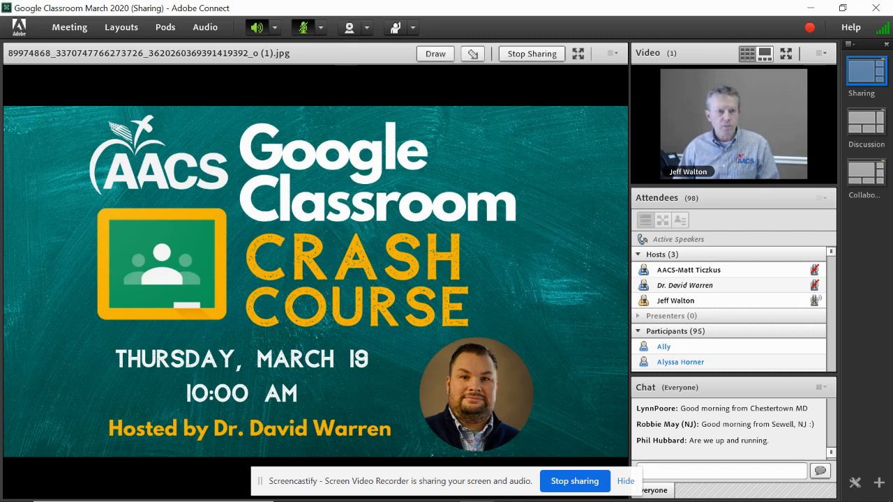
Unmute the Adobe Connect microphone and start the webcam preview
mouse_move(442, 489)
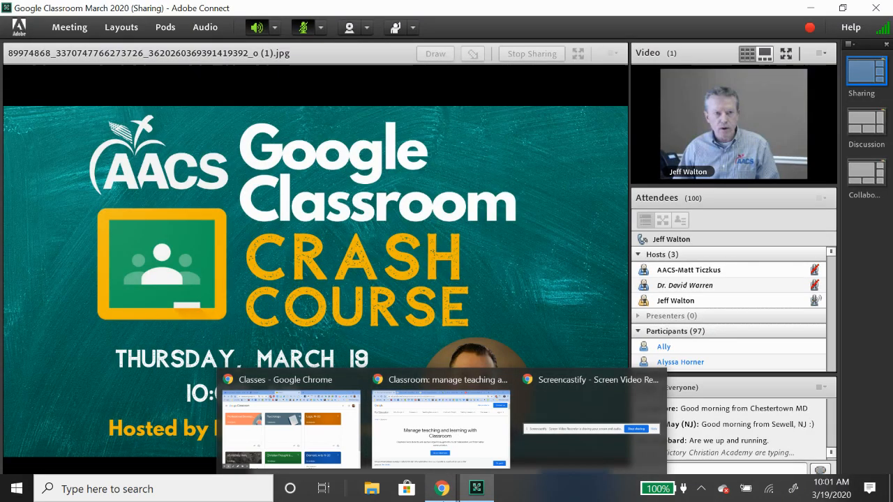
mouse_move(476, 488)
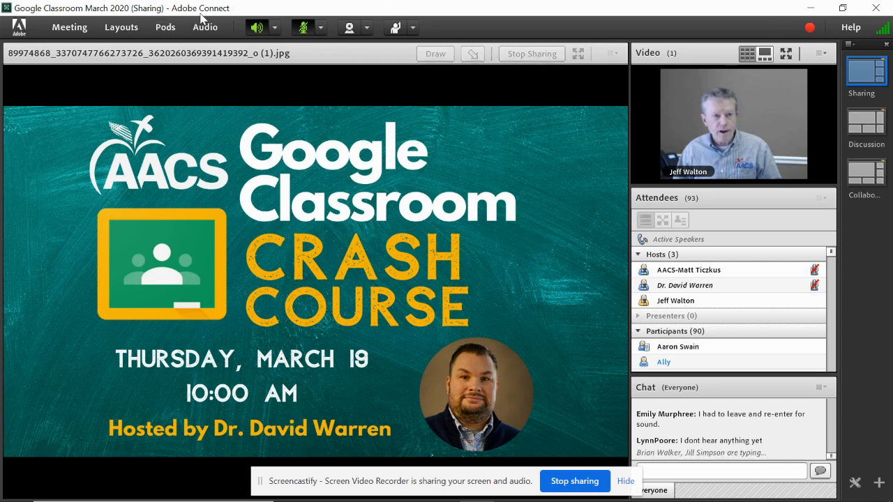
left_click(305, 32)
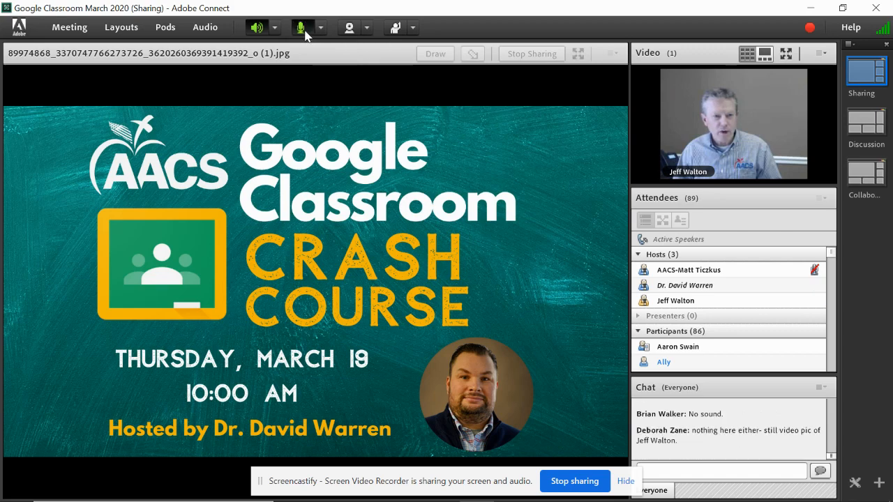
left_click(349, 28)
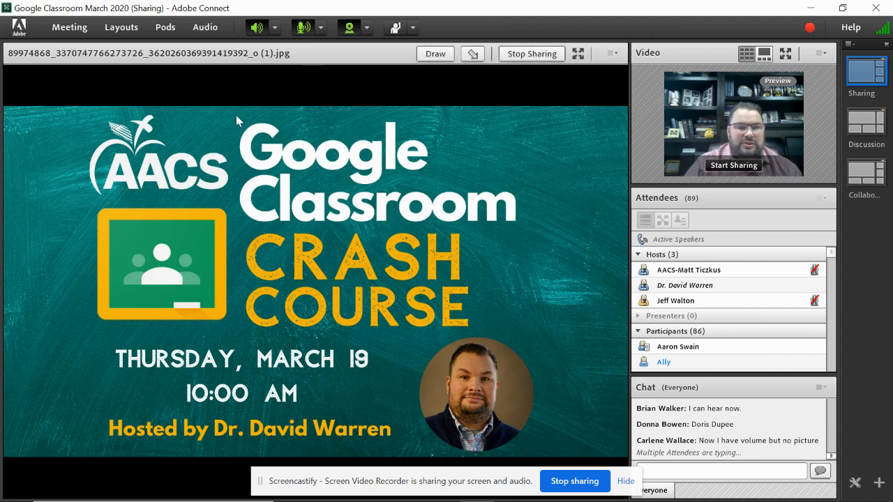
Stop sharing the title slide and share the whole desktop with attendees
left_click(532, 54)
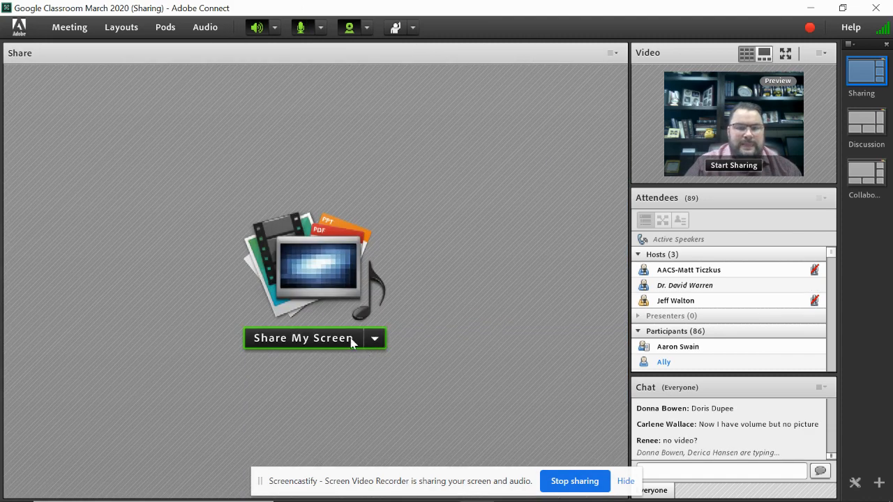
left_click(300, 338)
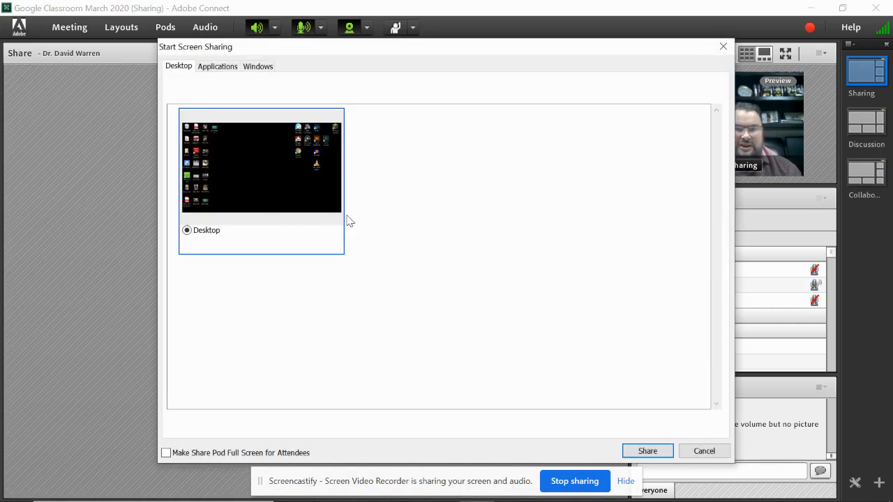
left_click(647, 451)
Load classroom.google.com in the Chrome window
mouse_move(447, 494)
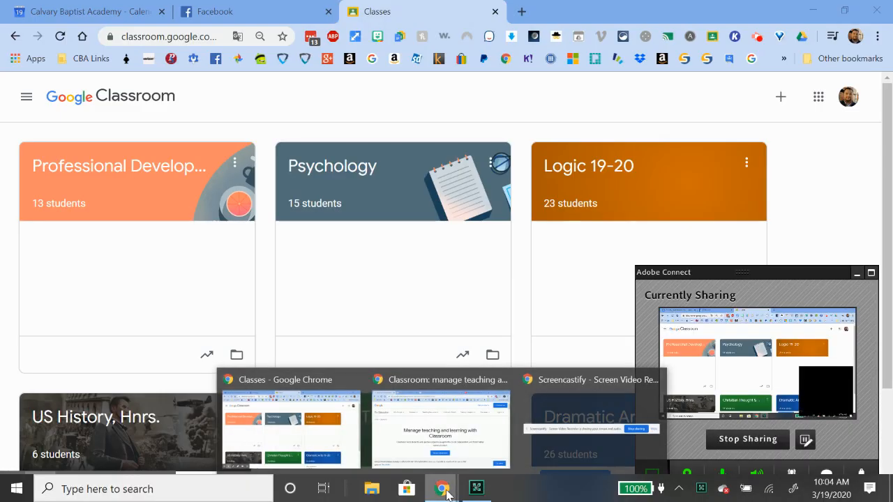
left_click(450, 446)
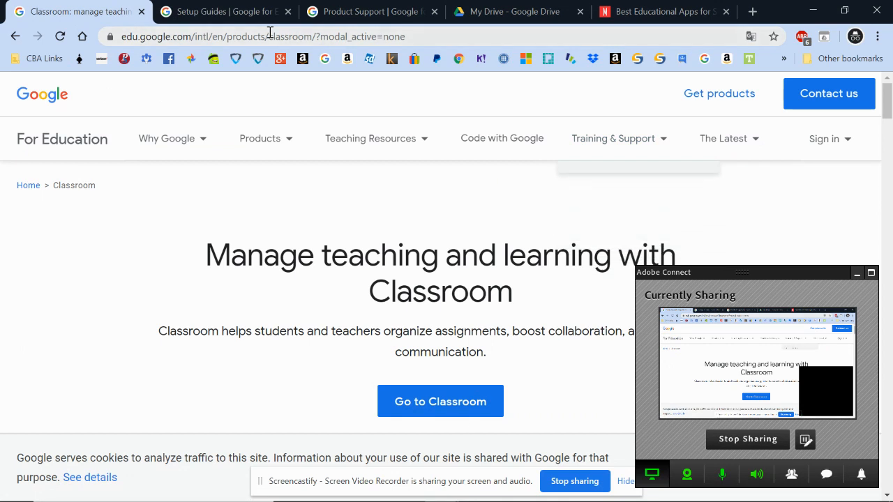
left_click(237, 37)
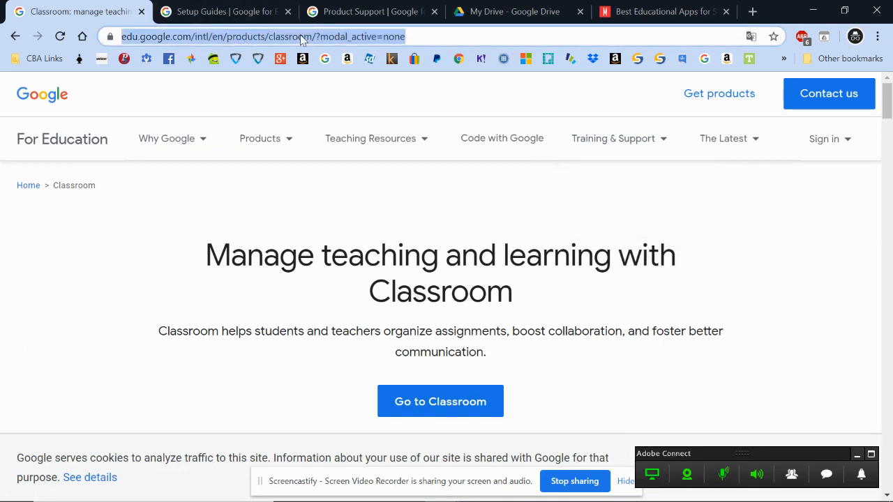
type("cl")
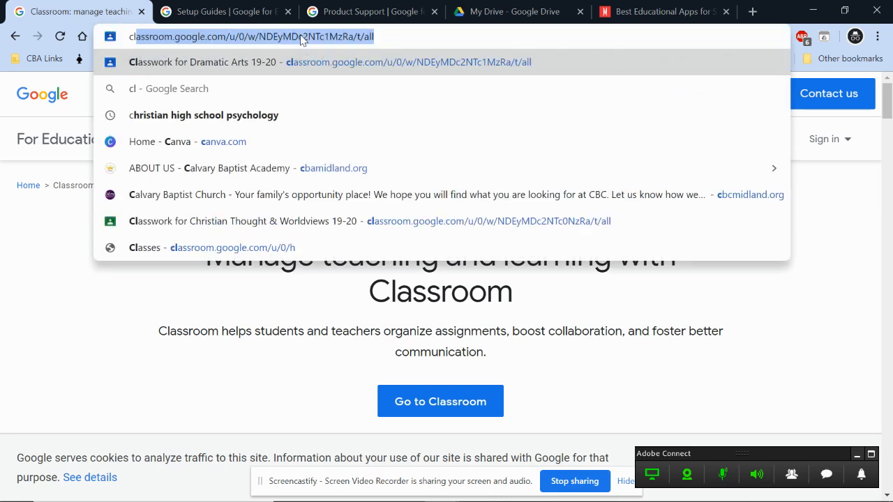
type("assroom.")
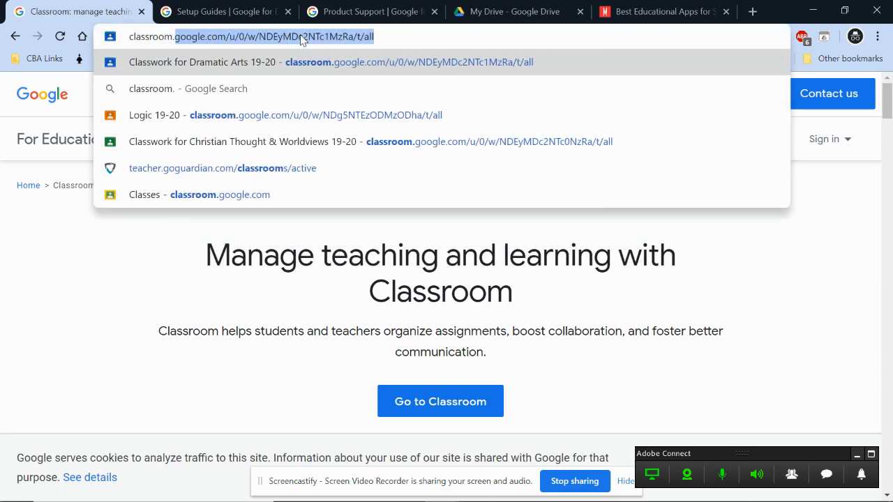
type("google.com")
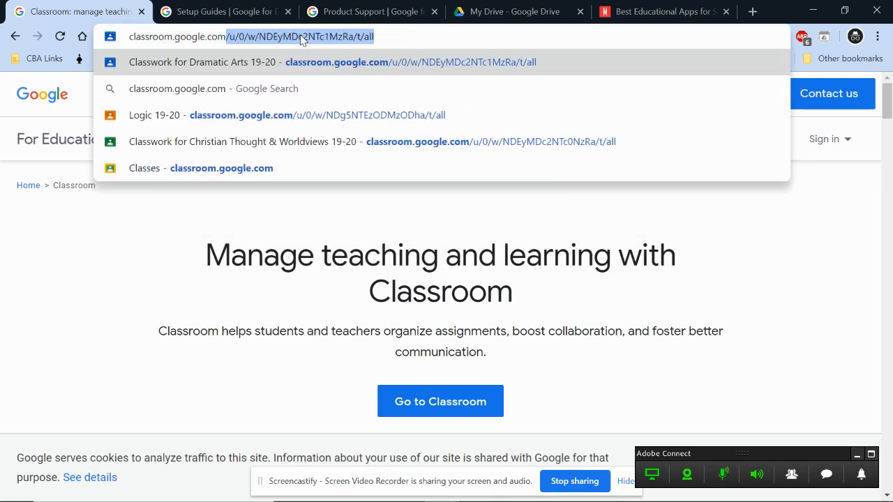
key("Return")
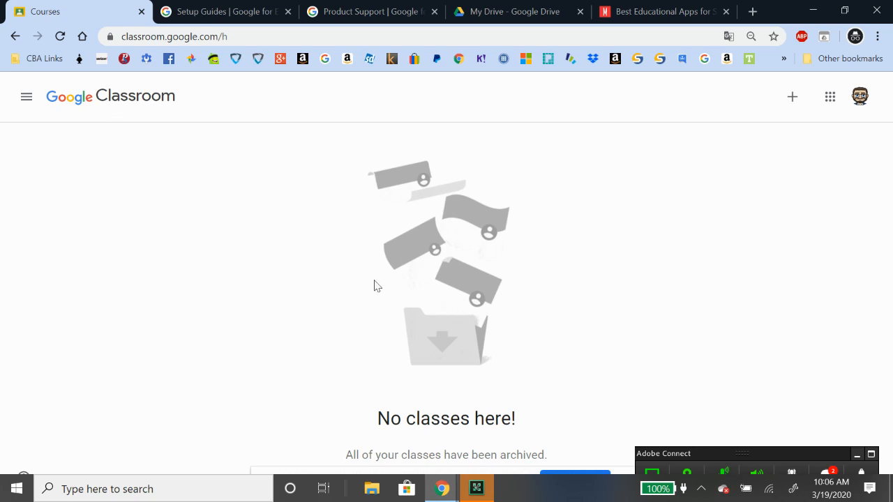
Choose Create class and accept the school-use acknowledgement to reach the class form
left_click(793, 102)
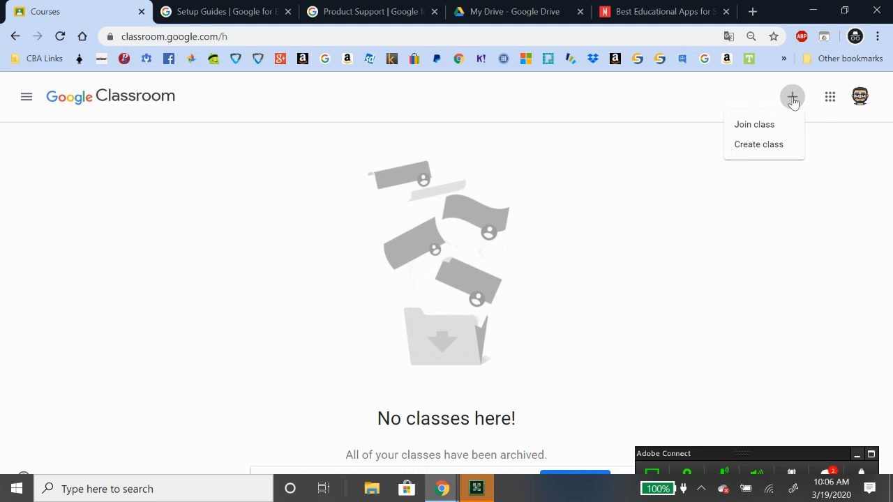
left_click(765, 145)
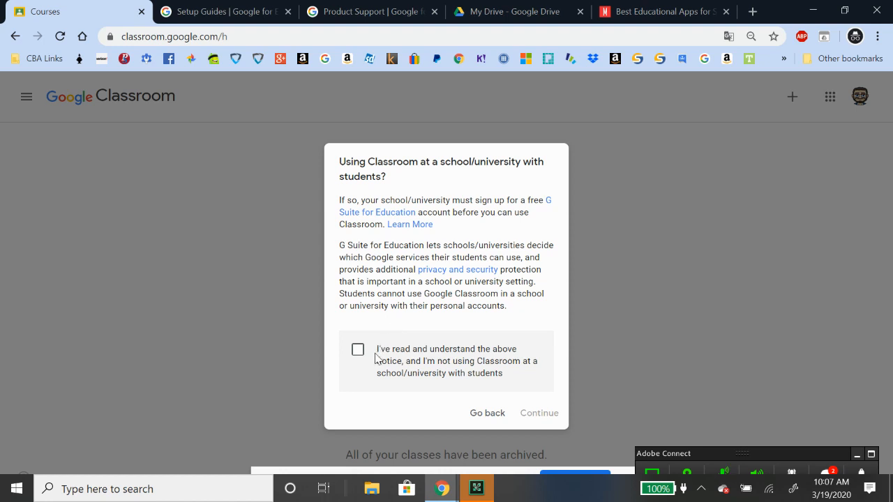
left_click(355, 357)
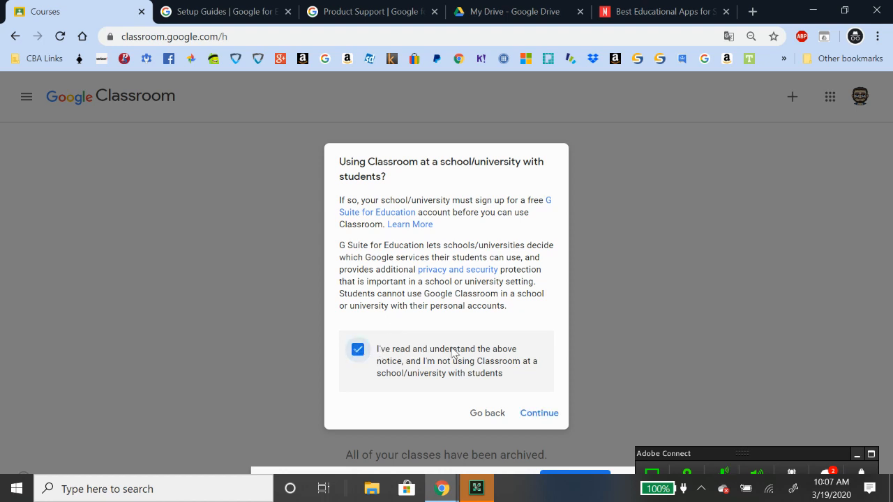
left_click(536, 414)
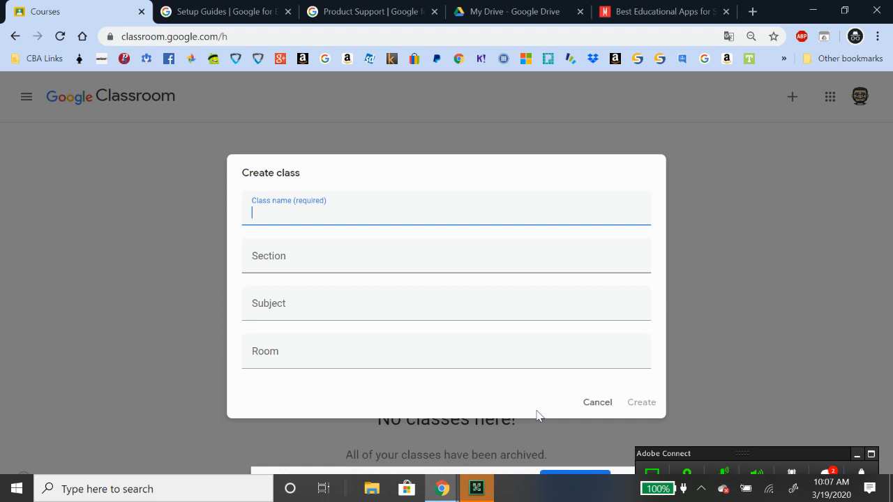
Enter '4th Grade' as the class name
type("4th Grade")
Create the 4th Grade class and close the What's new announcement
left_click(645, 404)
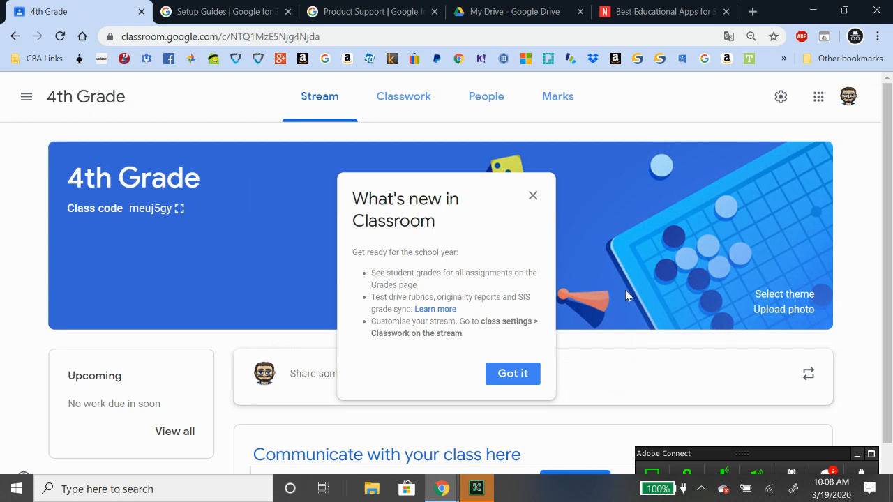
left_click(533, 198)
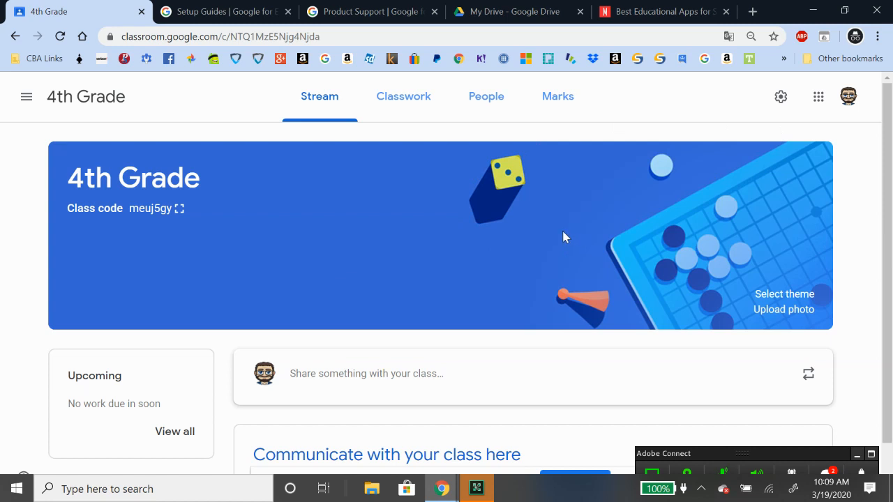
Apply the laptop-and-tablets gallery theme to the 4th Grade banner, then view People
left_click(786, 296)
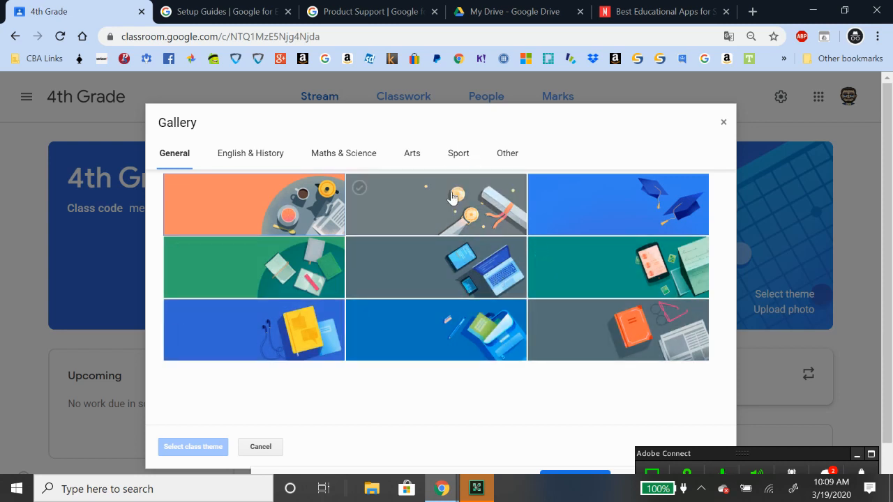
left_click(474, 220)
left_click(436, 267)
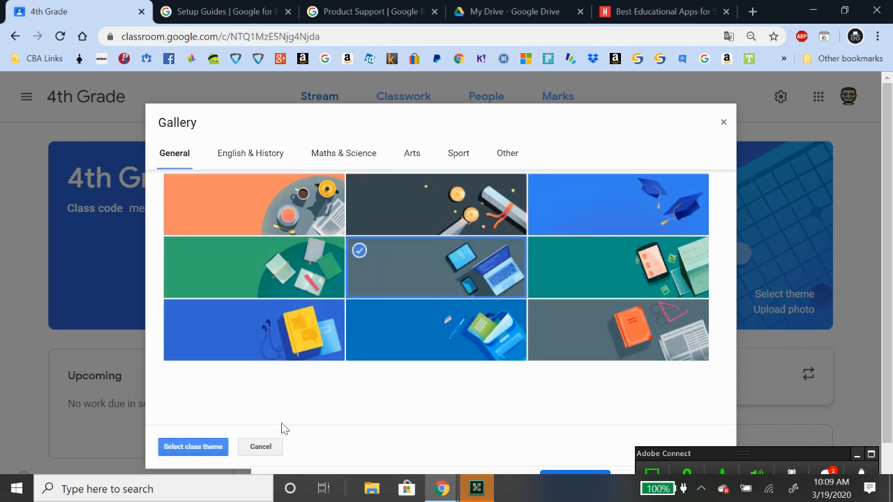
left_click(193, 446)
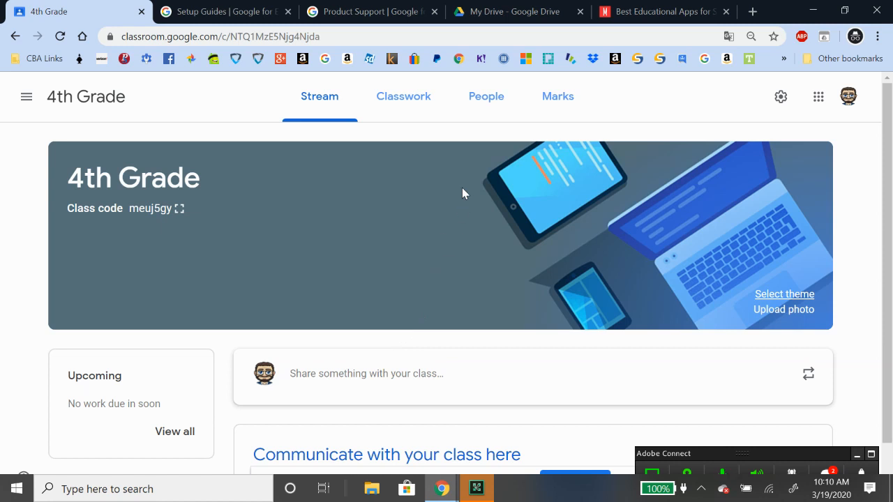
left_click(491, 99)
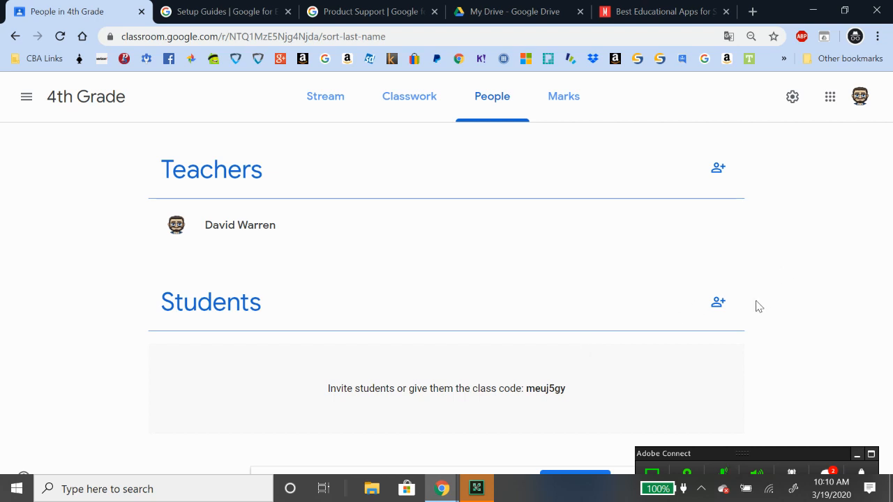
Bring up the student invite option and select the 4th Grade class join code
left_click(718, 305)
left_click_drag(565, 399, 528, 400)
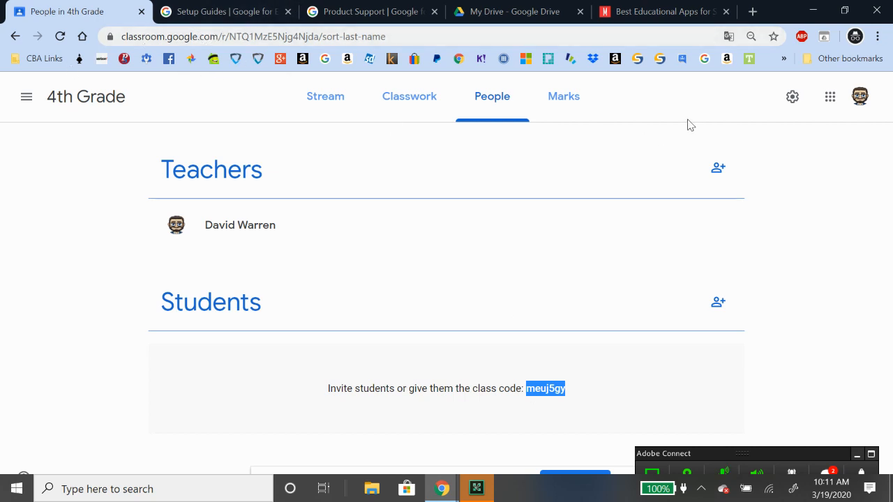
left_click(26, 96)
From the all-classes overview, start Join class and then cancel the prompt
left_click(90, 105)
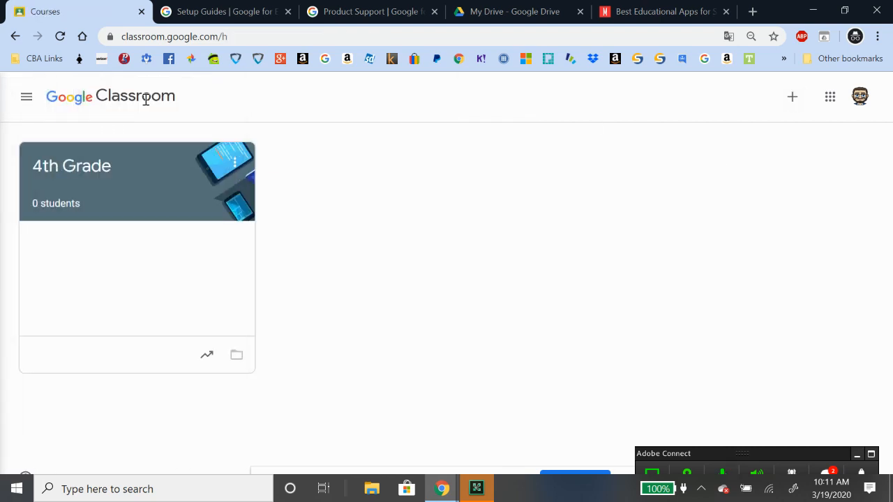
left_click(794, 96)
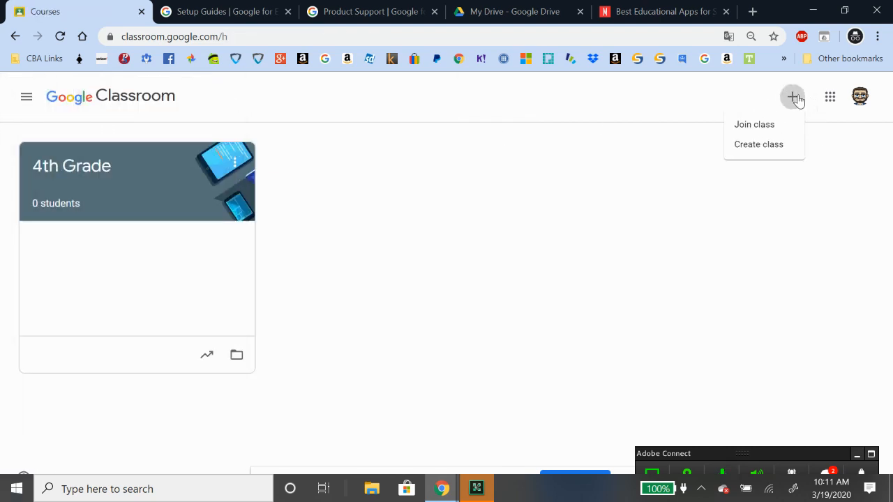
left_click(755, 125)
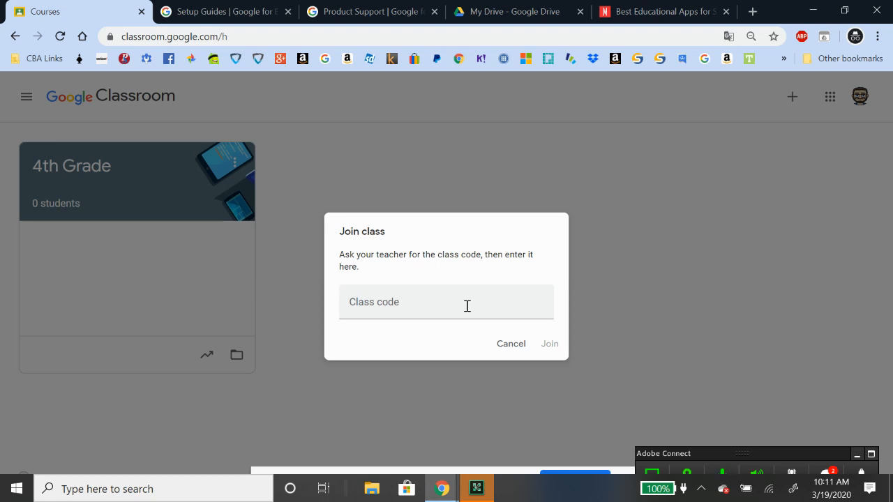
left_click(512, 343)
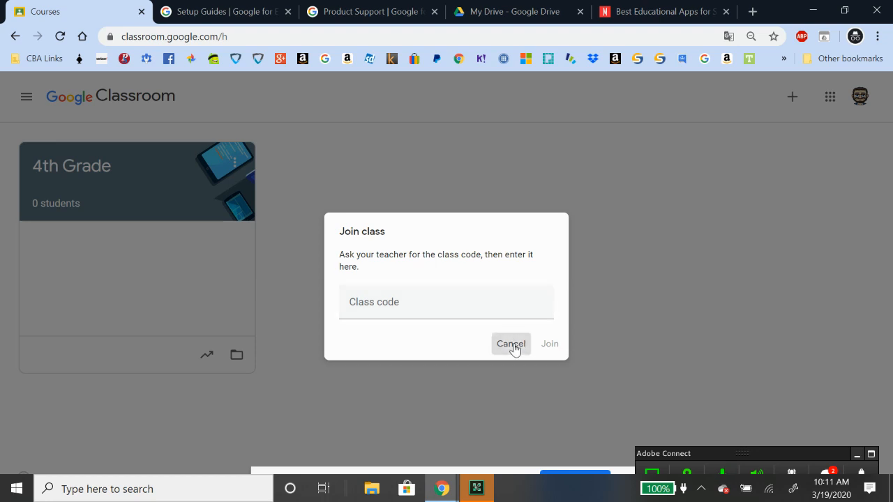
Copy the 4th Grade class code and switch to the other account's class list
left_click(61, 174)
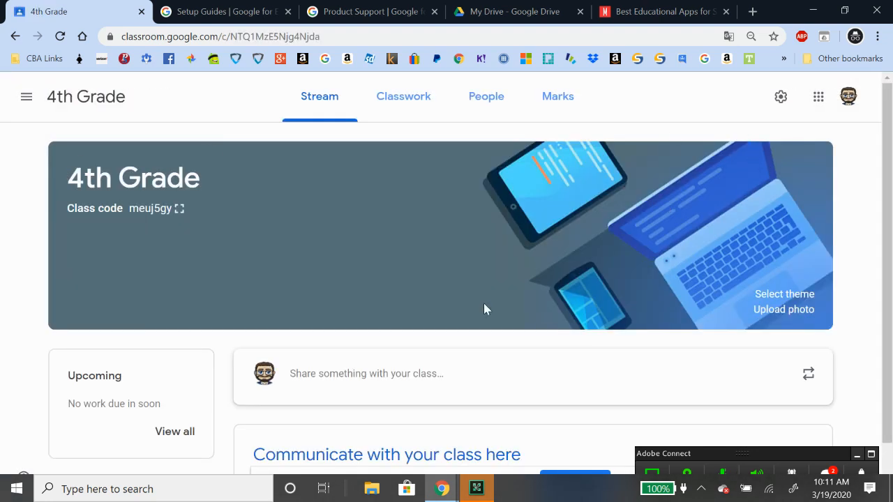
left_click_drag(129, 209, 163, 211)
right_click(155, 208)
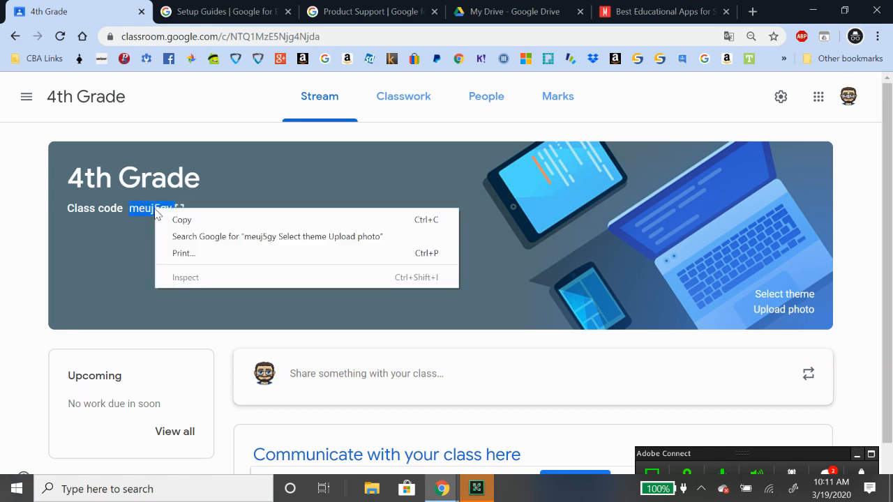
left_click(167, 219)
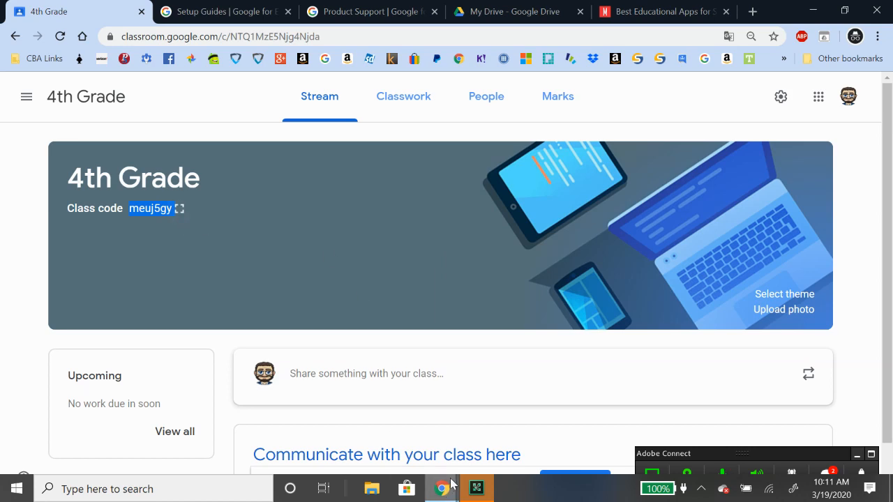
mouse_move(444, 492)
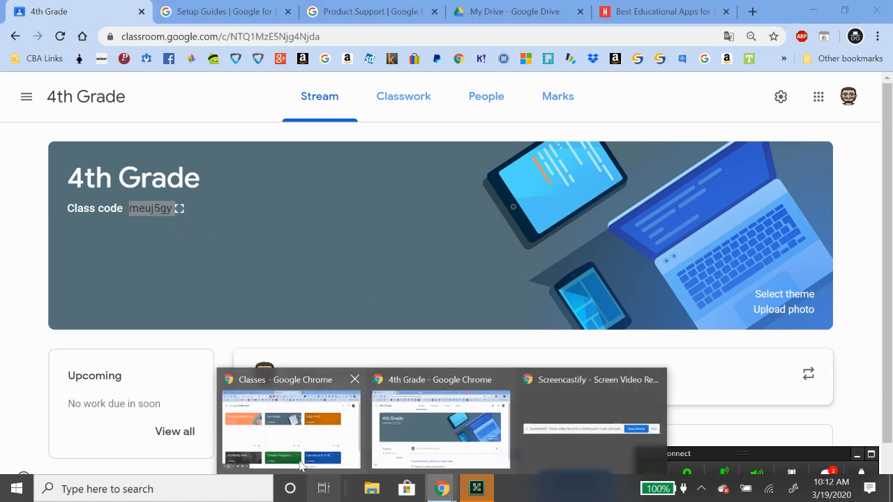
left_click(289, 418)
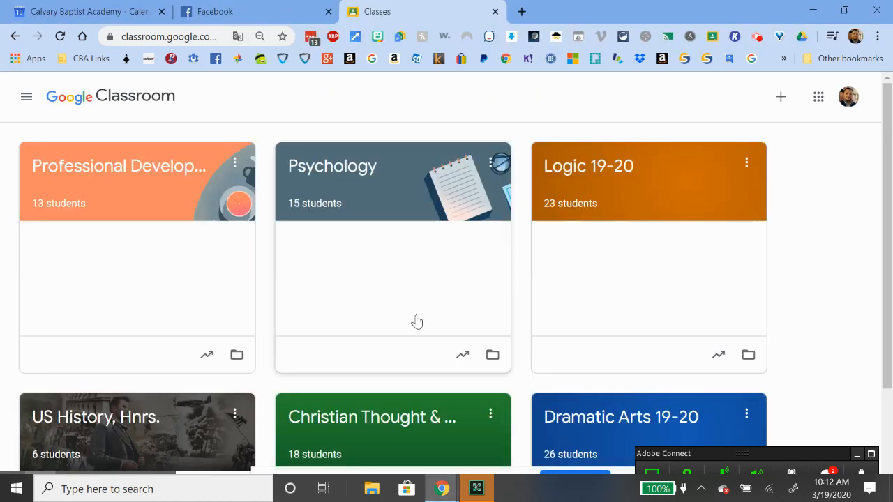
Paste the 4th Grade code into Join class and submit it, which is rejected as invalid
left_click(782, 103)
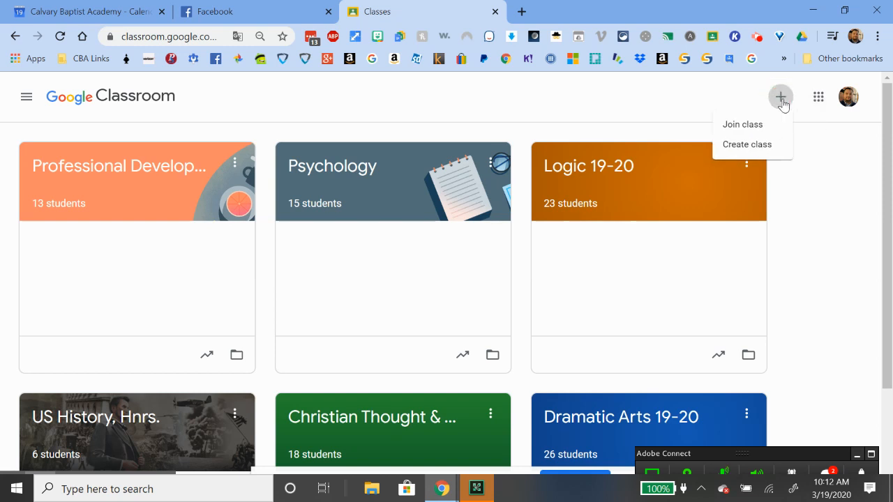
left_click(758, 130)
key("ctrl+v")
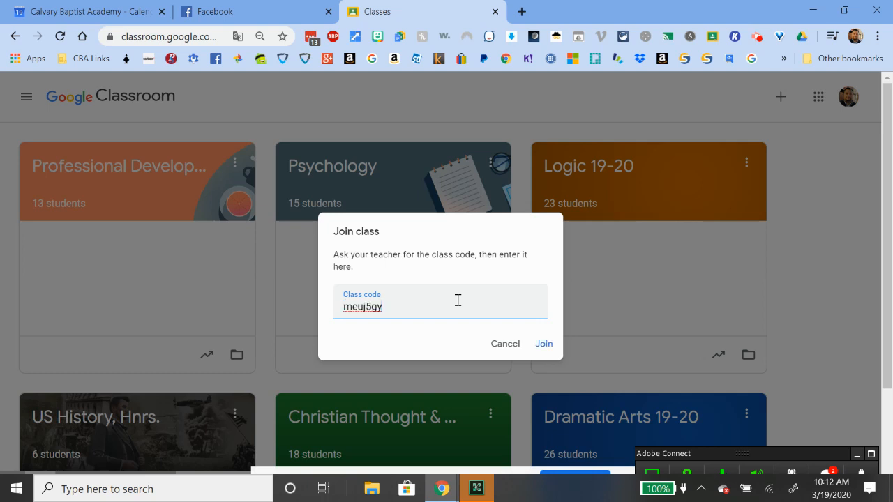
left_click(544, 344)
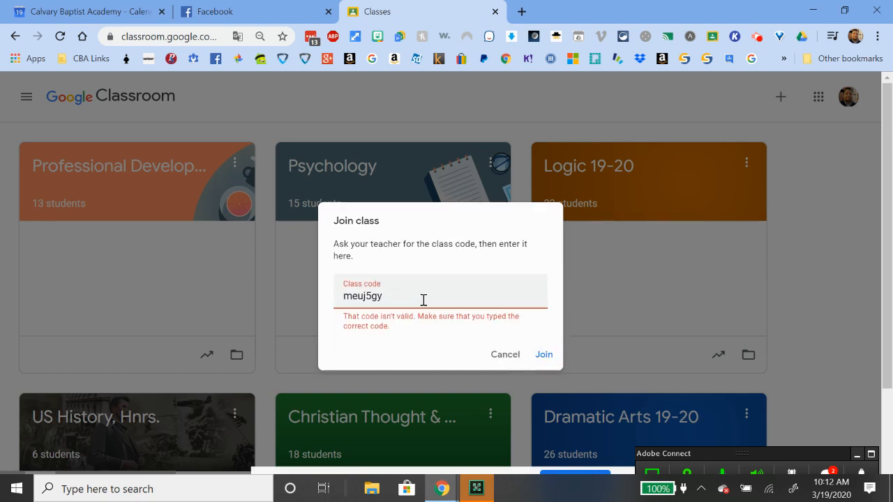
left_click_drag(423, 299, 322, 300)
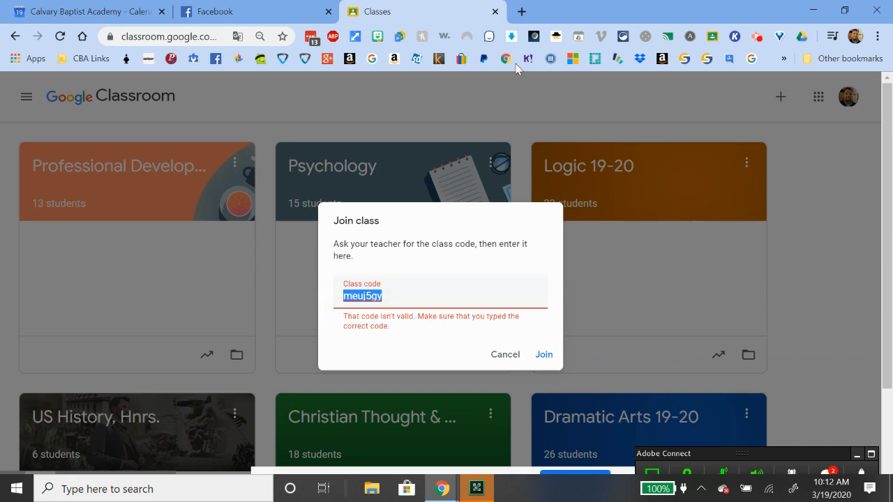
left_click(488, 489)
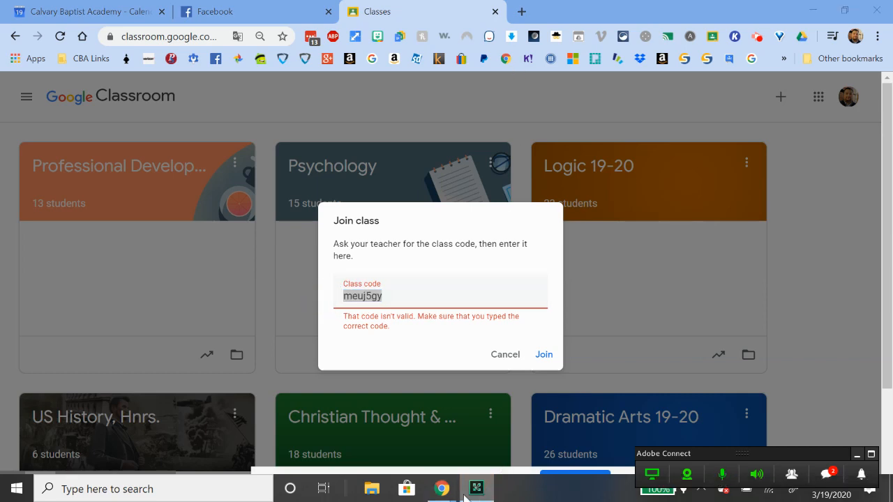
Copy the class code shown on the 4th Grade People page
mouse_move(446, 492)
left_click(436, 415)
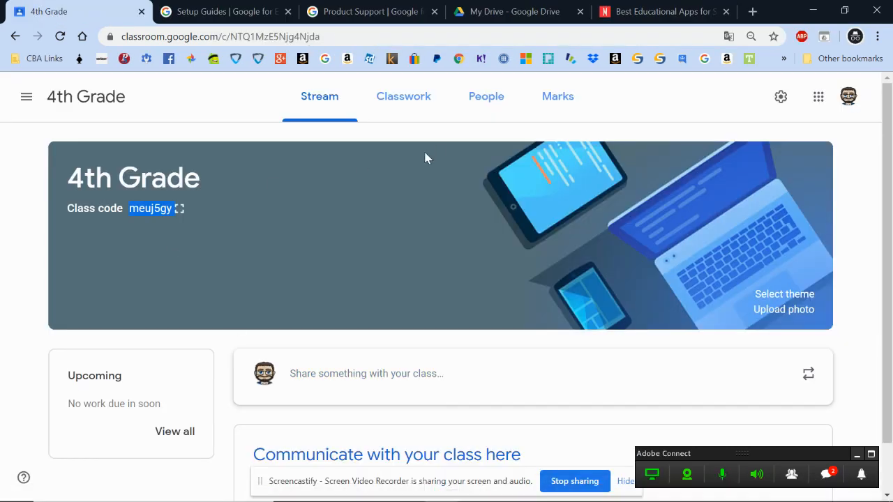
left_click(479, 97)
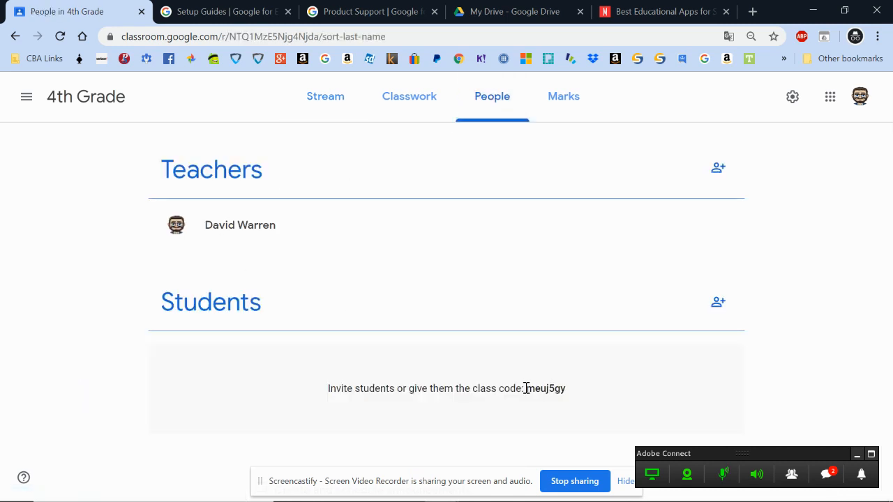
left_click_drag(525, 389, 567, 388)
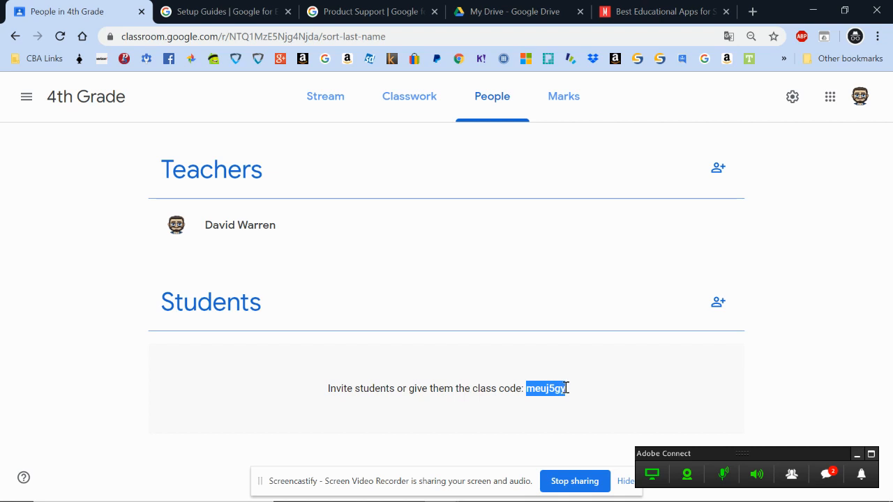
right_click(567, 388)
left_click(576, 398)
Retry joining with the class code in the other account, then cancel the join prompt
left_click(441, 488)
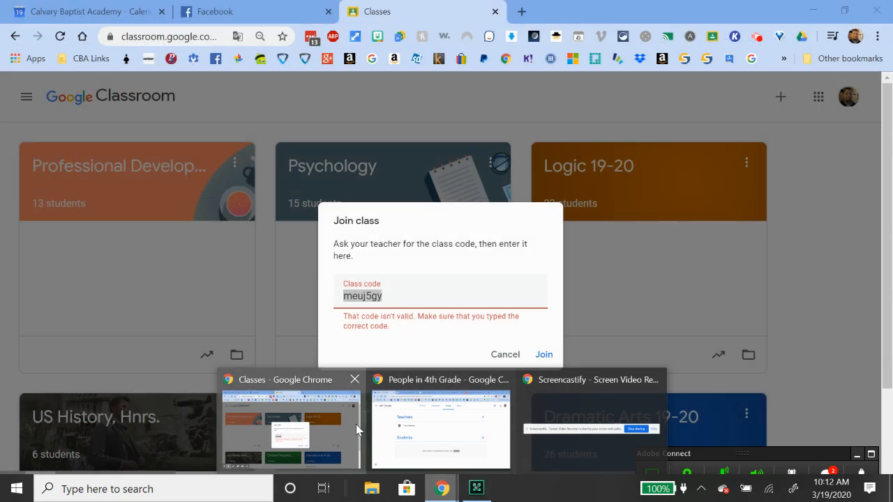
left_click(356, 425)
left_click(371, 297)
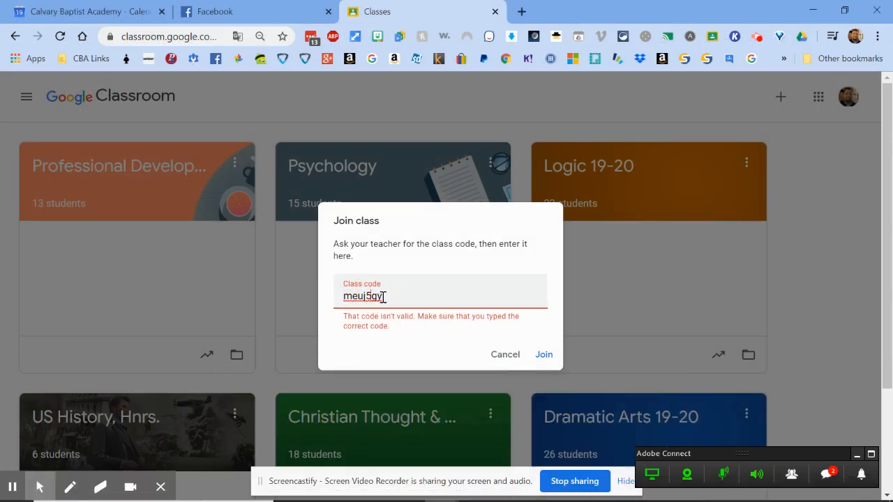
left_click_drag(383, 297, 342, 297)
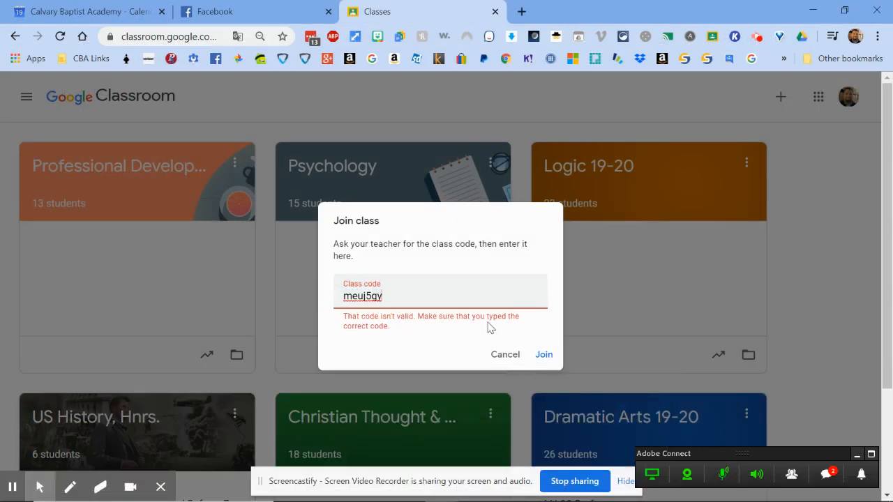
left_click(544, 355)
left_click(509, 357)
scroll(538, 329, "down", 2)
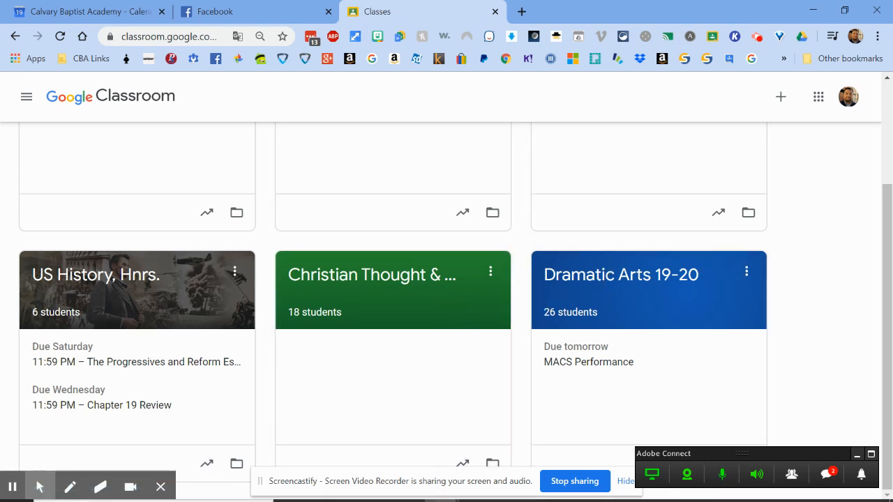
Check the 4th Grade roster window, then return to the other account's class list
mouse_move(451, 487)
left_click(466, 447)
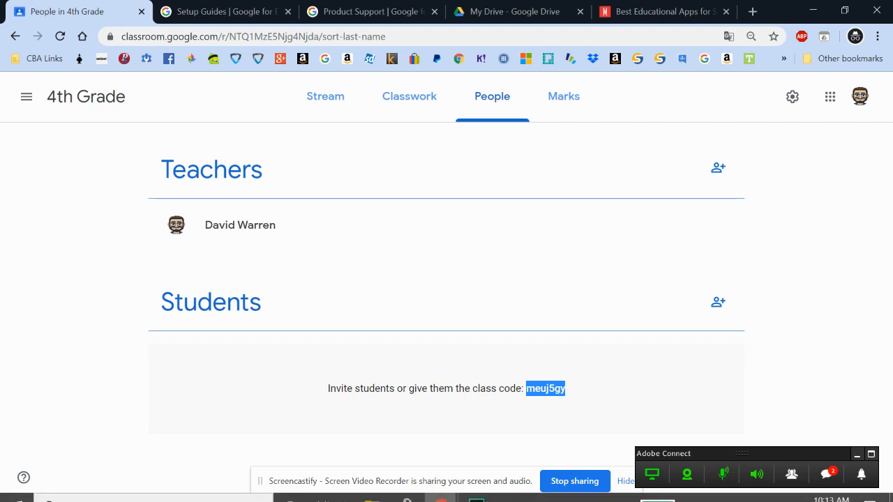
mouse_move(442, 488)
left_click(316, 424)
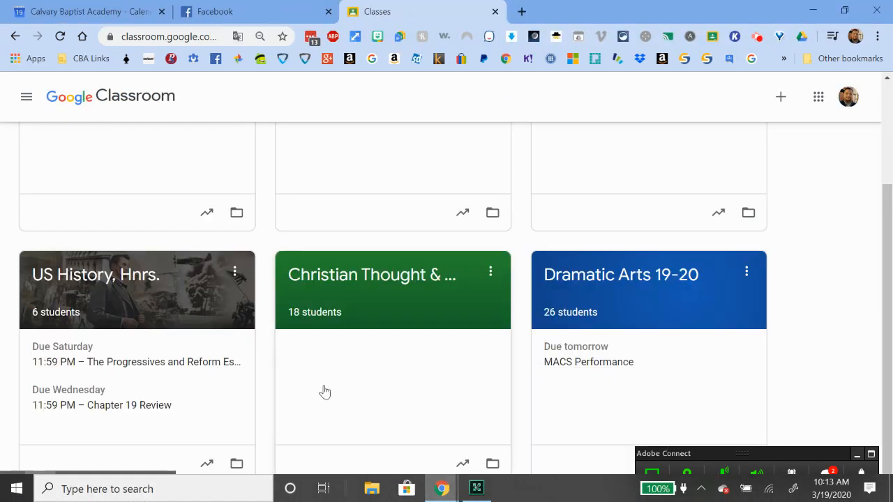
scroll(697, 245, "up", 3)
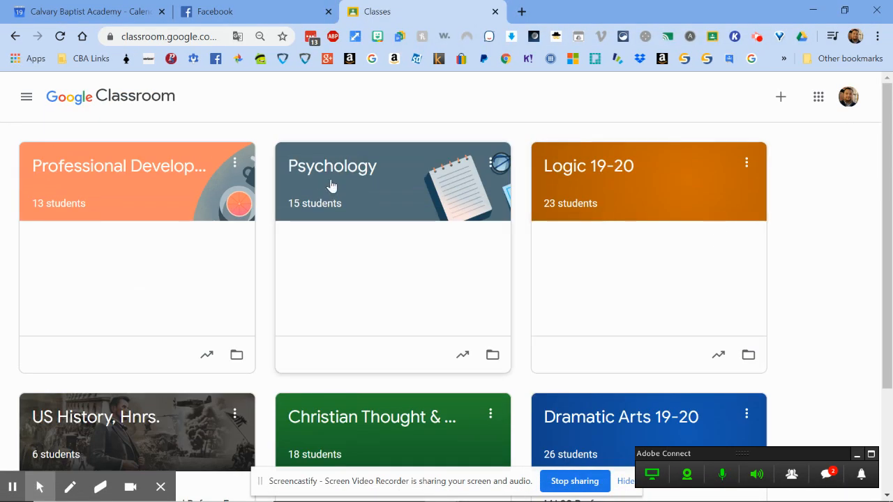
Open the Logic 19-20 class and view its People roster
left_click(611, 175)
left_click(488, 97)
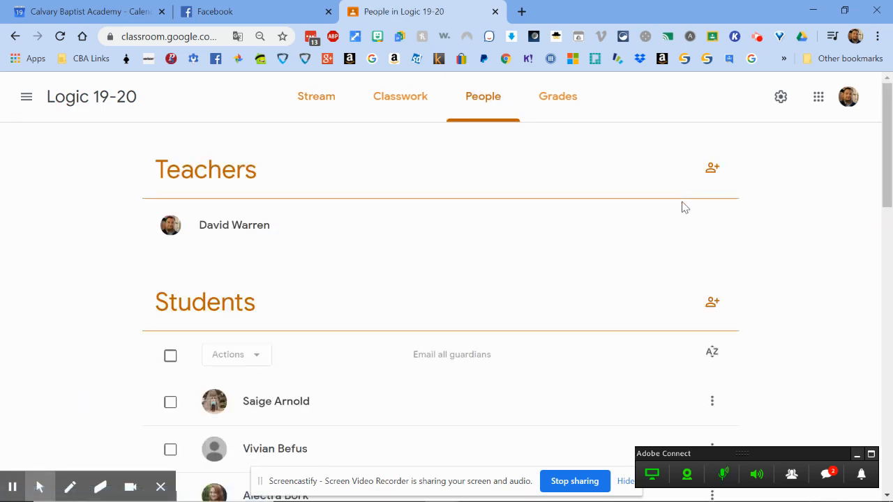
scroll(662, 243, "down", 6)
scroll(663, 246, "up", 6)
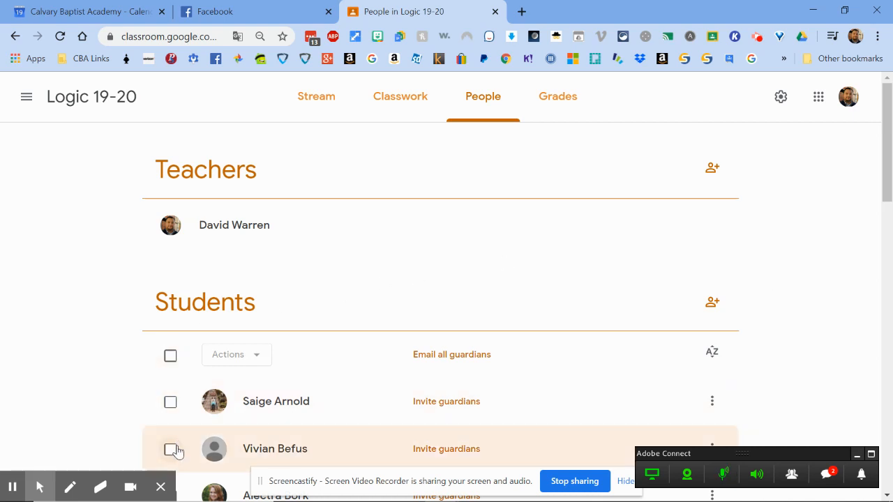
Select all students, review the bulk Actions list, then clear the selection
left_click(174, 361)
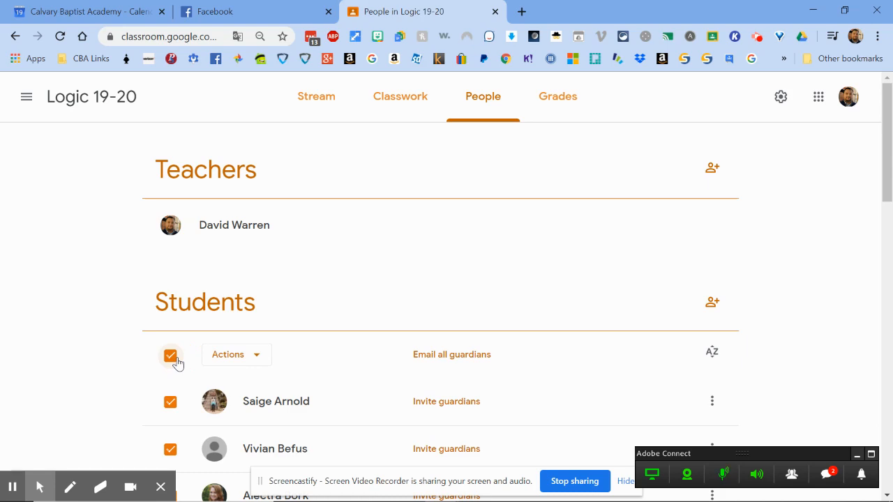
scroll(487, 283, "down", 5)
scroll(486, 282, "up", 5)
left_click(254, 357)
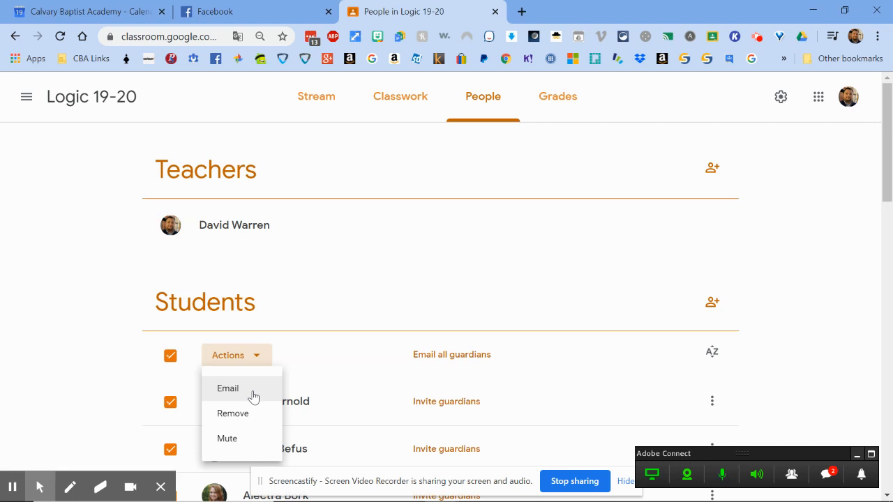
left_click(171, 363)
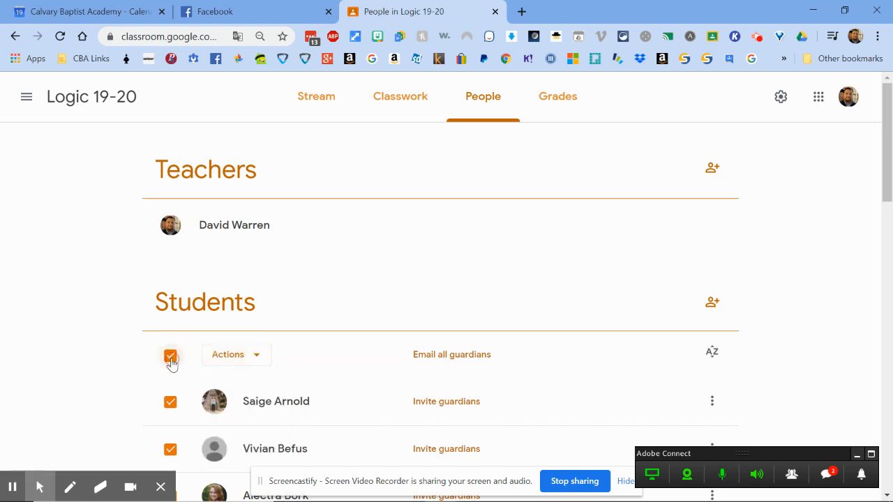
left_click(170, 355)
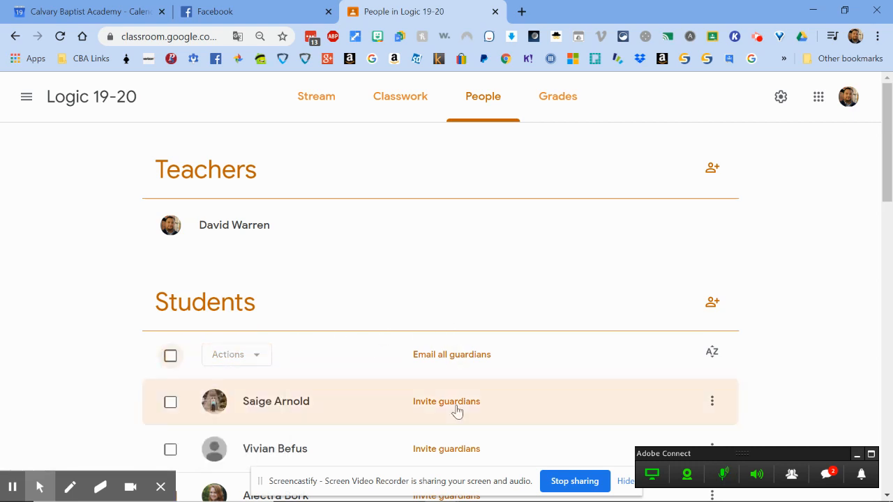
Switch to the 4th Grade class window and go to its empty Classwork page
mouse_move(442, 488)
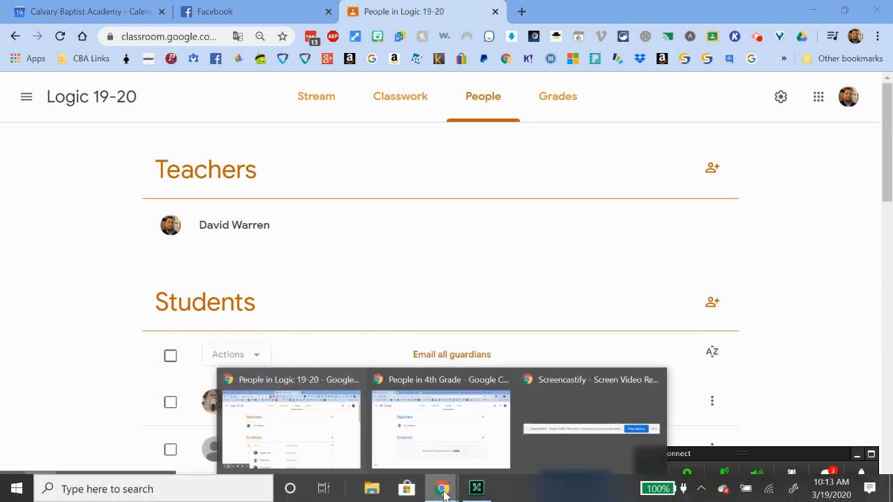
left_click(465, 433)
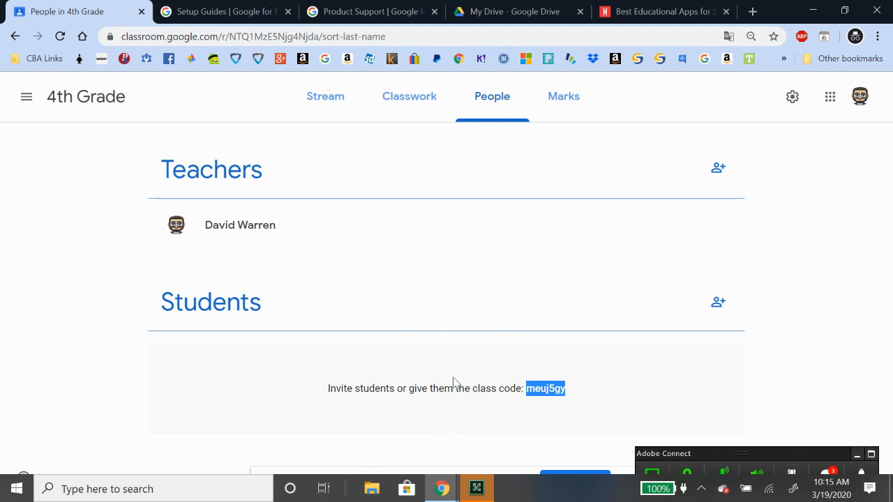
left_click(405, 99)
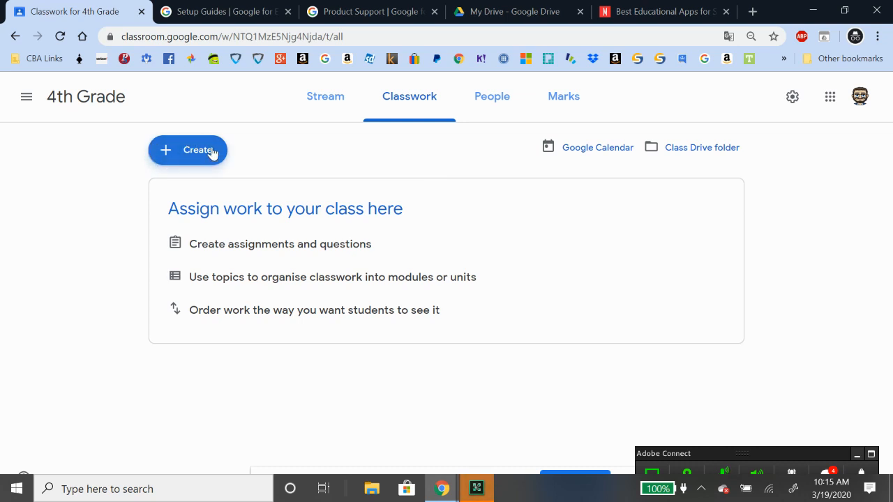
Create a new blank Assignment for 4th Grade and dismiss the scheduling tip
left_click(191, 150)
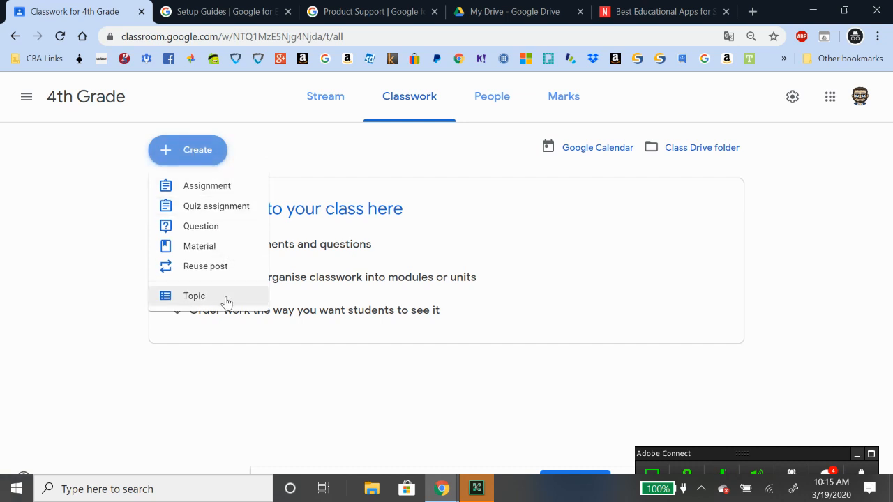
left_click(204, 191)
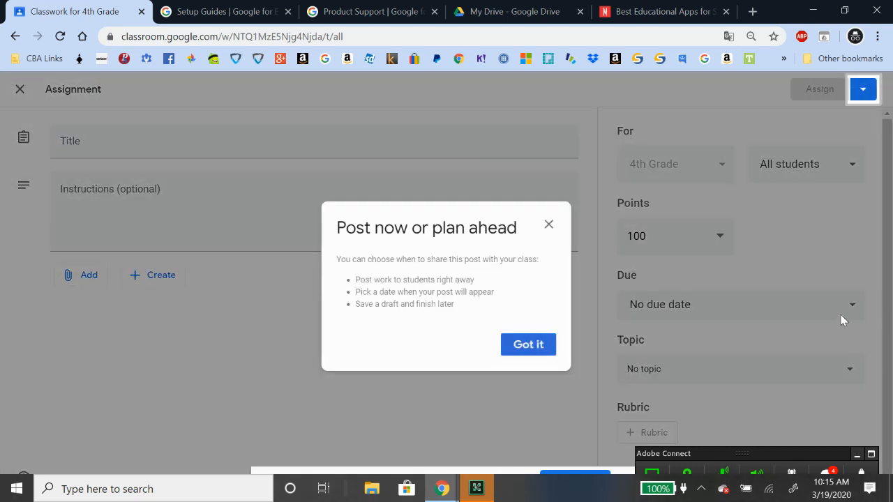
left_click(548, 225)
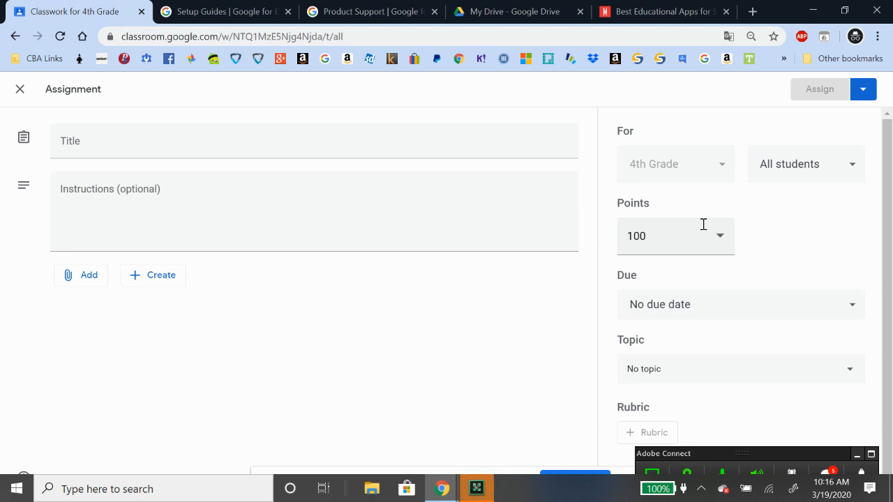
Title the new assignment 'Chapter 8 Review', correcting the capitalisation
left_click(83, 148)
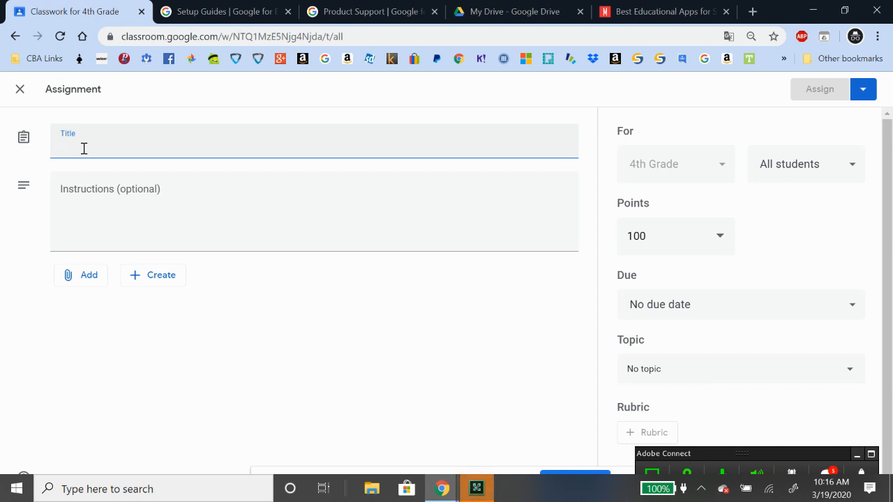
type("CHapter")
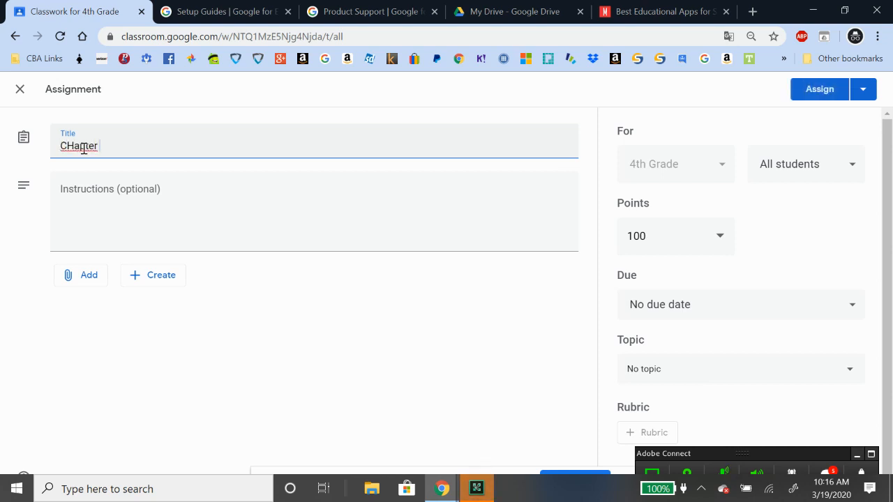
key("BackSpace")
key("BackSpace")
key("BackSpace")
key("BackSpace")
key("BackSpace")
key("BackSpace")
type("hapter 8 Review")
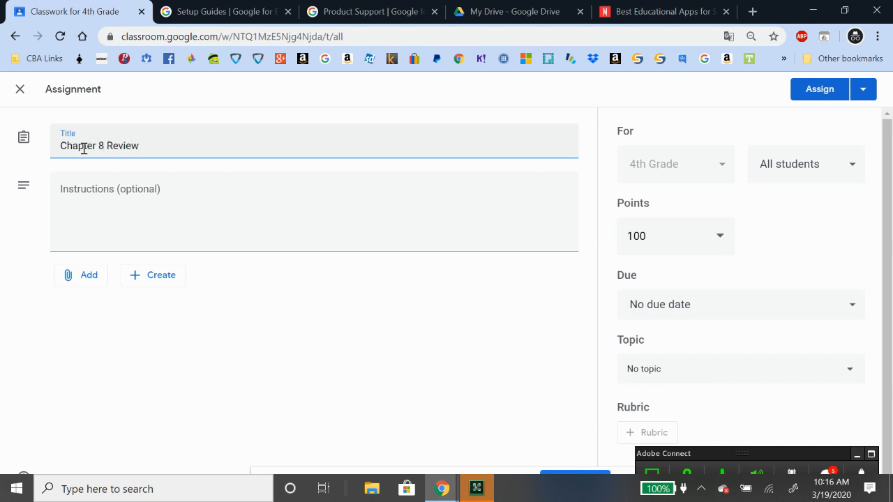
left_click(210, 233)
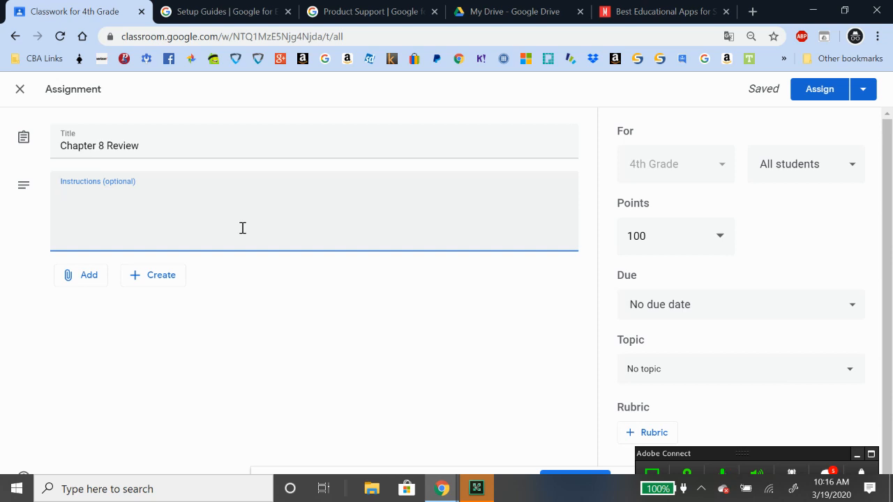
Enter instructions to read chapter 8, complete the page 78 review, and submit answers in a Google Doc
type("Read chapter 8 and")
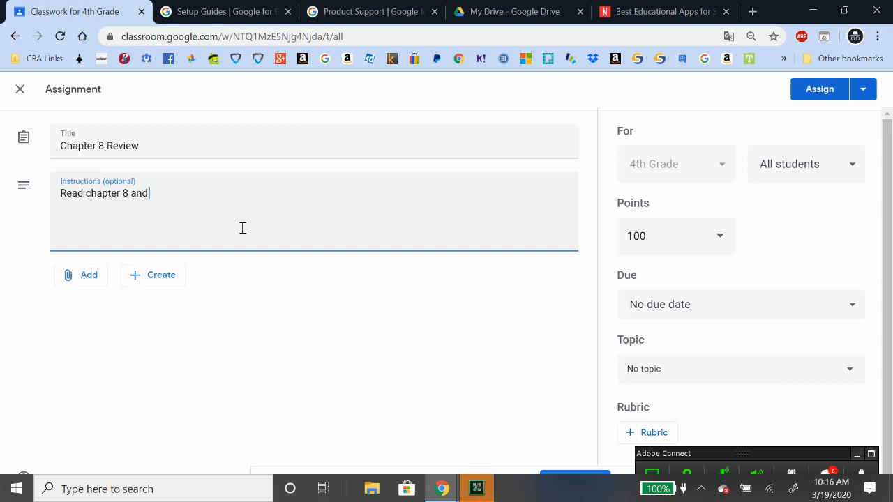
type(" complete the chapter review on page")
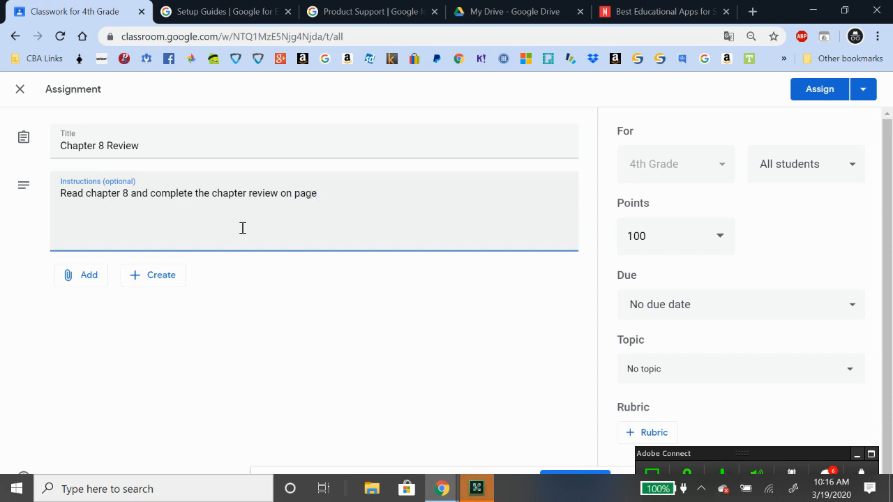
type(" 78.")
type("U")
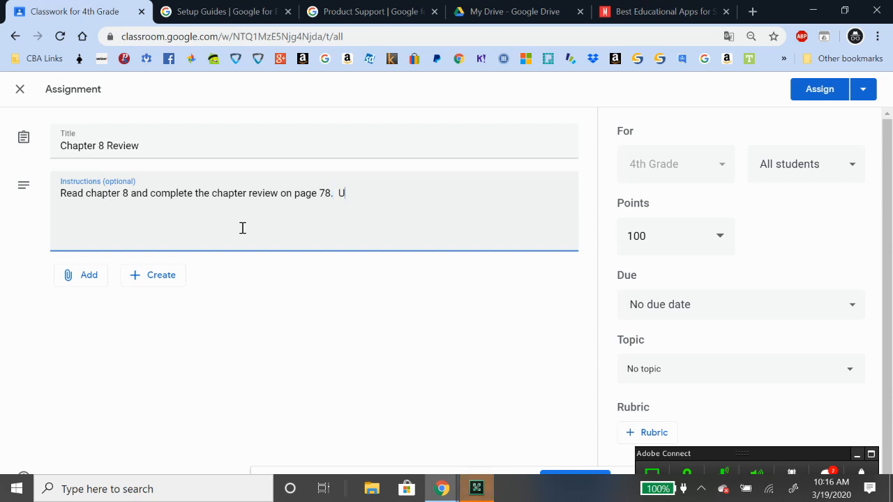
type("se a ")
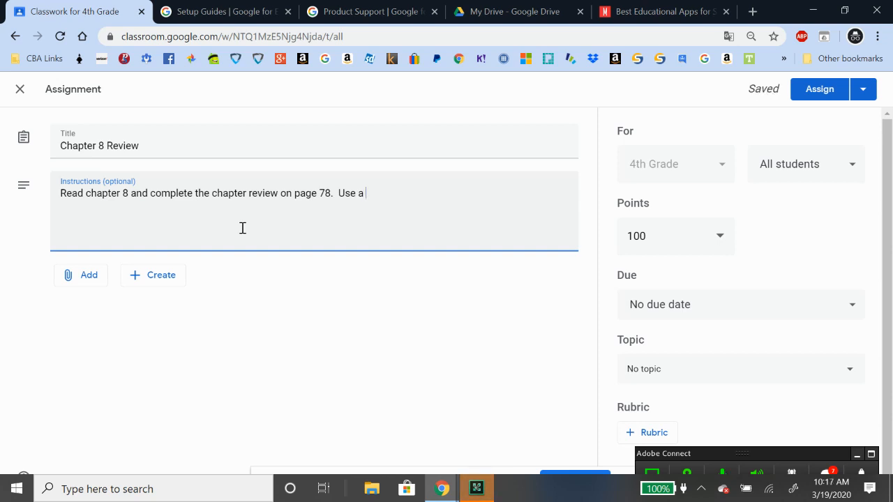
type("google doc or oth")
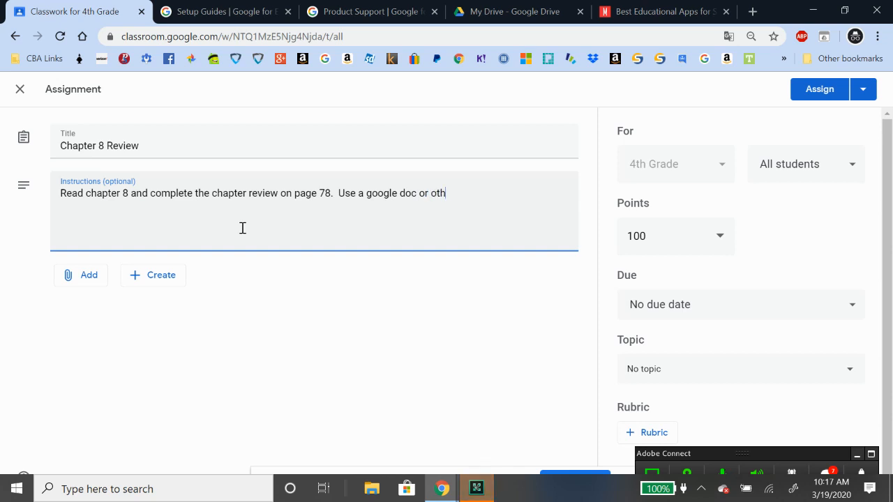
type("er word processing ")
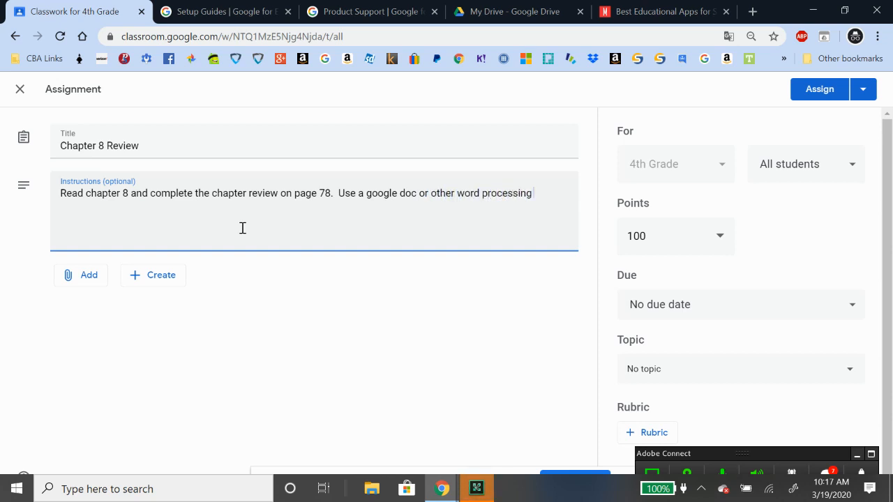
type("program to submit your answers.")
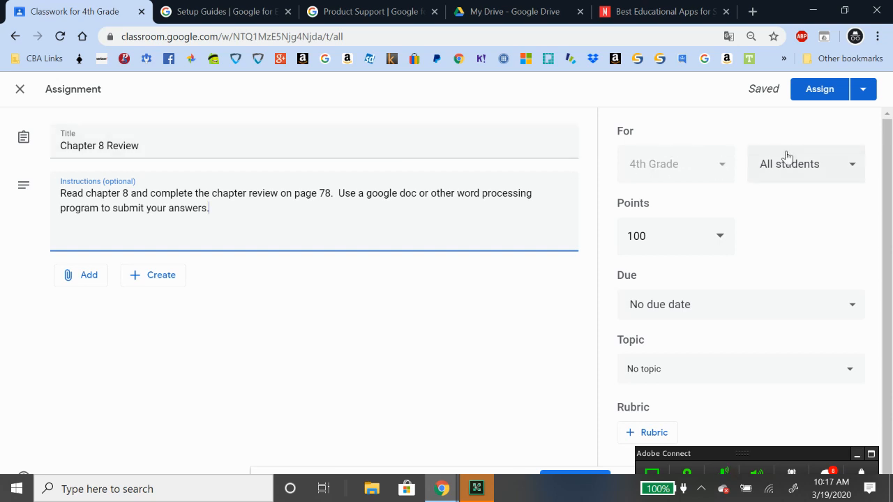
Keep the assignment for all students and set its due date to 20 Mar 2020
left_click(851, 170)
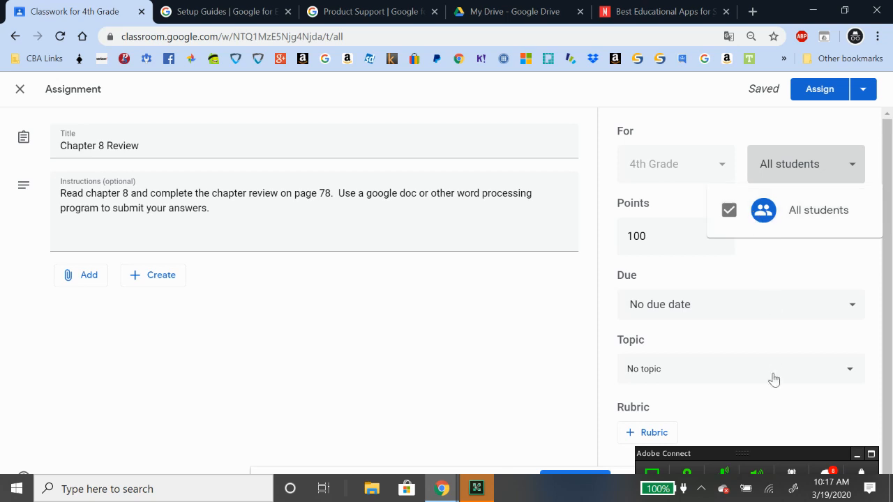
left_click(727, 126)
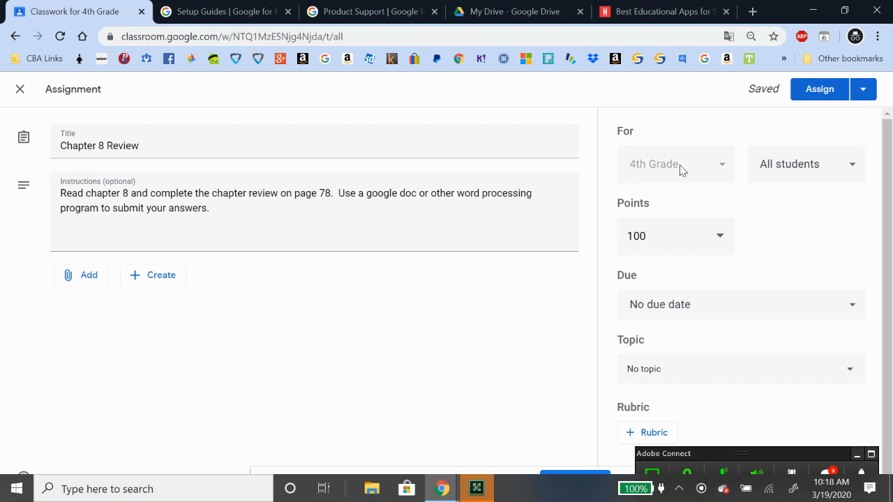
left_click(780, 304)
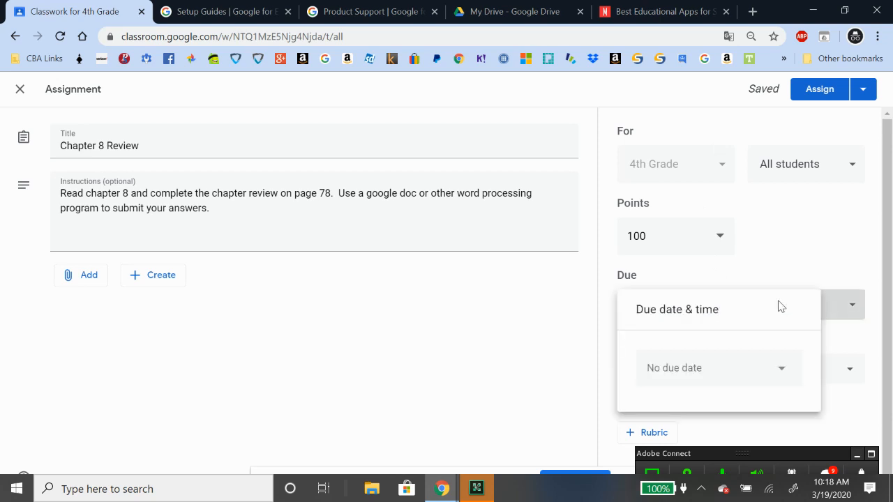
left_click(739, 371)
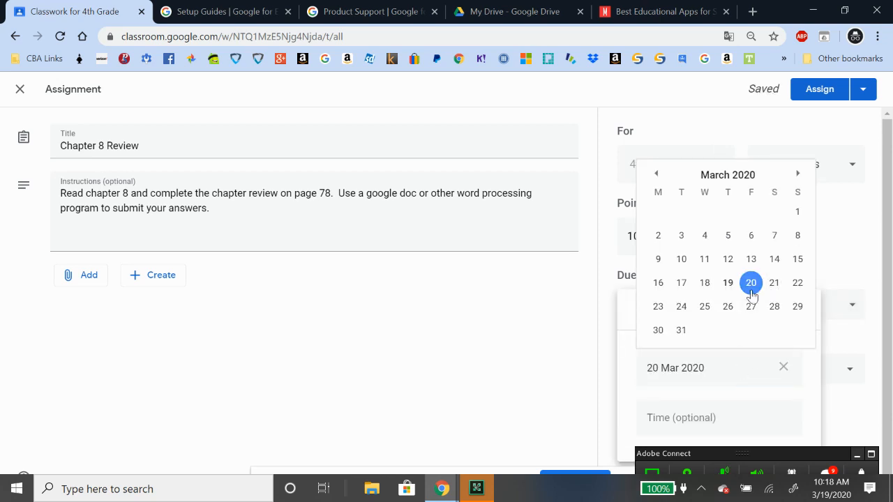
left_click(750, 283)
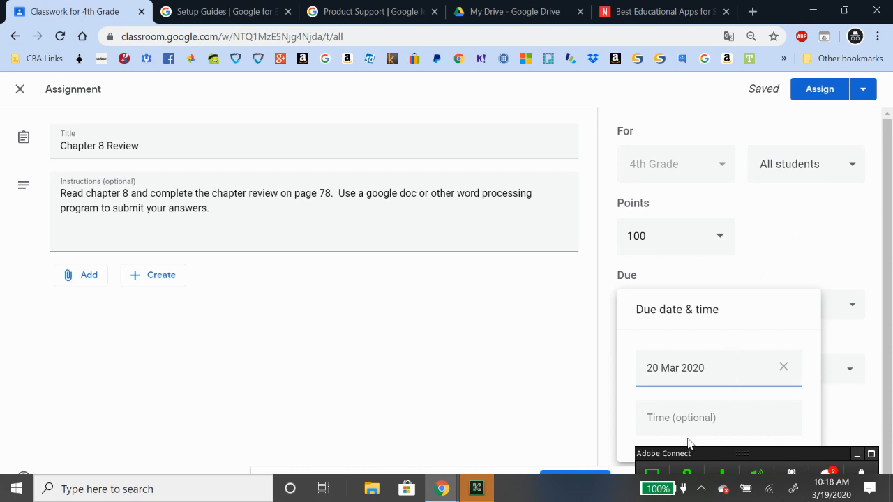
left_click(880, 323)
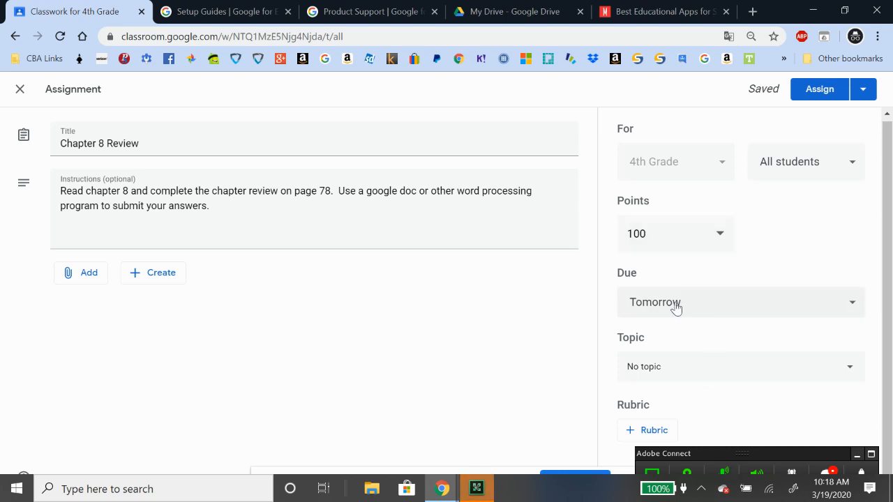
File the assignment under a new SCIENCE topic and assign it to the class
left_click(676, 378)
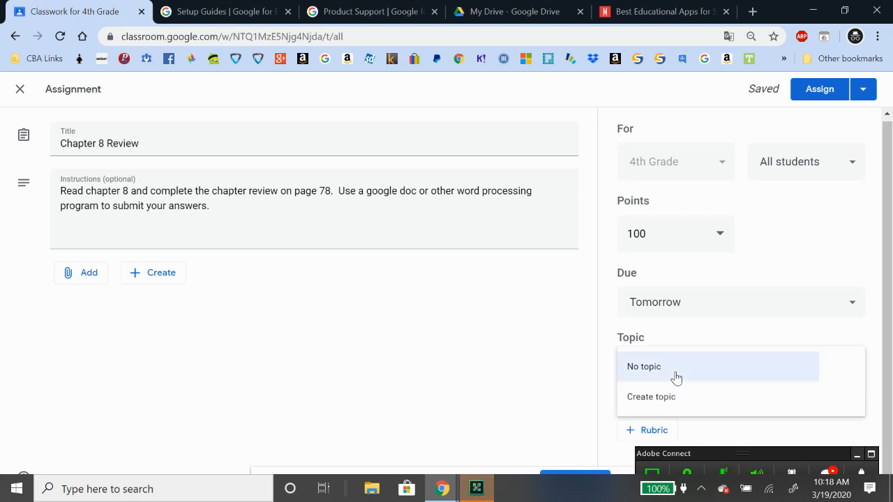
left_click(658, 397)
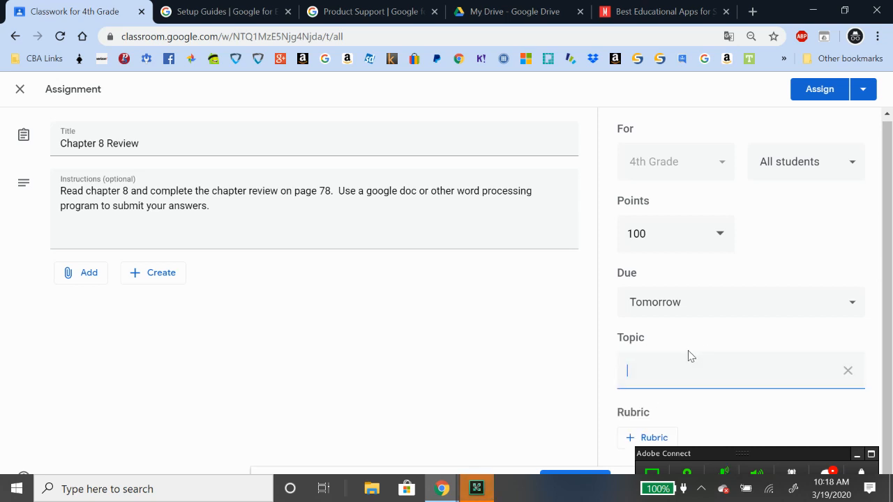
type("science")
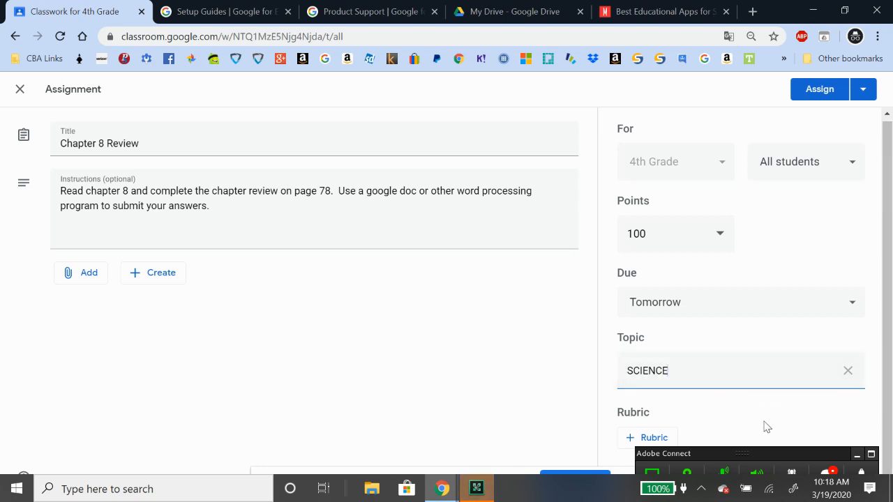
left_click(546, 409)
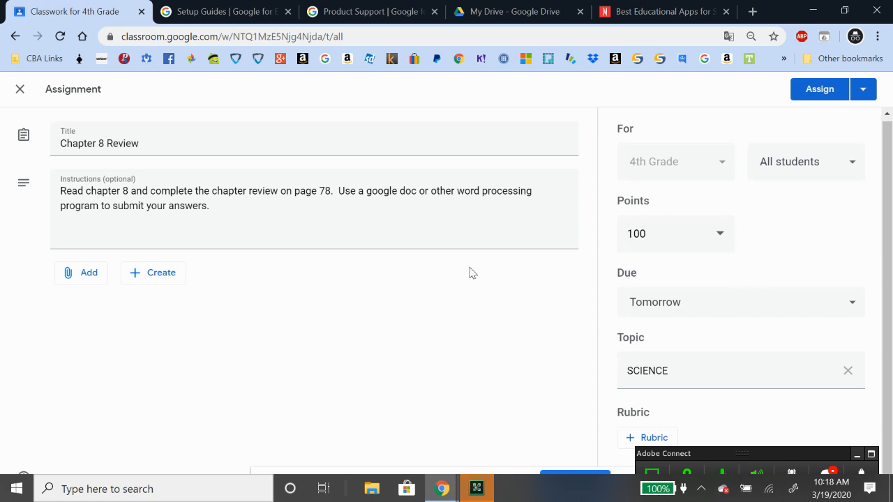
left_click(820, 99)
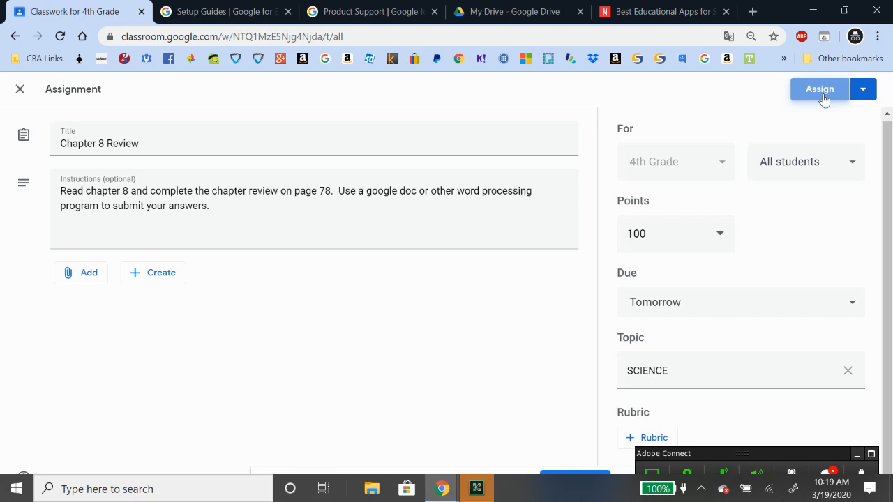
Confirm the posting, filter classwork to SCIENCE, then switch back to All topics
left_click(824, 99)
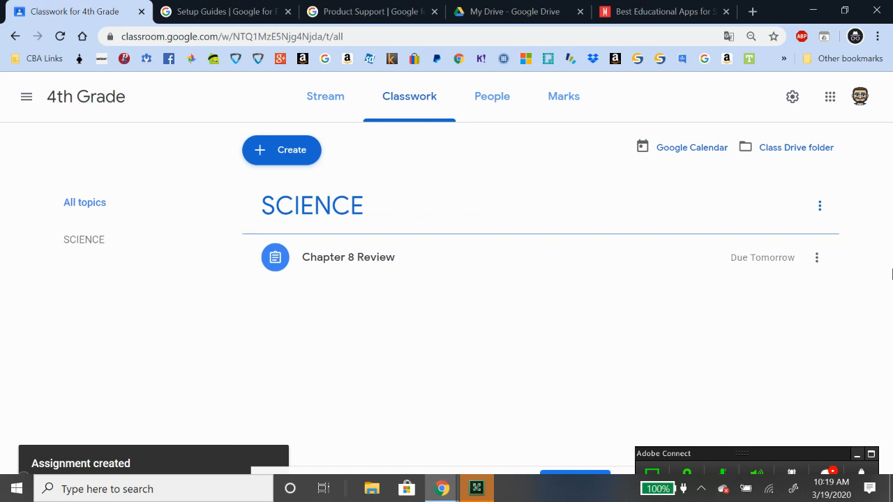
left_click(86, 239)
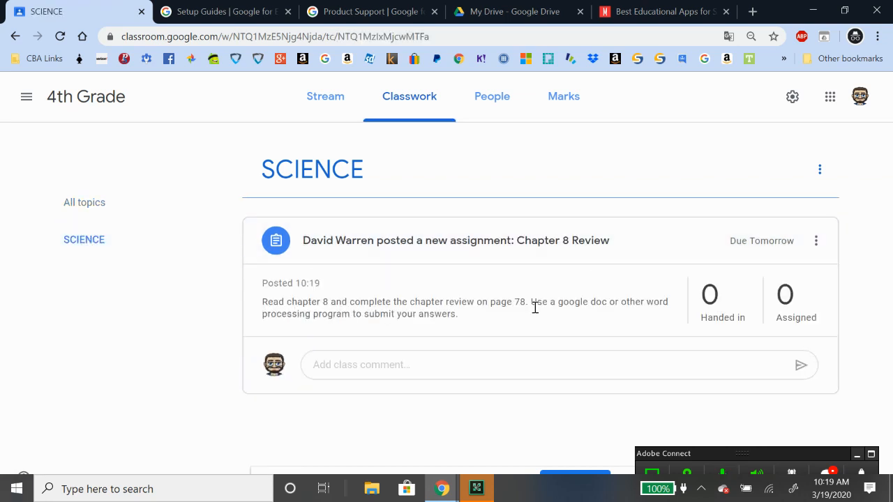
left_click(86, 204)
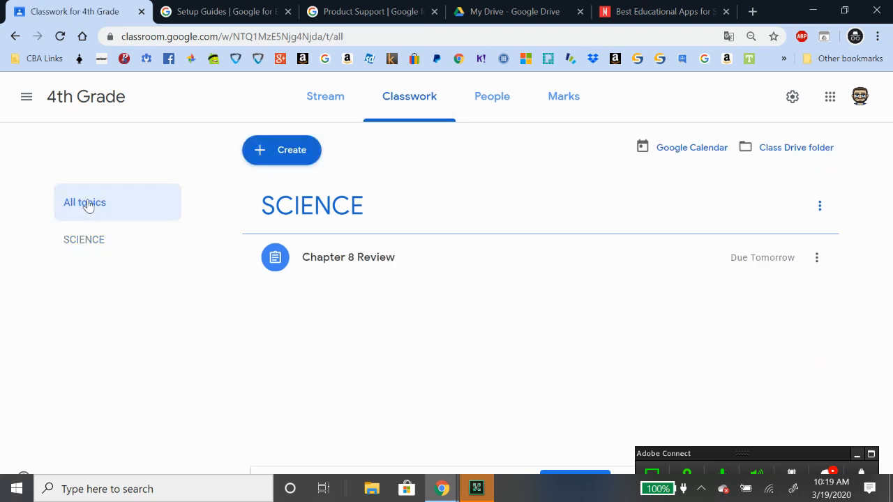
Start another assignment titled 'Chapter 6 Worksheet', dismissing the materials and drag-and-drop tips
left_click(273, 158)
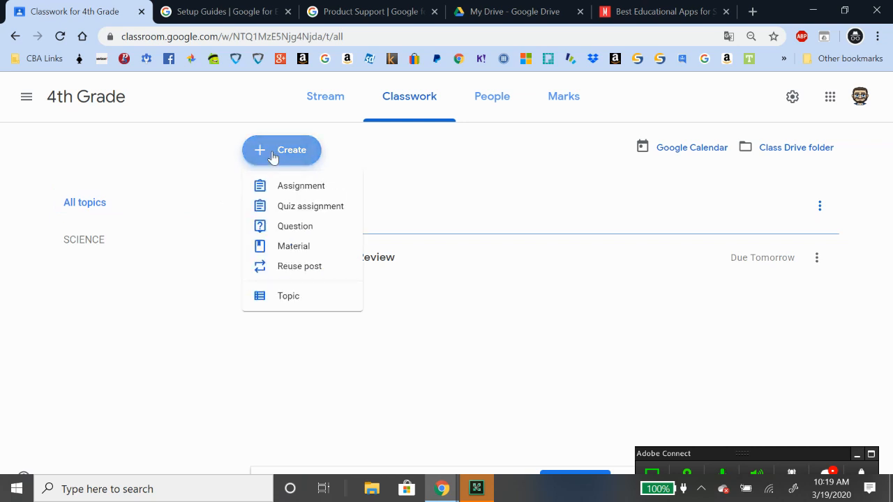
left_click(286, 187)
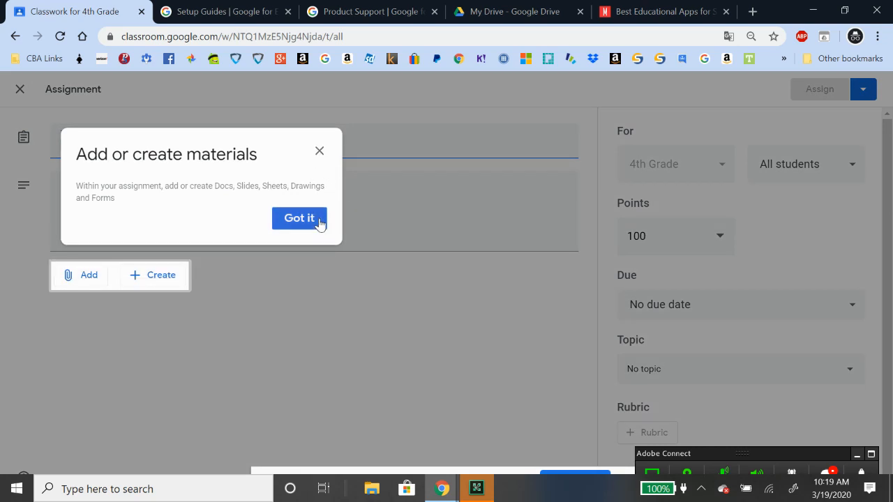
left_click(318, 222)
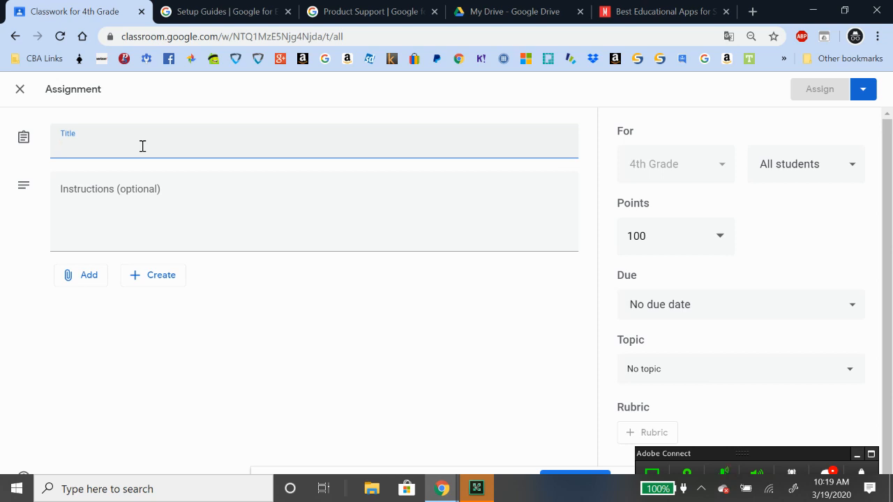
type("CHapter")
key("BackSpace")
key("BackSpace")
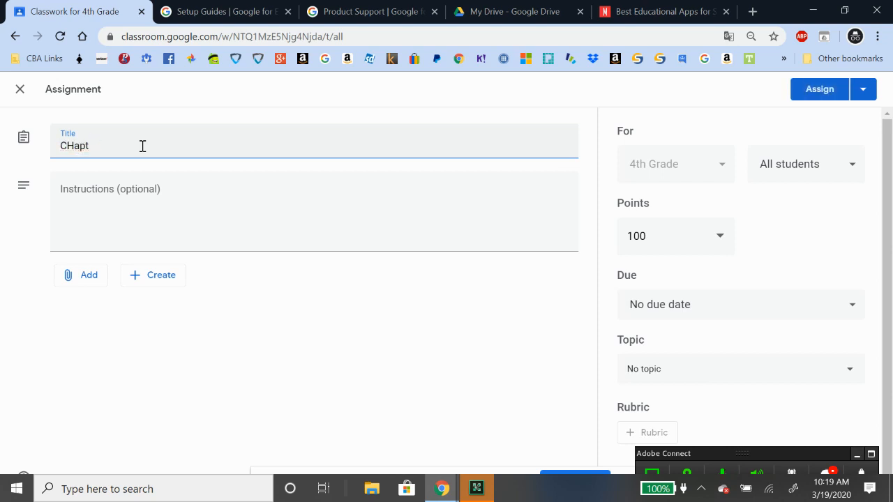
key("BackSpace")
key("BackSpace")
key("BackSpace")
key("BackSpace")
key("BackSpace")
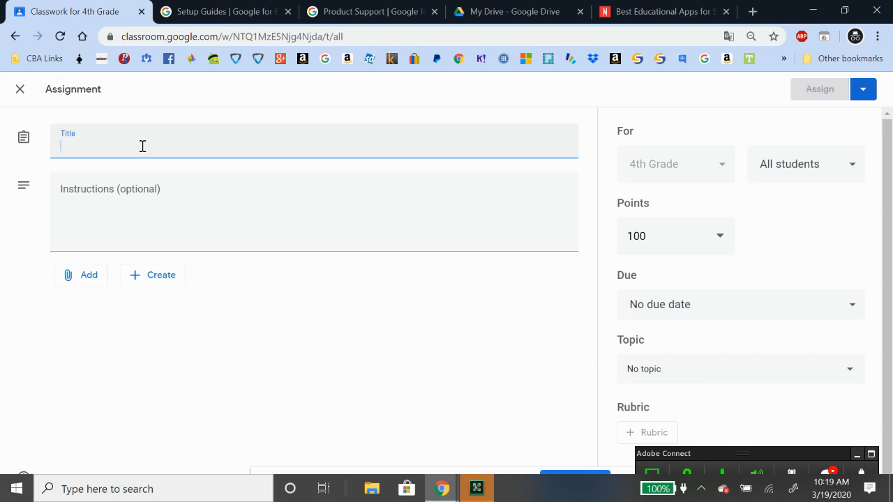
type("CHapt")
key("BackSpace")
key("BackSpace")
key("BackSpace")
key("BackSpace")
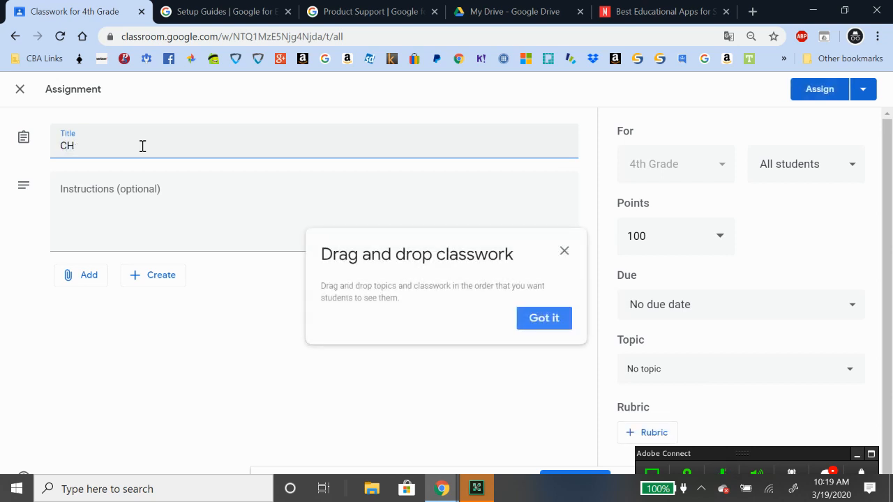
type("hapter 6 Worksheet")
left_click(564, 251)
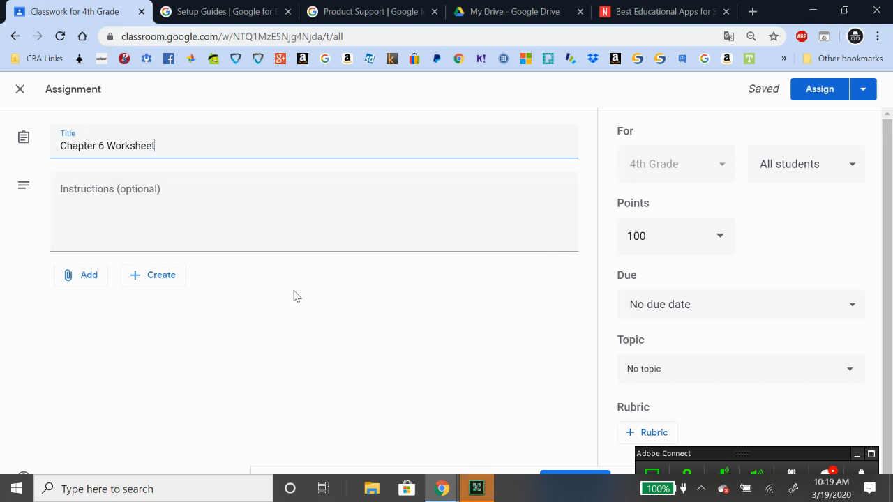
left_click(95, 278)
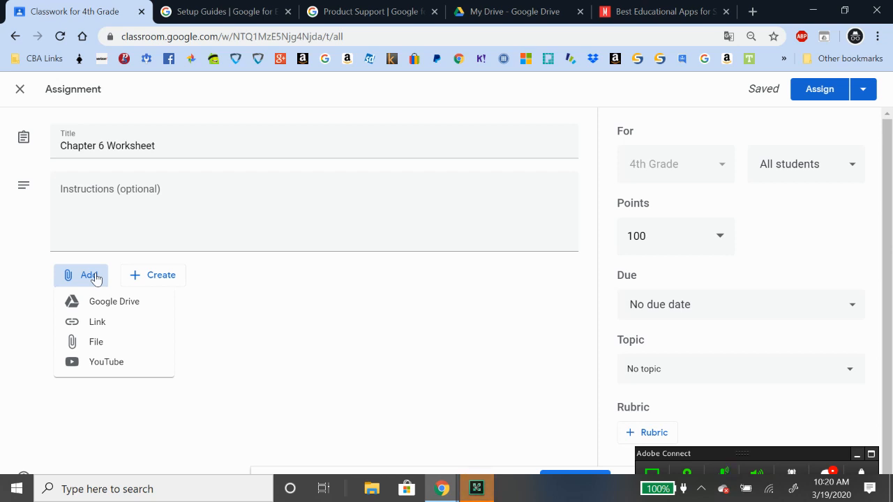
left_click(112, 311)
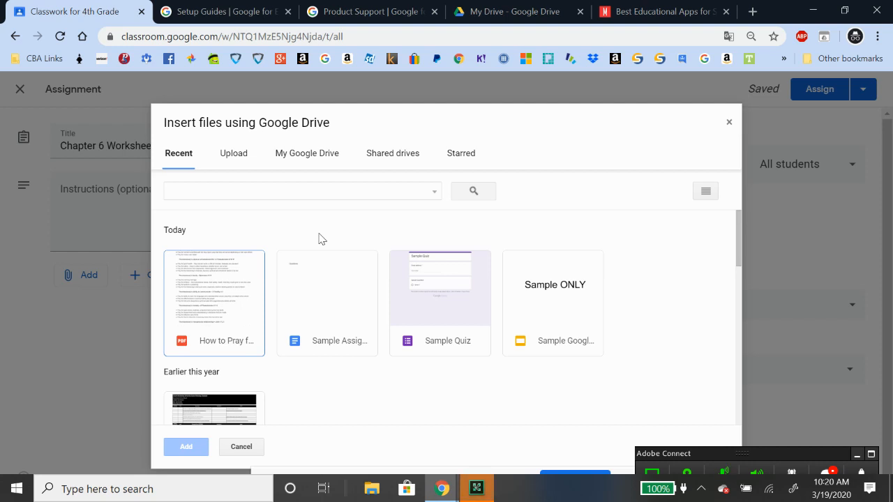
left_click(729, 124)
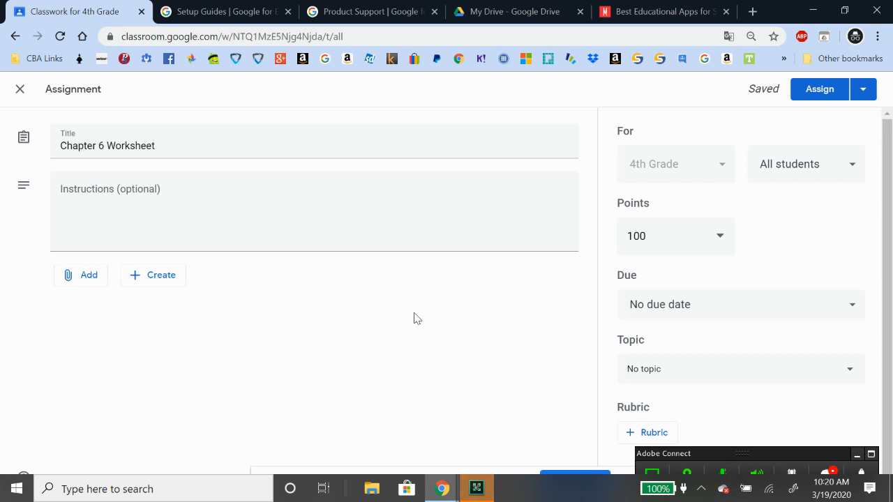
left_click(87, 282)
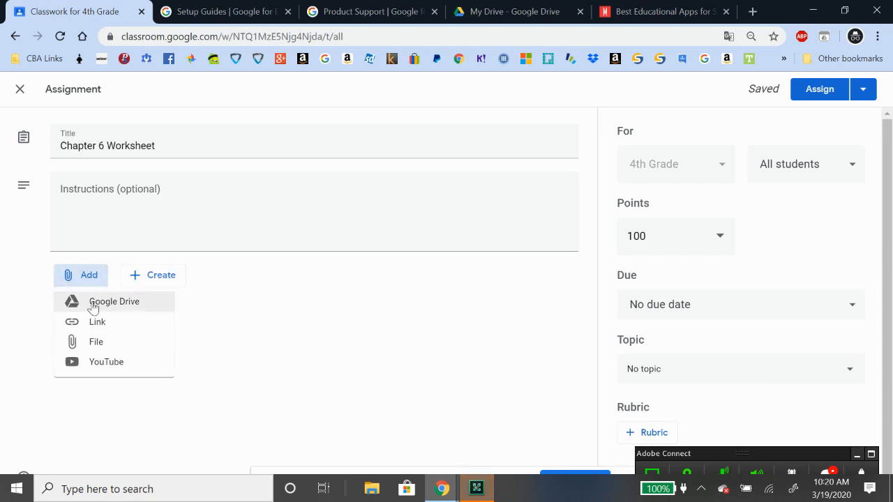
left_click(96, 346)
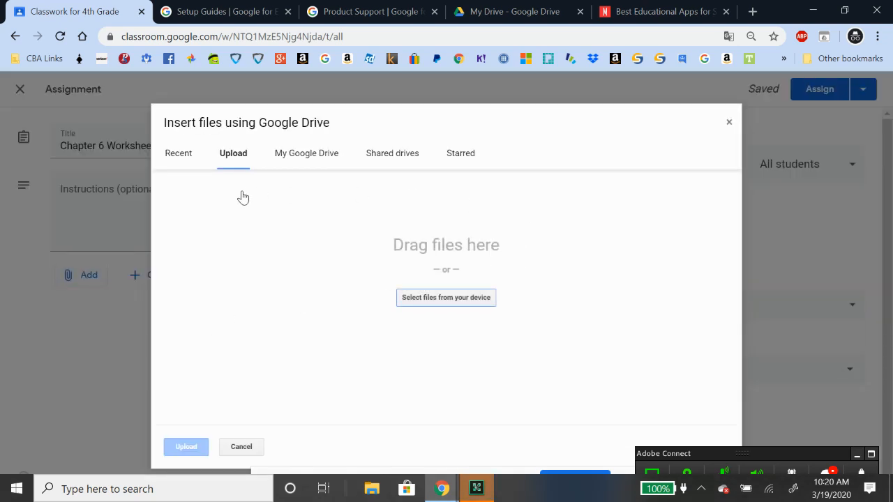
left_click(455, 305)
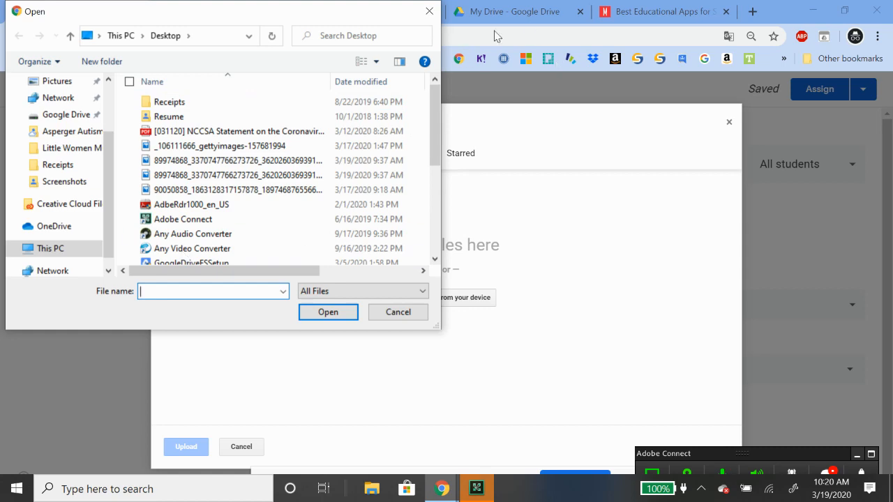
left_click(429, 11)
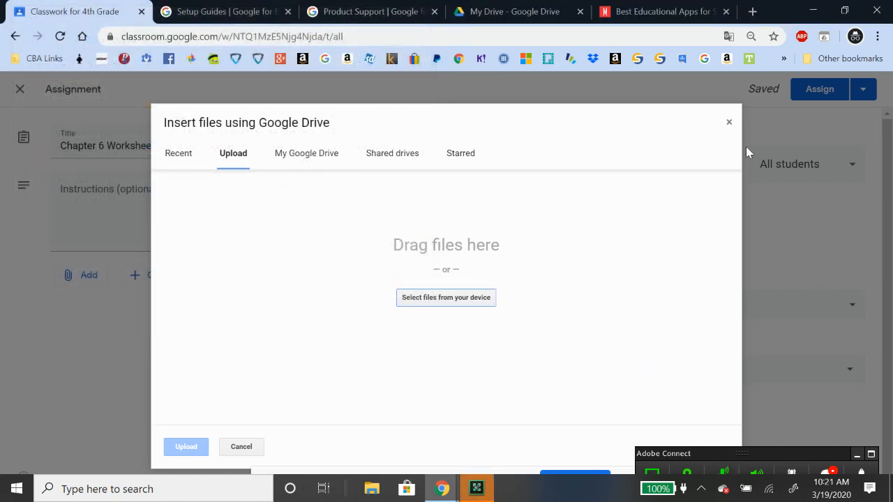
left_click(728, 123)
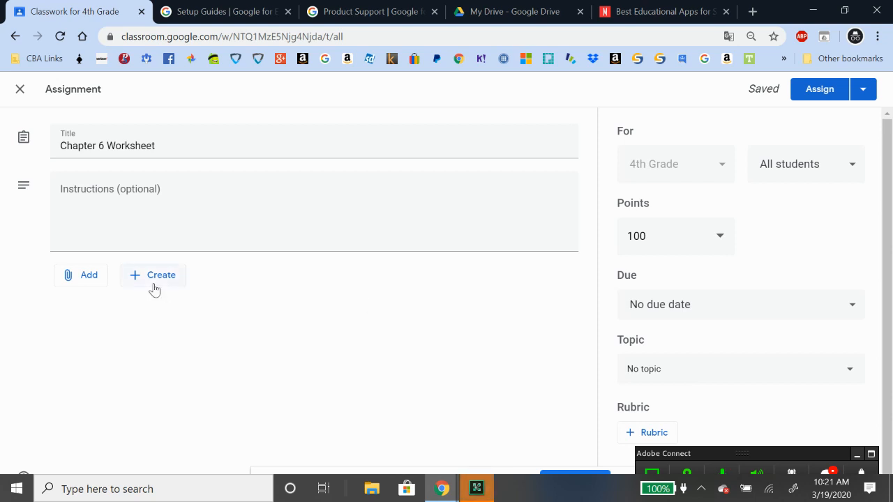
Attach the Sample Assignment Google Doc from Drive, then open it from My Drive
left_click(88, 276)
left_click(105, 302)
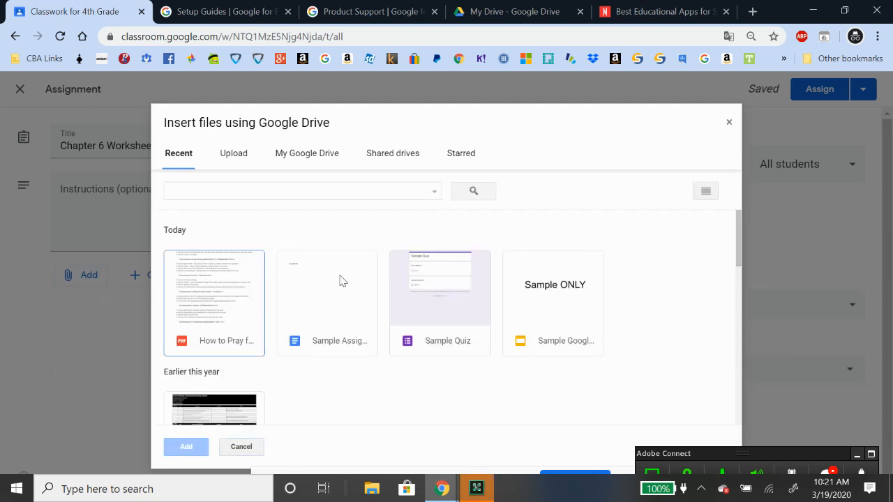
double_click(341, 280)
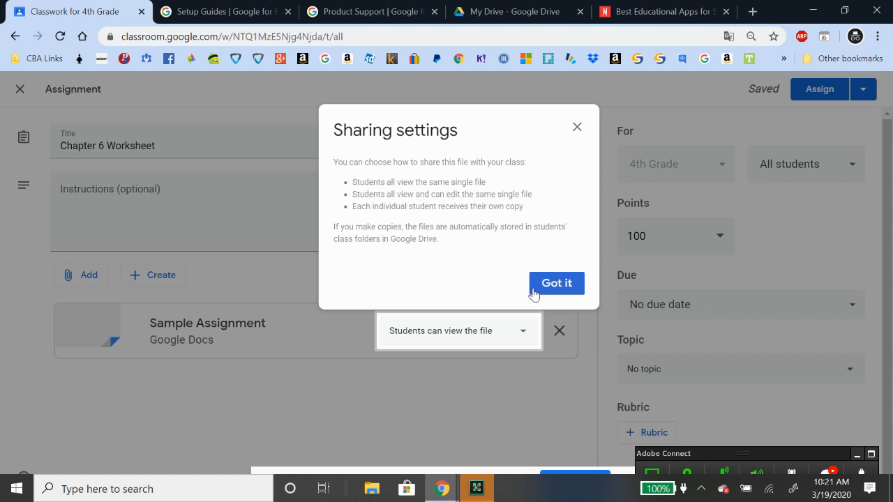
left_click(577, 127)
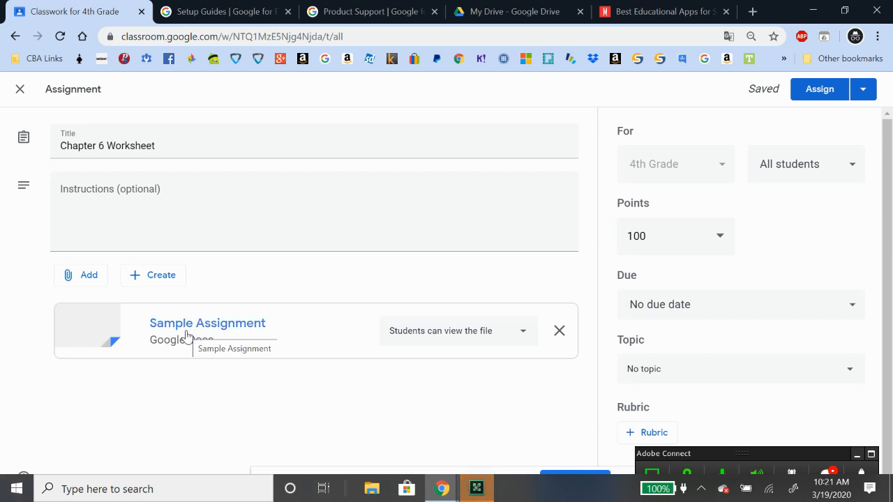
left_click(558, 11)
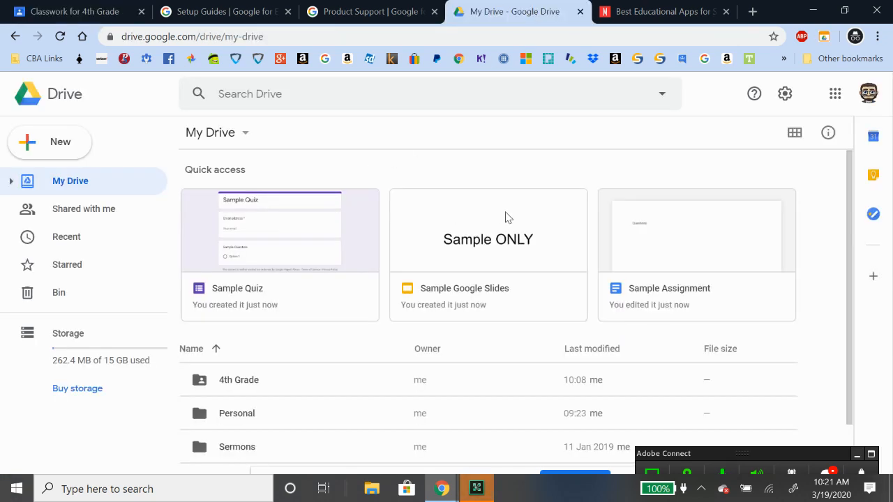
left_click(640, 227)
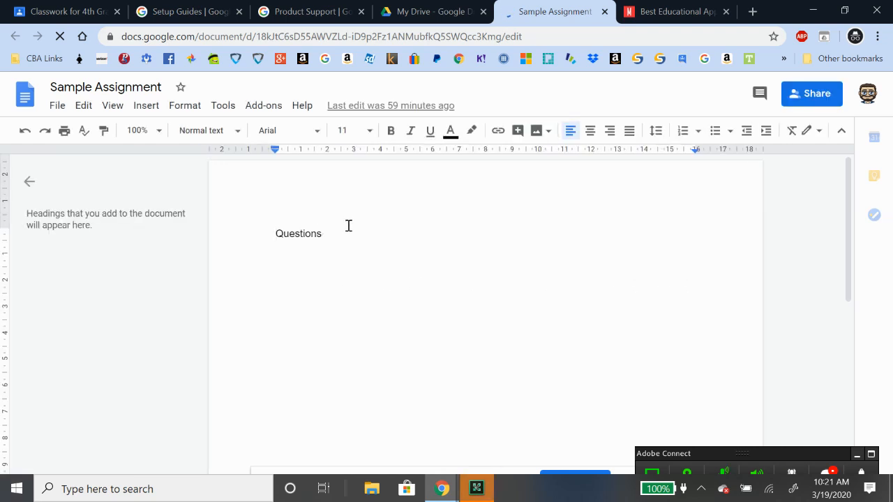
Type numbered lines 1., 2., 3. below Questions in Sample Assignment, then go back to Classroom
left_click(371, 231)
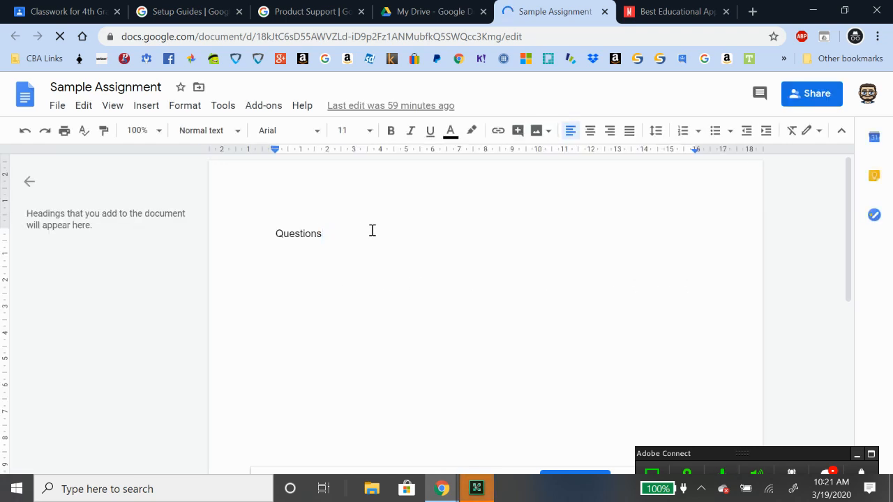
key("Return")
type("1.")
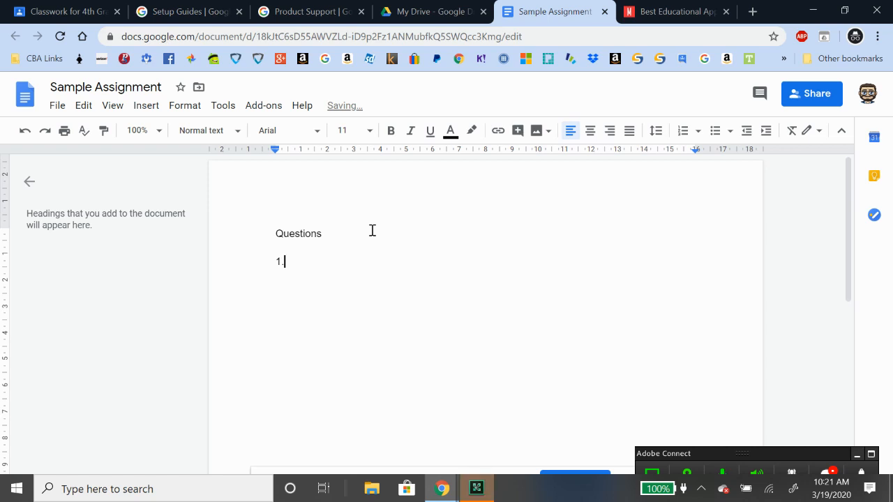
key("Return")
type("2.")
key("Return")
type("3.")
key("Return")
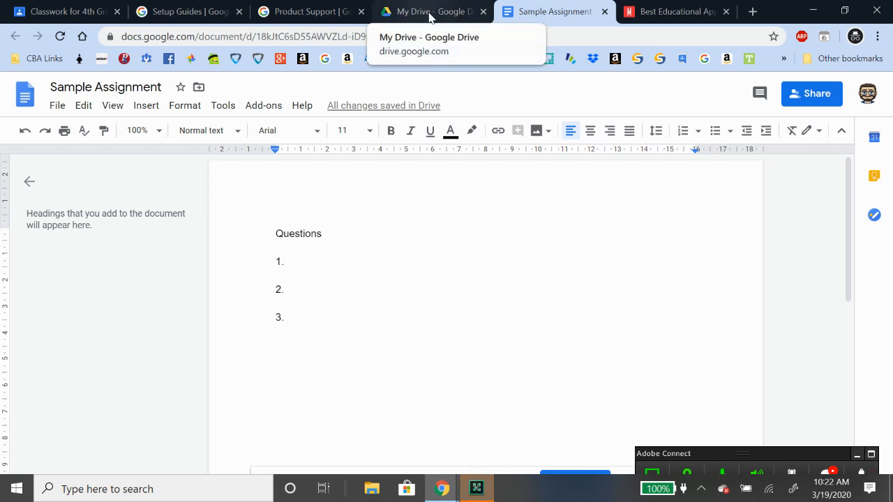
left_click(86, 15)
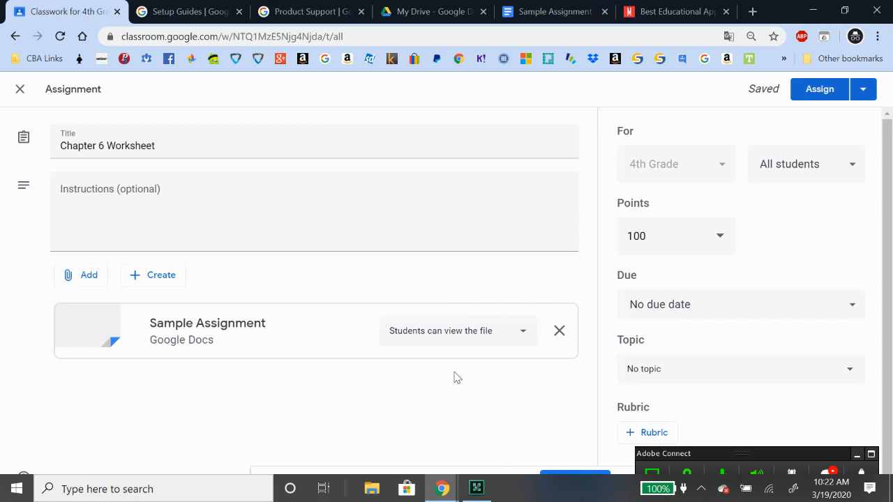
Set the Sample Assignment attachment to 'Make a copy for each student'
left_click(523, 335)
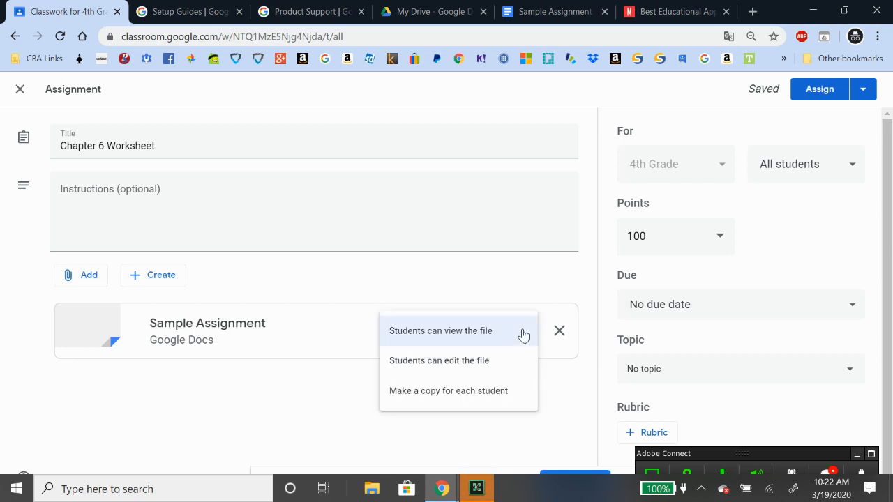
left_click(484, 375)
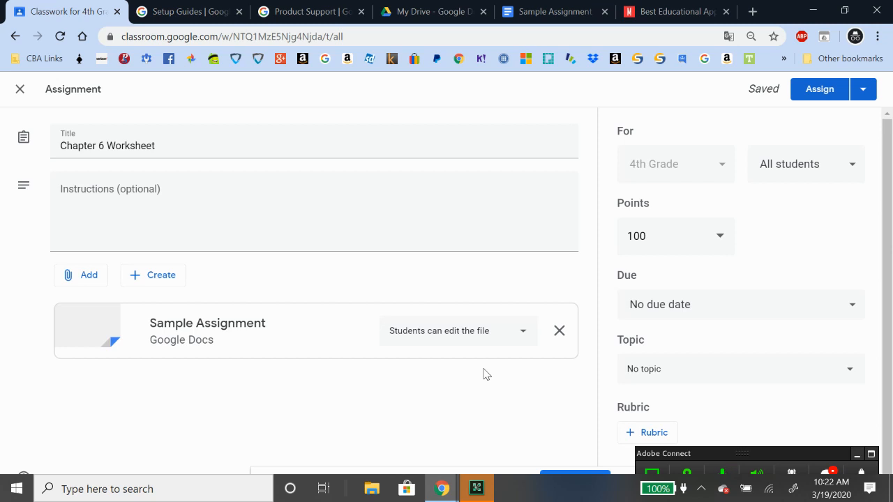
left_click(521, 336)
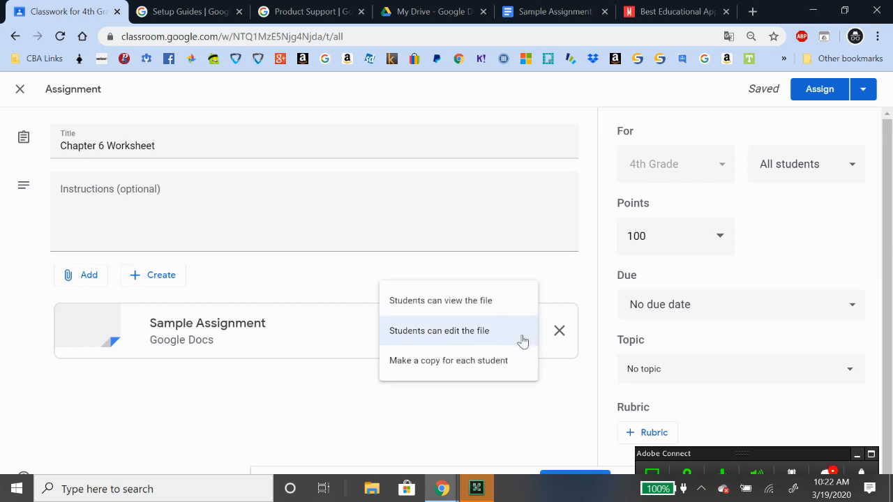
left_click(485, 361)
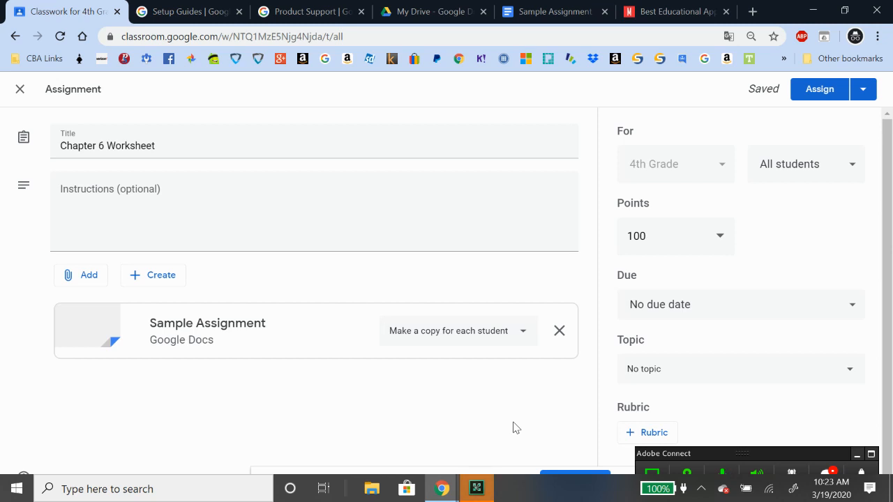
Pick 20 March 2020 as the Chapter 6 Worksheet due date
left_click(809, 307)
left_click(691, 374)
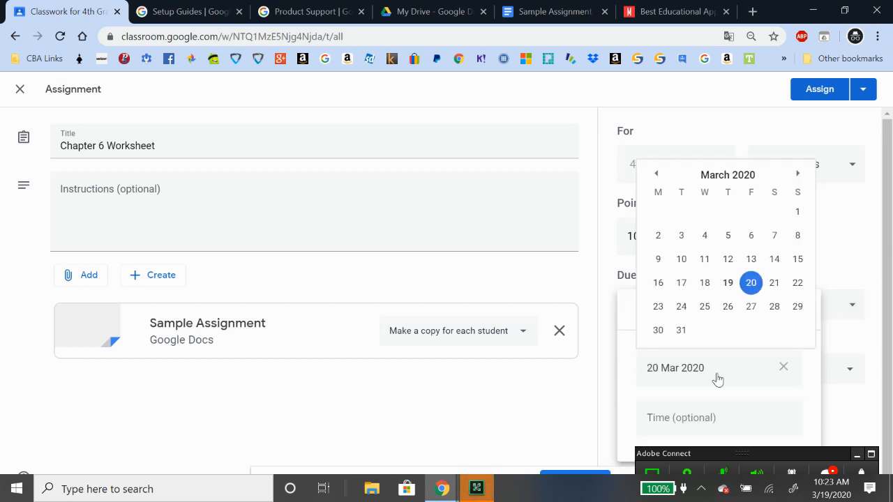
left_click(751, 283)
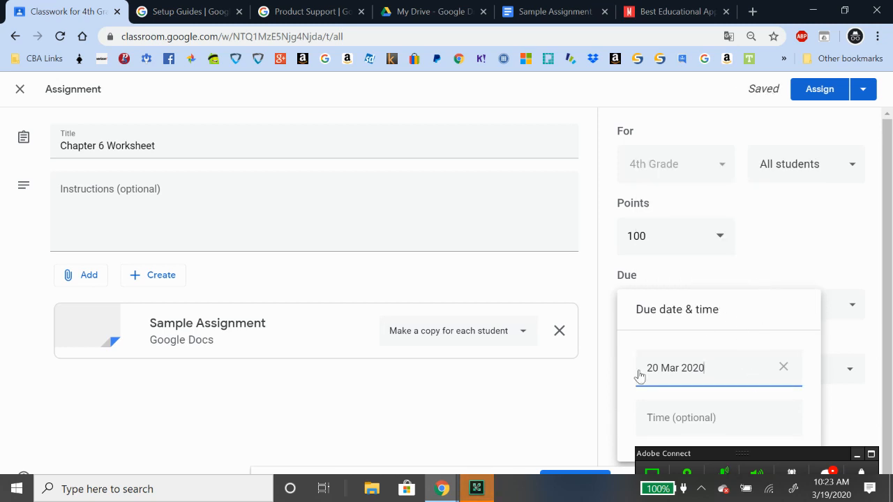
left_click(606, 392)
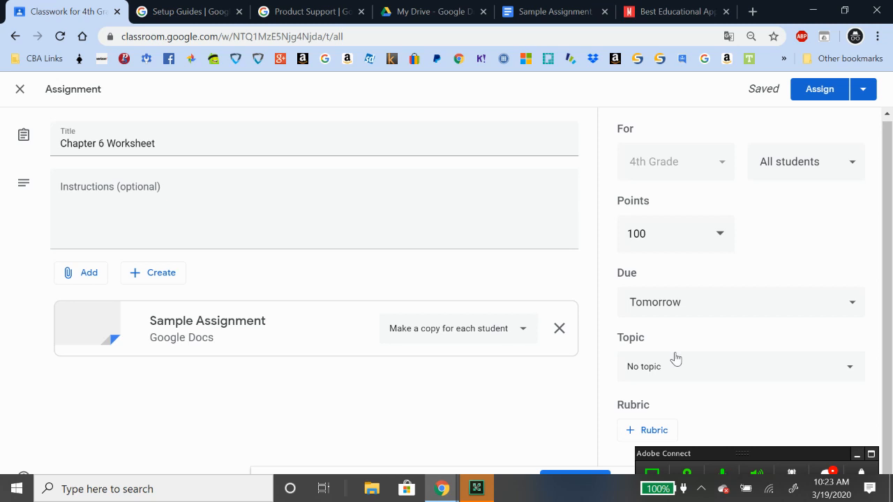
Create an ENGLISH topic for Chapter 6 Worksheet and assign it
left_click(743, 372)
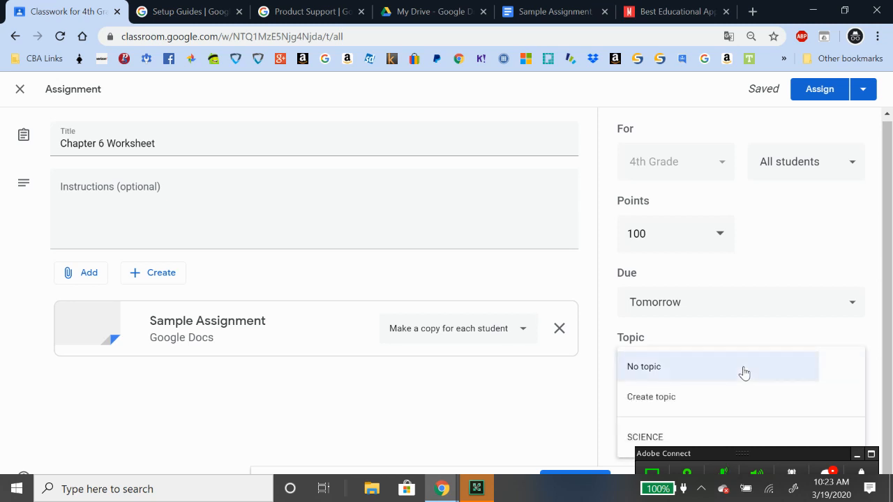
left_click(705, 403)
type("ENGLISH")
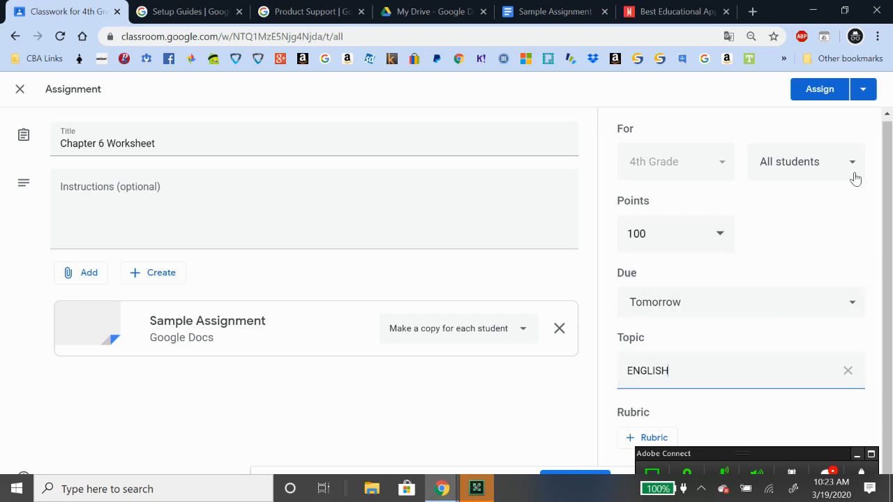
left_click(826, 91)
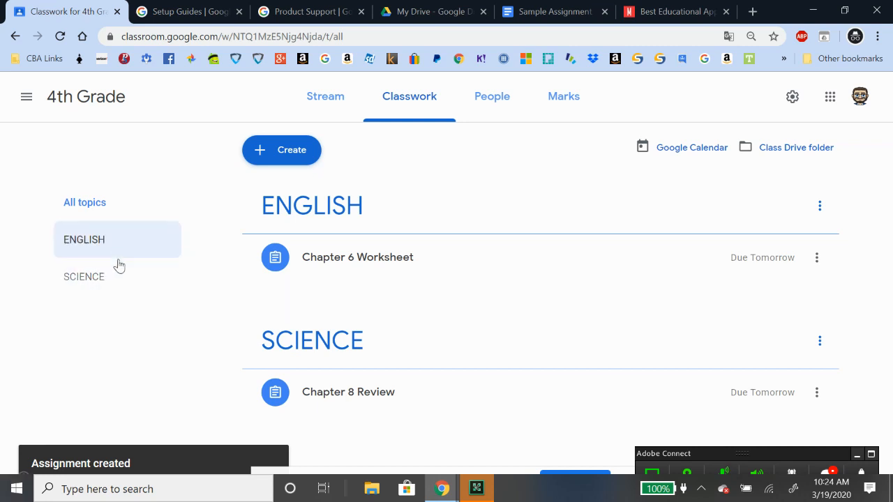
left_click(99, 239)
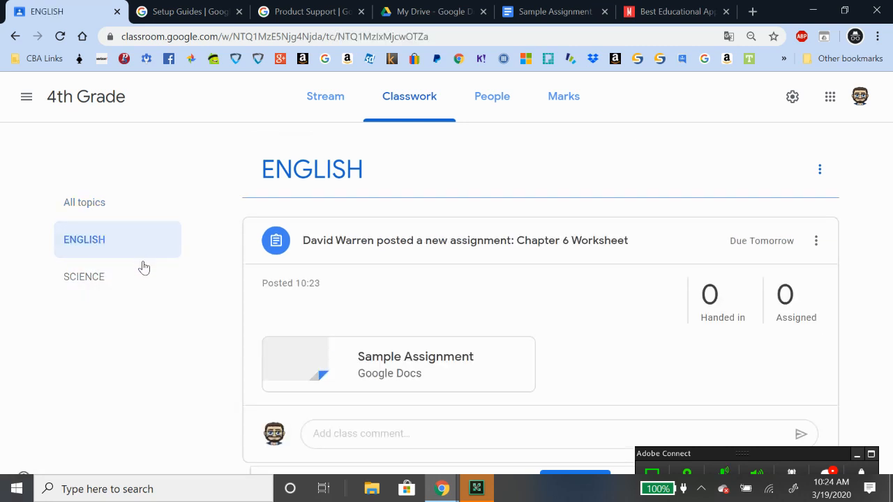
left_click(93, 282)
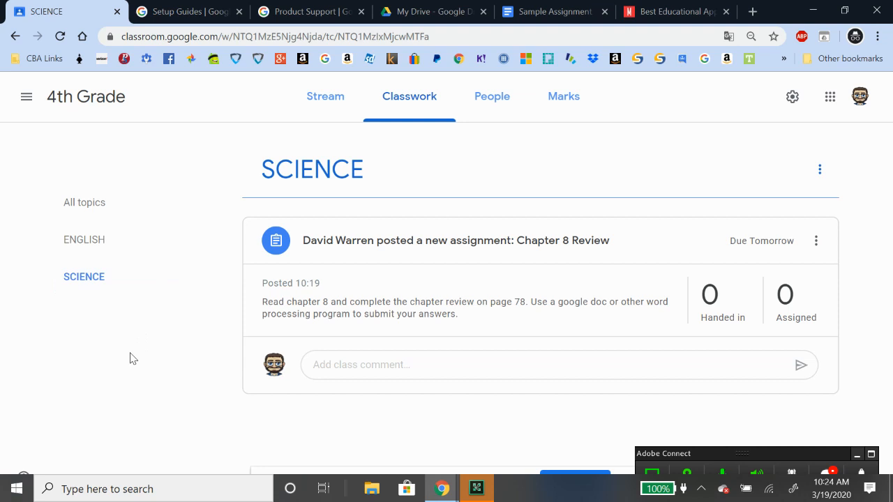
left_click(81, 248)
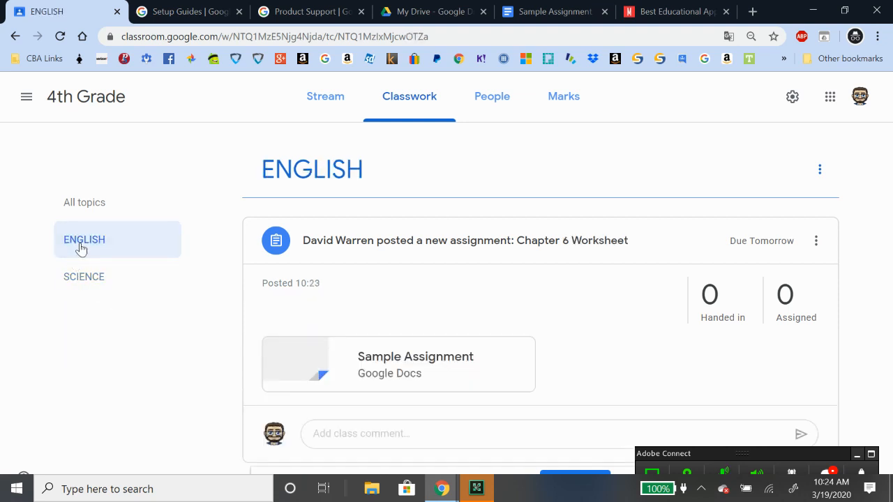
left_click(88, 293)
left_click(94, 254)
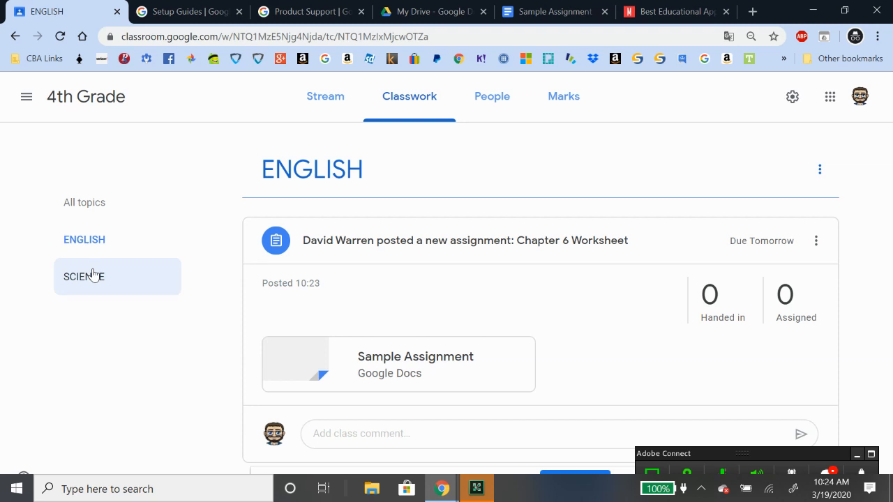
left_click(93, 273)
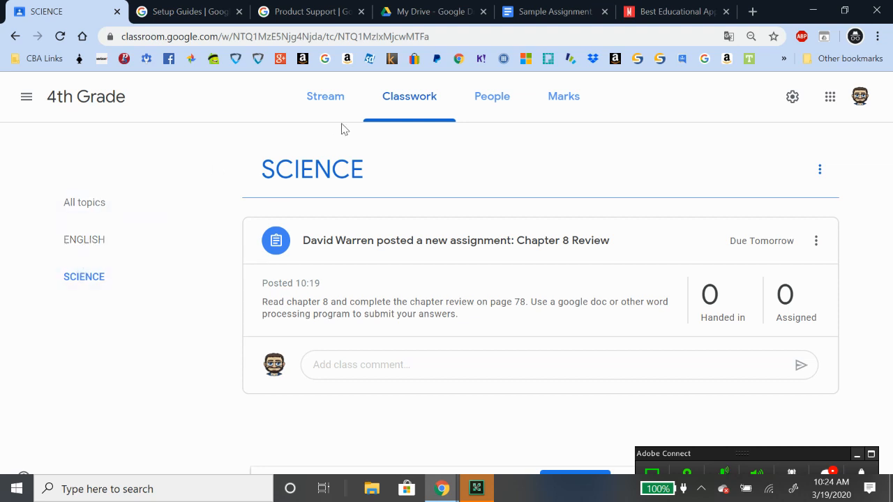
left_click(115, 210)
left_click(292, 150)
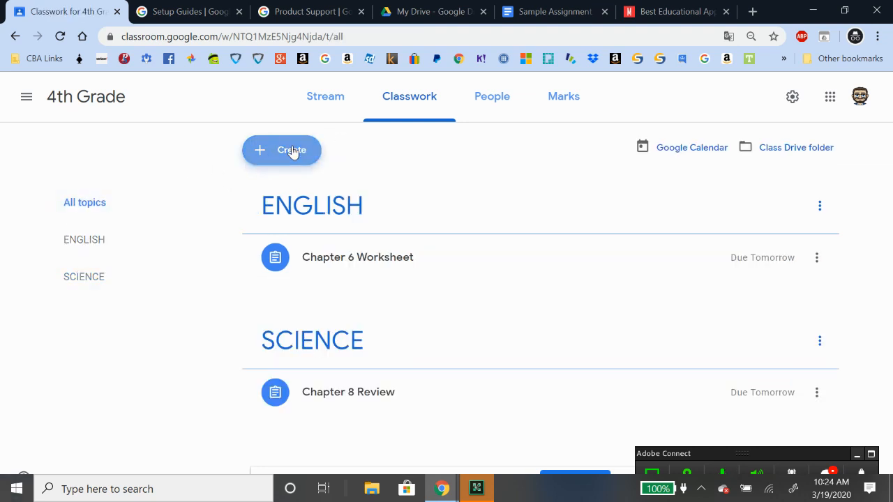
Start a new assignment from Create > Assignment and dismiss the rubric tip
left_click(347, 188)
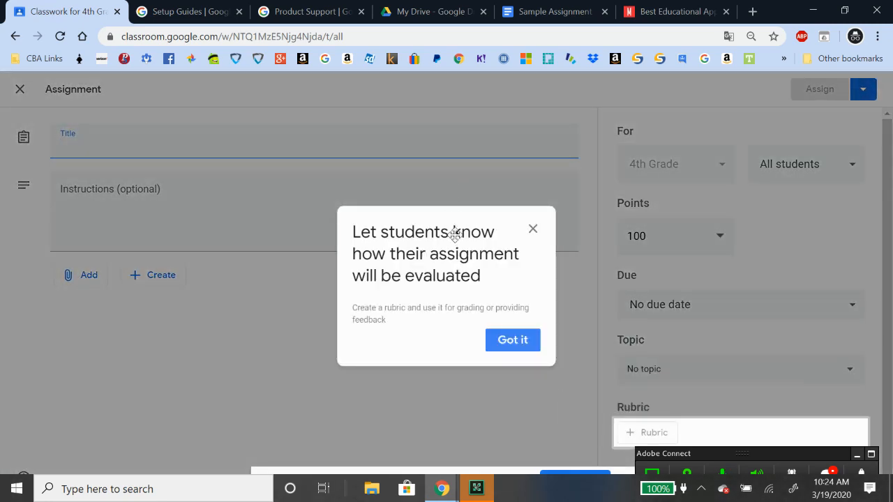
left_click(533, 230)
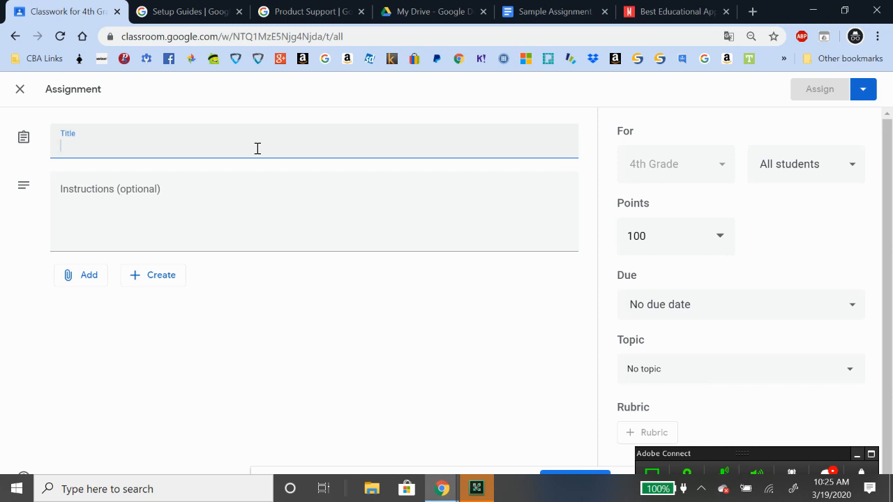
Title the assignment 'Math Worksheet' and bring up the Add attachment menu
type("Math ")
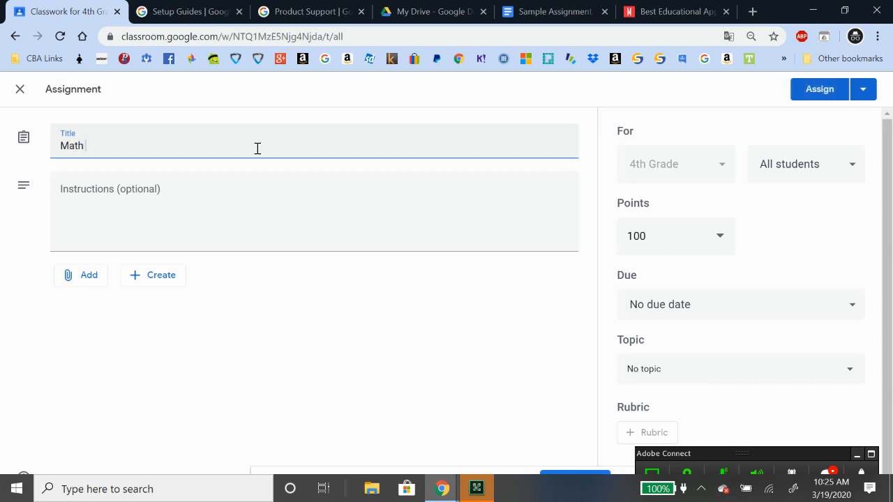
type("Worksheet")
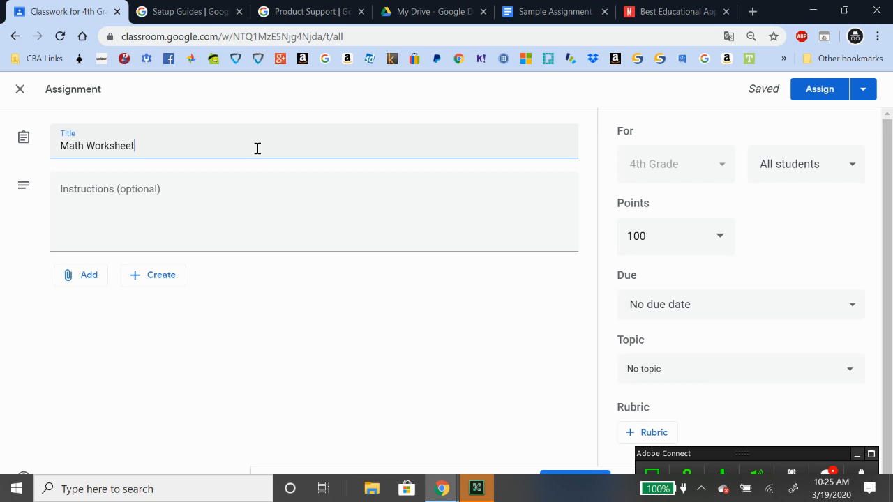
left_click(86, 280)
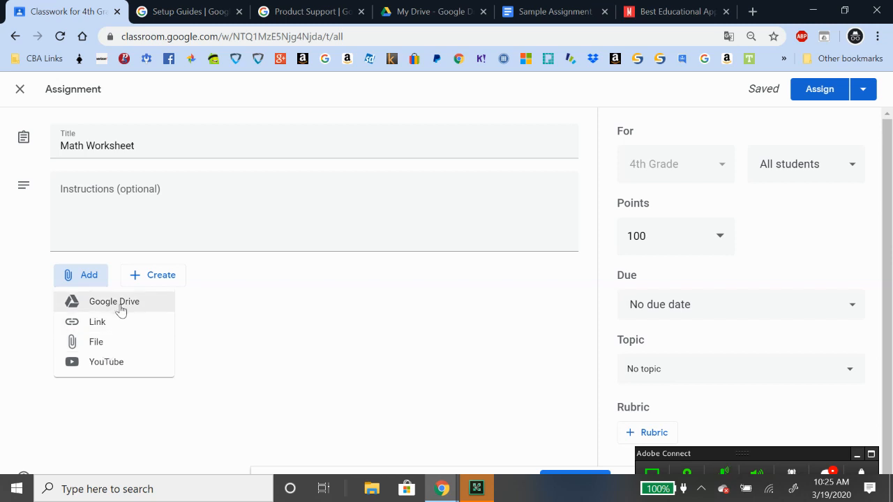
Upload How to Pray for Missionaries.pdf from the computer as an attachment
left_click(107, 347)
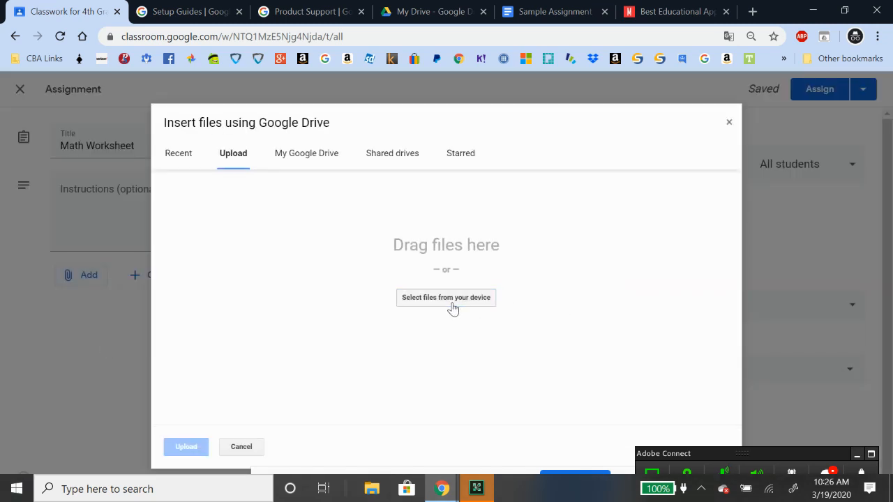
left_click(450, 298)
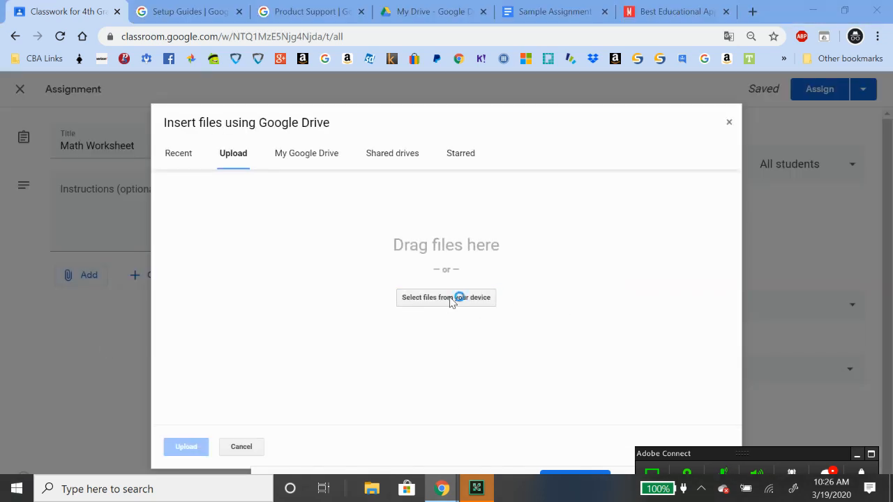
scroll(292, 208, "down", 4)
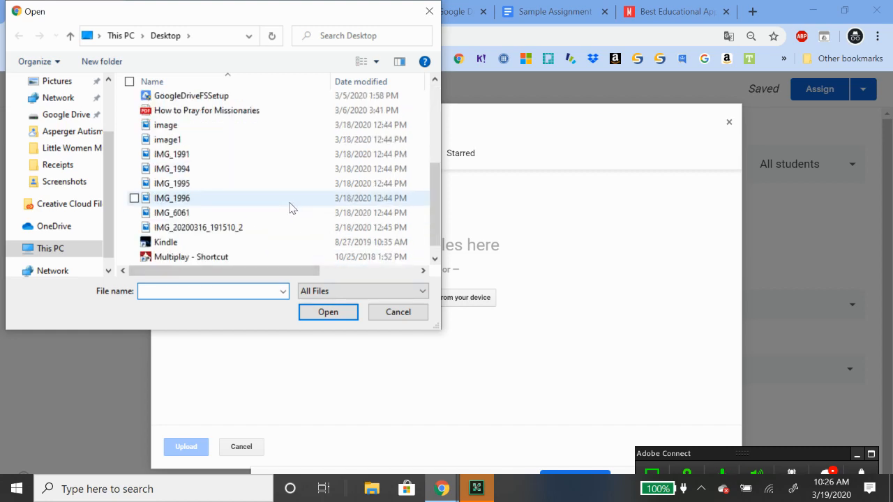
double_click(253, 111)
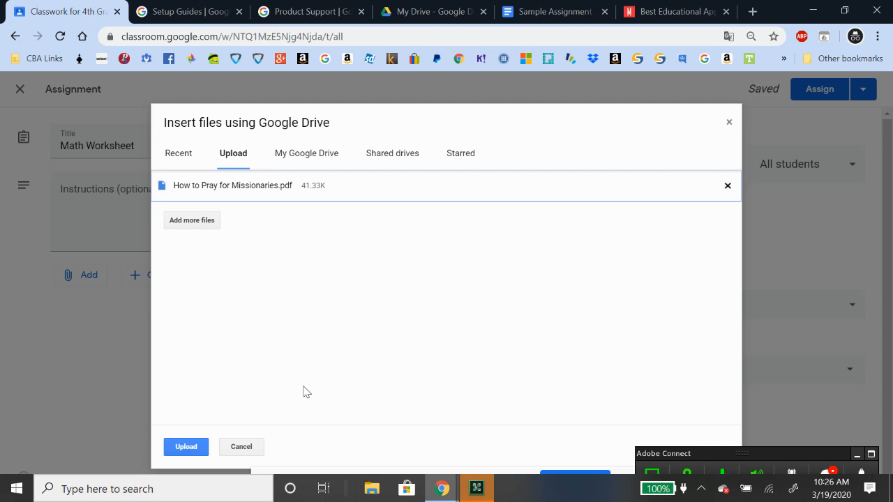
left_click(183, 448)
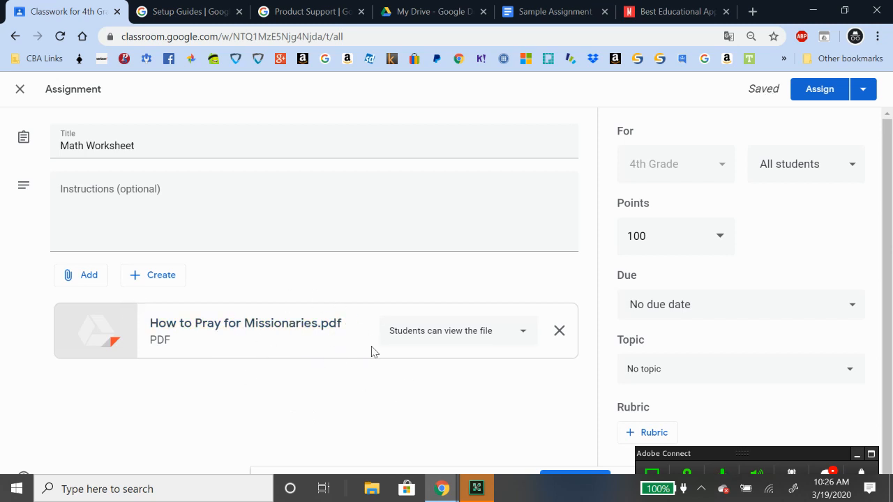
Set the PDF attachment to 'Make a copy for each student'
left_click(492, 341)
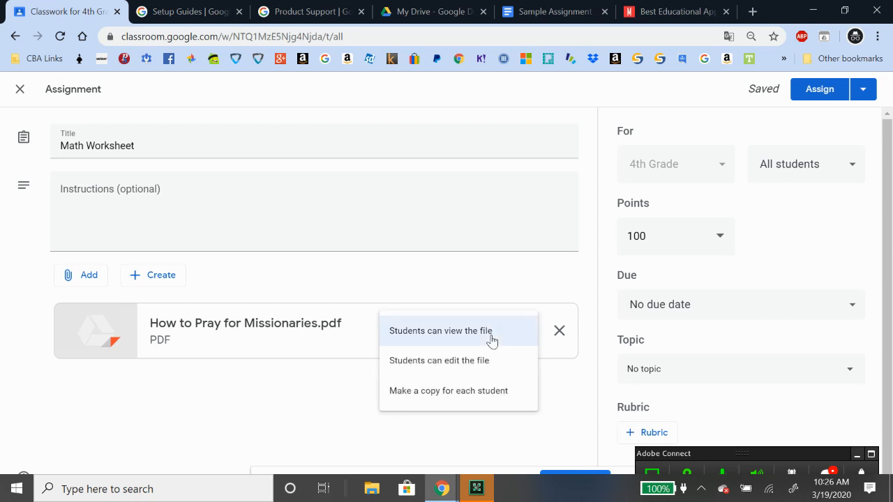
left_click(456, 395)
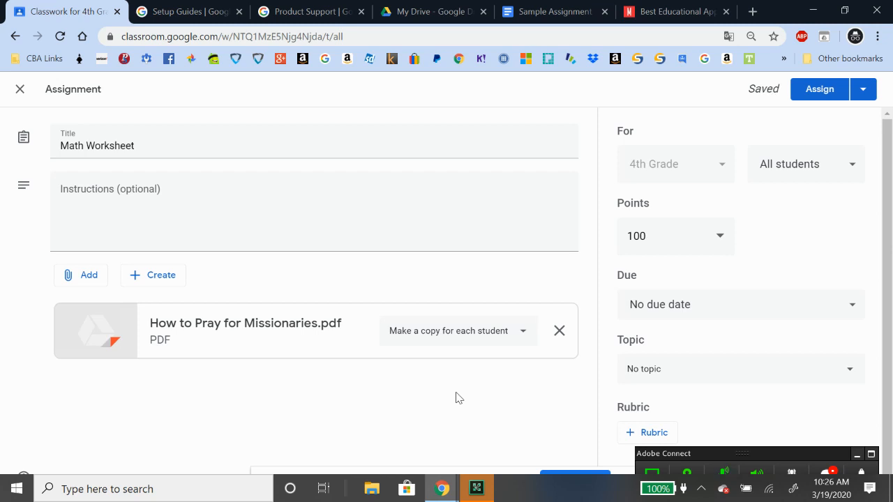
scroll(594, 235, "down", 1)
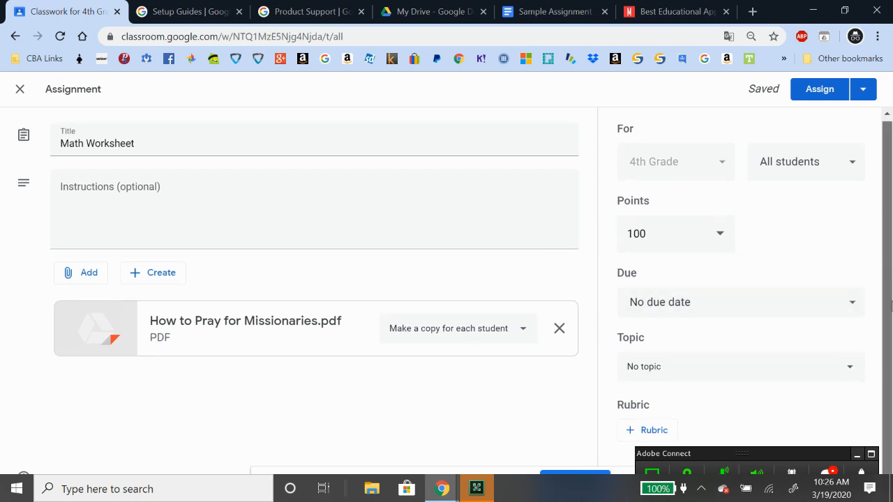
Create a new MATH topic for the Math Worksheet
left_click(845, 369)
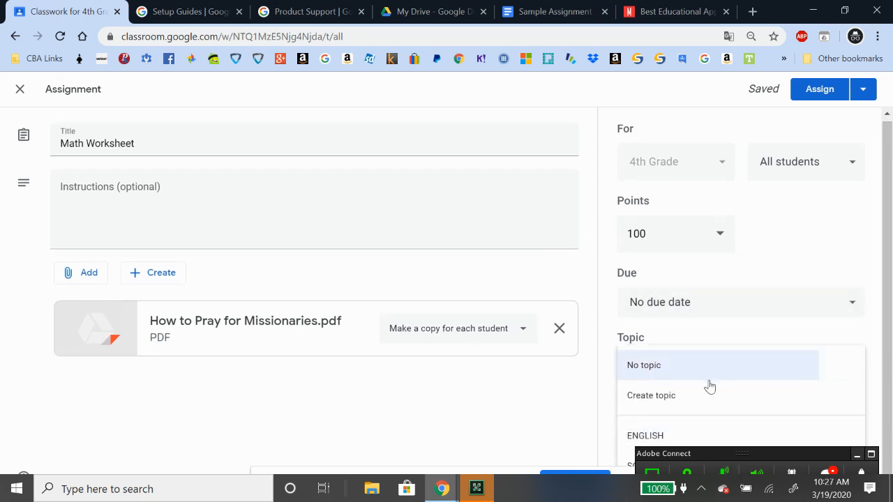
left_click(701, 393)
type("MATH")
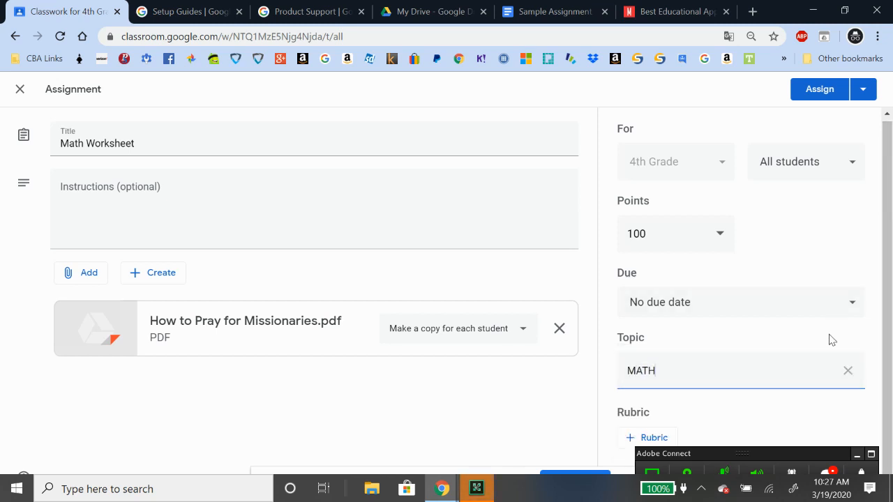
Set the due date to 24 March and assign the Math Worksheet
left_click(853, 303)
left_click(770, 365)
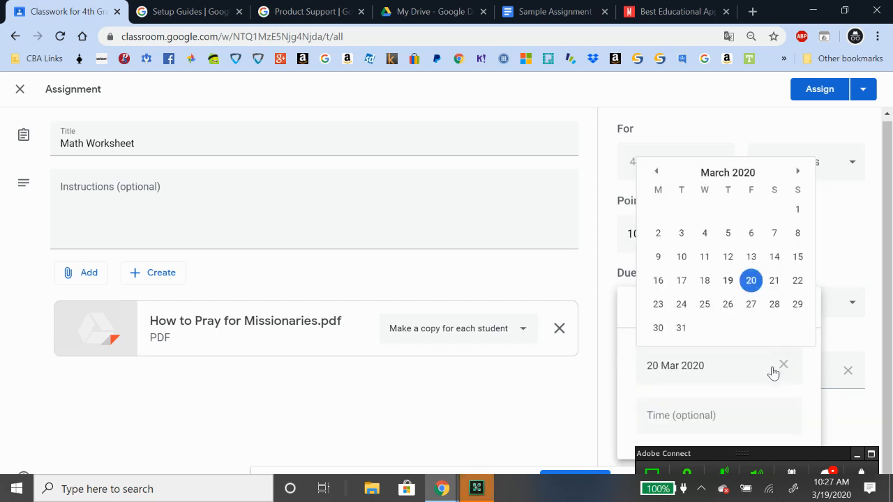
left_click(681, 304)
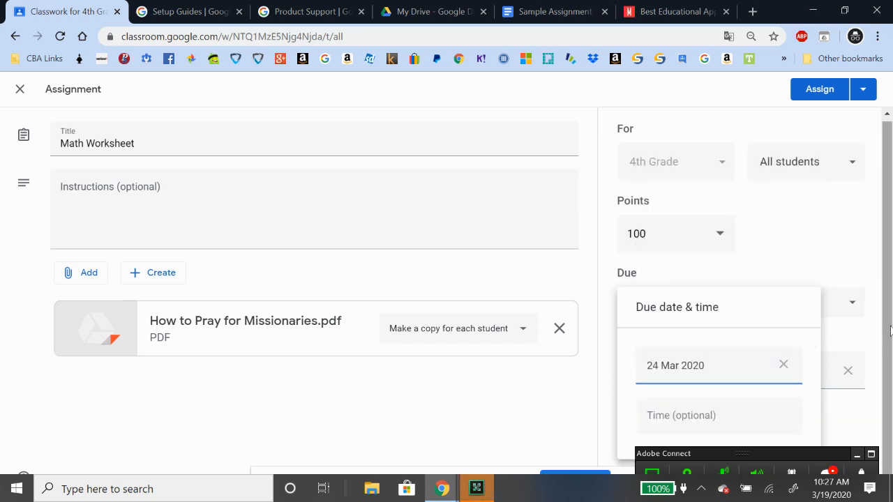
left_click(883, 379)
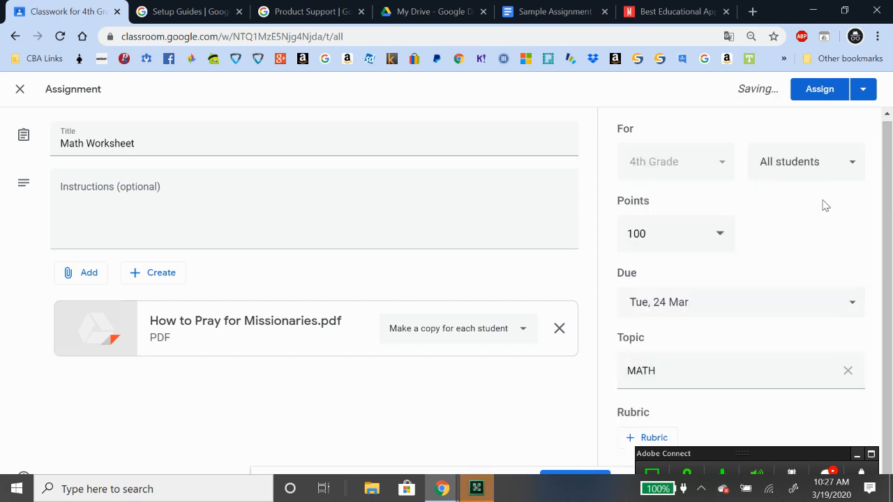
left_click(810, 90)
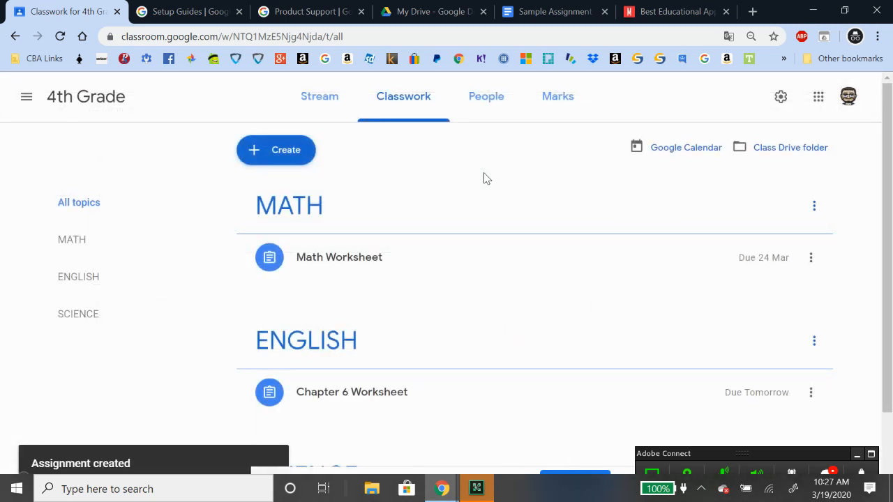
Open the Create menu on the 4th Grade Classwork page
scroll(478, 217, "down", 2)
scroll(479, 217, "up", 2)
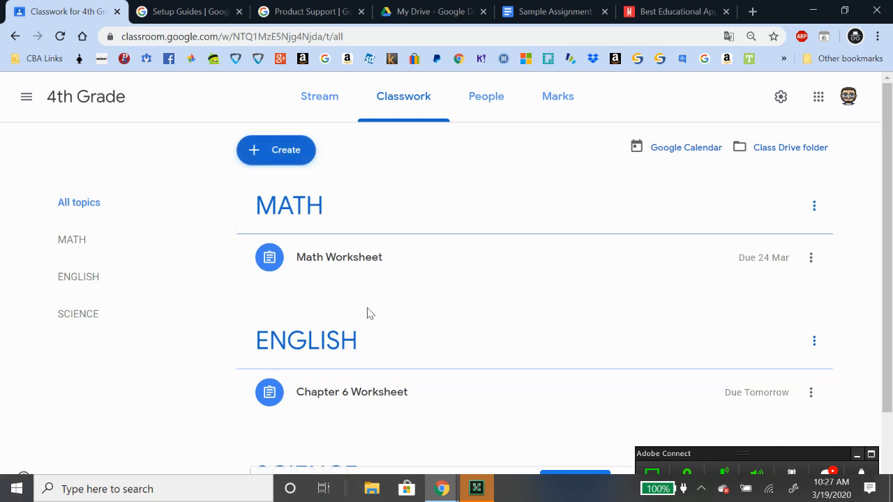
left_click(283, 159)
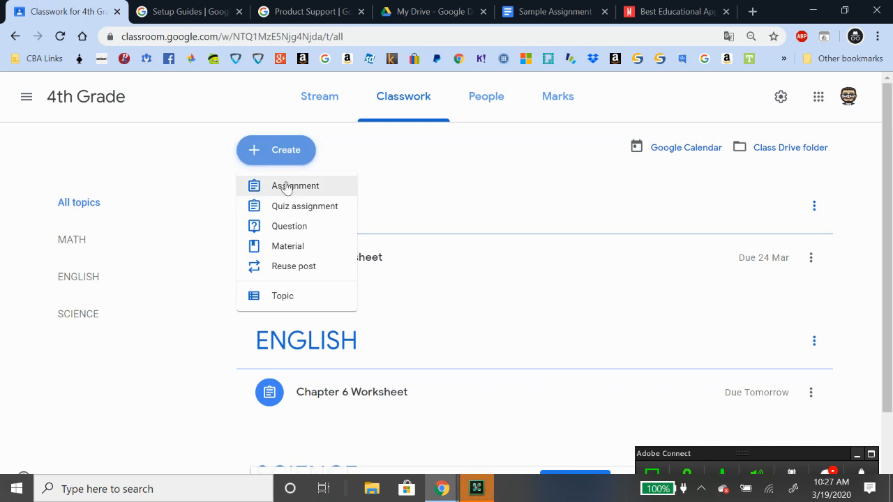
Start a new assignment and enter 'BIBLE LESSON' as its title
left_click(286, 187)
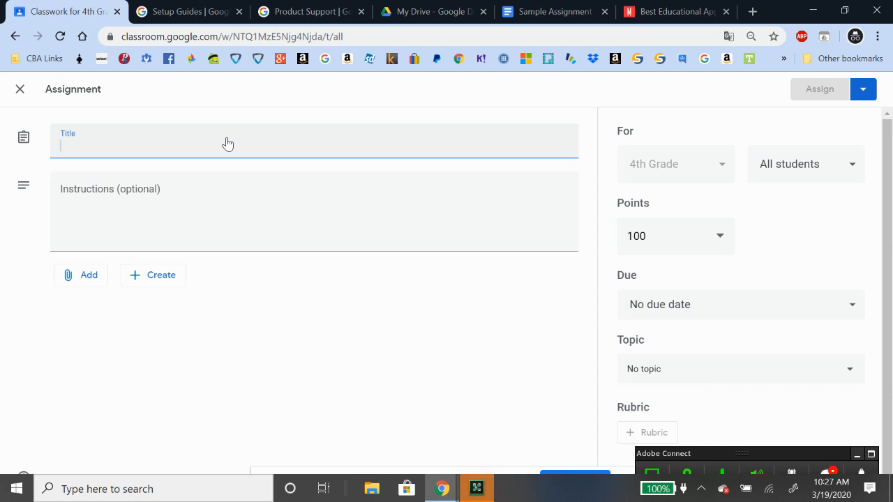
type("B")
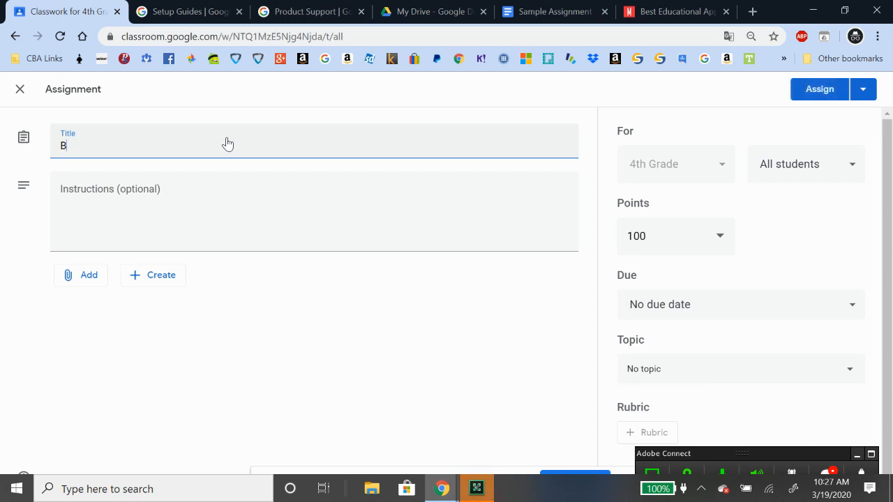
type("lbLE LESSON")
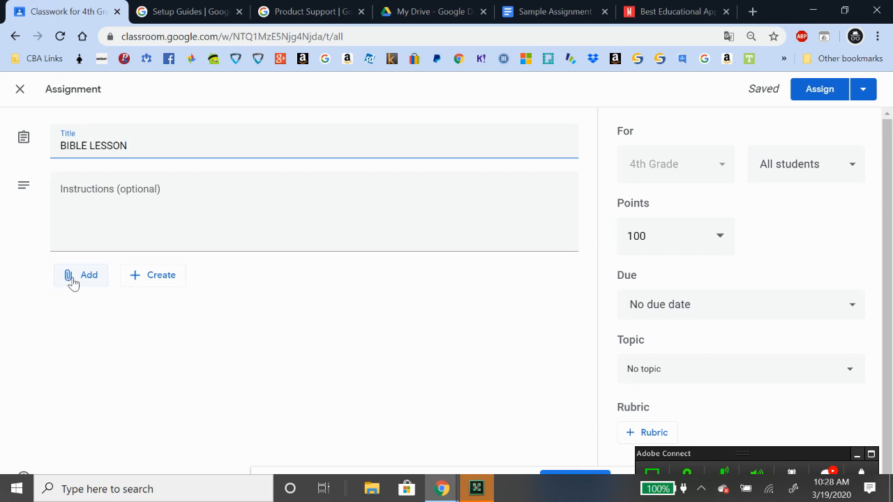
In a new tab, search 'childrens devotional' and open the Keys for Kids Daily Devotional page, selecting its address
left_click(752, 12)
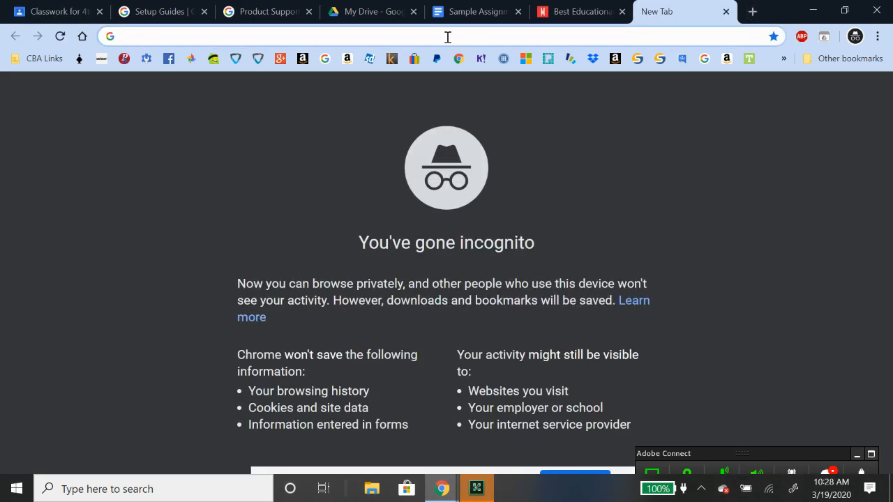
type("childr")
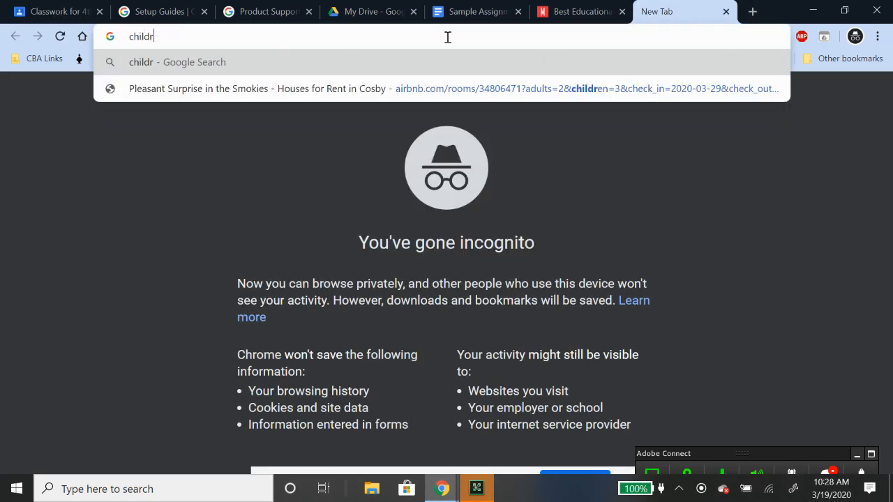
type("ens devo")
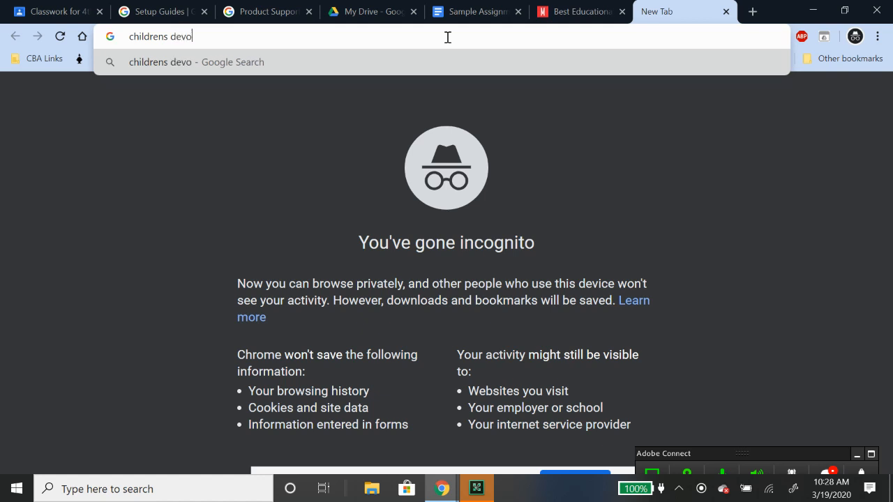
type("tional")
key("Return")
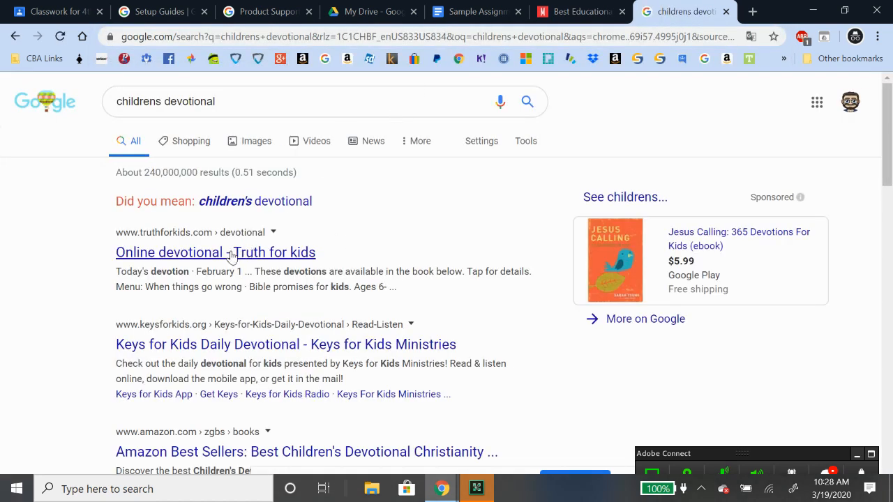
left_click(253, 345)
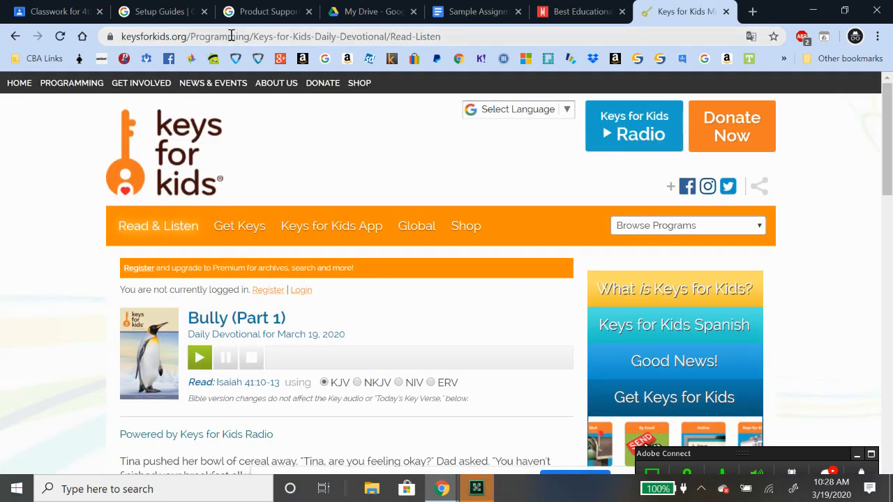
left_click(230, 35)
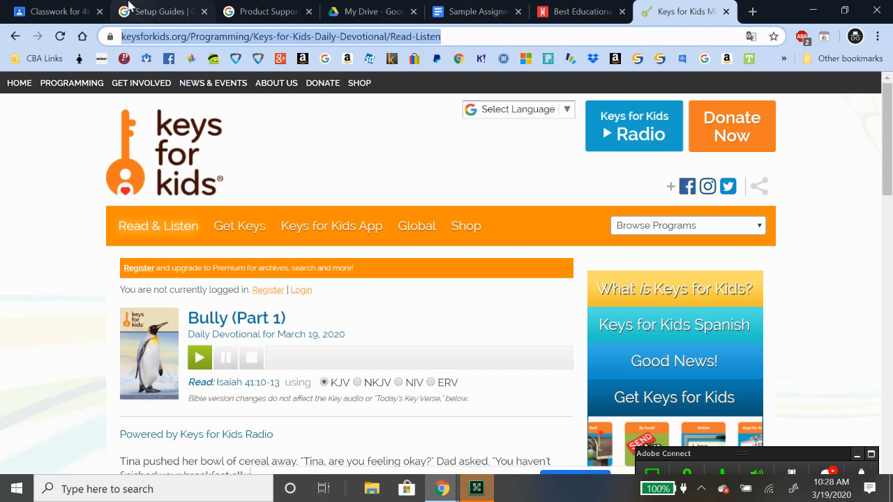
Attach the copied Keys for Kids devotional URL to BIBLE LESSON as a link
left_click(58, 13)
left_click(70, 277)
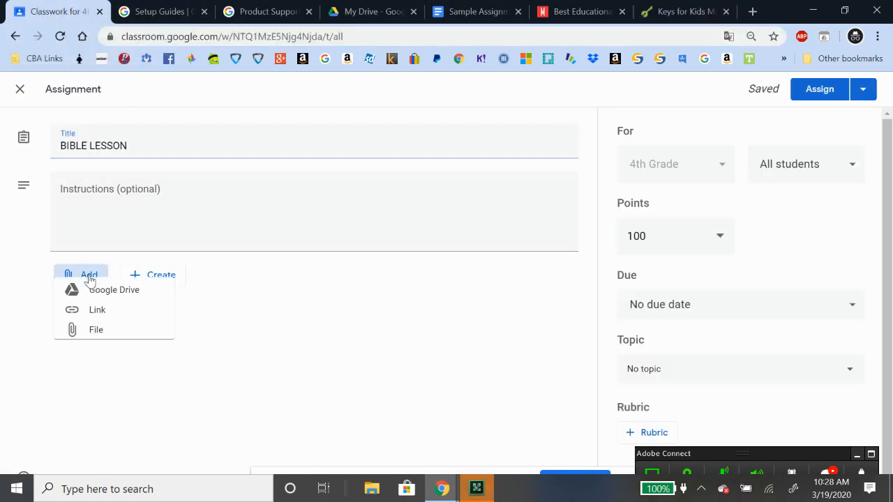
left_click(108, 327)
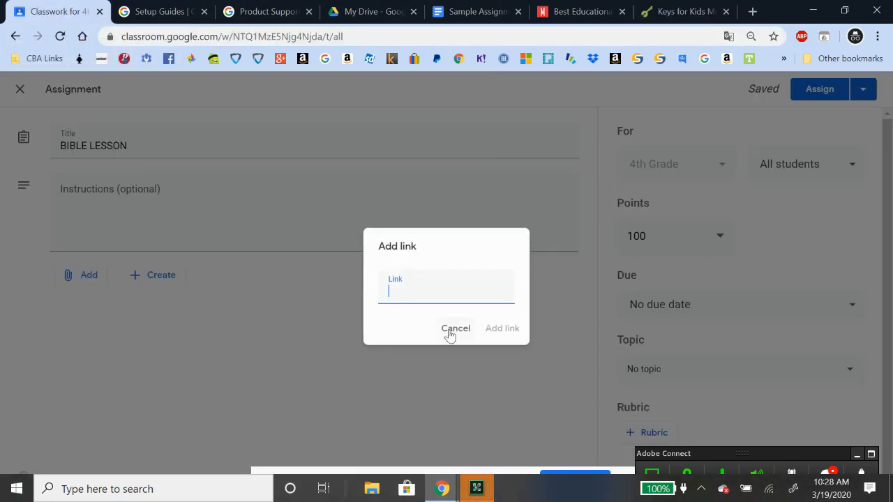
key("ctrl+v")
left_click(510, 332)
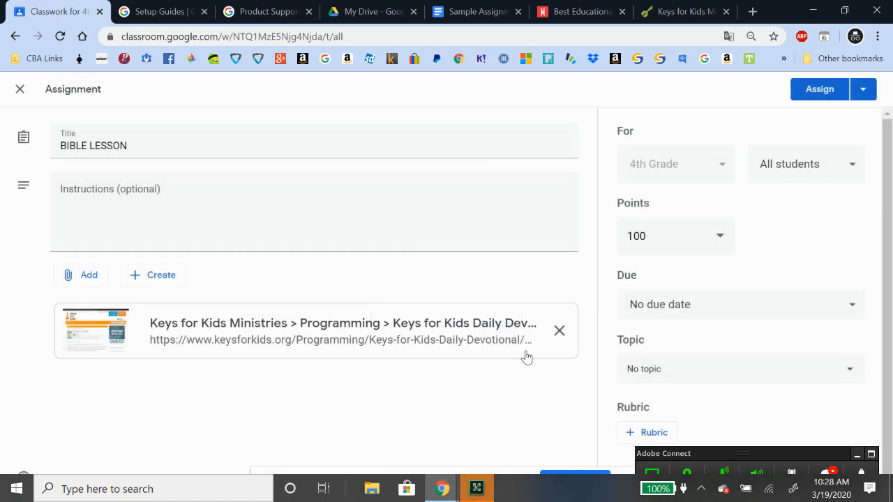
Load youtube.com in the devotional's browser tab
left_click(675, 15)
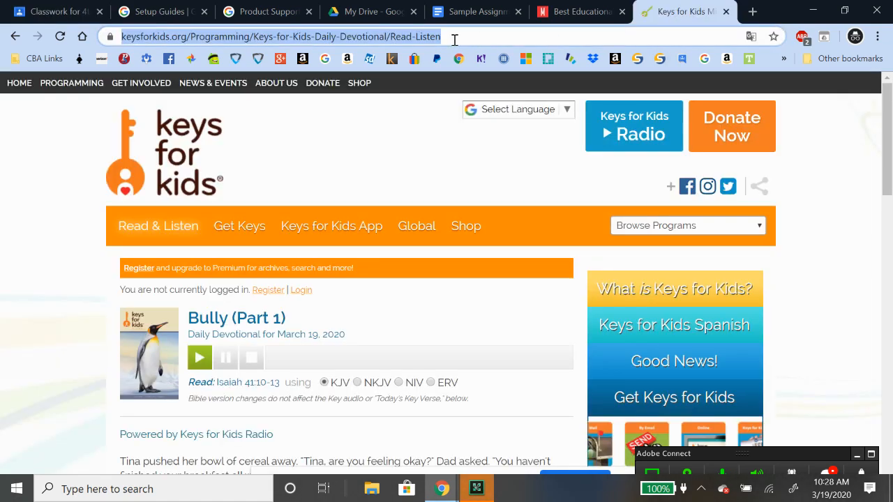
type("youtube.com")
key("Return")
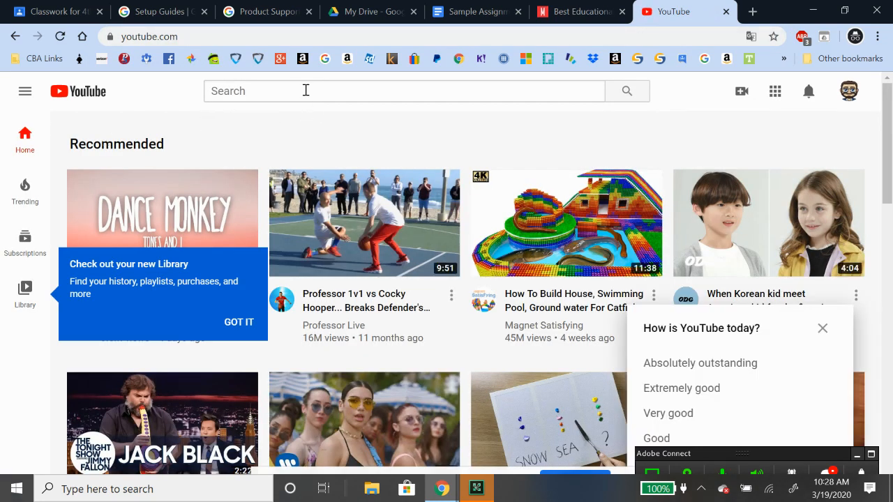
Search YouTube for 'key for kids' and open the Creature Feature Storyteller video, paused
left_click(292, 96)
type("key for ")
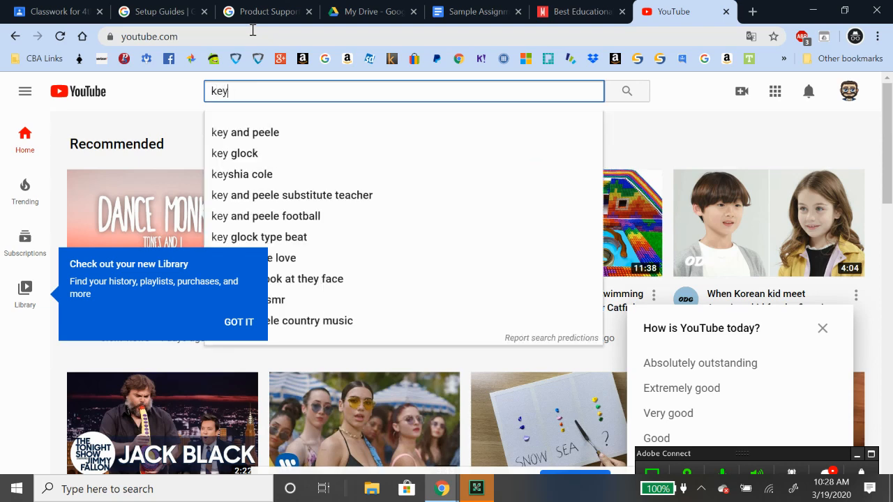
type("kids")
key("Return")
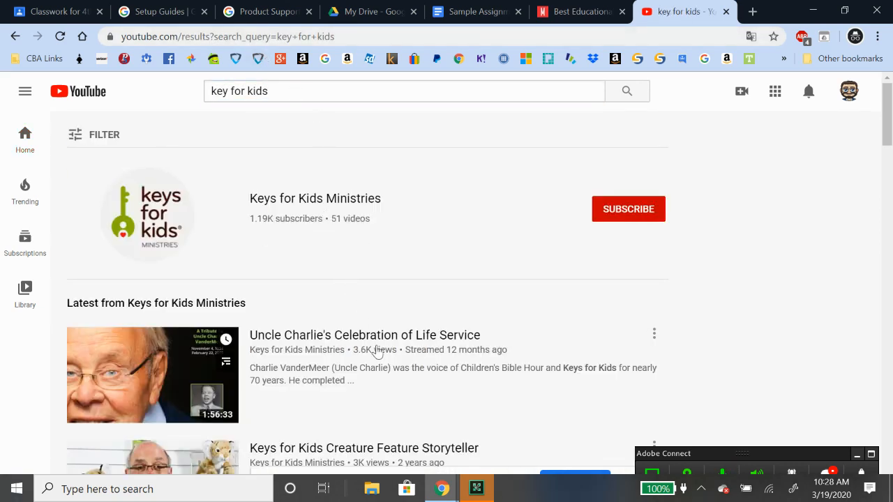
scroll(382, 352, "down", 1)
scroll(387, 353, "down", 1)
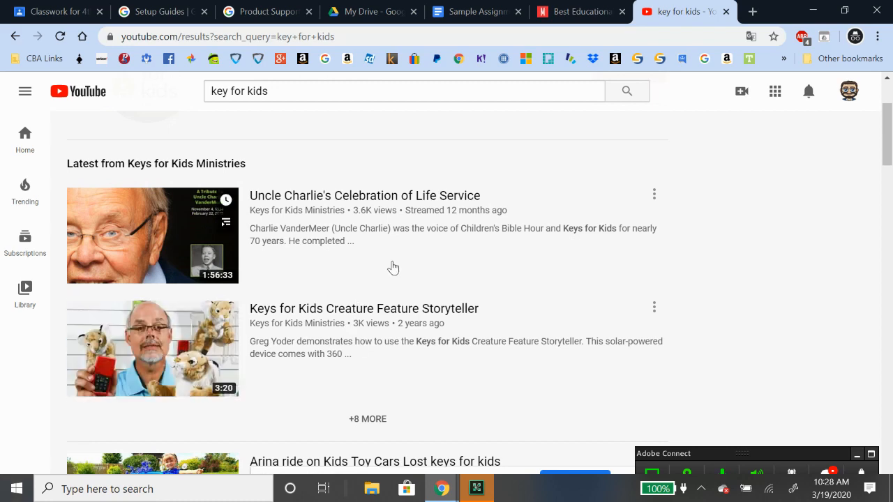
left_click(377, 308)
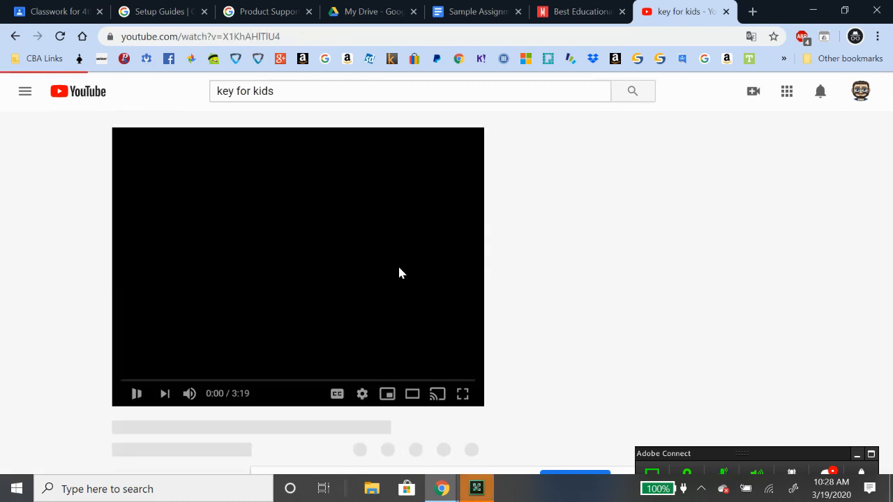
left_click(130, 393)
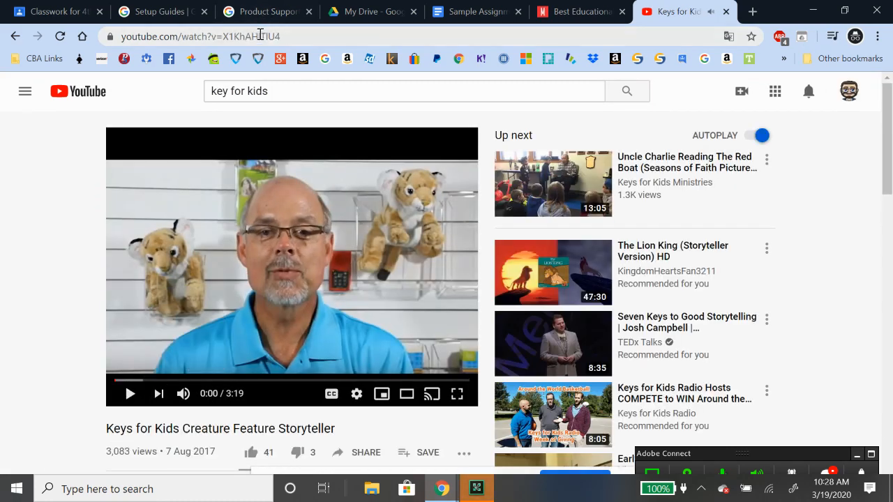
Copy the video's web address and return to the BIBLE LESSON assignment form
right_click(259, 38)
left_click(291, 112)
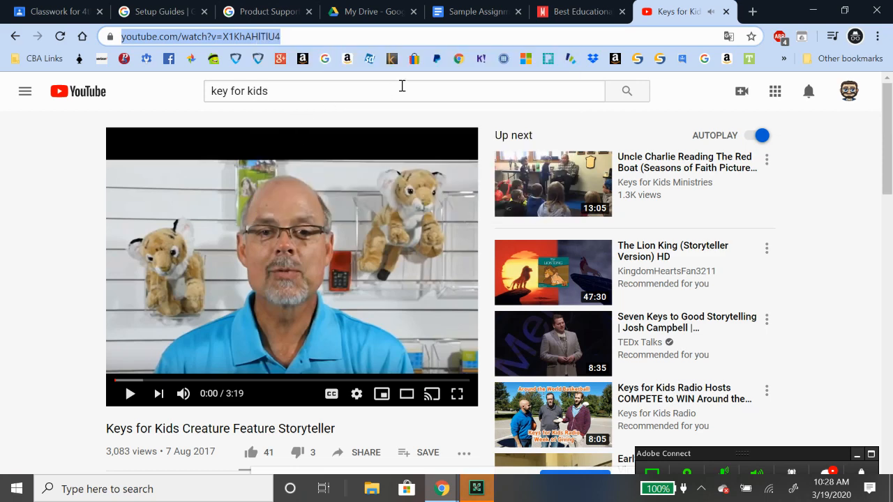
left_click(66, 11)
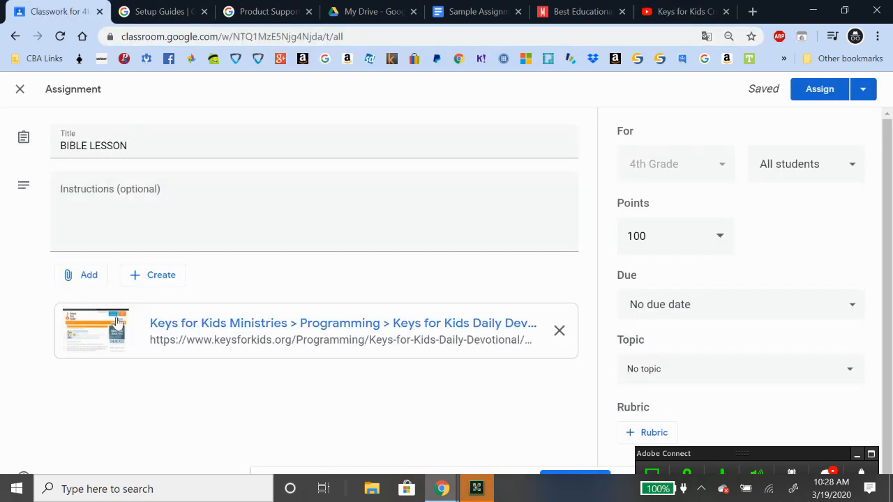
Add the Keys for Kids Creature Feature Storyteller video as a YouTube attachment by pasting its URL
left_click(97, 274)
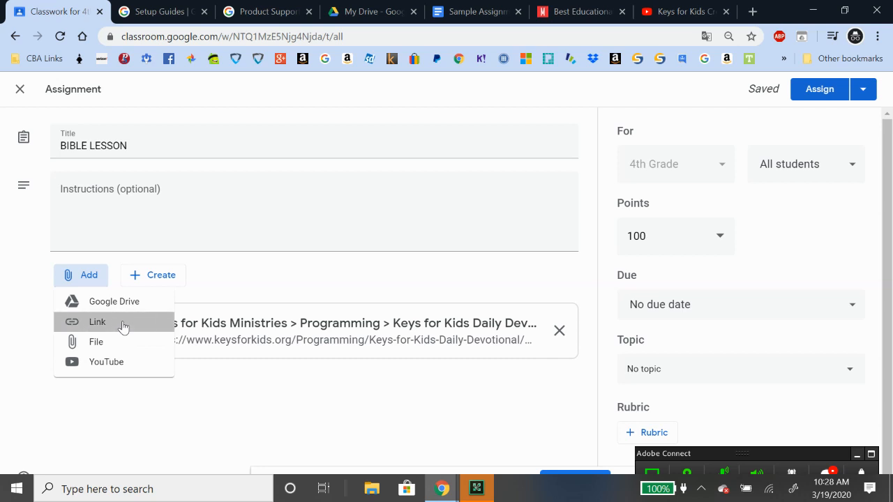
left_click(120, 369)
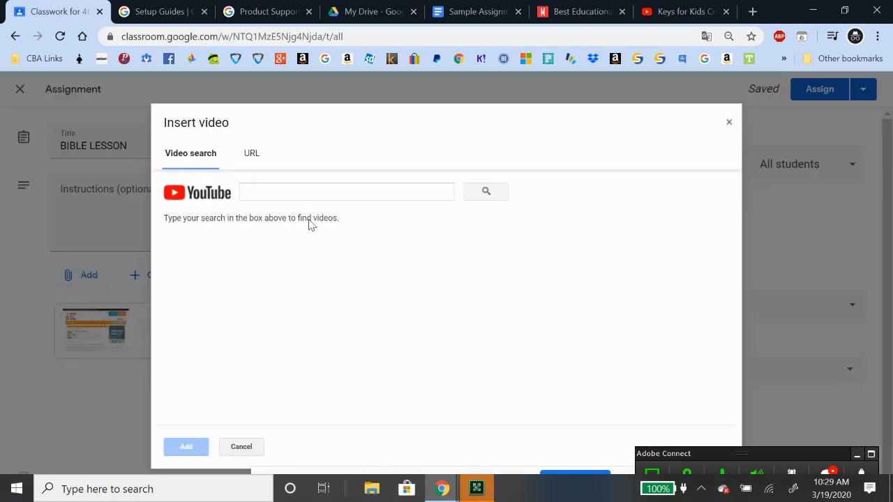
left_click(376, 194)
type("https://www.youtube.com/watch?v=X1KhAHITIU4")
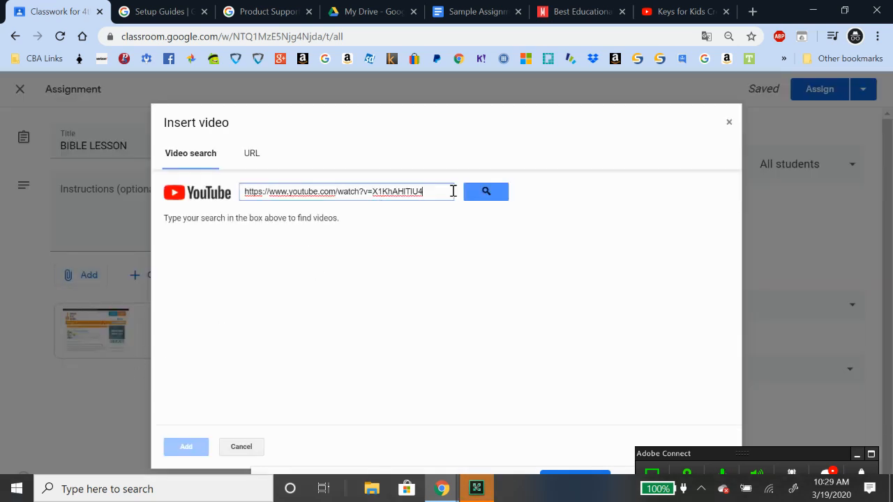
key("Return")
left_click(301, 260)
left_click(185, 450)
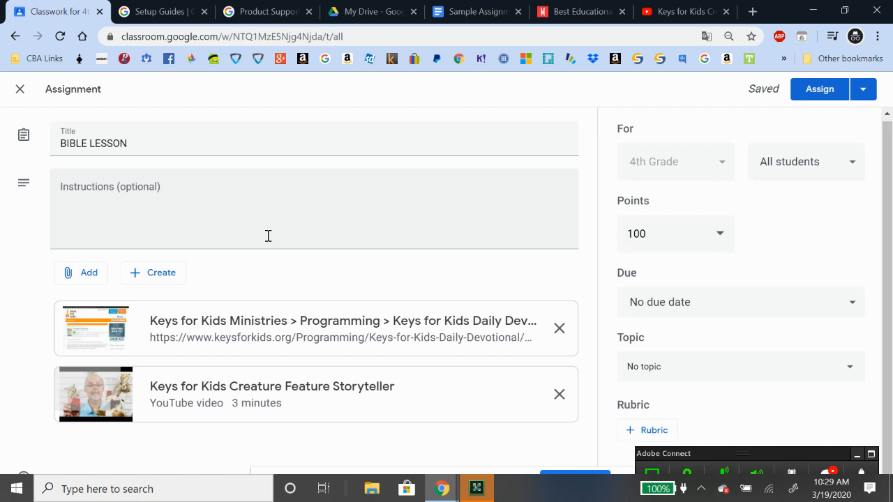
left_click(83, 272)
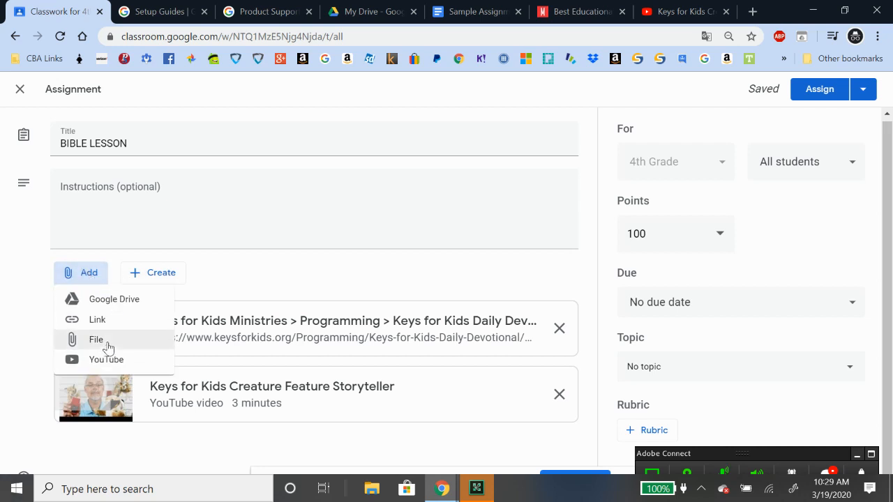
left_click(106, 349)
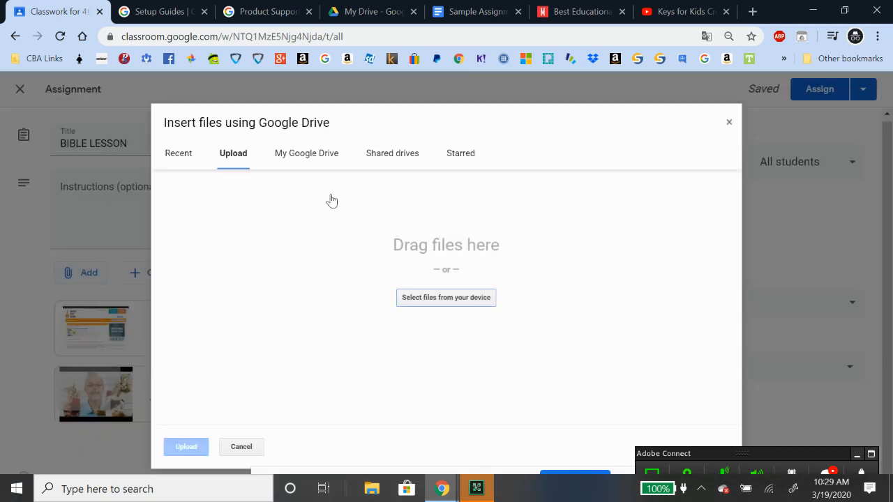
left_click(447, 298)
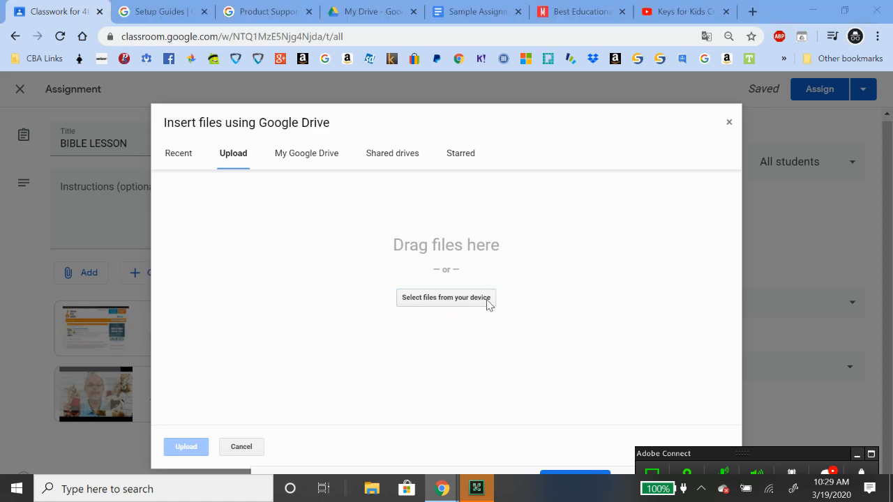
scroll(297, 165, "down", 4)
scroll(297, 165, "up", 1)
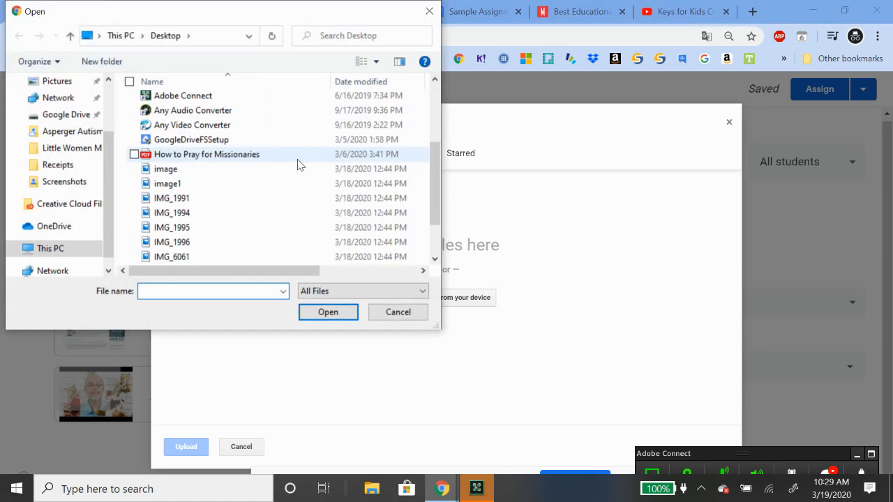
scroll(297, 165, "down", 2)
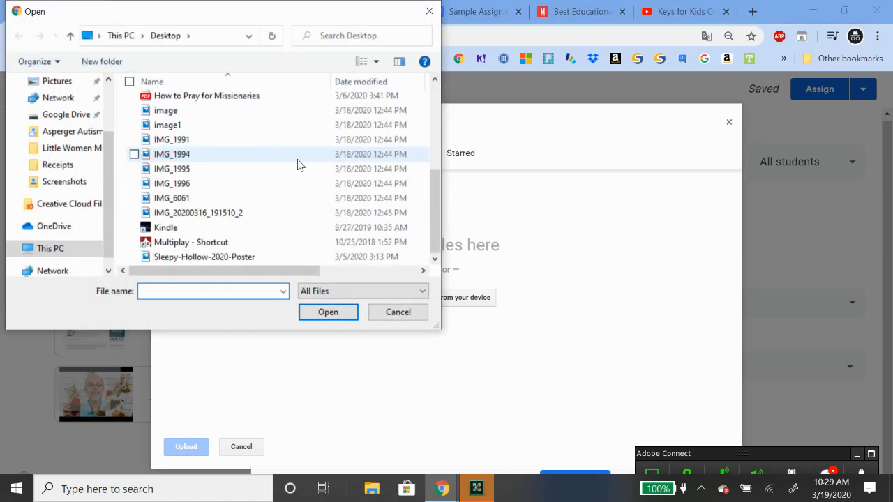
left_click(429, 11)
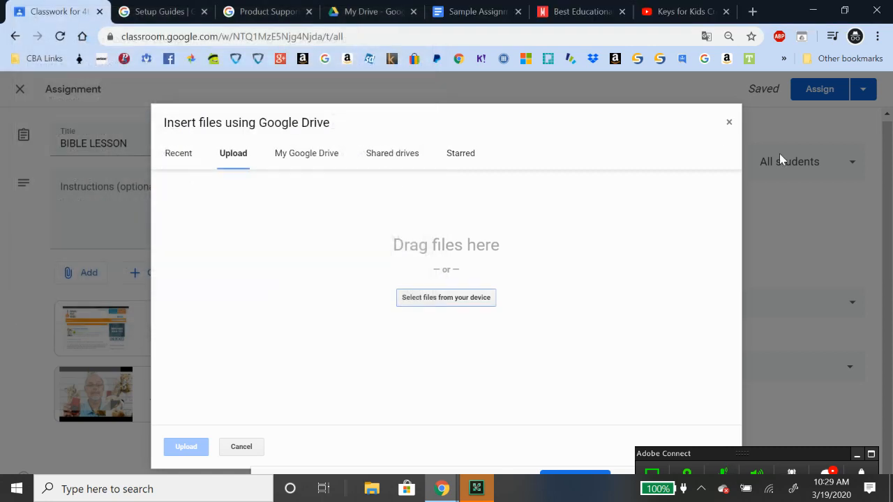
left_click(730, 123)
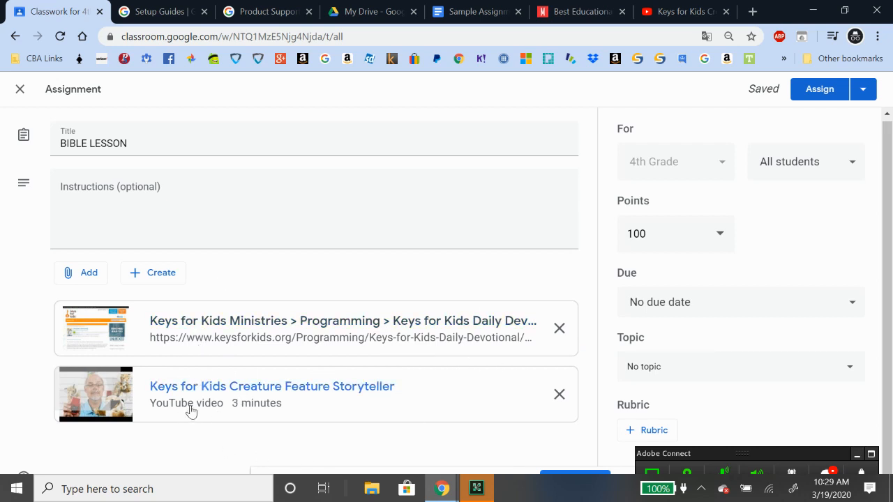
Attach the Sample Assignment Doc from Google Drive, set to 'Make a copy for each student'
left_click(89, 275)
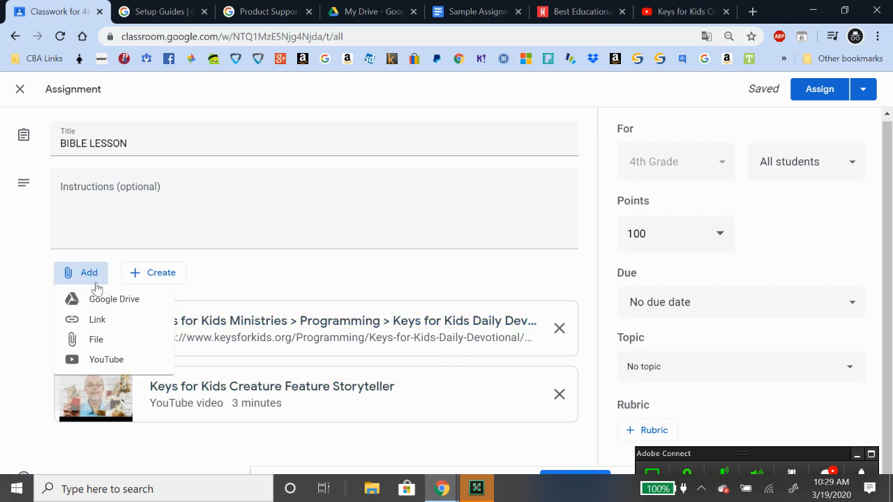
left_click(108, 299)
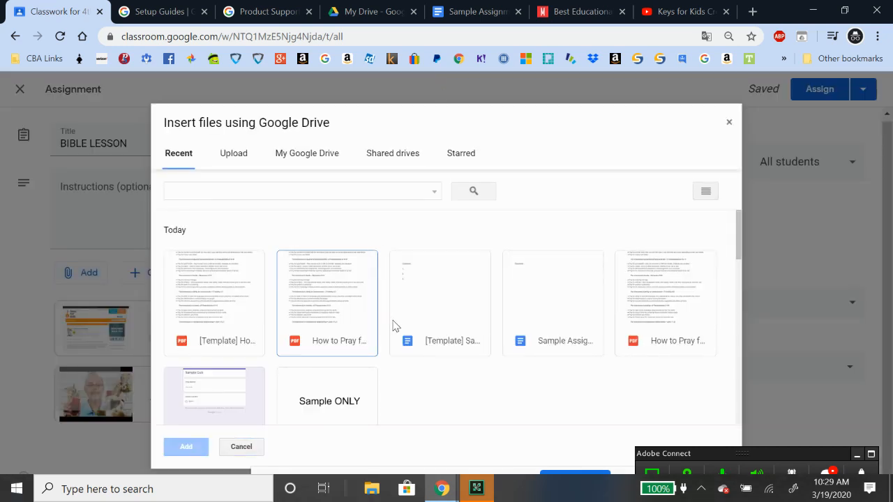
scroll(528, 389, "down", 3)
scroll(530, 383, "up", 3)
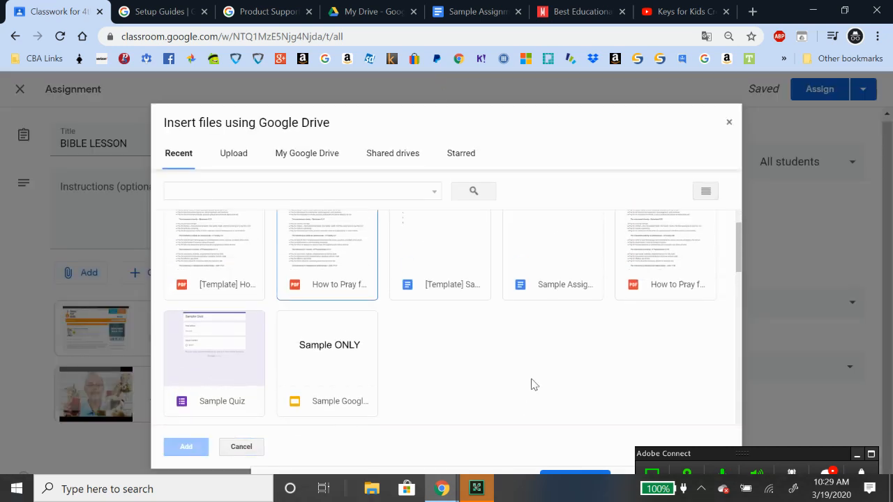
double_click(552, 309)
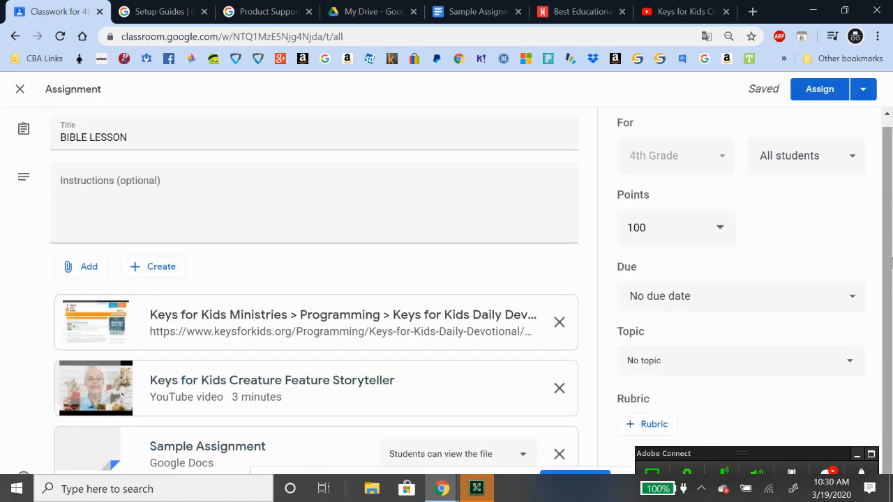
left_click(522, 455)
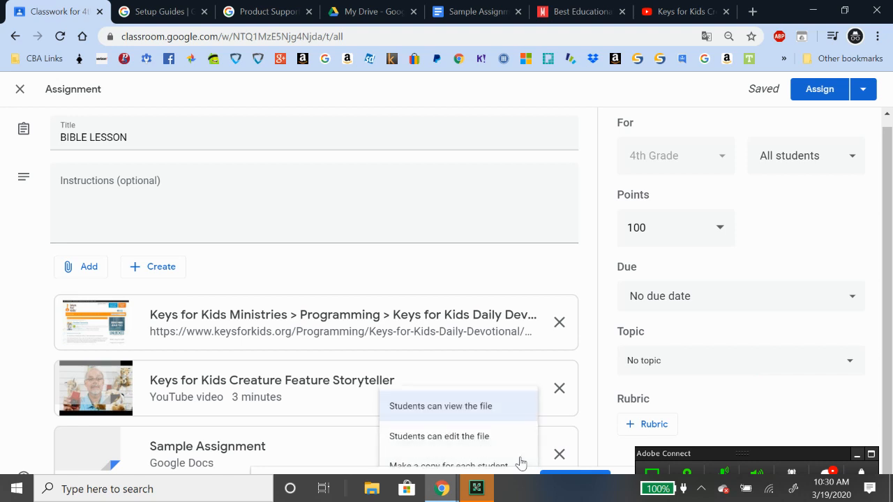
left_click(499, 466)
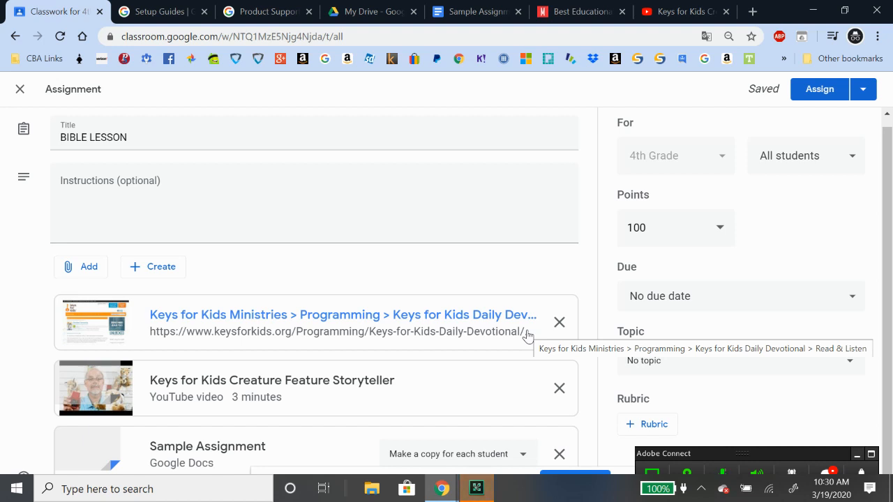
Create a new topic named BIBLE for the assignment
left_click(721, 363)
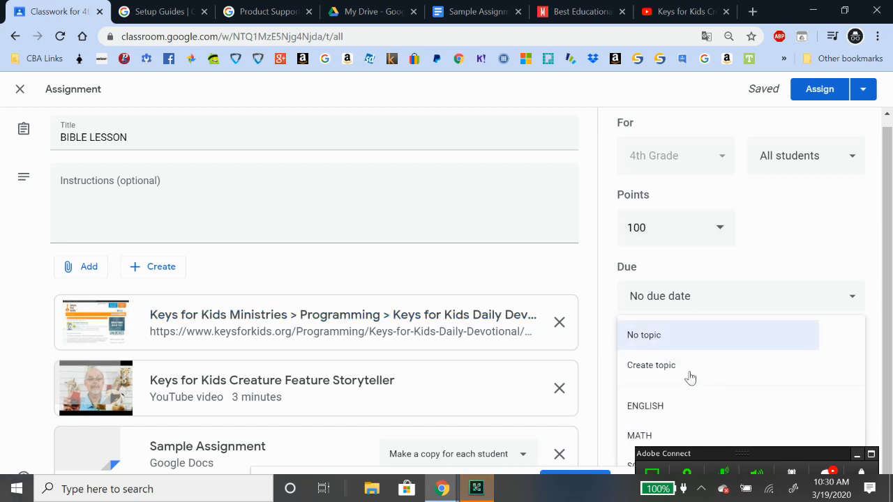
left_click(687, 368)
type("BIBLE")
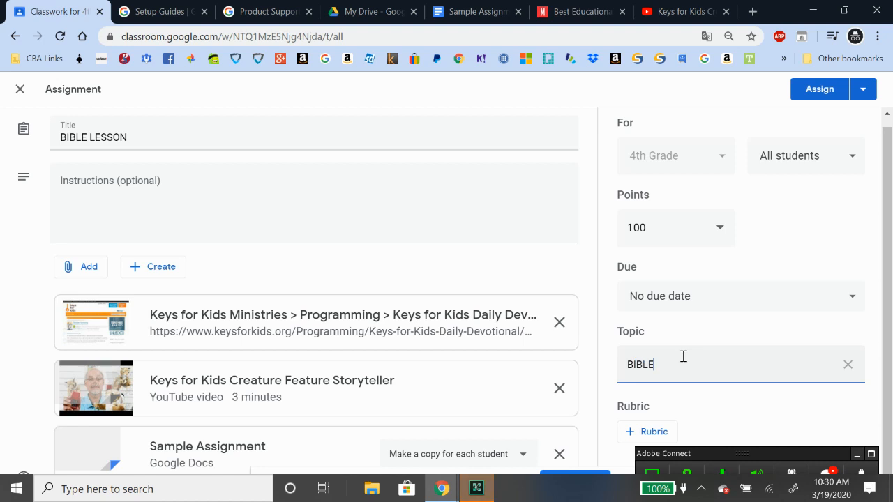
Set the due date to 25 Mar 2020, assign BIBLE LESSON, and start a new classwork item
left_click(701, 296)
left_click(693, 375)
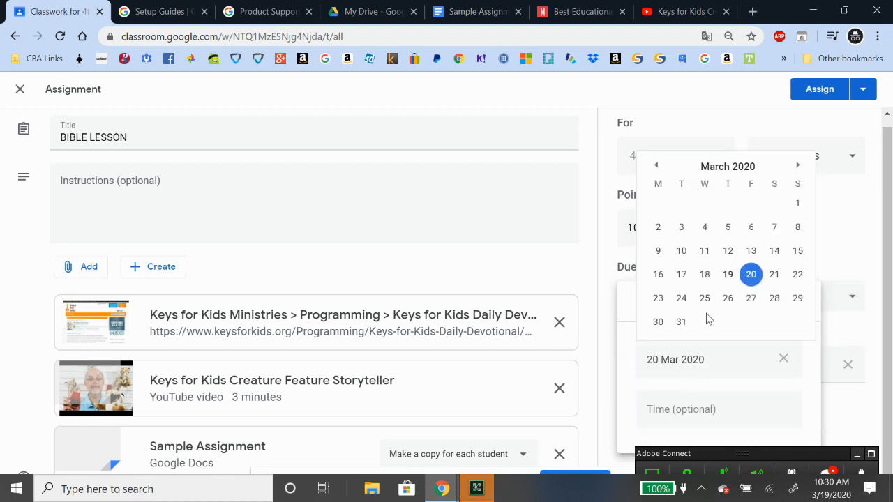
left_click(706, 298)
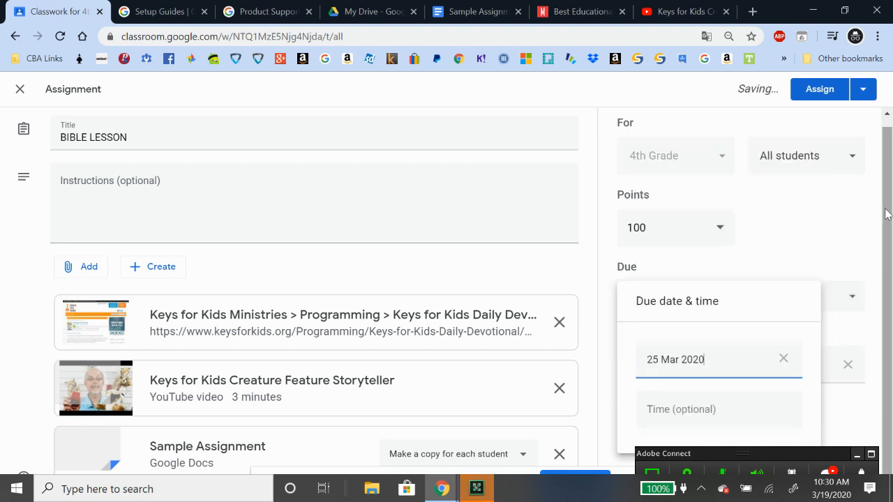
left_click(864, 209)
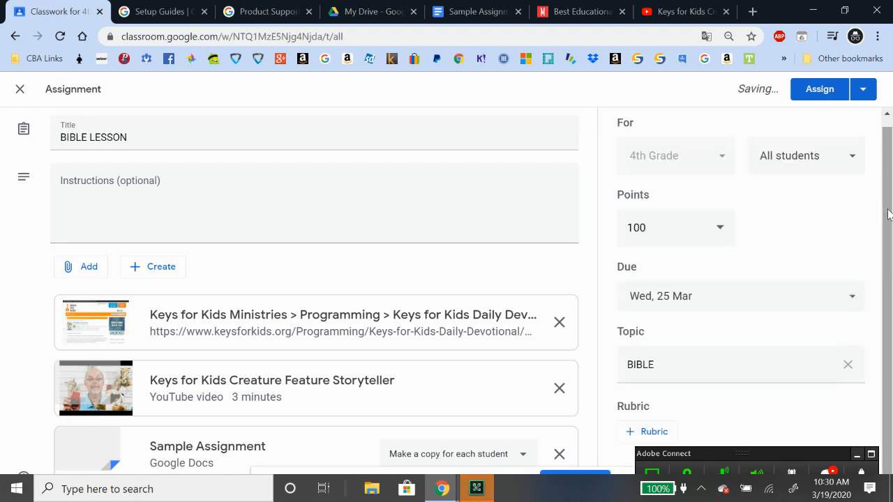
left_click(823, 90)
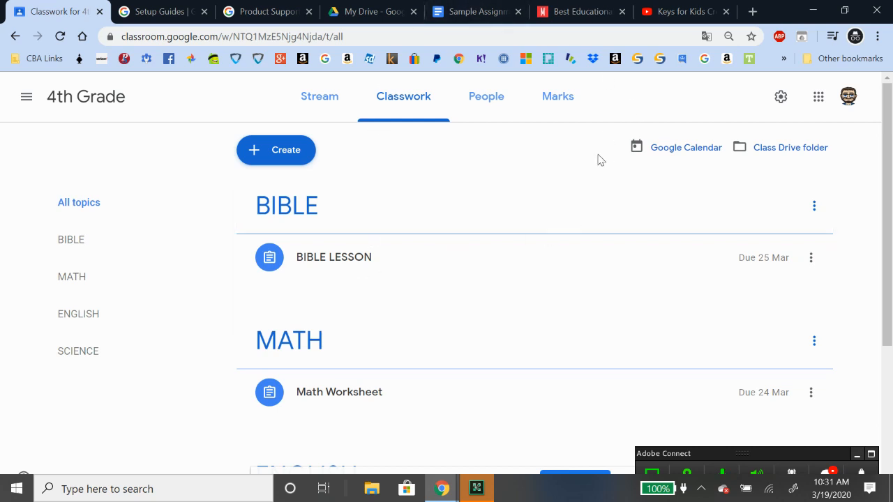
left_click(268, 159)
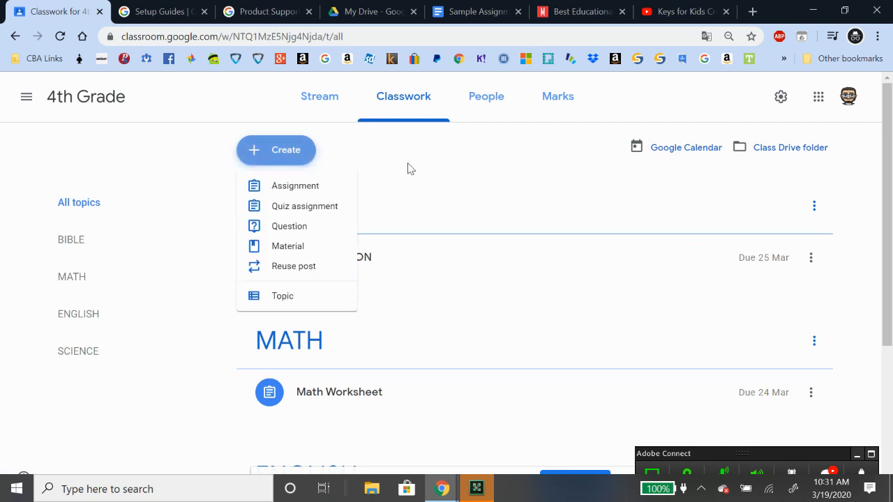
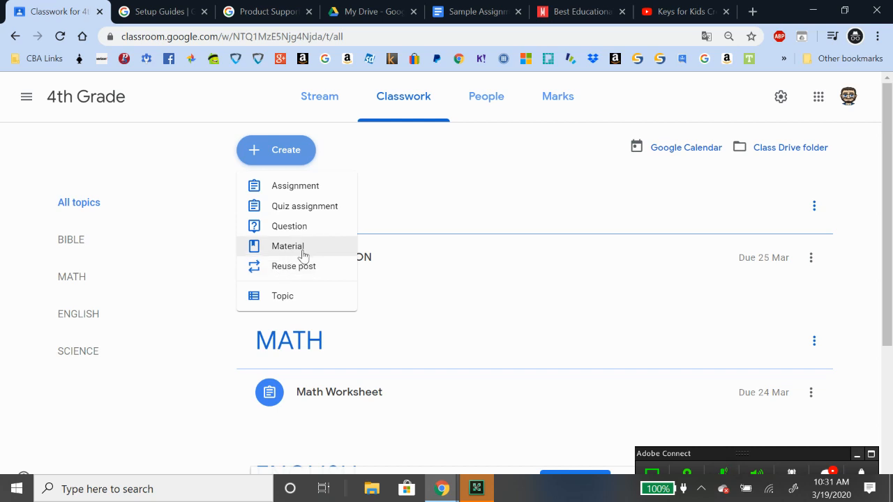
Post a 'Science Textbook' material under SCIENCE with the first recent Drive PDF attached
left_click(303, 255)
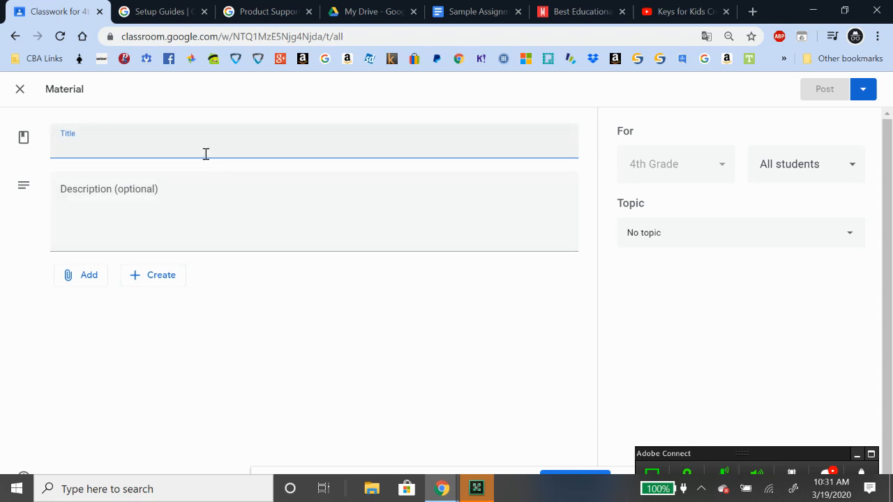
type("S")
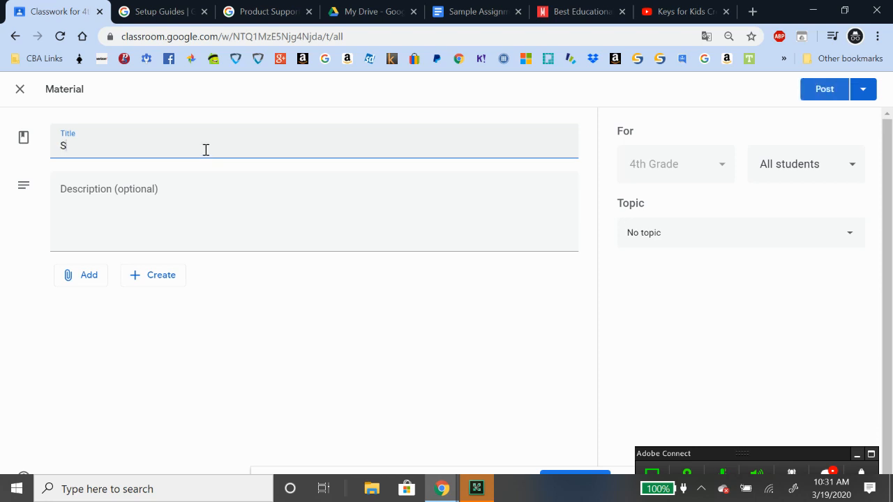
type("Ci")
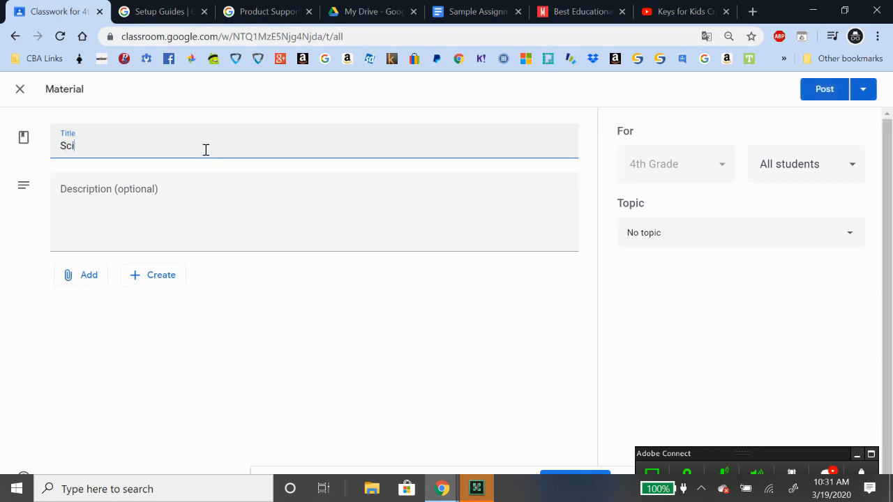
type("ence Textbook")
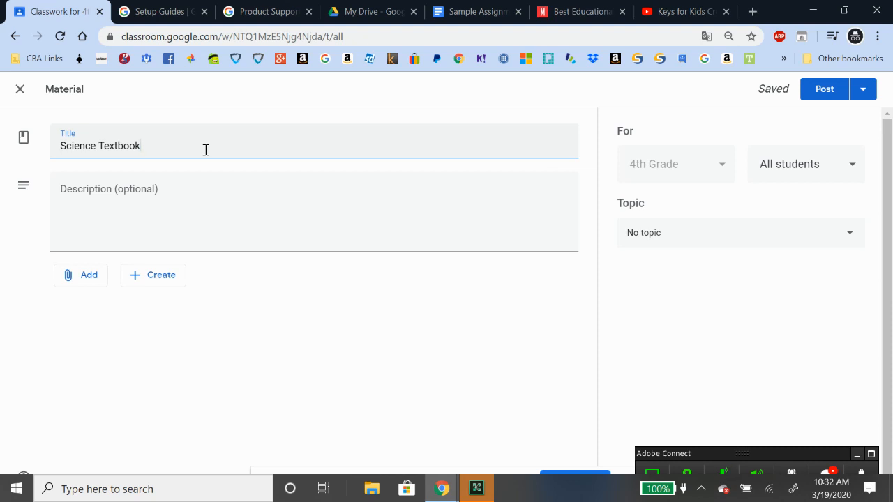
left_click(735, 233)
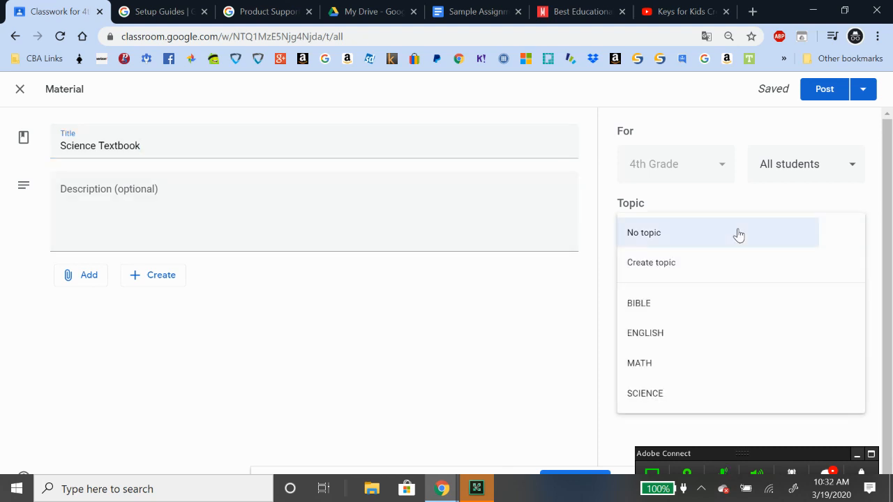
left_click(662, 392)
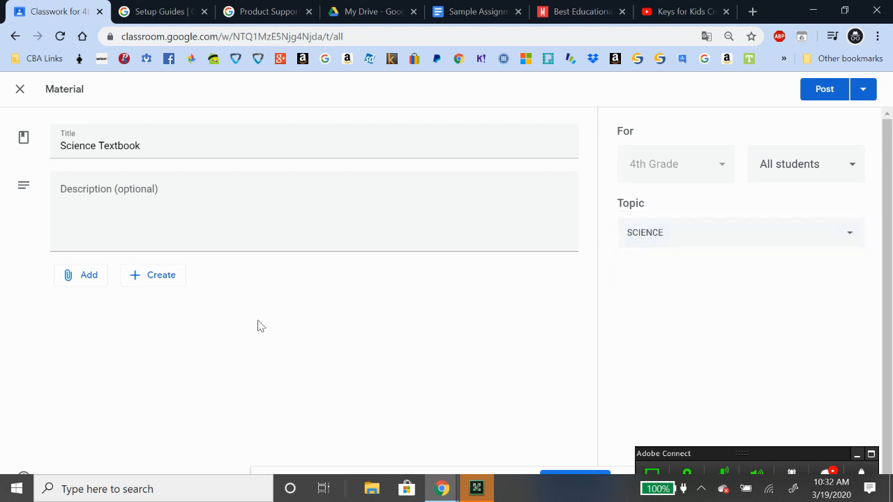
left_click(67, 278)
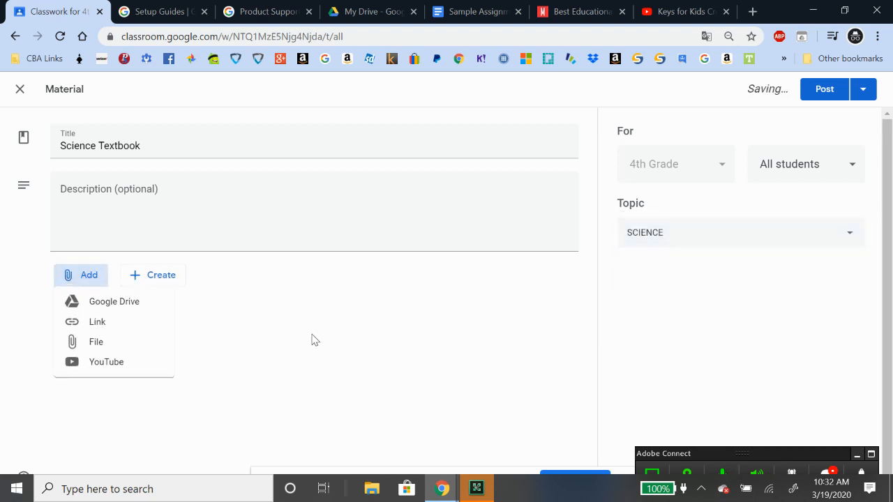
left_click(134, 309)
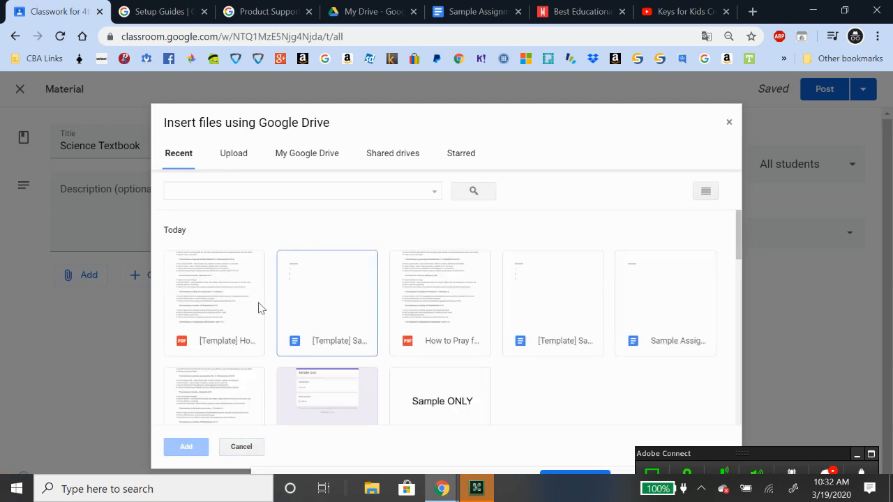
double_click(238, 299)
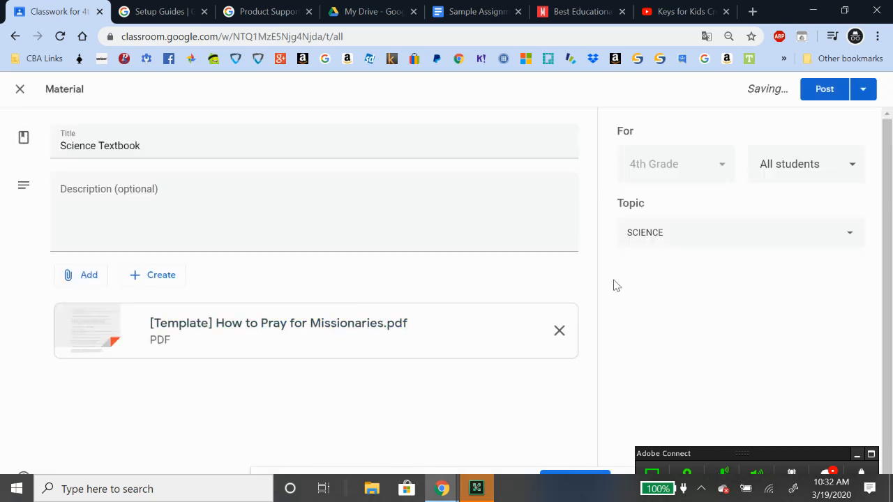
left_click(826, 94)
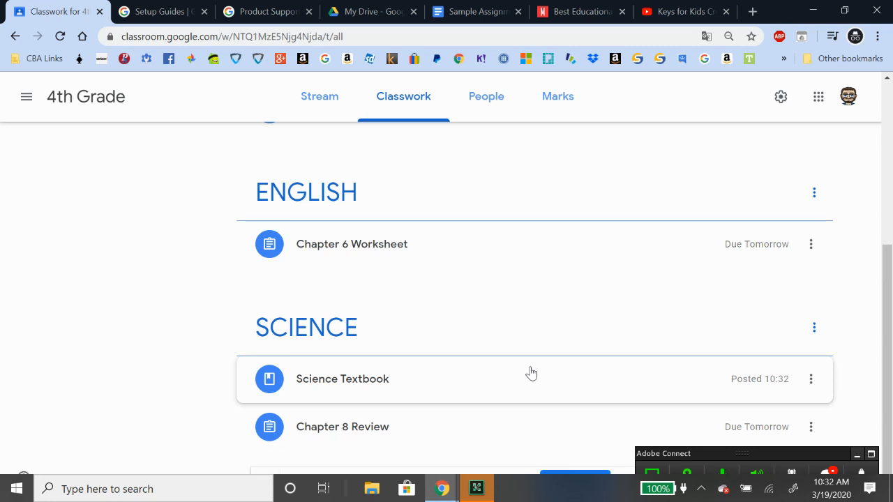
scroll(516, 370, "up", 5)
Start a question post reading 'What time is best for a Live Hangouts Meet'
left_click(276, 150)
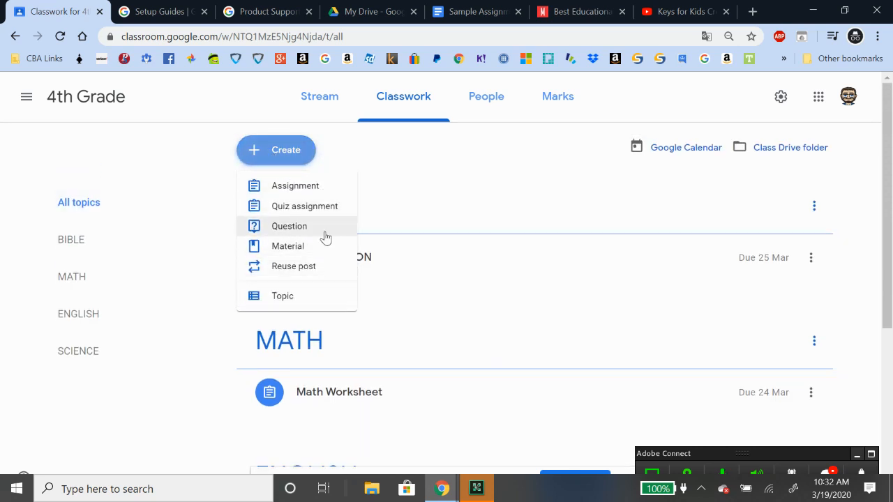
left_click(325, 233)
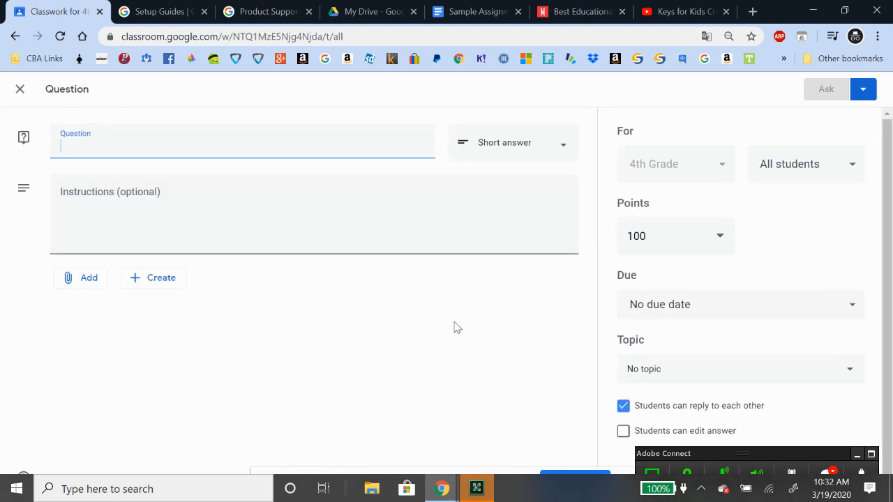
type("WHat ti")
key("BackSpace")
key("BackSpace")
key("BackSpace")
key("BackSpace")
key("BackSpace")
key("BackSpace")
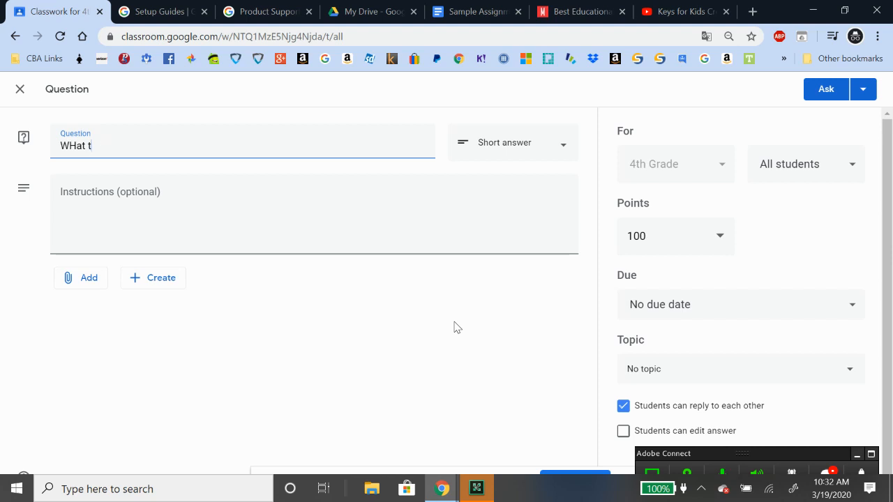
type("hat time is best for a L")
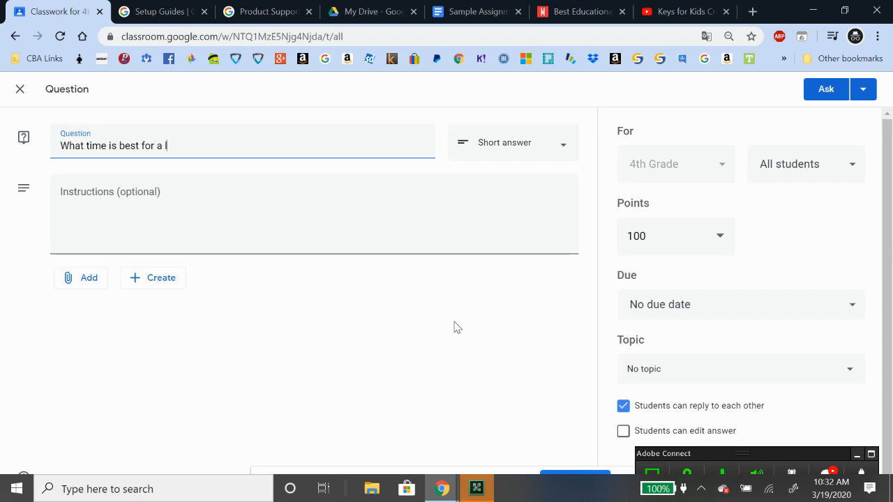
type("ive Hangouts Meet?")
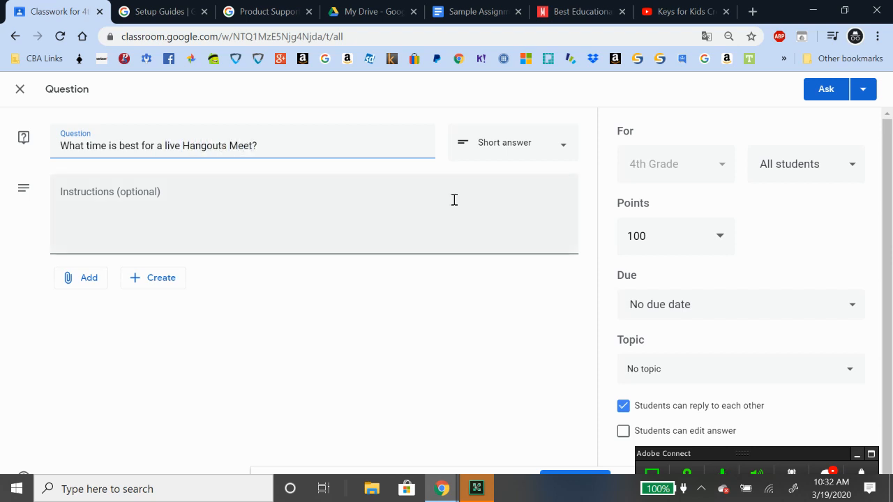
left_click(541, 155)
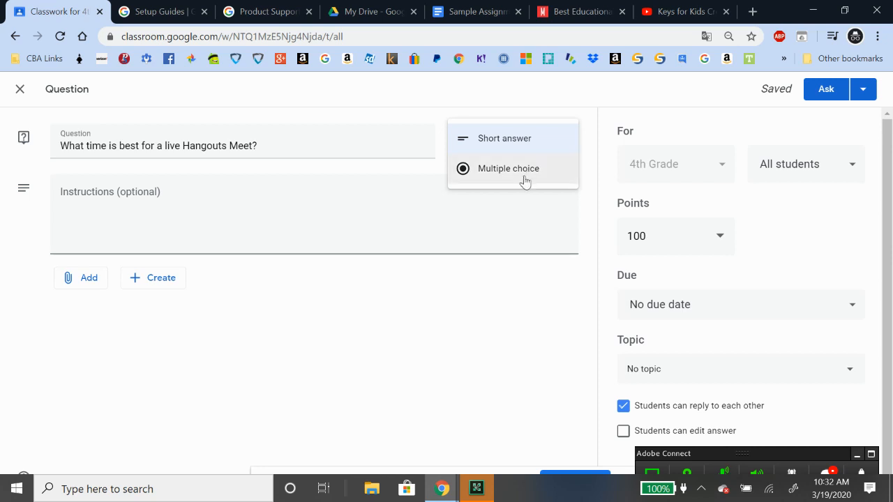
Switch the question to multiple choice with answers 11 AM, 1 PM, 3 PM and 4 PM
left_click(524, 180)
left_click(121, 276)
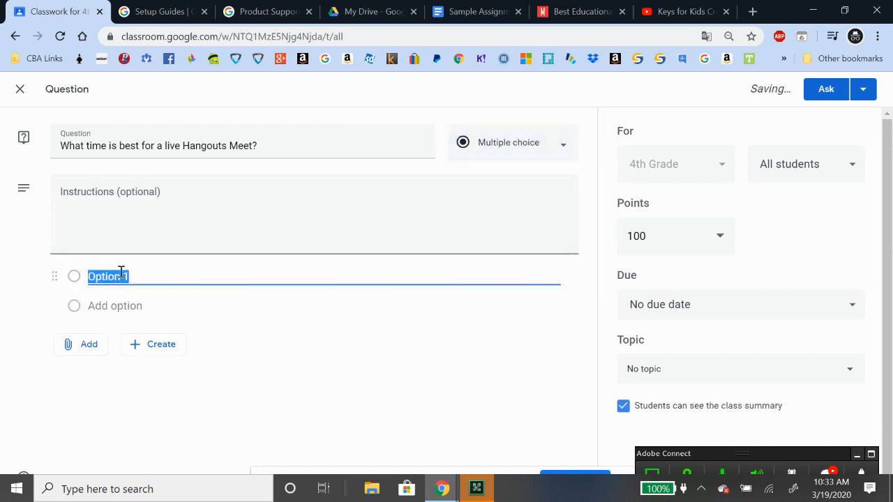
type("11 AM")
left_click(135, 315)
type("1 PM")
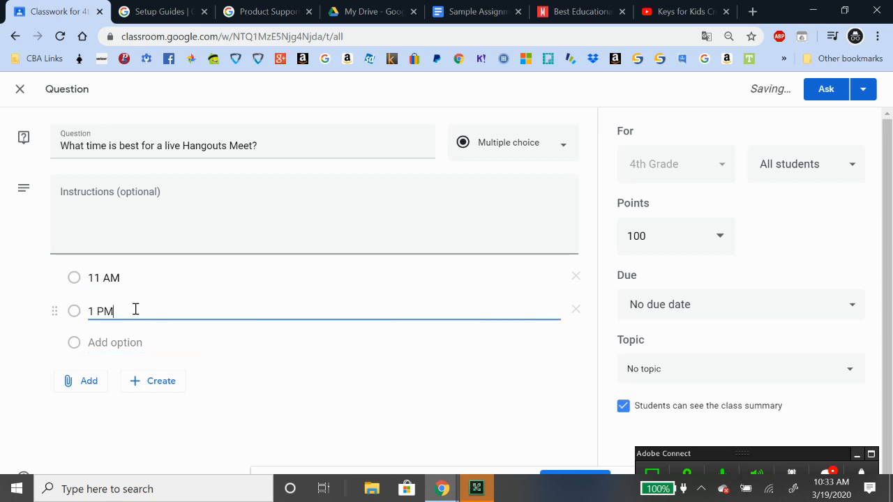
left_click(126, 343)
type("3")
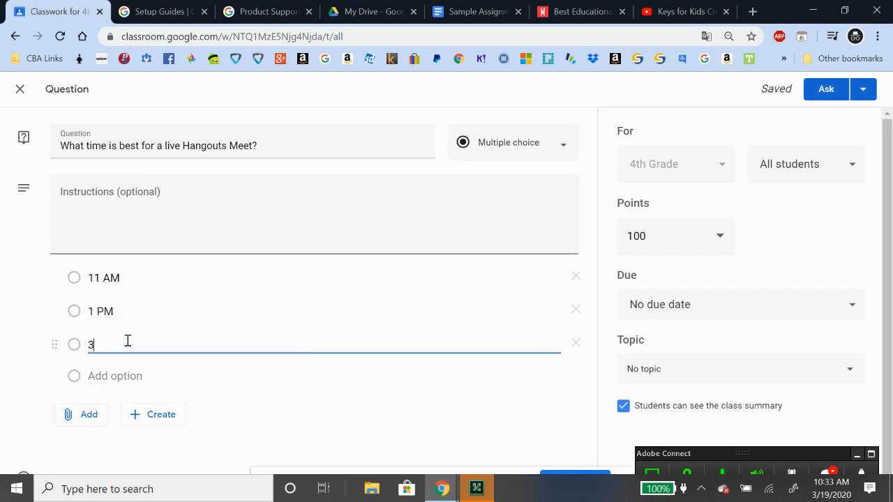
type(" PM")
left_click(122, 380)
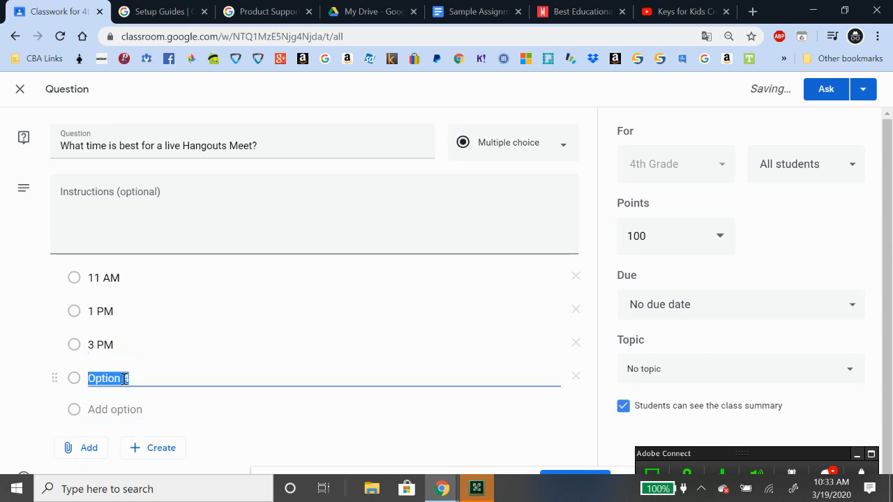
type("$PM")
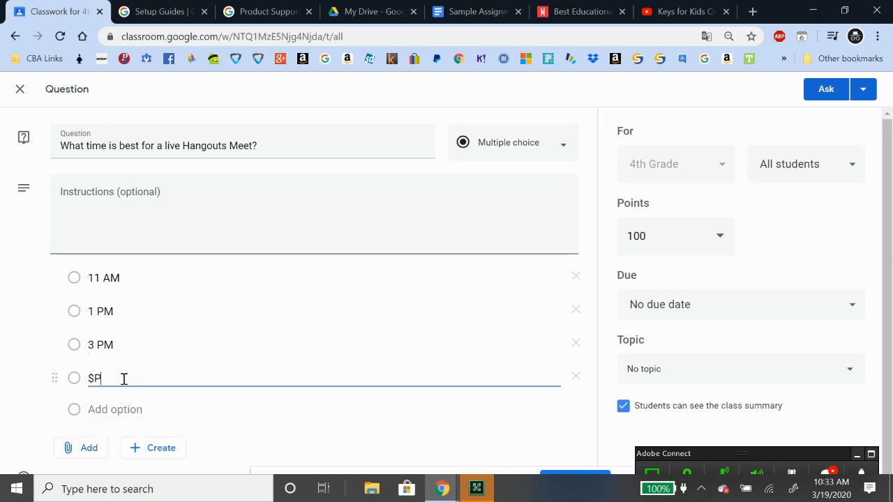
key("BackSpace")
key("BackSpace")
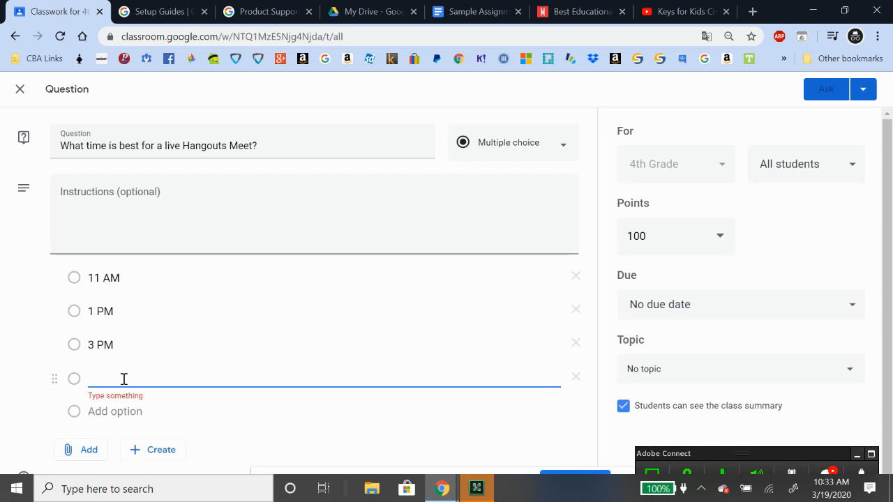
type("4")
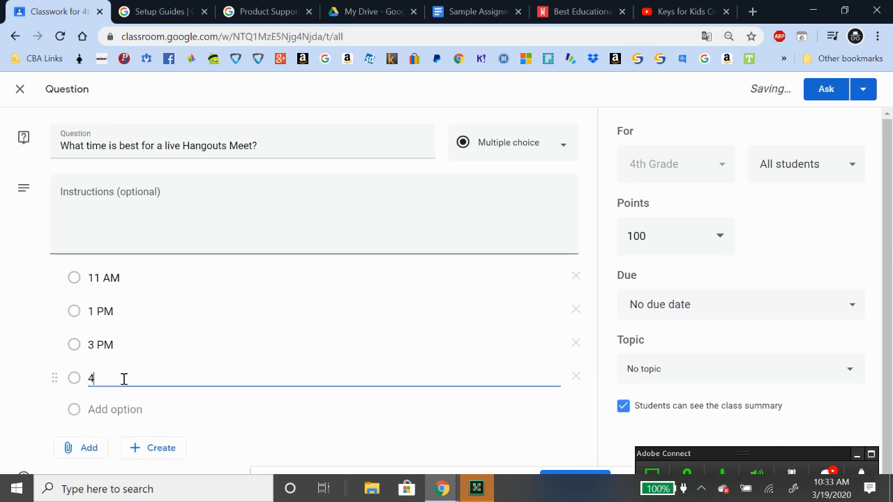
type("PM")
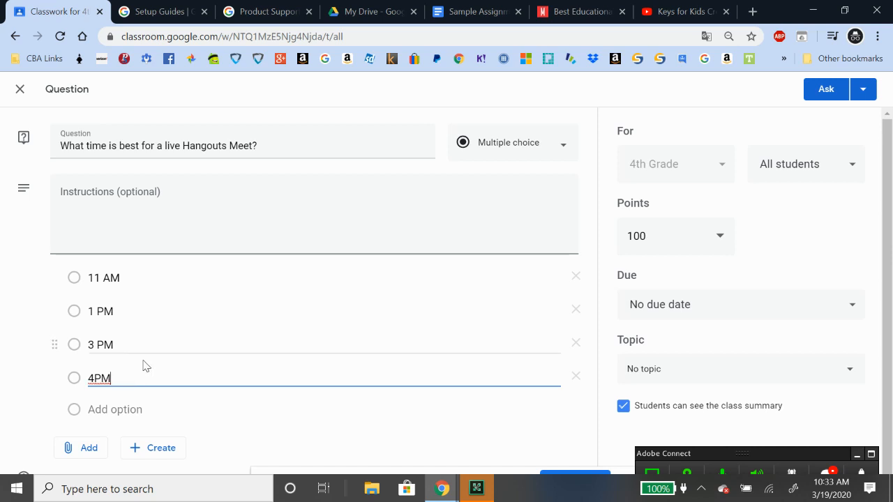
left_click(98, 372)
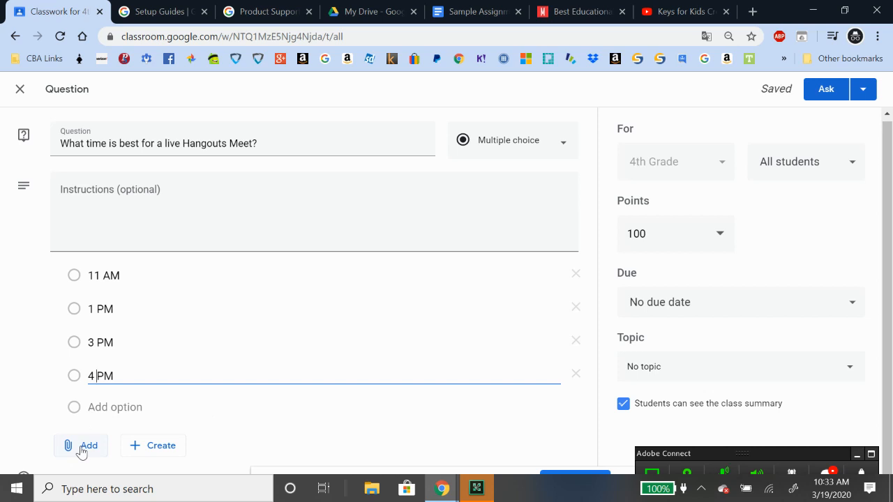
Open the attachment choices twice and dismiss them without attaching anything
left_click(81, 452)
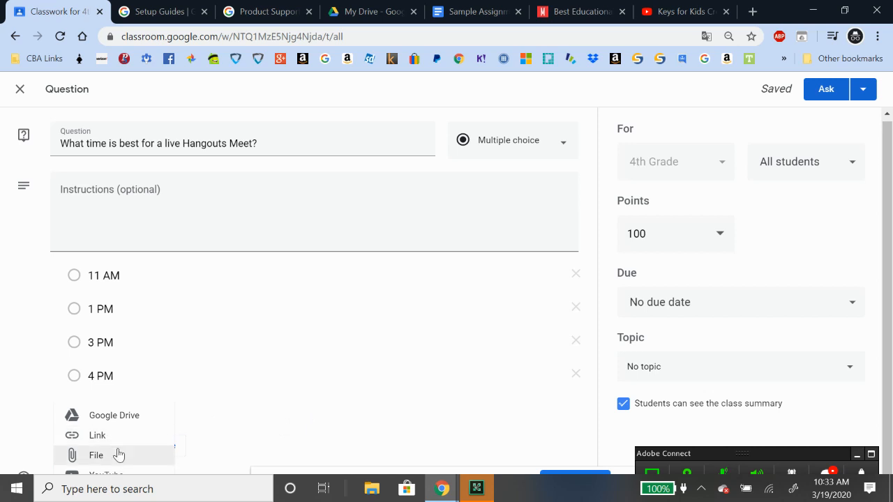
left_click(890, 281)
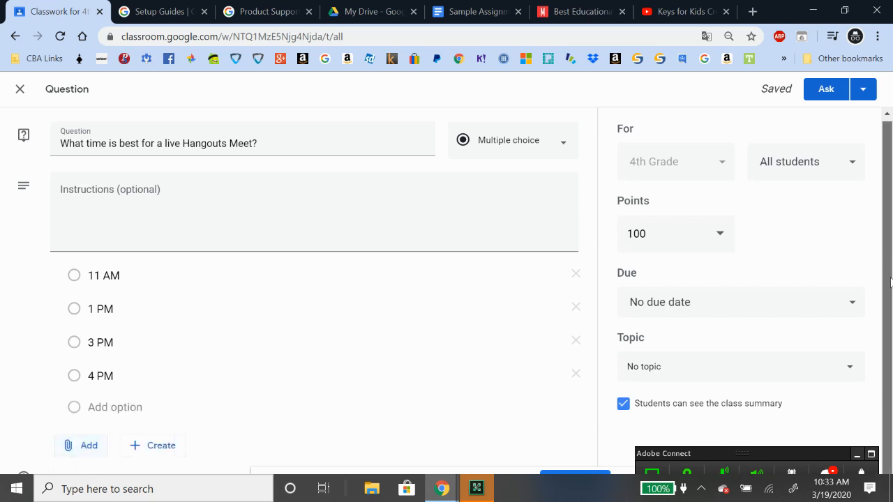
left_click(81, 447)
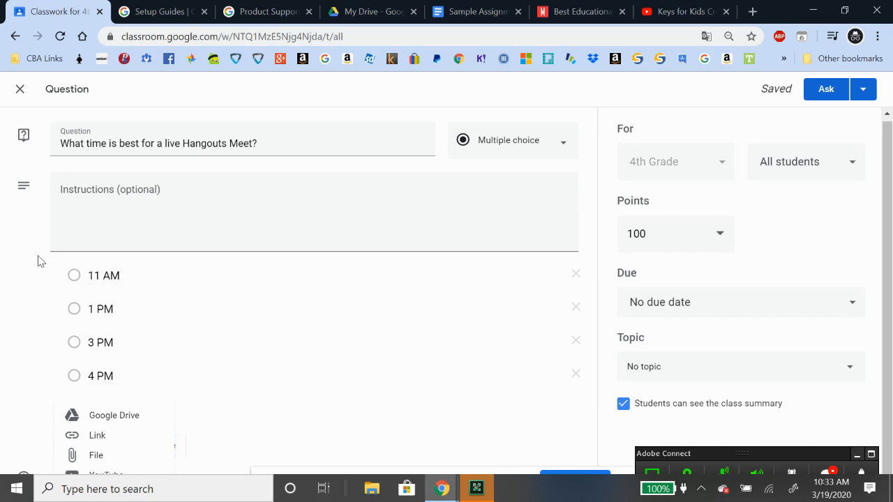
left_click(8, 277)
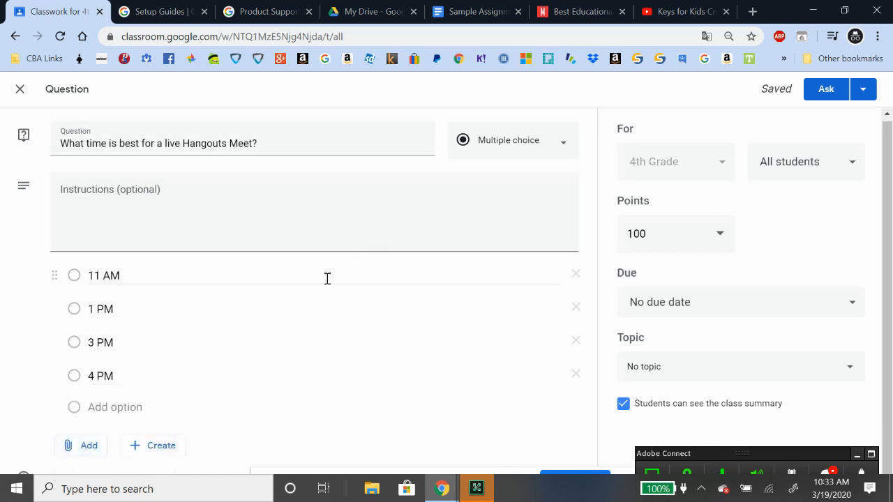
Set the question's due date to 19 March 2020 at 11:00 AM
left_click(724, 309)
left_click(749, 375)
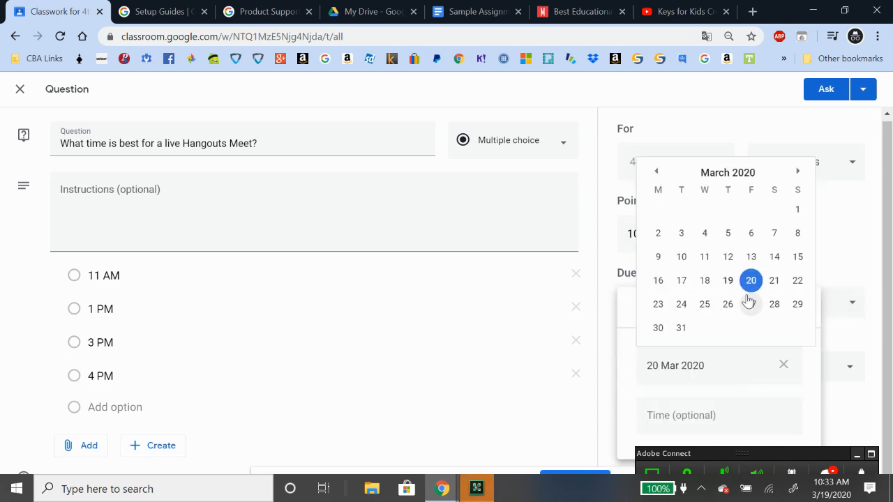
left_click(727, 279)
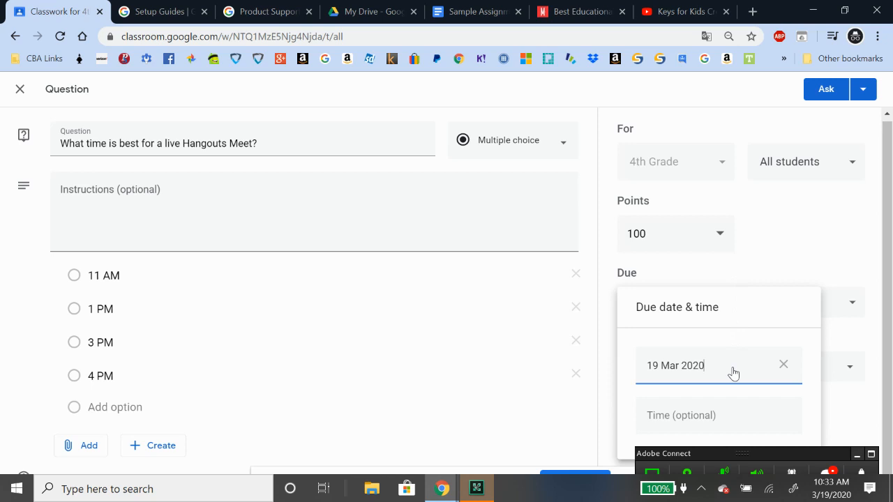
left_click(865, 307)
left_click(668, 311)
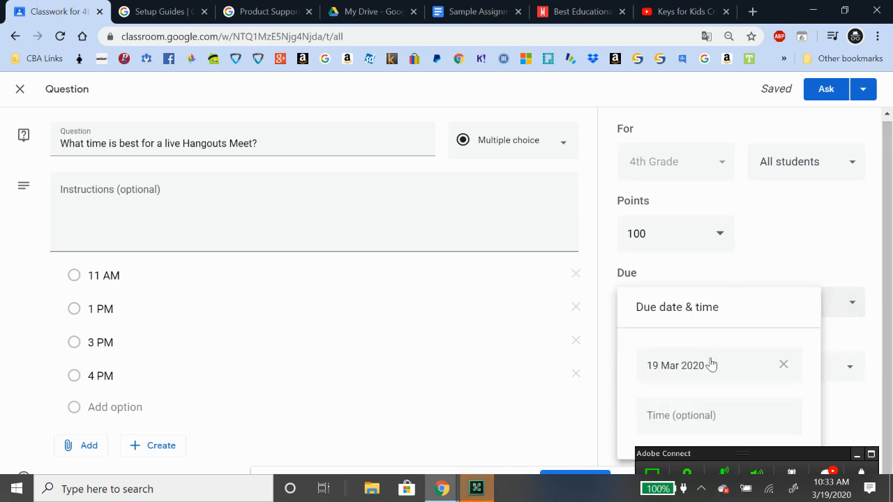
left_click(684, 417)
left_click(668, 419)
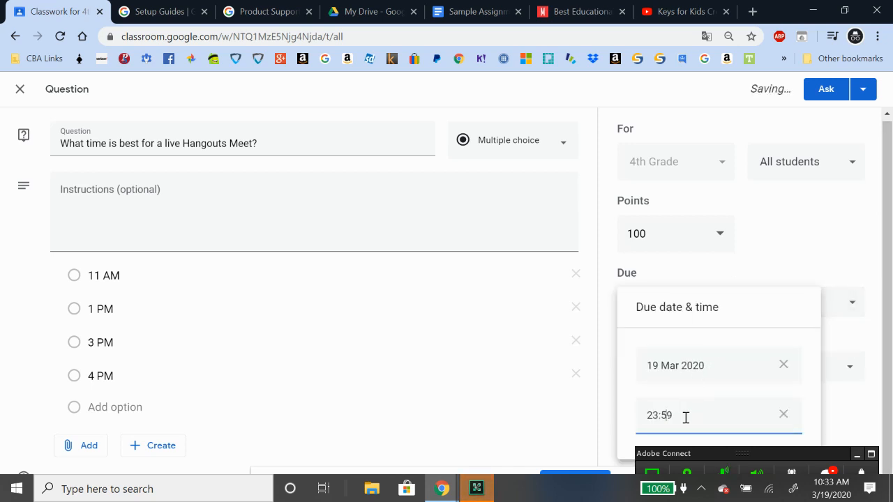
left_click_drag(685, 417, 629, 421)
type("11:00 AM")
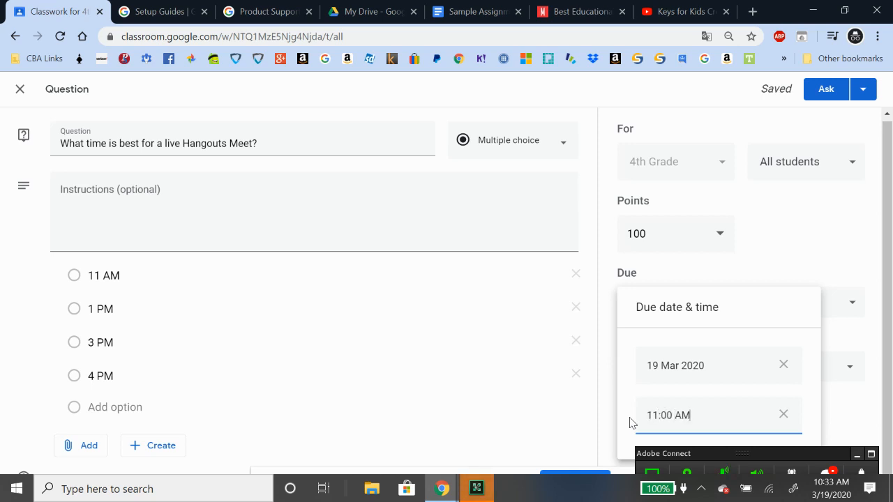
left_click(886, 402)
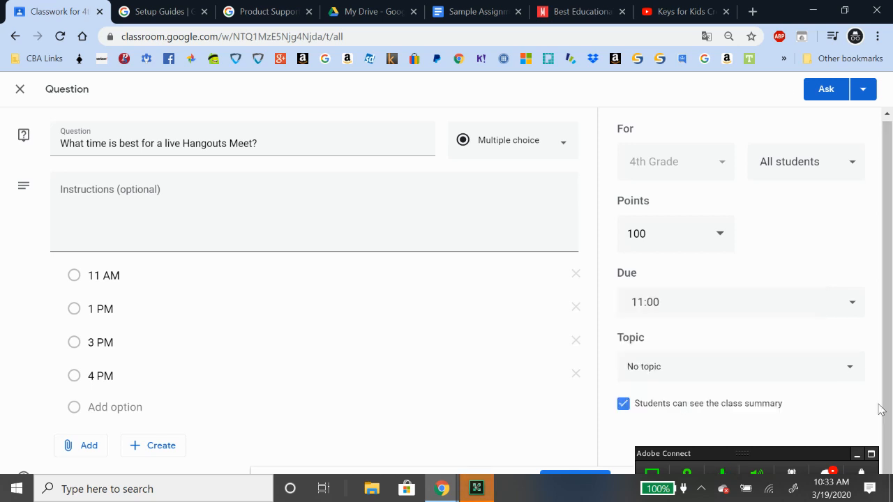
Leave the question with No topic and ask it to the class
left_click(689, 365)
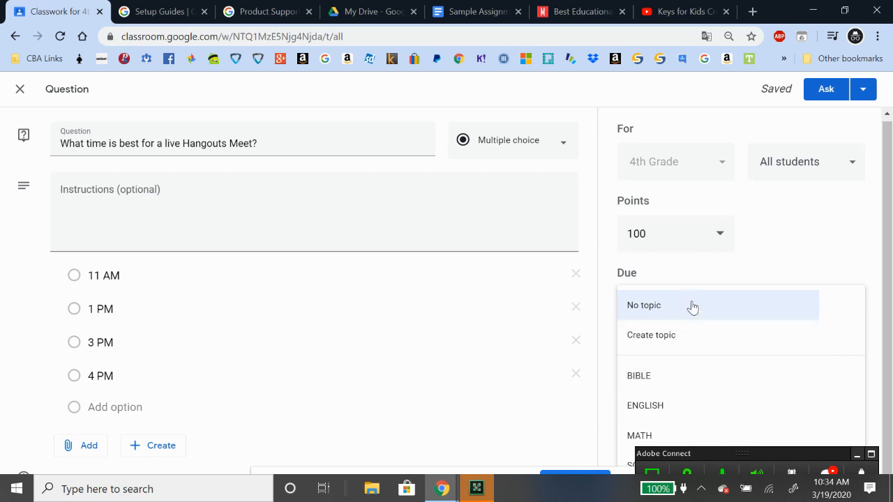
left_click(668, 318)
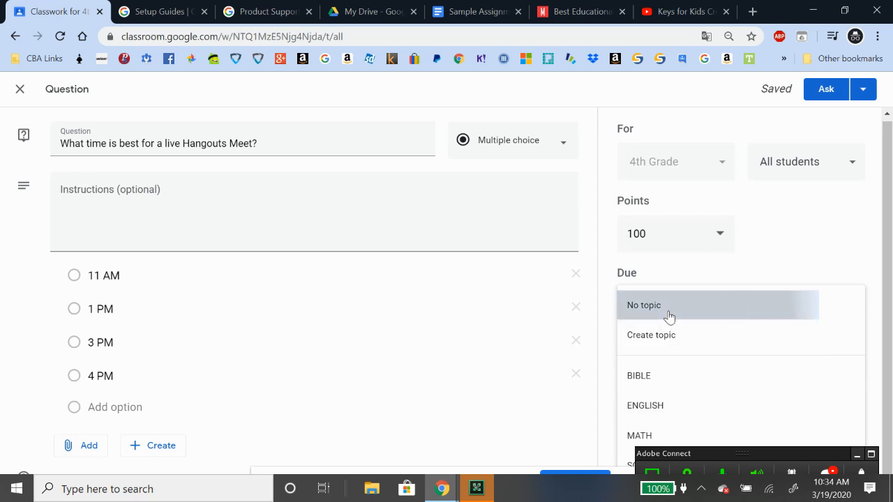
left_click(827, 89)
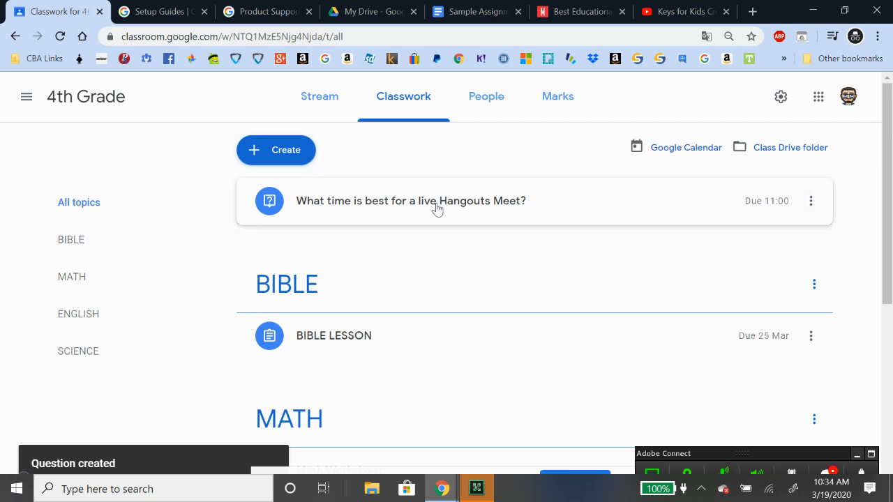
Create a quiz assignment and open its attached Blank Quiz form in Google Forms
left_click(291, 157)
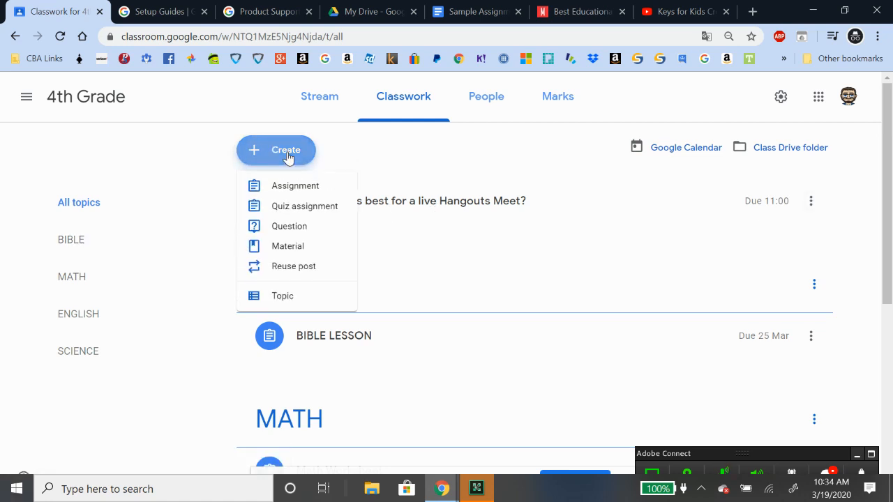
left_click(298, 208)
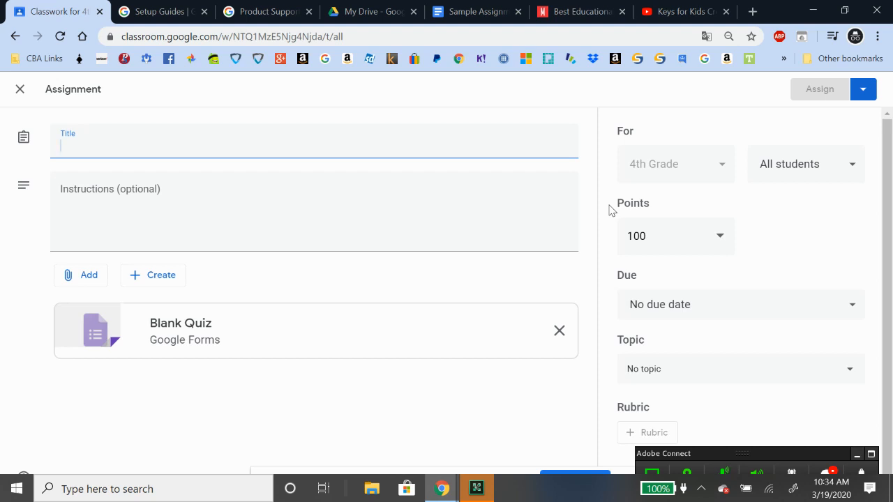
left_click(203, 343)
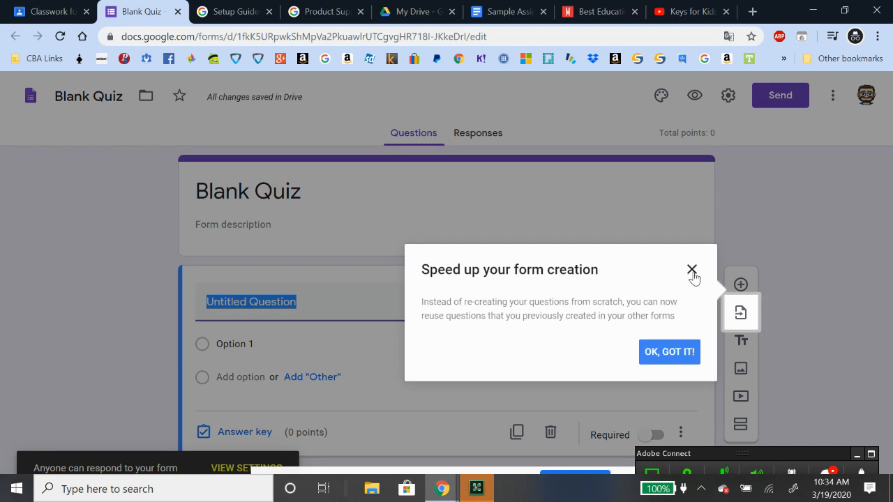
Close the 'Speed up your form creation' tip and return to the Classroom tab
left_click(692, 269)
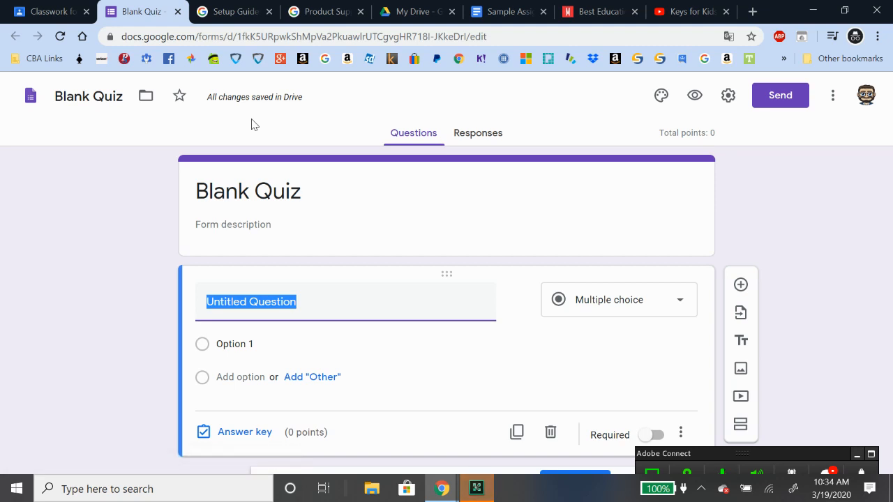
left_click(39, 11)
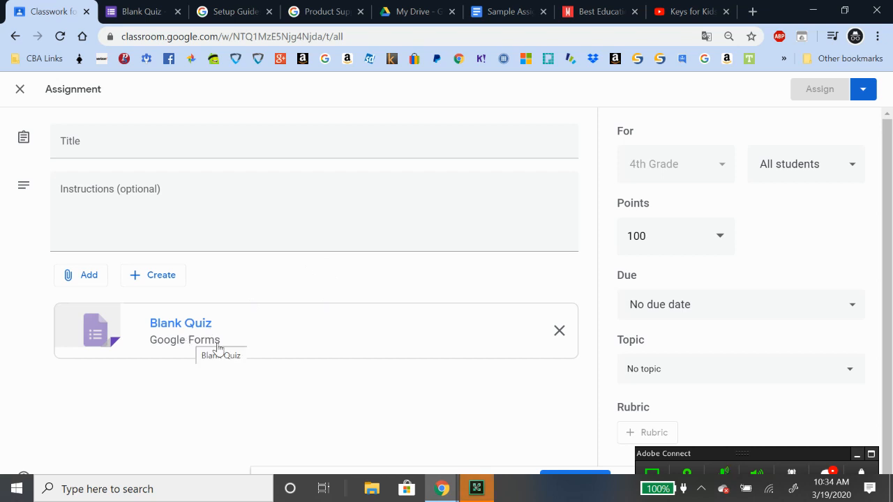
Discard the quiz draft, attach Blank Quiz from Drive to a new assignment, then close it unposted
scroll(814, 358, "down", 1)
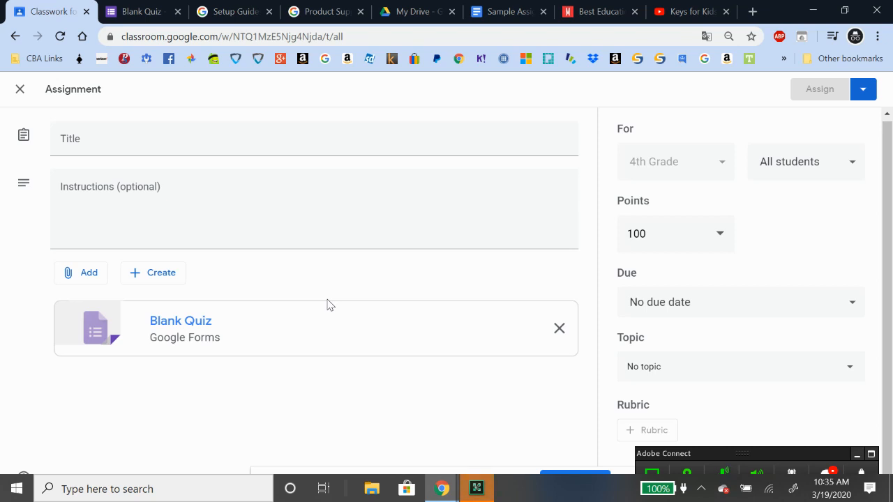
left_click(21, 91)
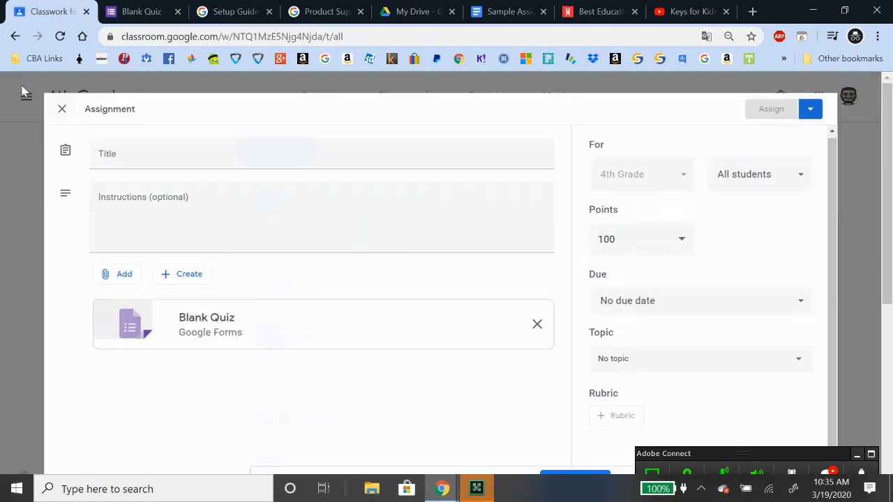
left_click(291, 152)
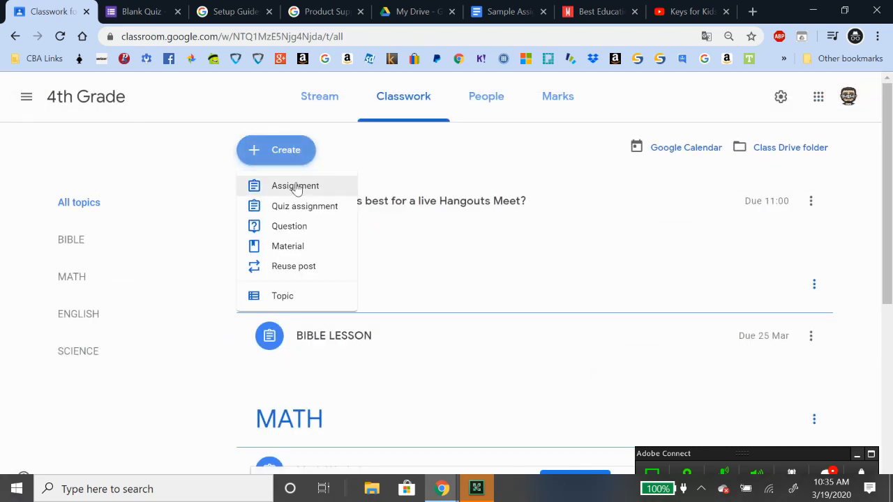
left_click(295, 187)
left_click(96, 277)
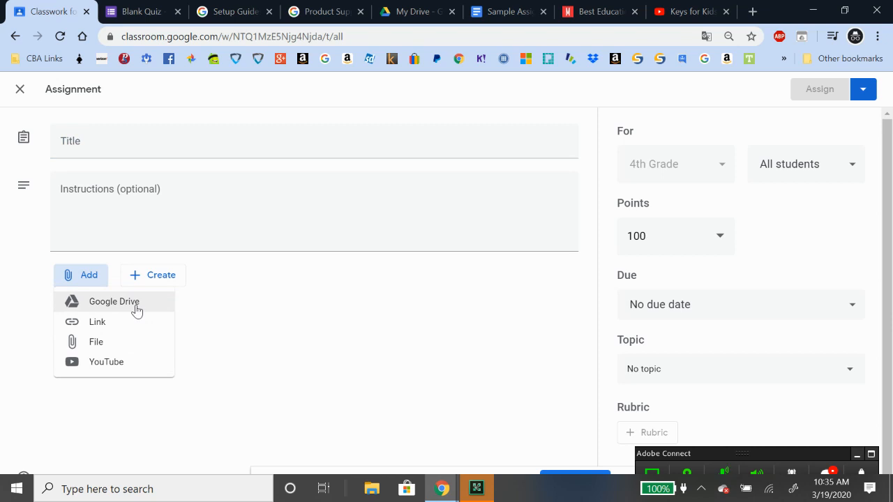
left_click(137, 308)
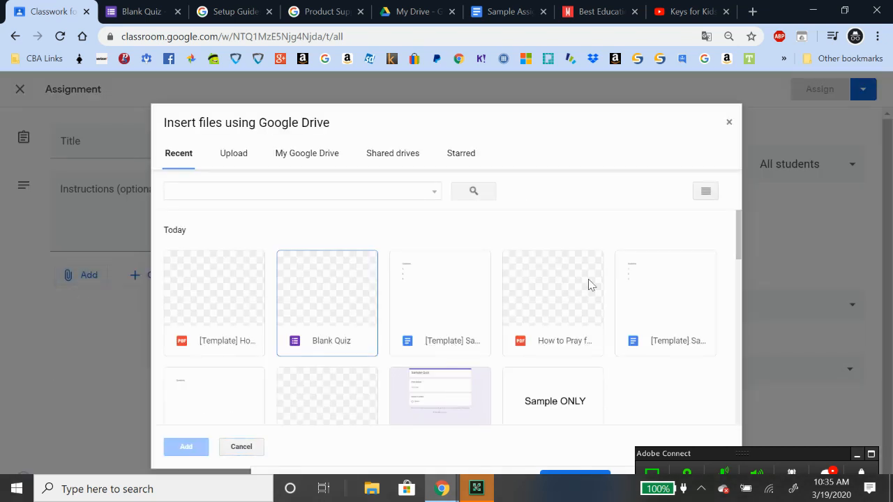
double_click(348, 308)
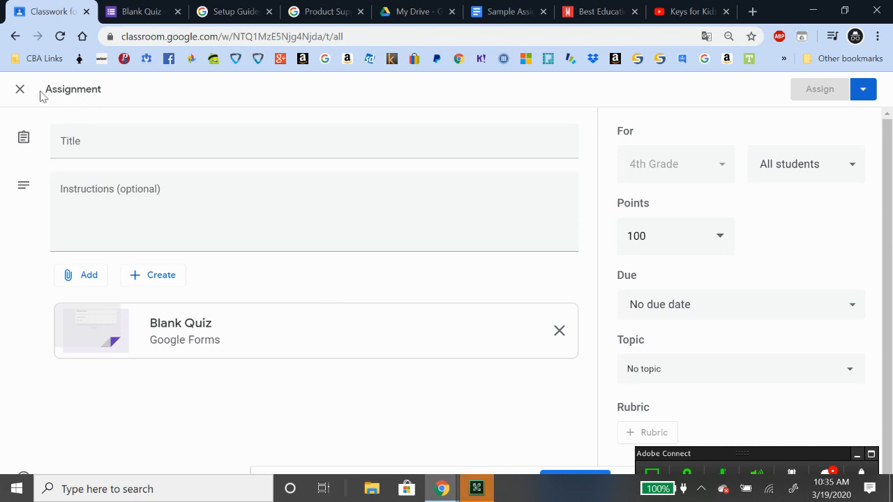
left_click(19, 91)
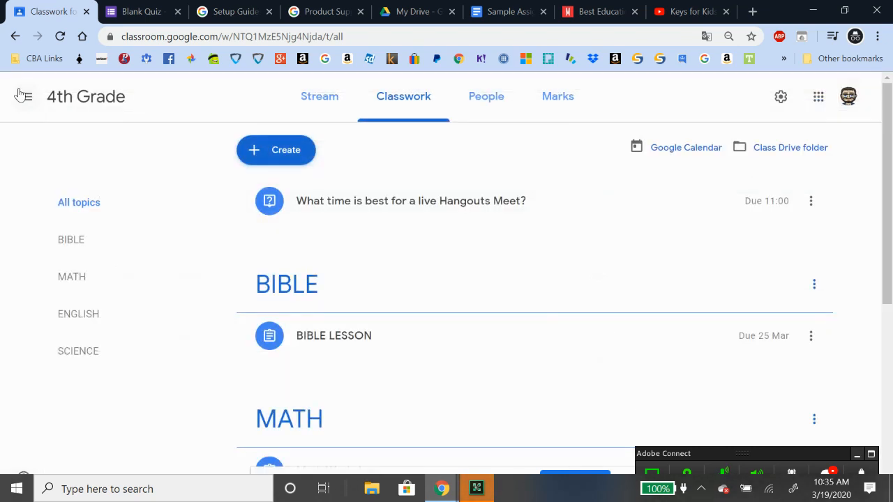
Show the Create menu with its Topic option, then preview the other open Chrome windows
left_click(284, 160)
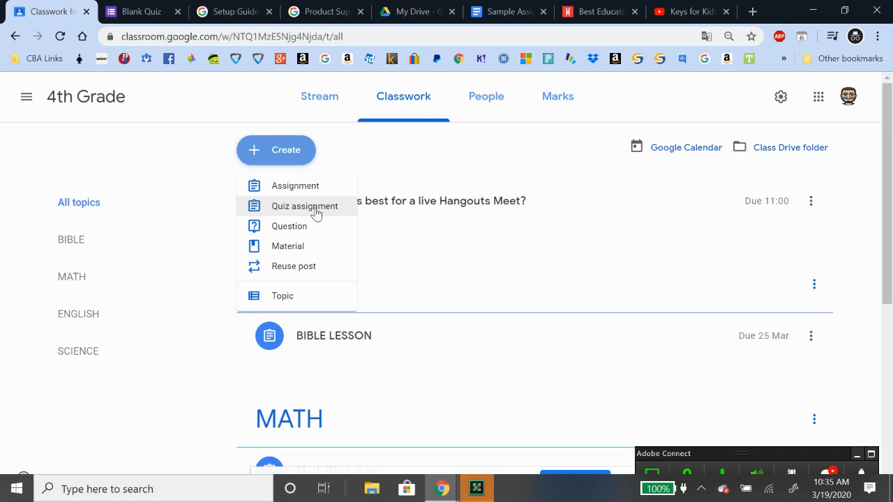
left_click(184, 177)
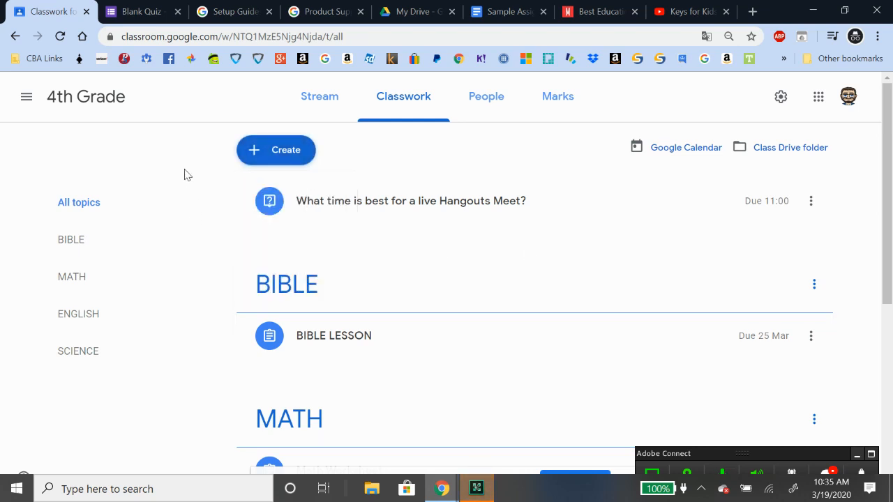
scroll(529, 306, "down", 5)
scroll(530, 277, "up", 5)
left_click(277, 155)
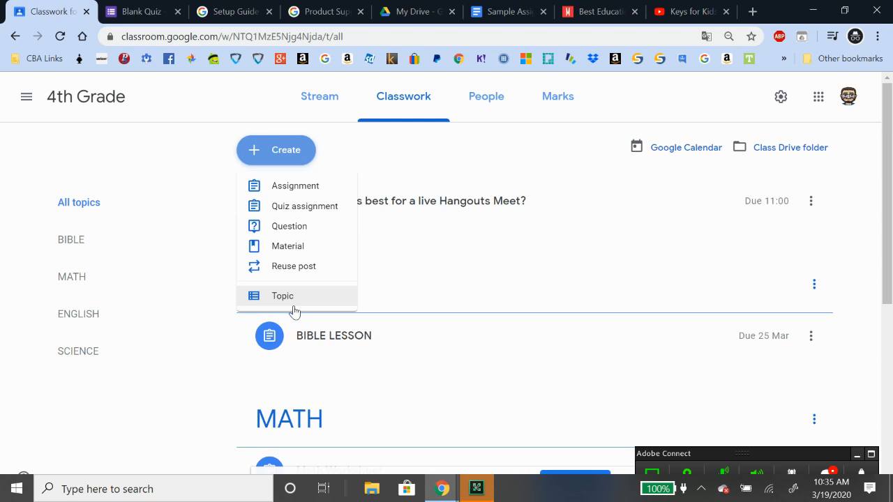
left_click(441, 488)
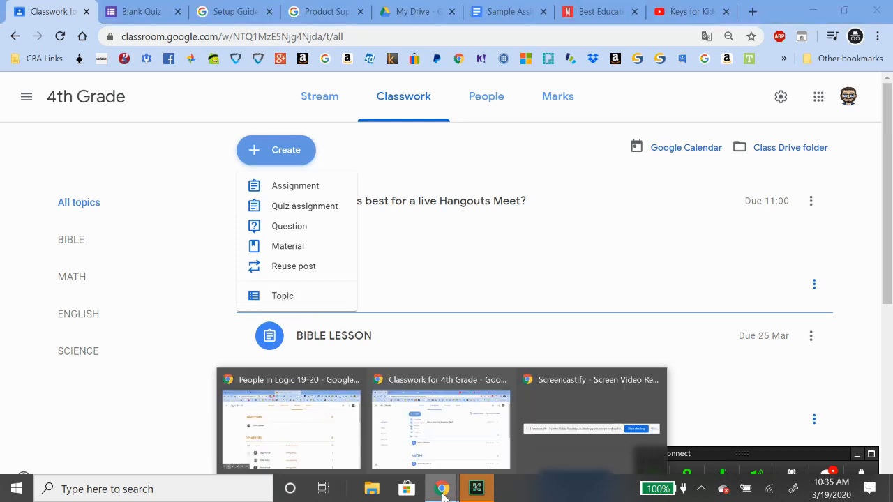
Switch to the Logic window and open the Logic 19-20 class's Classwork page
left_click(283, 401)
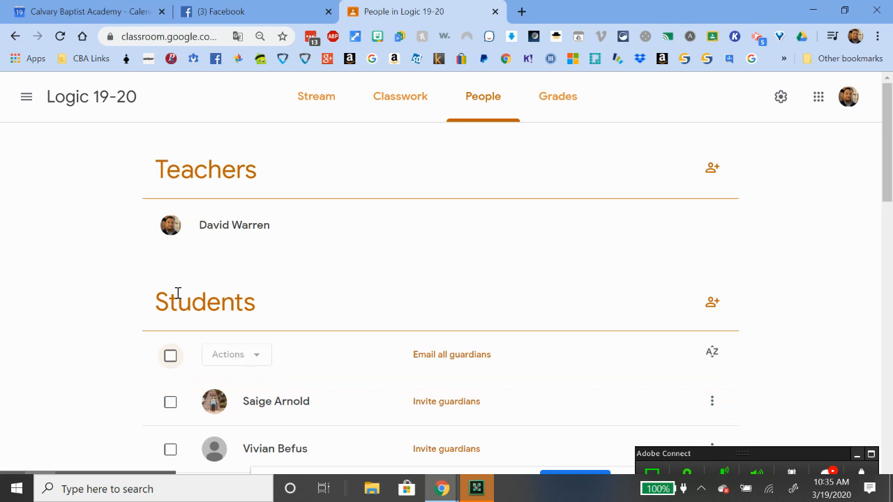
left_click(27, 97)
left_click(80, 100)
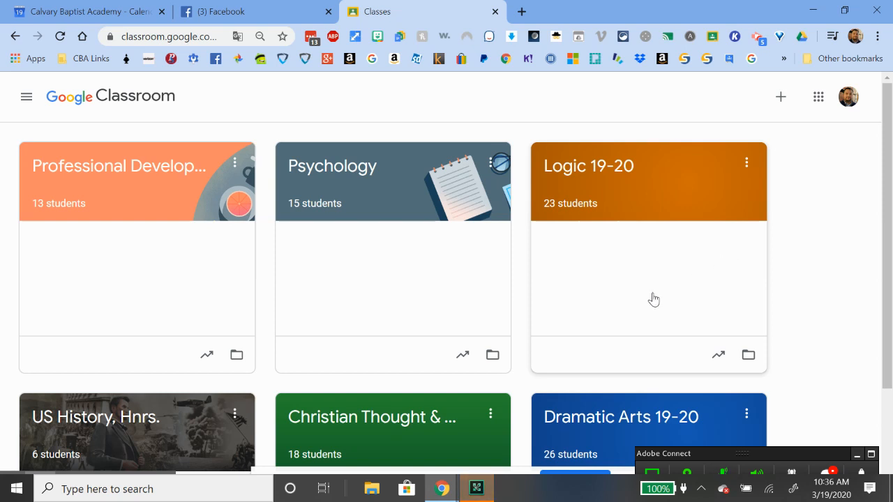
left_click(592, 176)
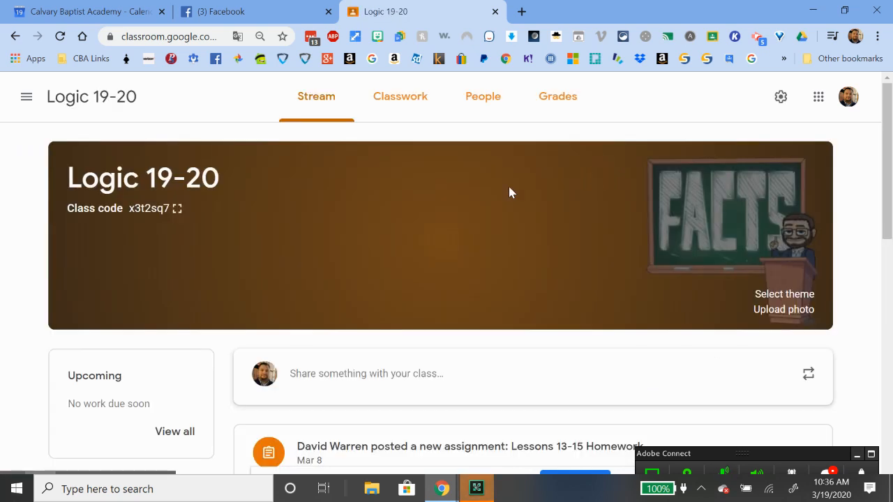
left_click(401, 96)
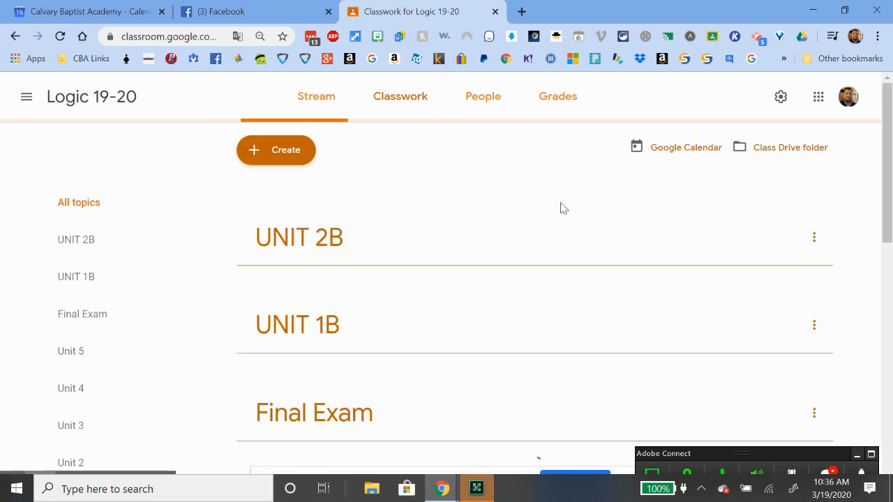
Expand the Unit 2: Lessons 13-21 Textbook material in the Logic classwork
scroll(599, 248, "down", 3)
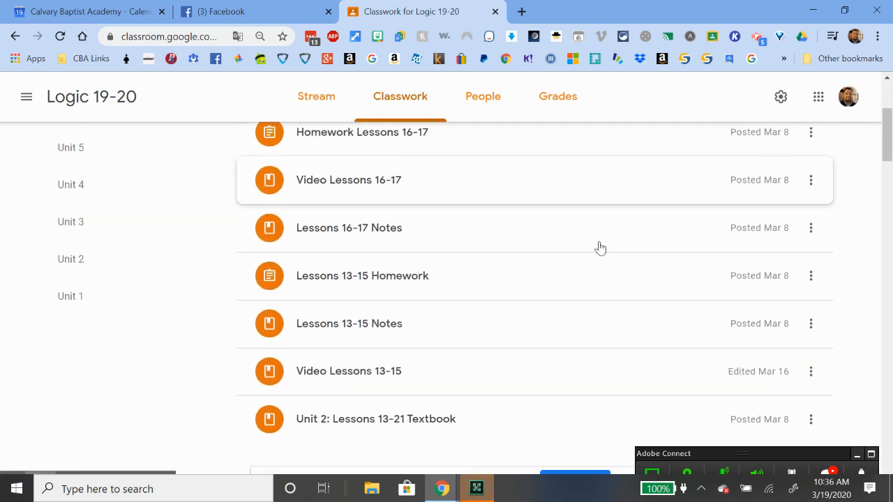
scroll(600, 248, "up", 1)
scroll(601, 248, "down", 1)
scroll(601, 248, "up", 1)
scroll(601, 248, "down", 1)
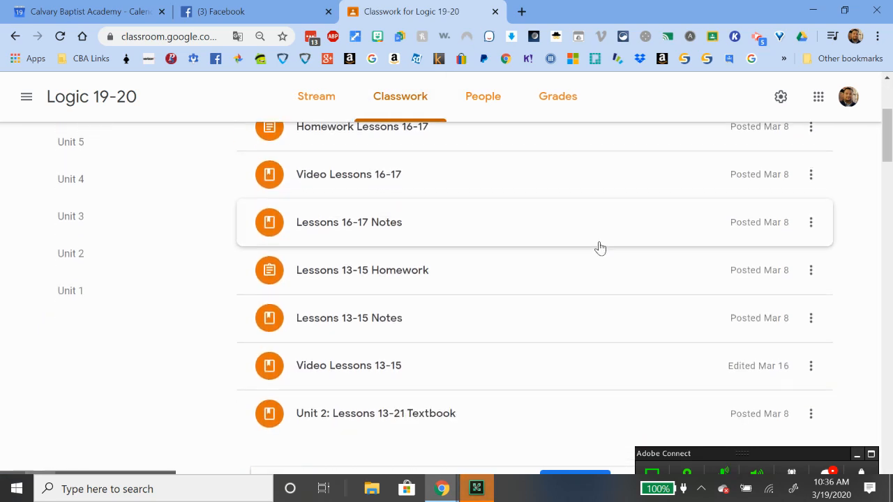
scroll(600, 249, "up", 1)
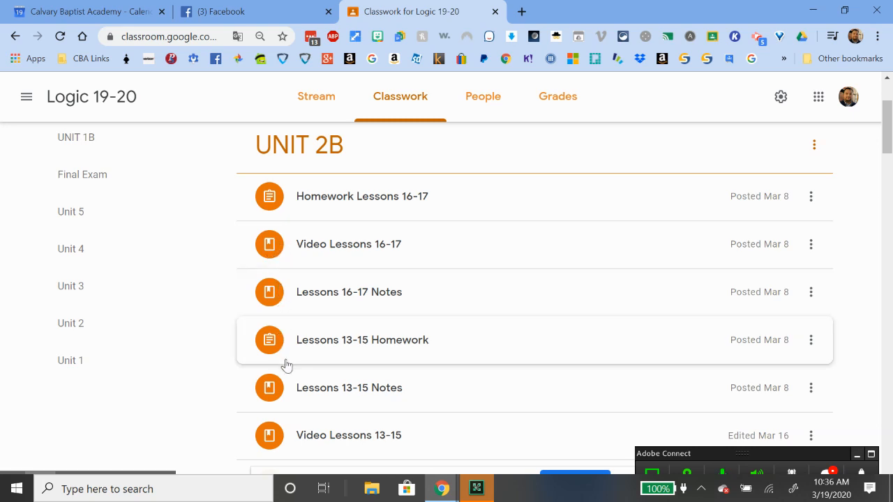
scroll(277, 351, "down", 3)
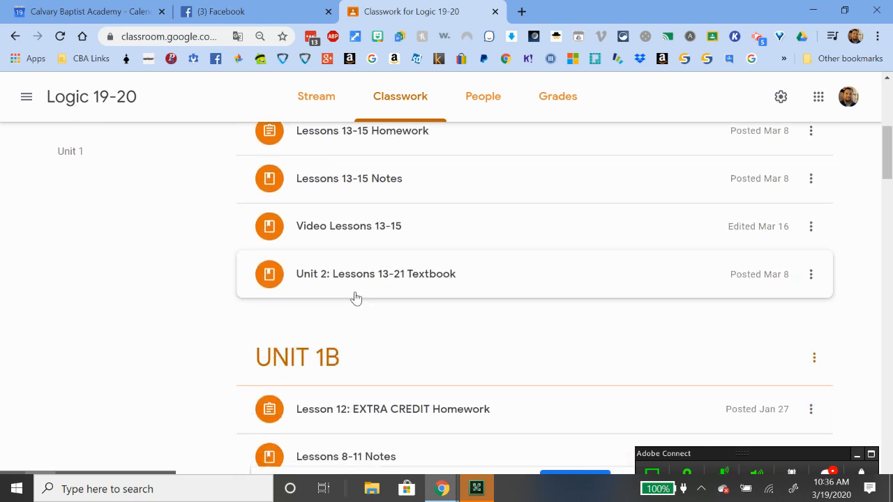
left_click(355, 279)
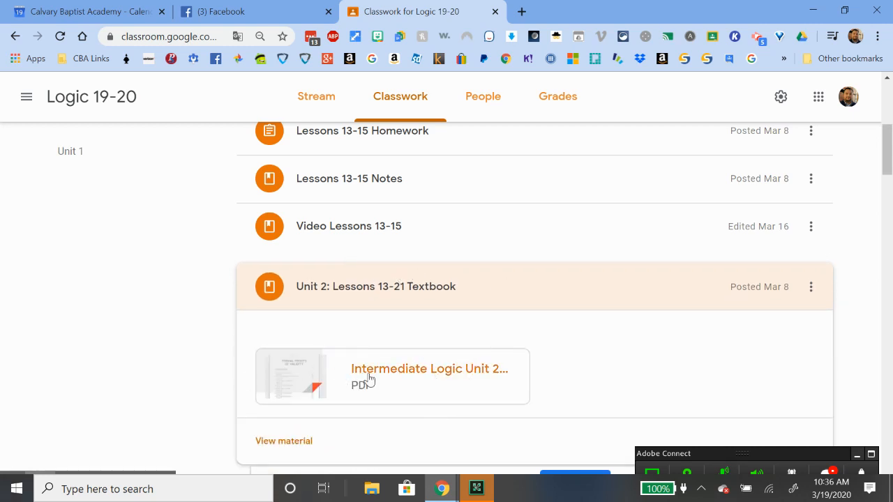
Expand the Video Lessons 13-15 post and scroll through its video attachments
scroll(211, 352, "up", 1)
left_click(329, 295)
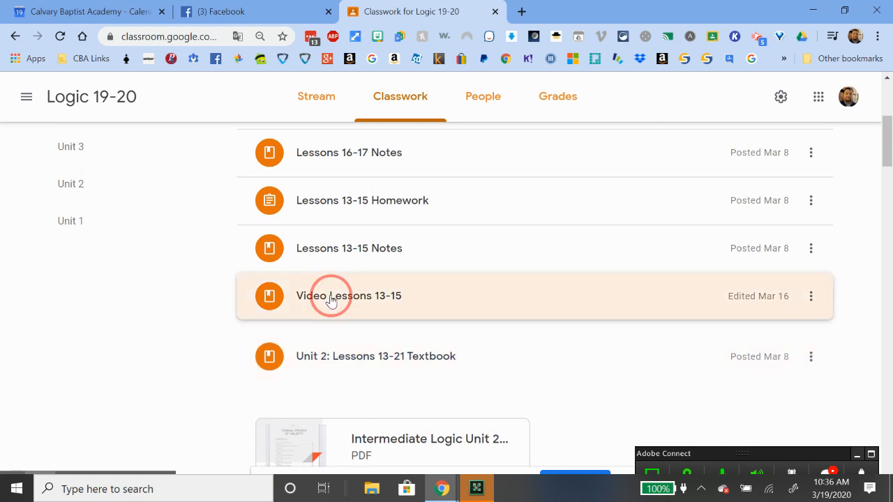
scroll(175, 364, "down", 1)
scroll(174, 365, "down", 2)
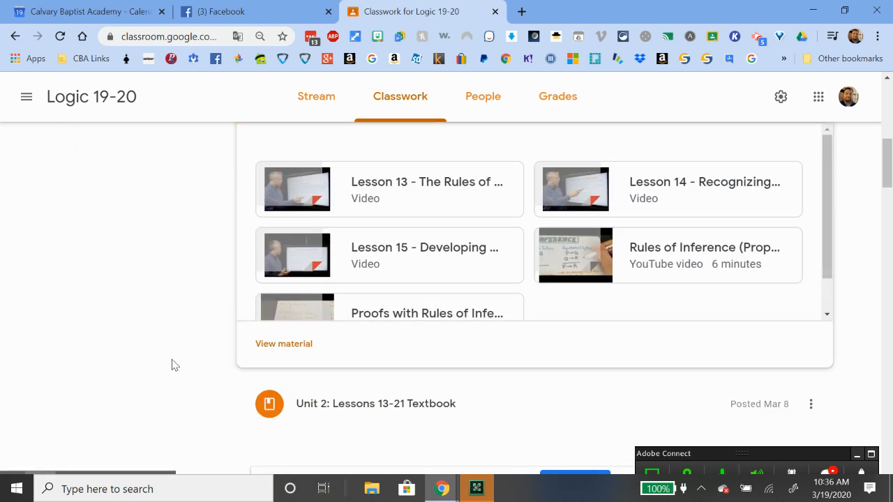
scroll(174, 365, "up", 1)
left_click_drag(827, 241, 834, 212)
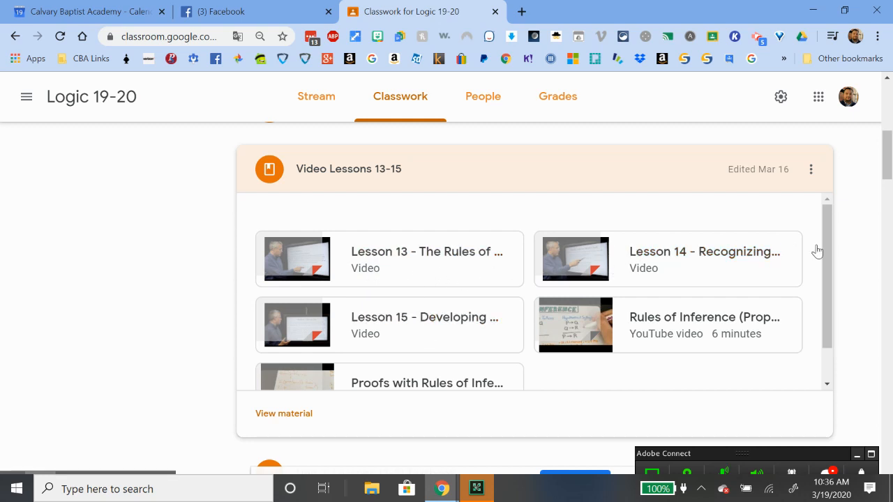
left_click_drag(829, 251, 831, 309)
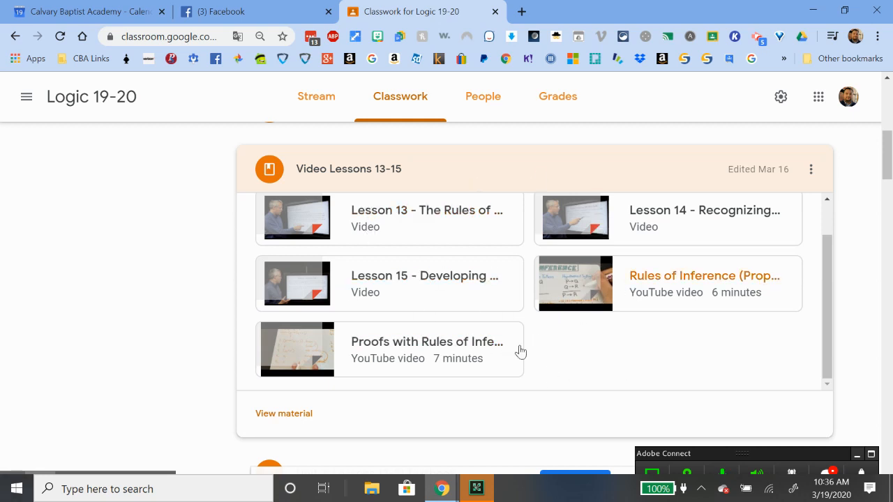
left_click(830, 351)
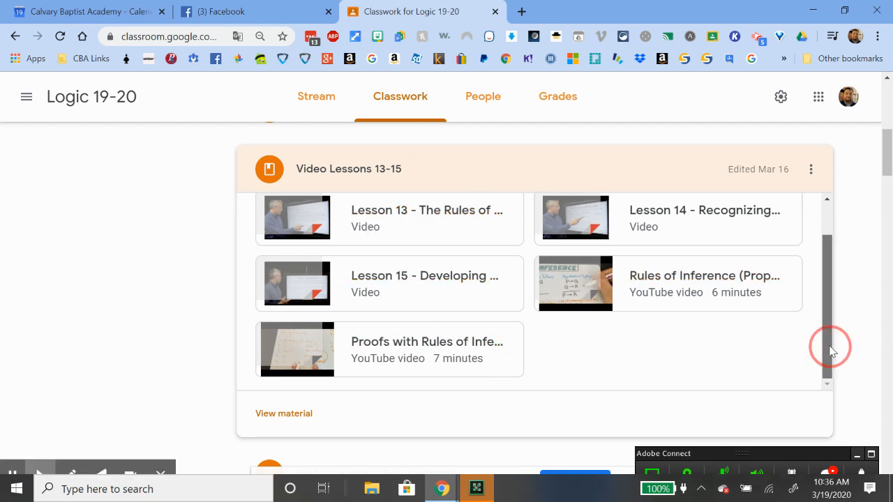
Open Lessons 13-15 Notes to reveal its Propositional Logic Lesson 13-15 slides
scroll(830, 346, "up", 2)
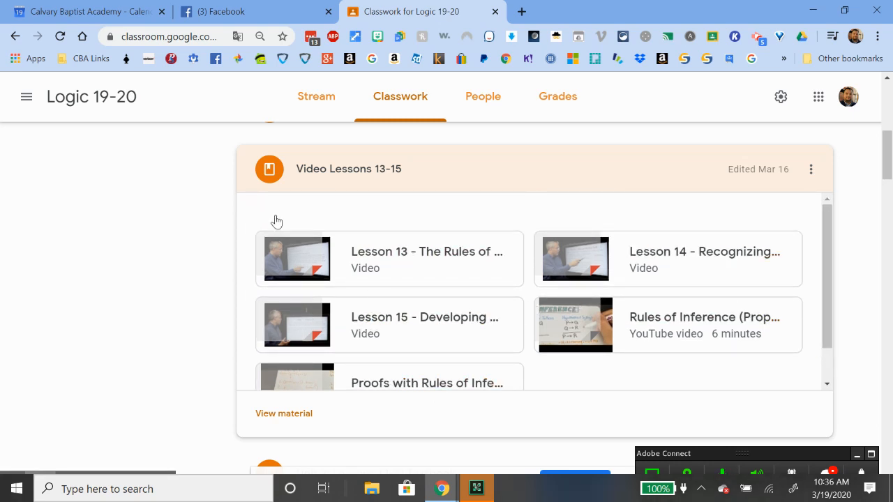
scroll(192, 244, "up", 2)
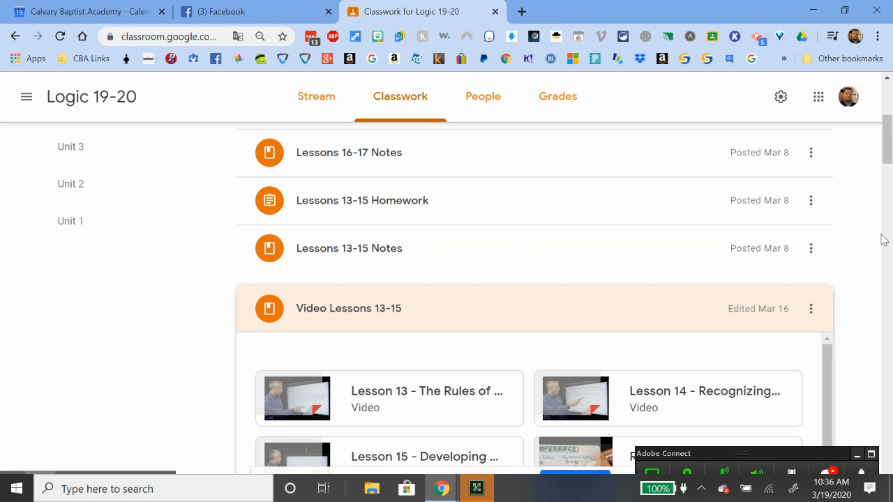
left_click(386, 252)
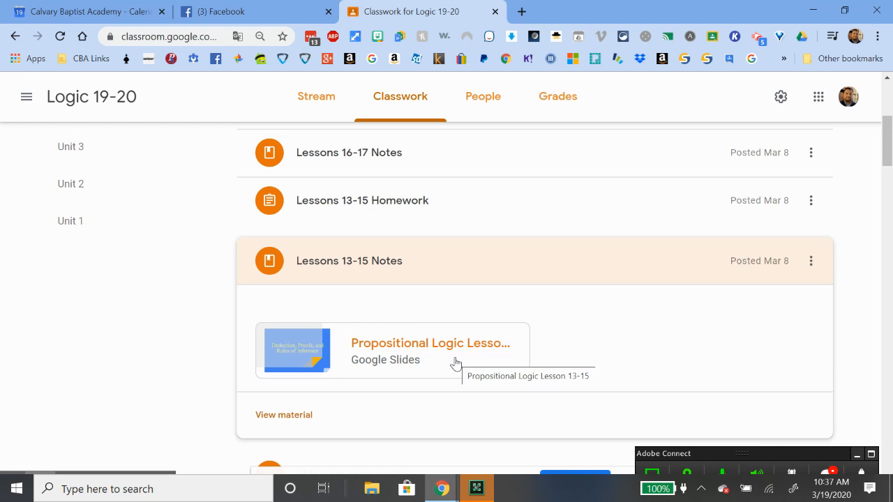
scroll(455, 362, "up", 1)
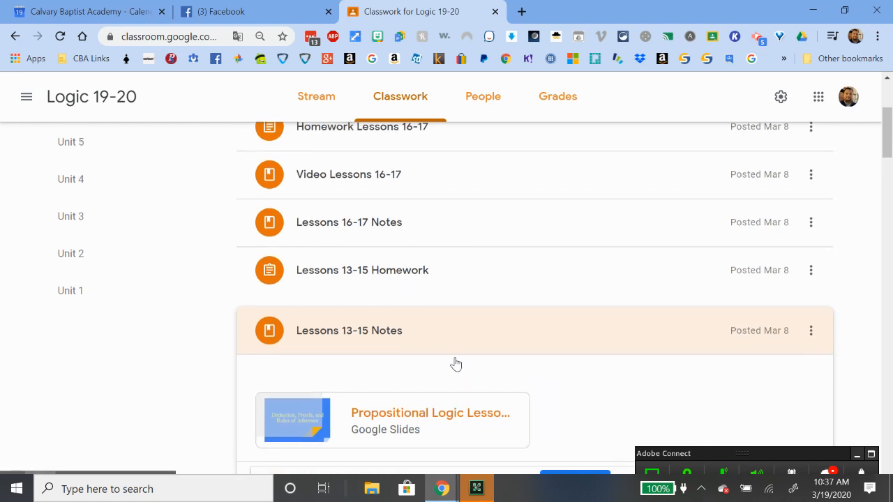
Drag Lessons 13-15 Homework below Video Lessons 13-15 and view its student work (1 turned in, 22 assigned)
left_click(396, 276)
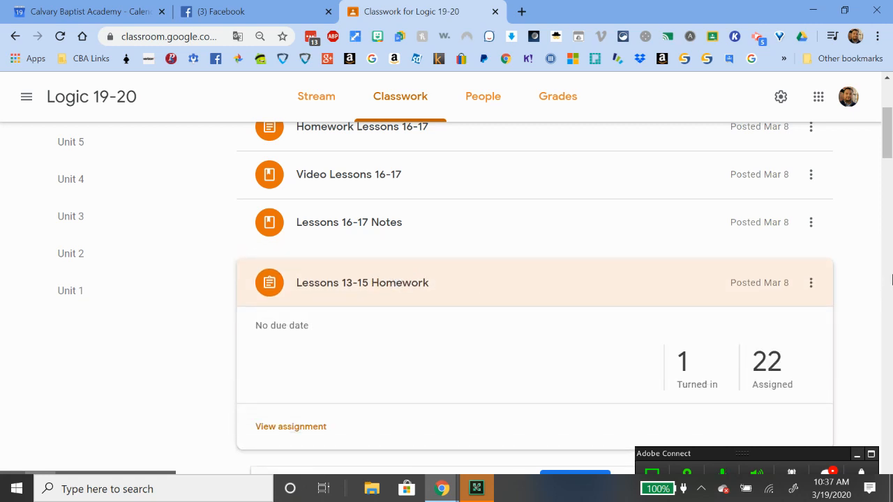
mouse_move(880, 143)
left_mouse_down()
mouse_move(883, 158)
mouse_move(890, 141)
left_mouse_up()
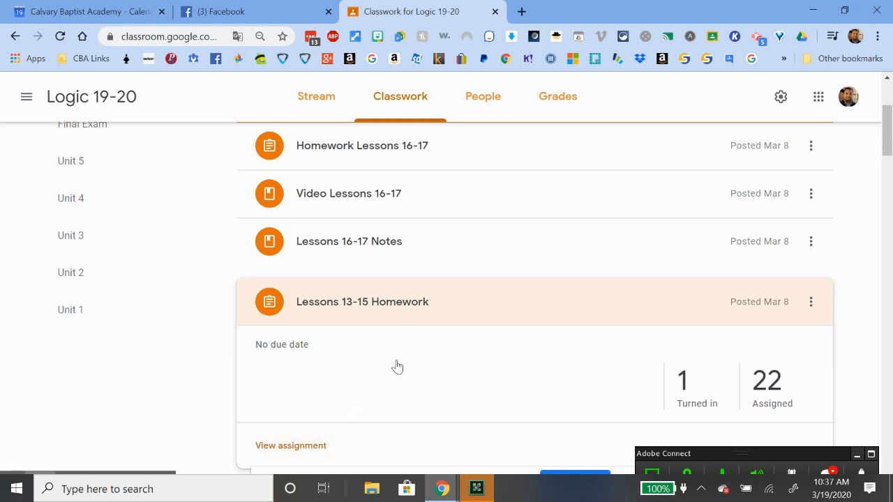
scroll(405, 363, "down", 1)
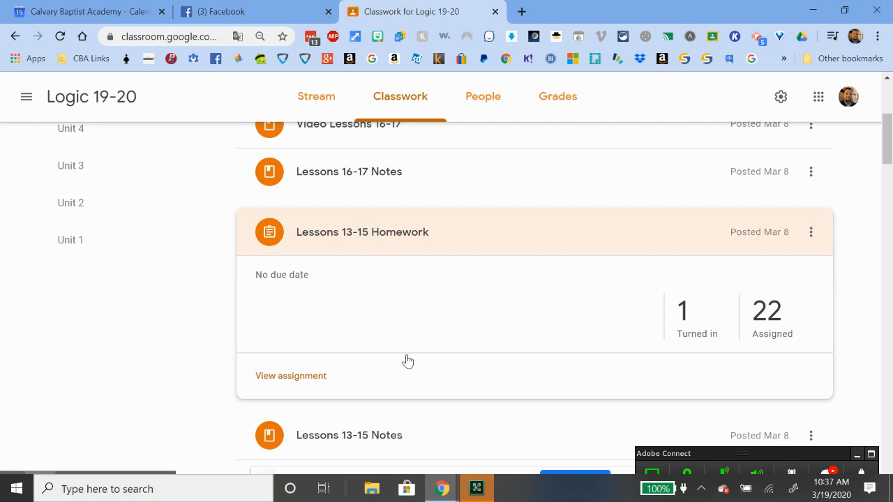
left_click(692, 332)
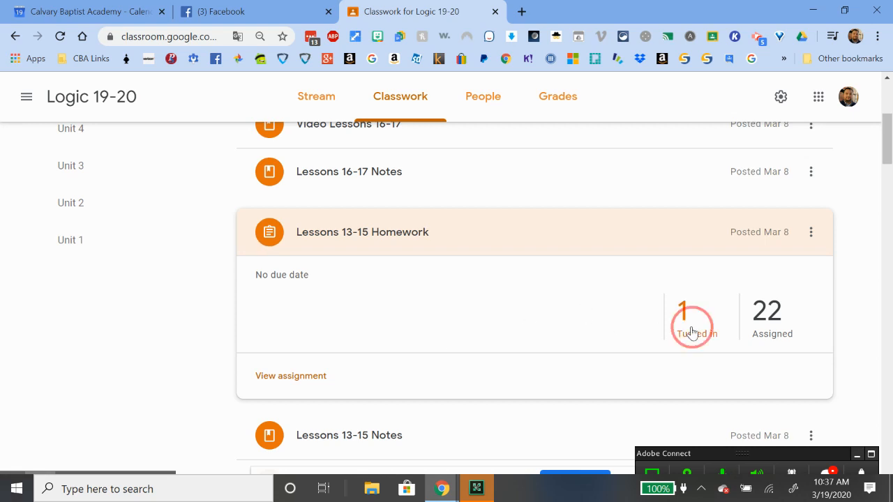
left_click_drag(692, 332, 421, 333)
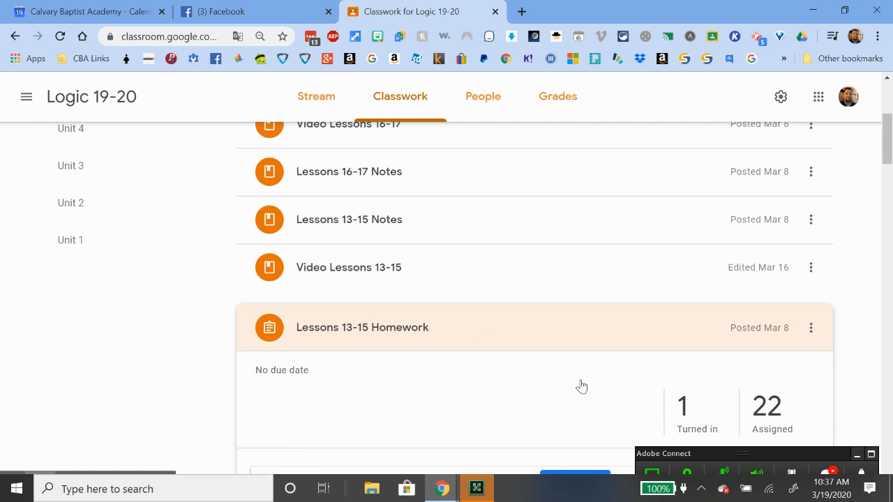
scroll(581, 386, "down", 2)
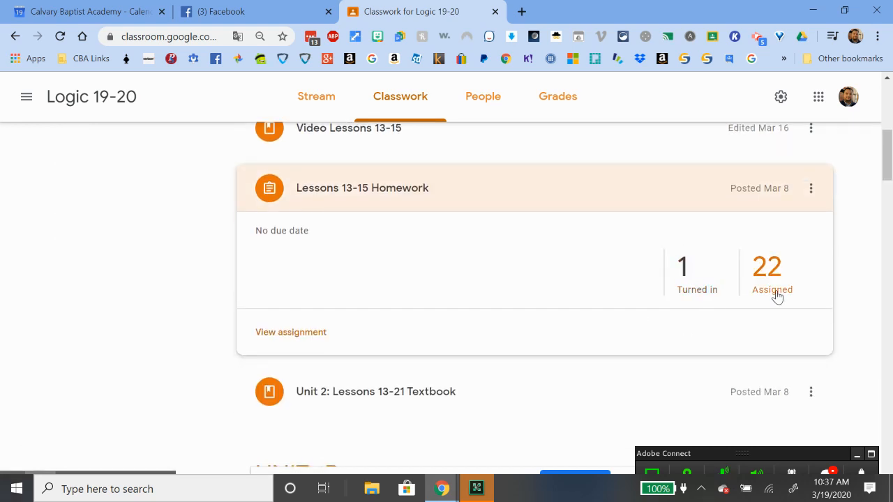
left_click(694, 296)
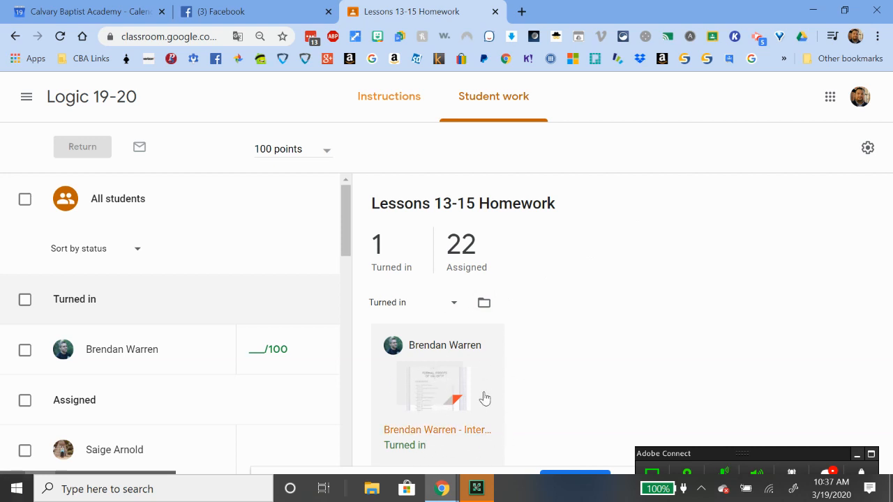
Open the student's Intermediate Logic Unit 2 Formal Proofs PDF, scroll through it, and close it
left_click(454, 395)
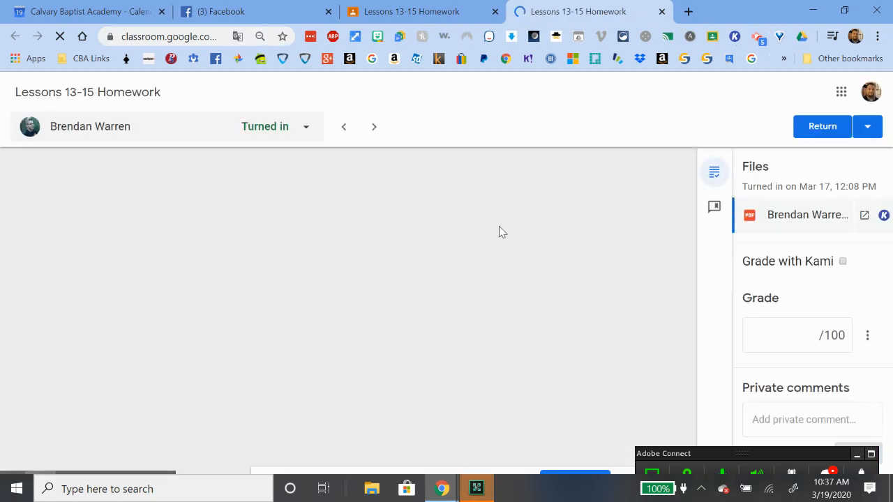
scroll(500, 232, "down", 10)
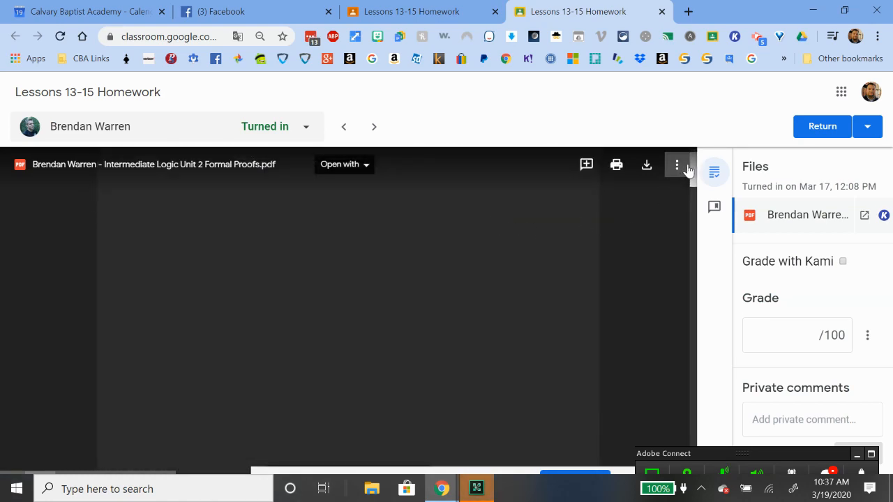
left_click_drag(692, 167, 695, 193)
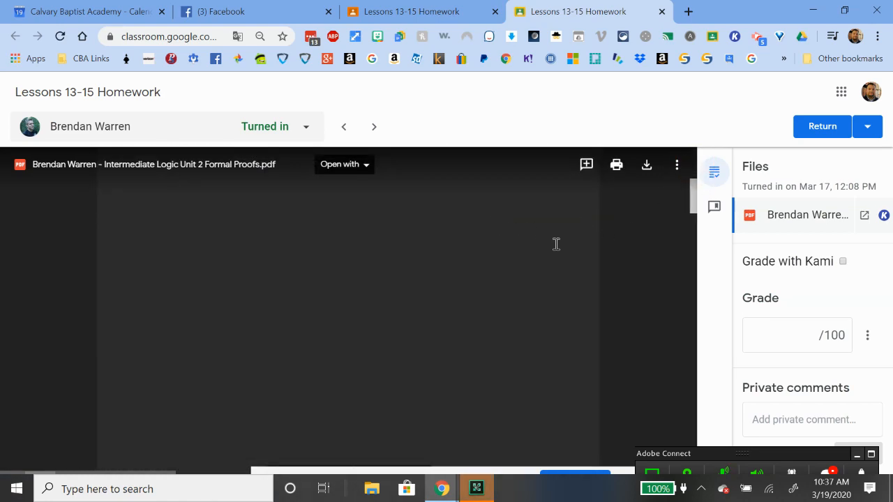
scroll(556, 244, "down", 4)
scroll(556, 243, "down", 1)
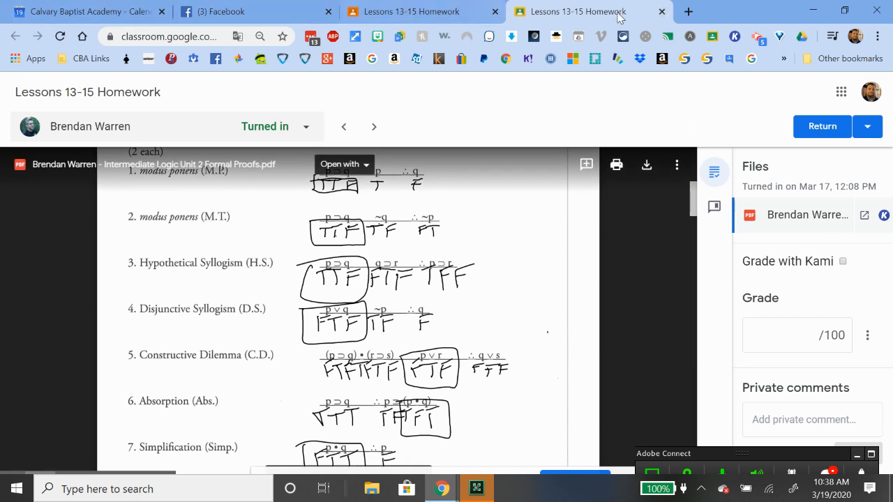
left_click(662, 12)
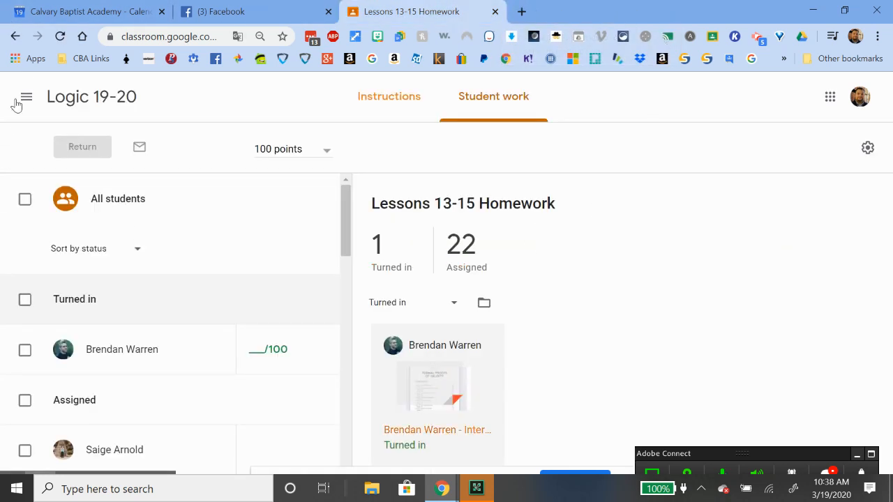
Return to the Logic 19-20 Classwork page listing the UNIT 1B posts
left_click(15, 35)
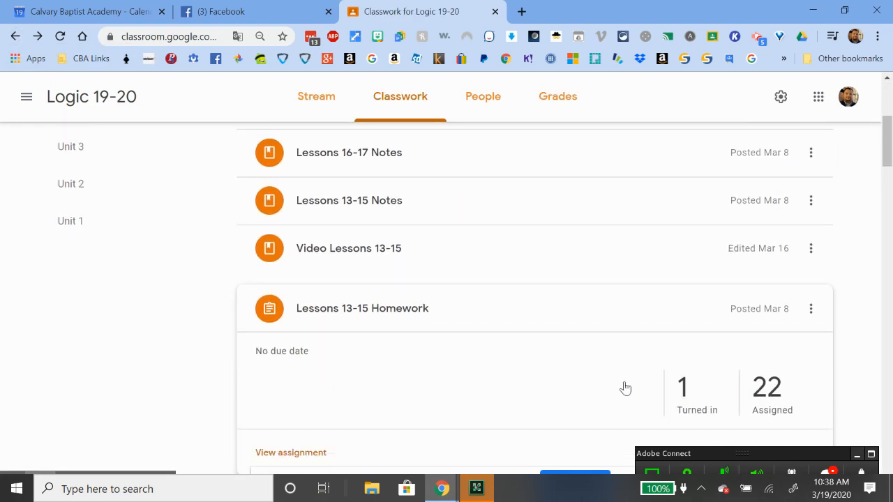
scroll(622, 386, "down", 5)
left_click(27, 98)
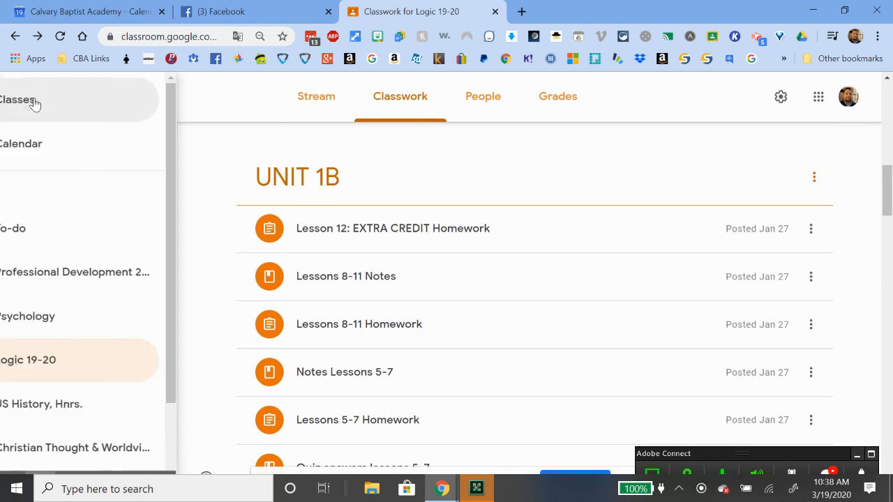
Go to the Christian Thought & Worldviews class's Classwork page
left_click(75, 100)
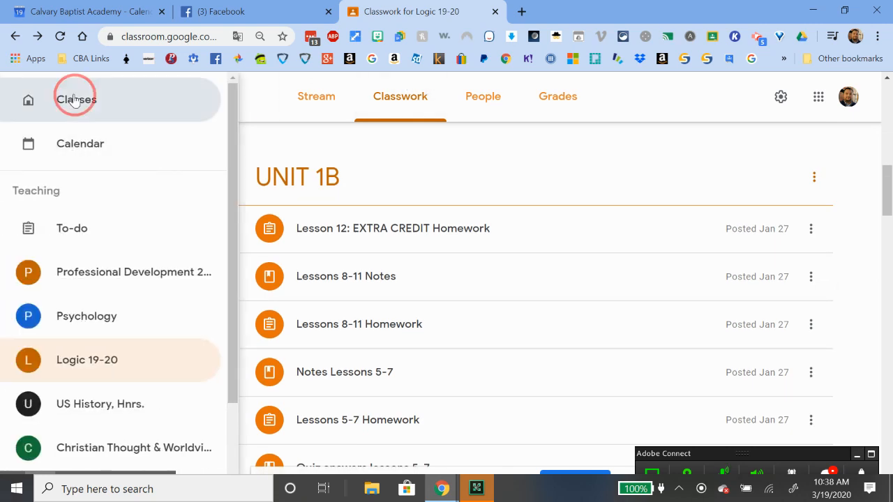
scroll(708, 325, "down", 2)
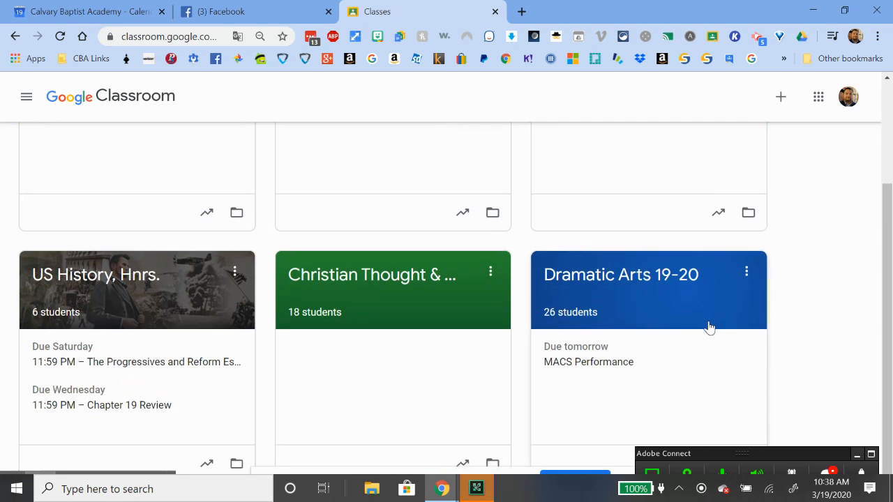
left_click(319, 275)
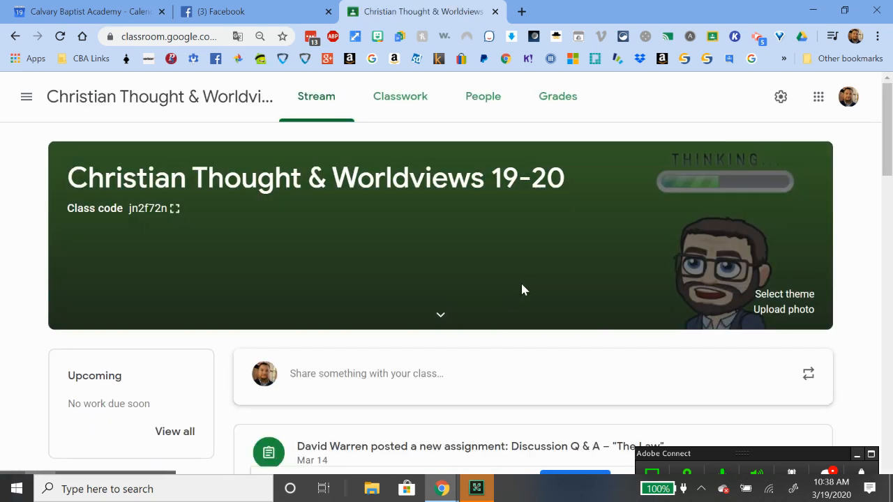
left_click(400, 103)
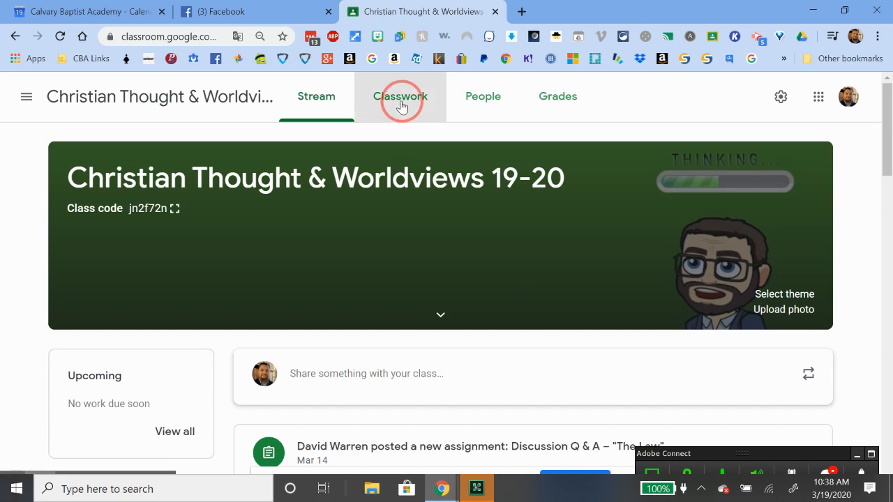
Expand Dear Doug 11: Biology and its Chapter 11 Biology Questions assignment
scroll(518, 202, "down", 2)
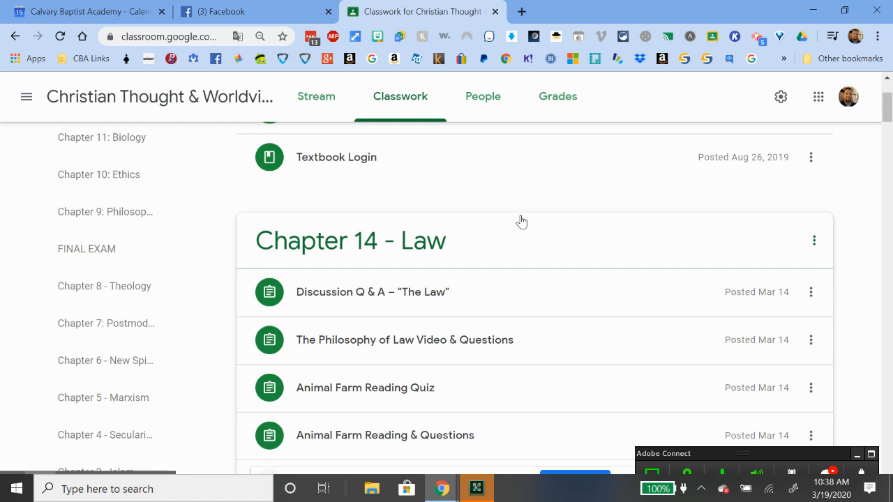
scroll(446, 255, "down", 7)
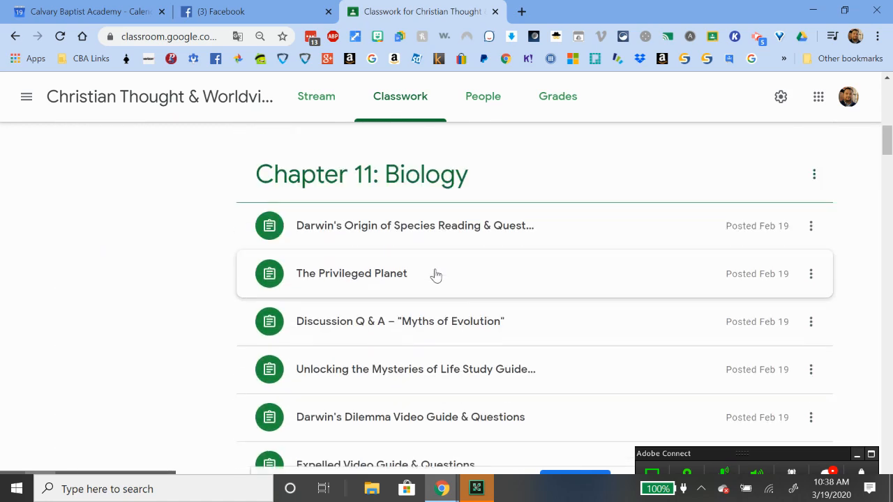
scroll(435, 274, "up", 6)
scroll(435, 275, "down", 3)
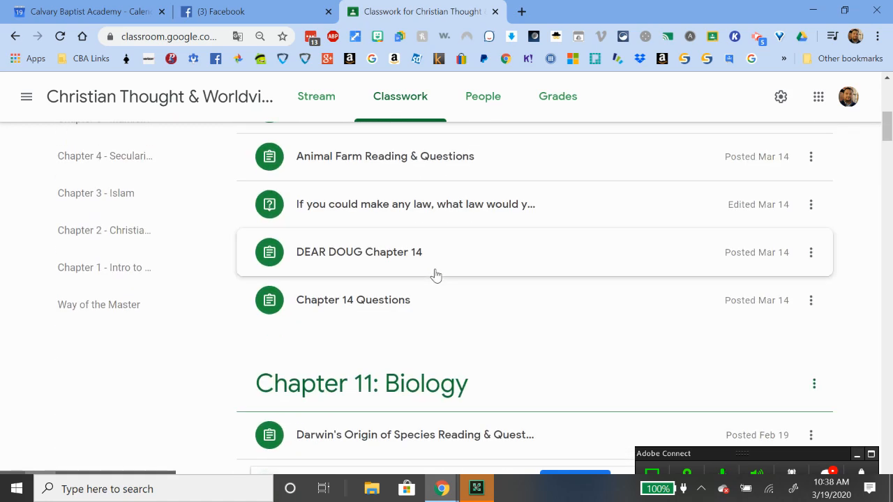
scroll(426, 321, "down", 4)
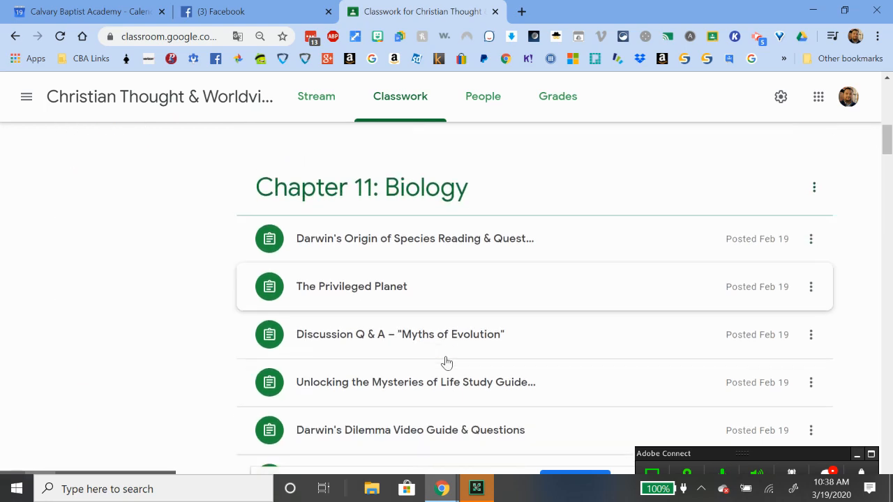
scroll(447, 377, "down", 3)
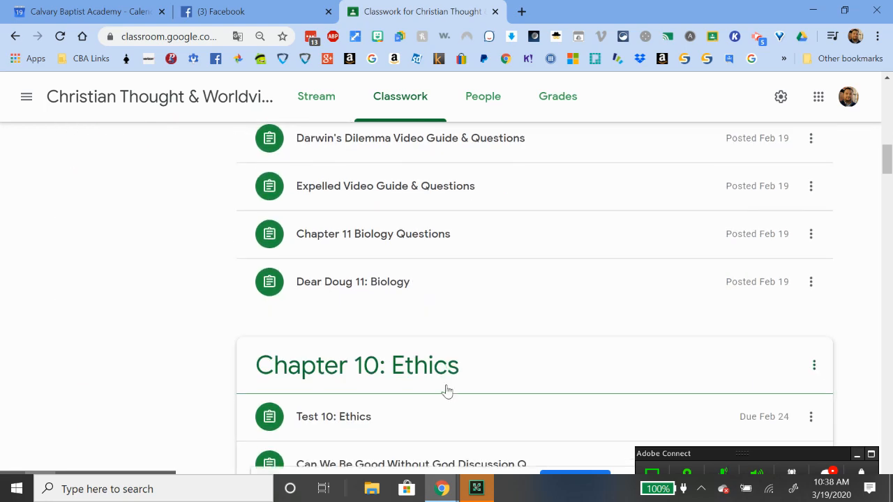
scroll(447, 390, "up", 1)
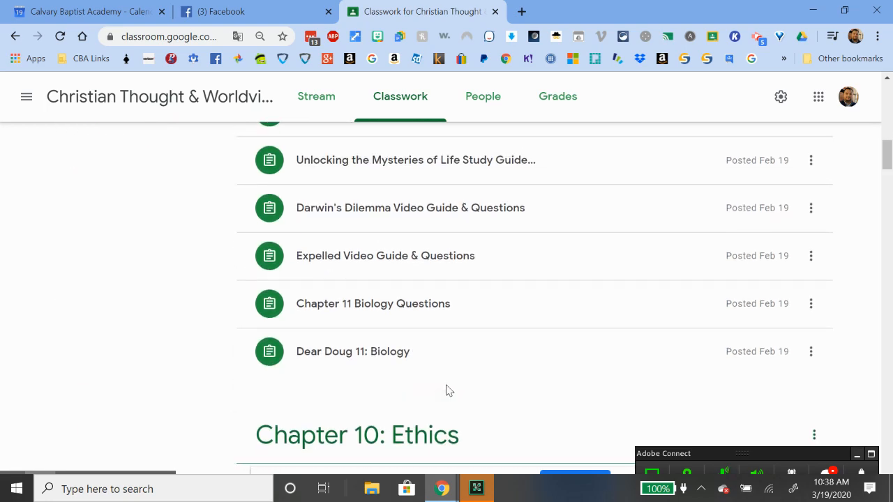
left_click(374, 360)
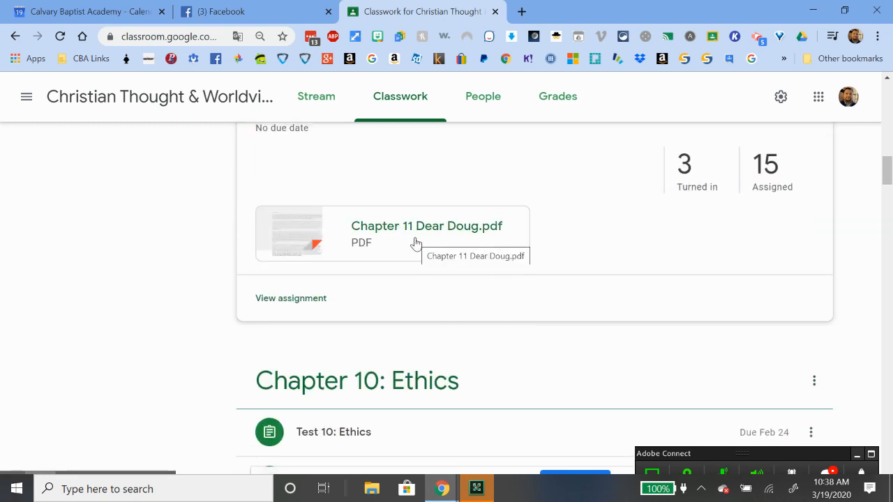
scroll(414, 242, "up", 3)
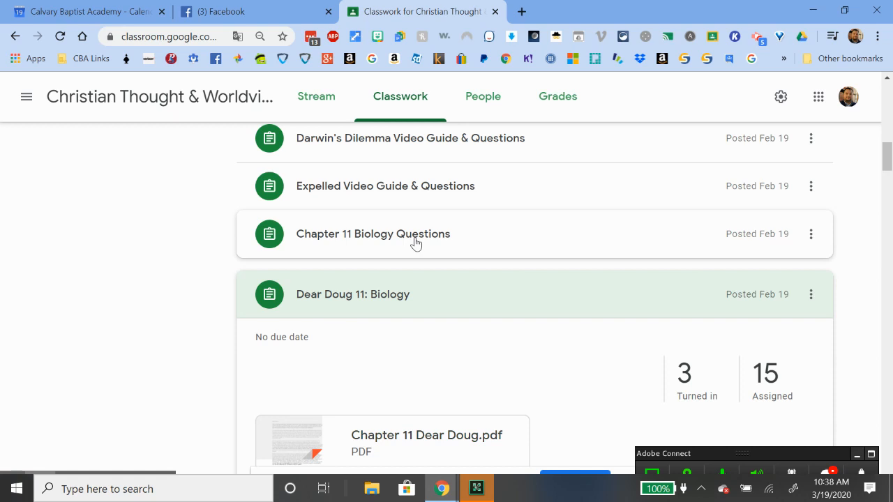
left_click(415, 242)
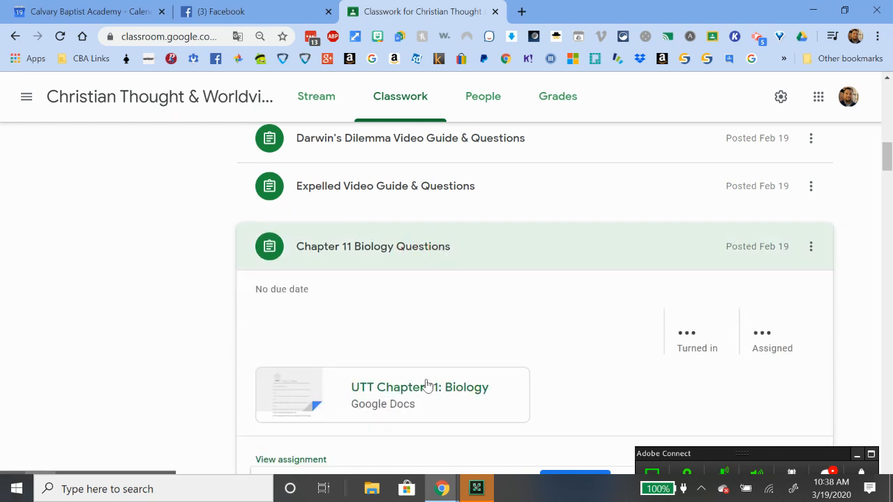
Read the UTT Chapter 11: Biology questions down to question 10, then close the document
left_click(435, 386)
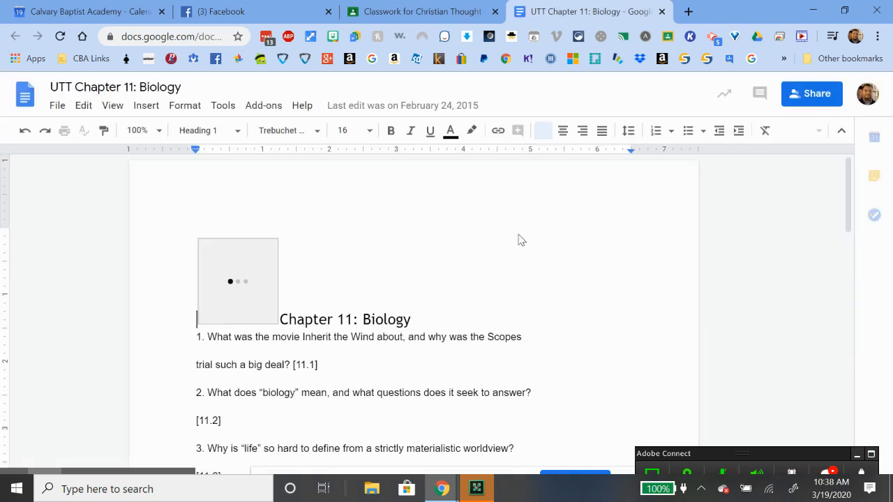
scroll(519, 234, "down", 6)
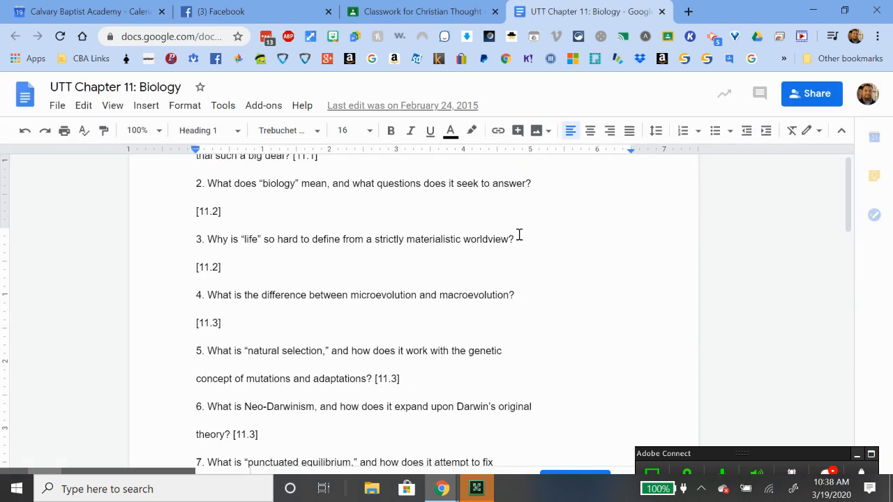
left_click(662, 13)
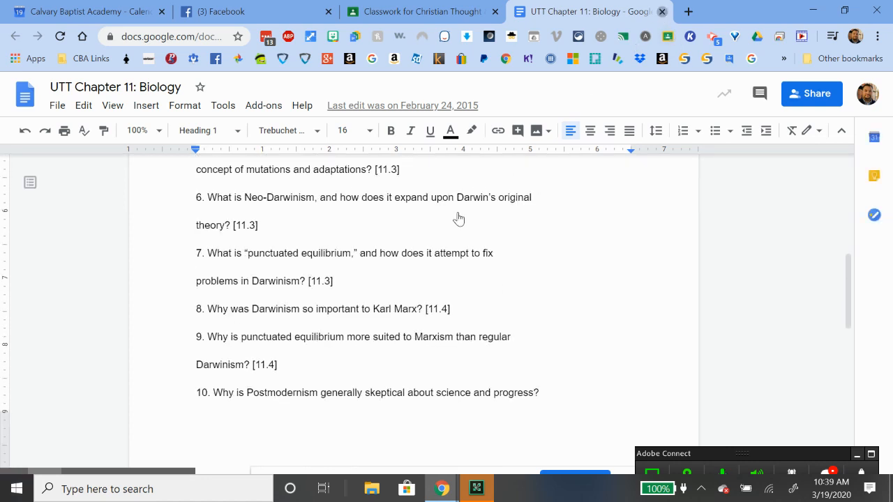
scroll(405, 256, "up", 1)
Expand the Expelled, Darwin's Dilemma and Myths of Evolution assignments, then return to the top of Classwork
left_click(423, 264)
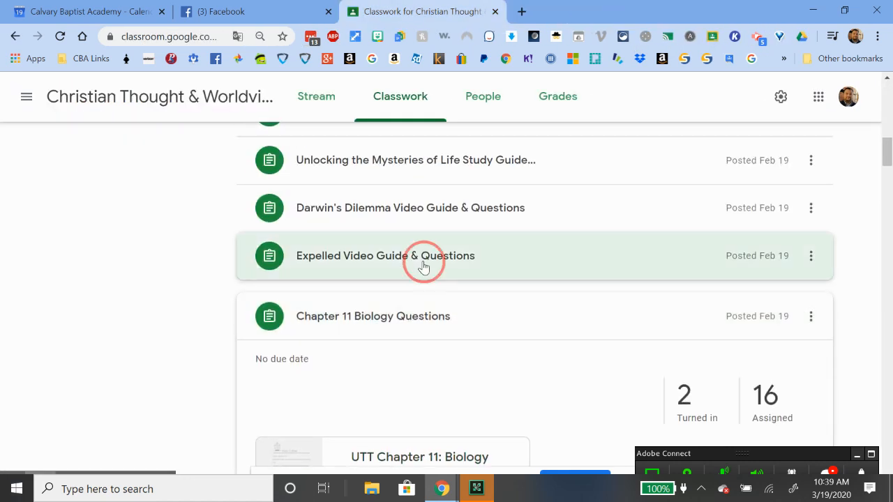
scroll(490, 273, "down", 2)
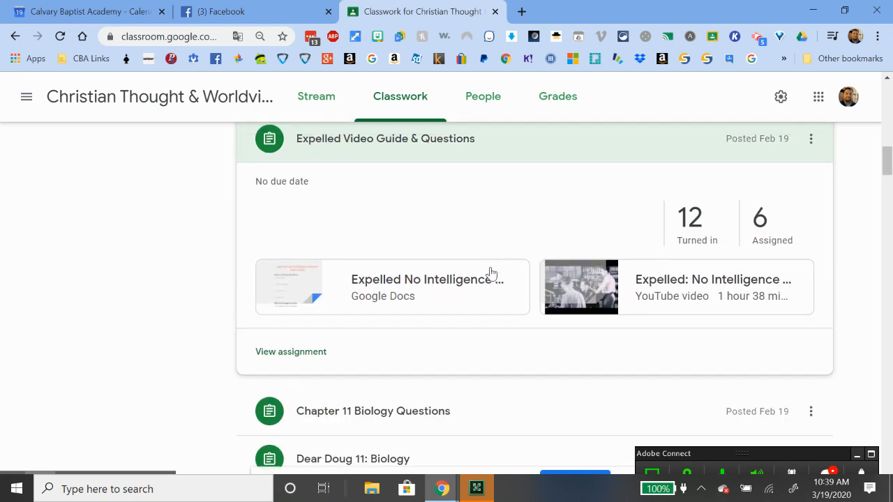
scroll(490, 273, "up", 2)
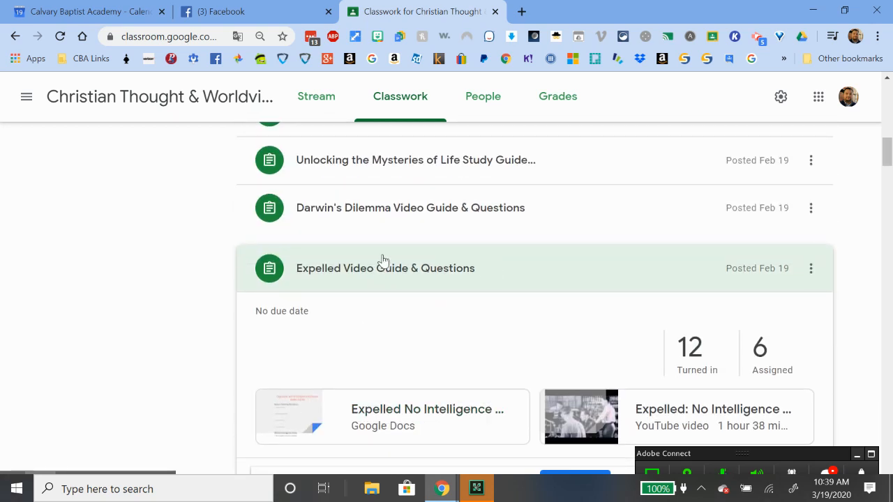
left_click(398, 210)
scroll(427, 220, "up", 2)
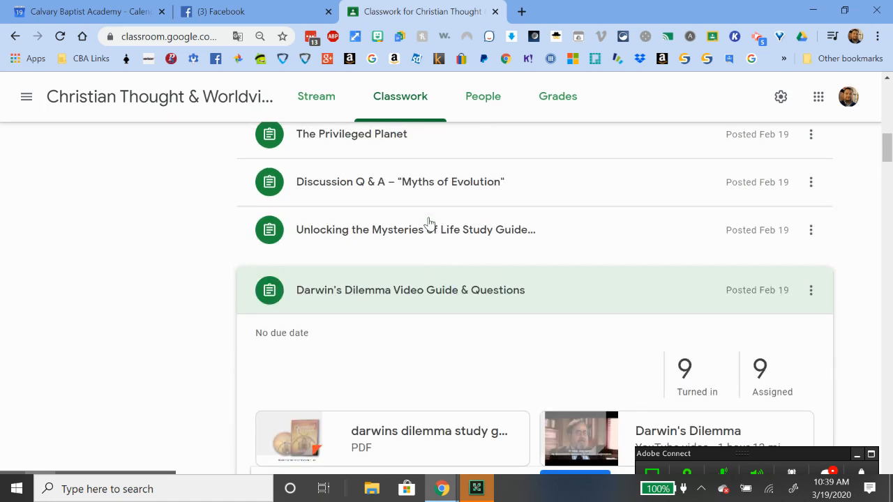
left_click(415, 249)
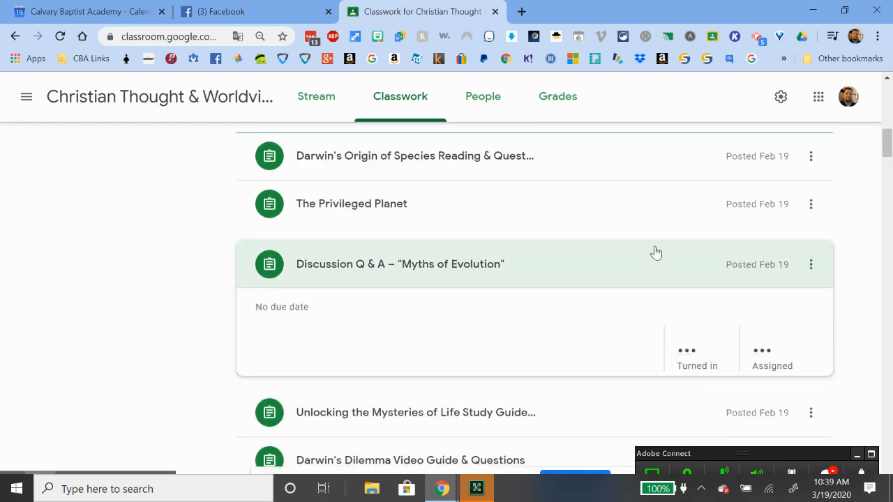
scroll(489, 335, "down", 3)
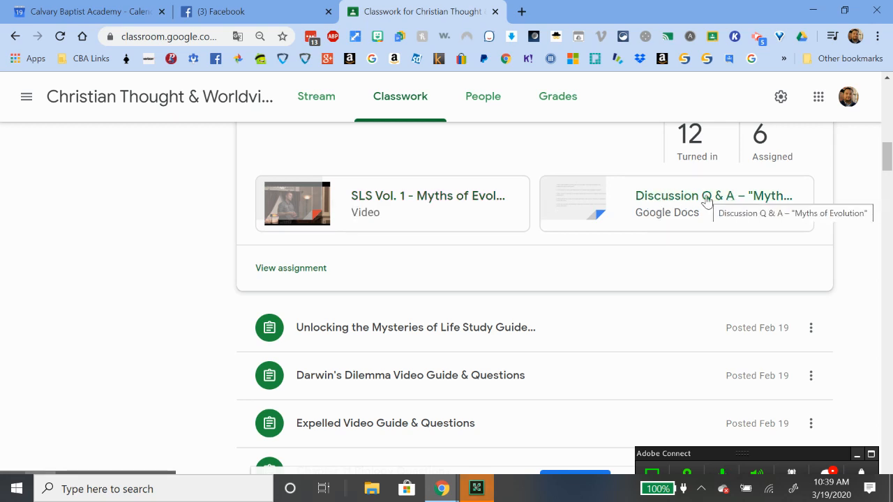
scroll(608, 253, "up", 15)
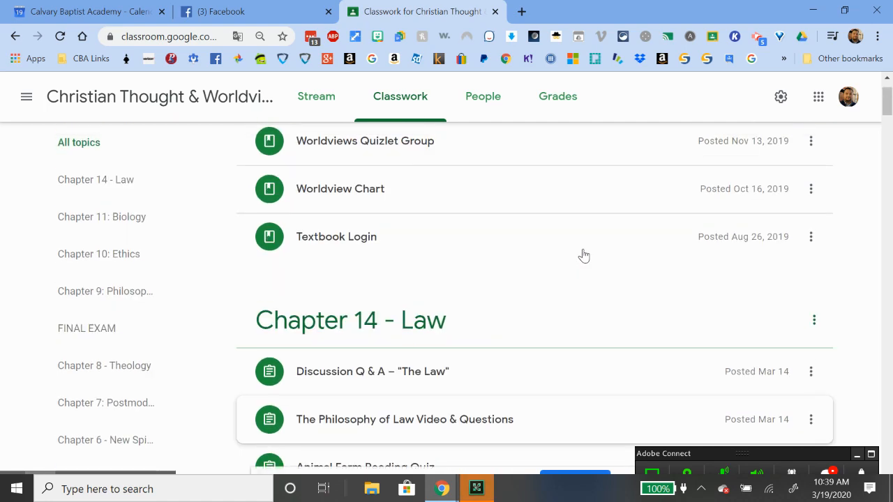
scroll(583, 256, "up", 1)
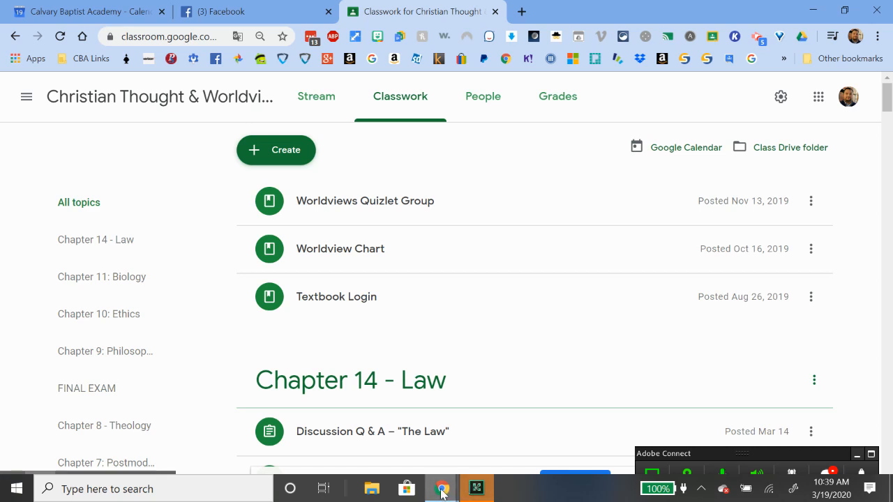
Switch to the 4th Grade Classroom window and dismiss the Create menu
mouse_move(443, 489)
left_click(479, 439)
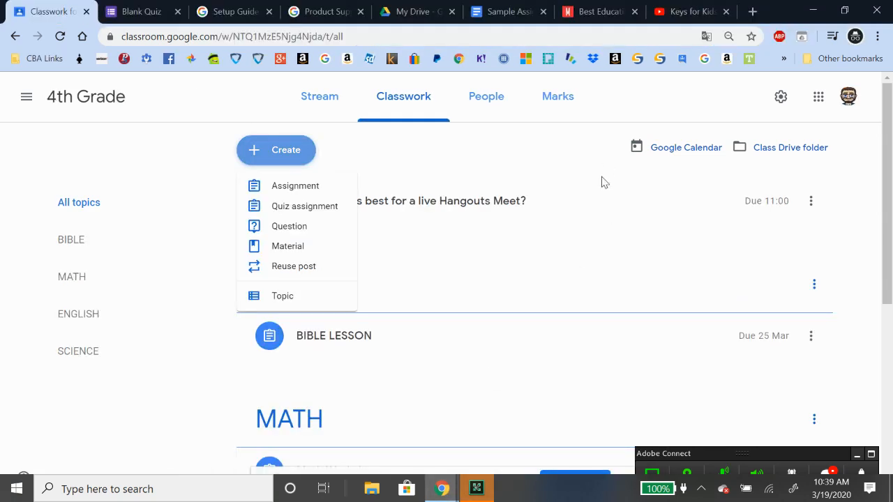
left_click(177, 214)
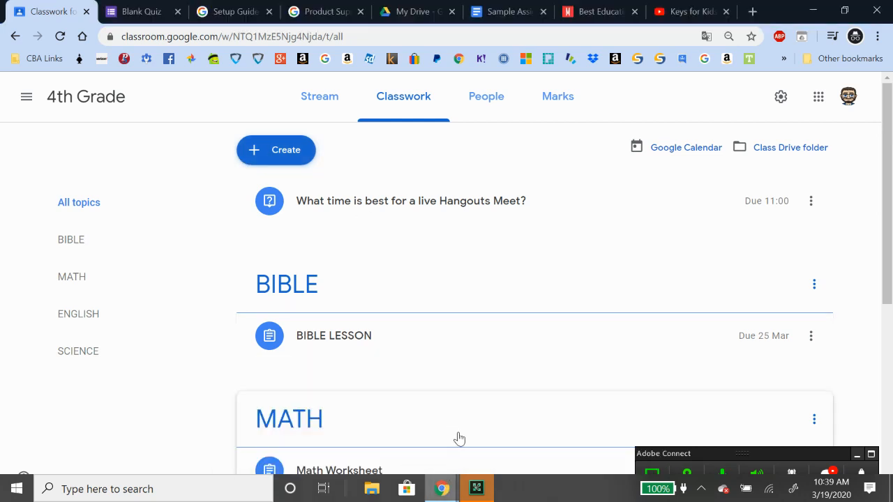
Move the My Drive tab next to the Classwork tab
left_click(407, 14)
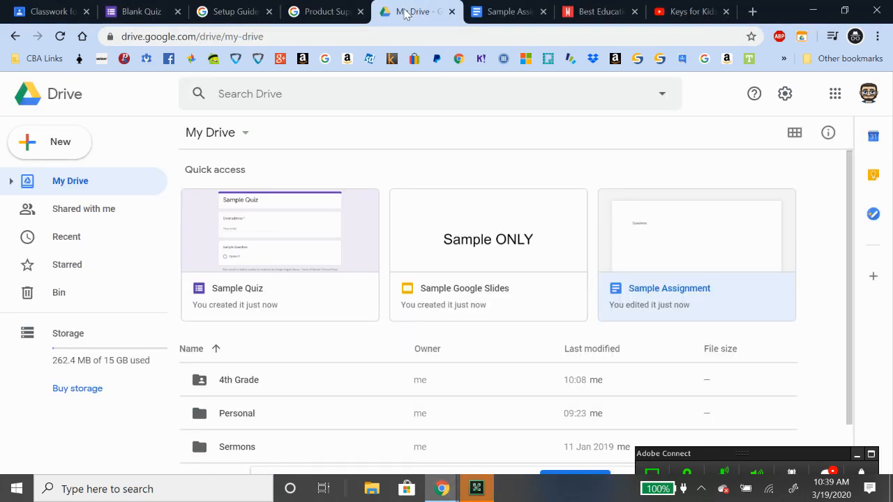
left_click_drag(407, 13, 145, 10)
scroll(732, 233, "down", 1)
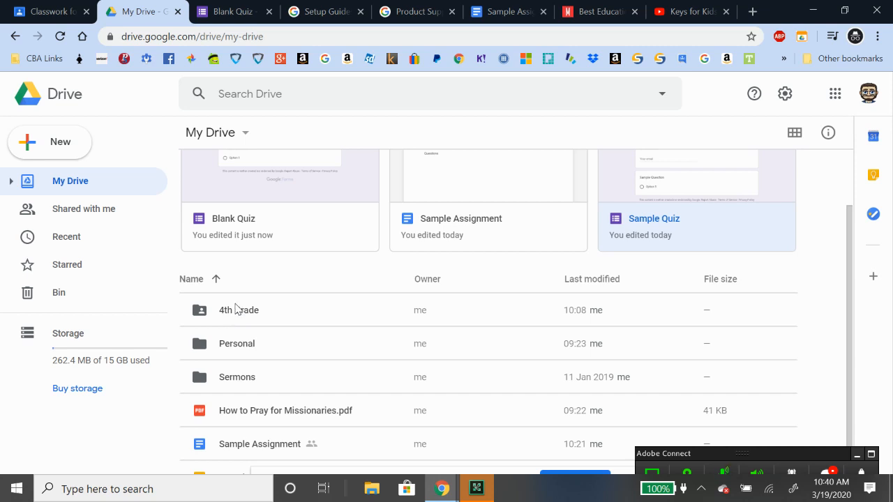
Open the 4th Grade folder, then the empty BIBLE LESSON folder inside it
double_click(235, 314)
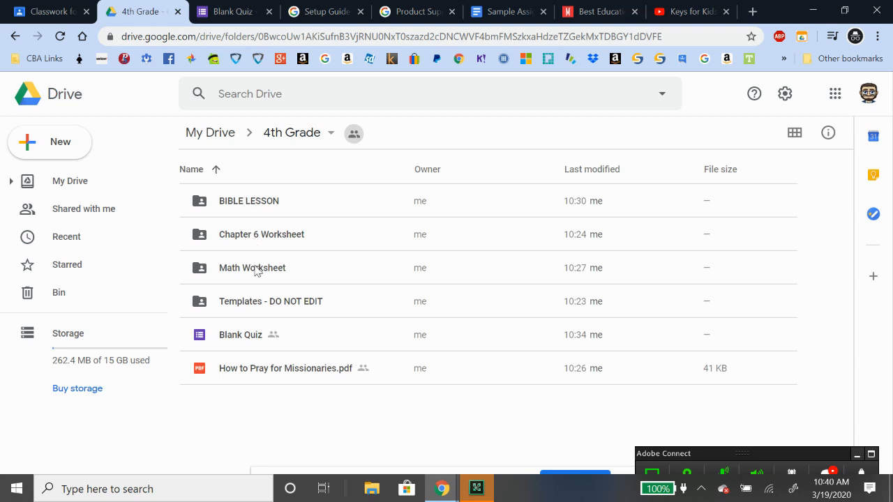
left_click(255, 209)
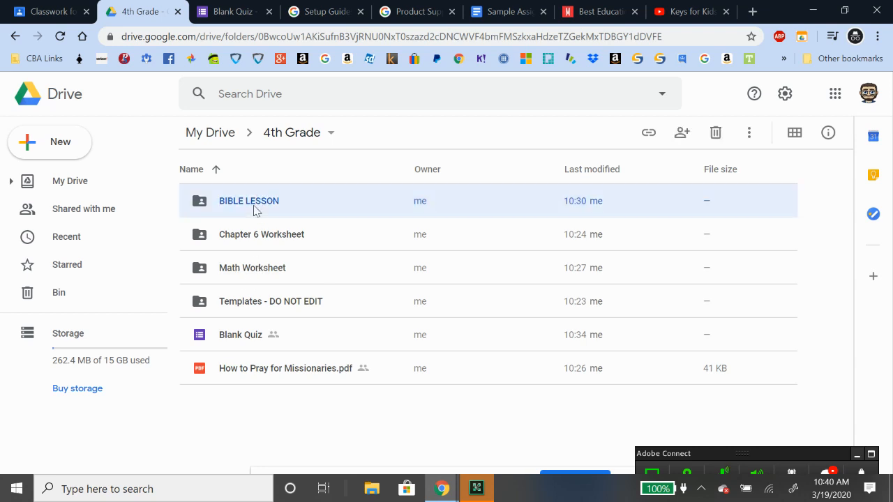
left_click(260, 245)
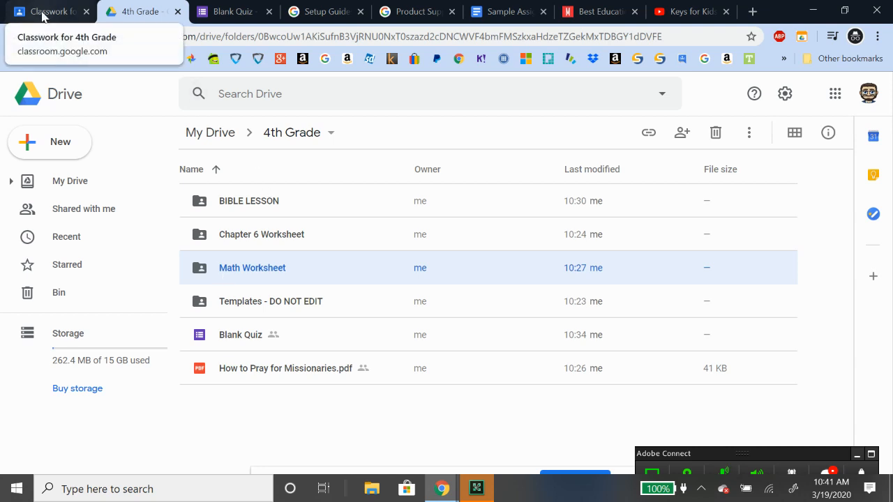
double_click(266, 203)
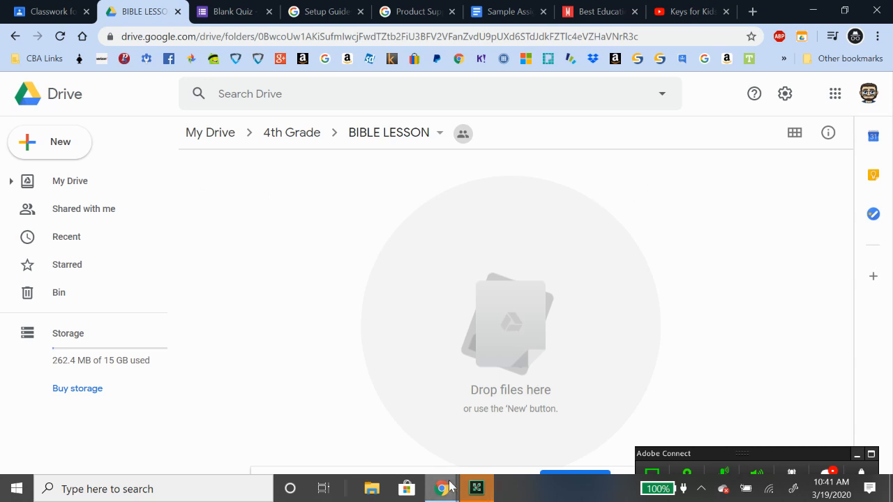
Open Google Drive in a new tab of the Christian Thought class window
mouse_move(442, 489)
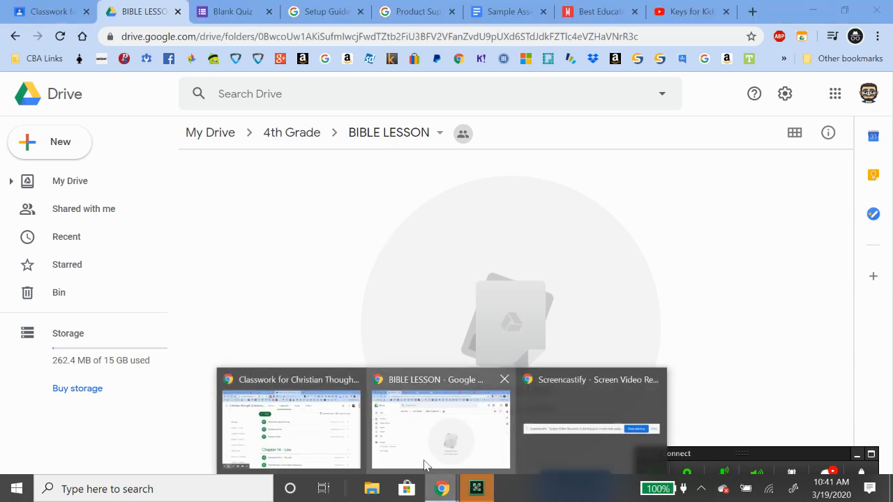
left_click(300, 431)
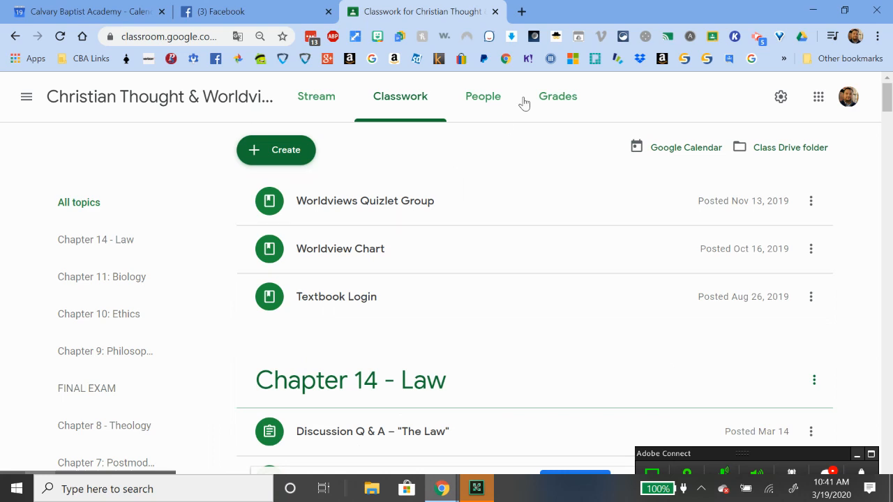
left_click(522, 11)
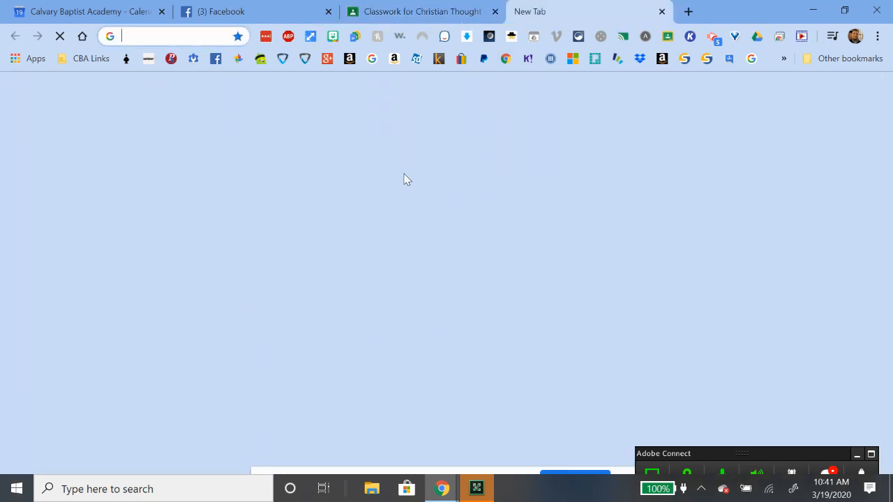
left_click(436, 364)
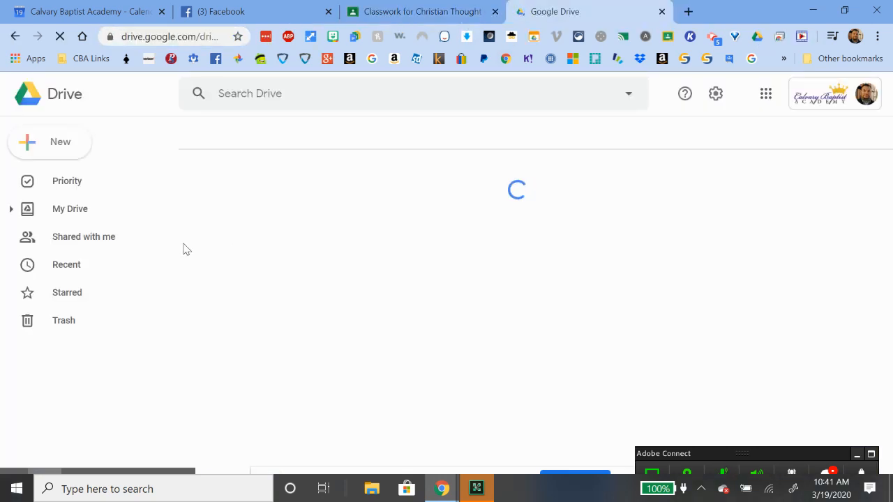
Show Drive's Starred list, with folders like BIBLE STUDIES, Google Photos and SERMON SERIES
left_click(74, 296)
left_click(80, 334)
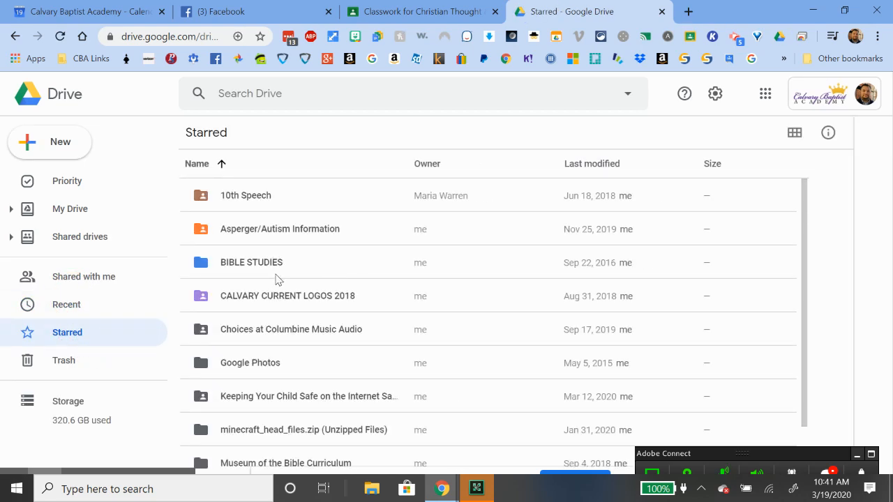
scroll(276, 286, "down", 1)
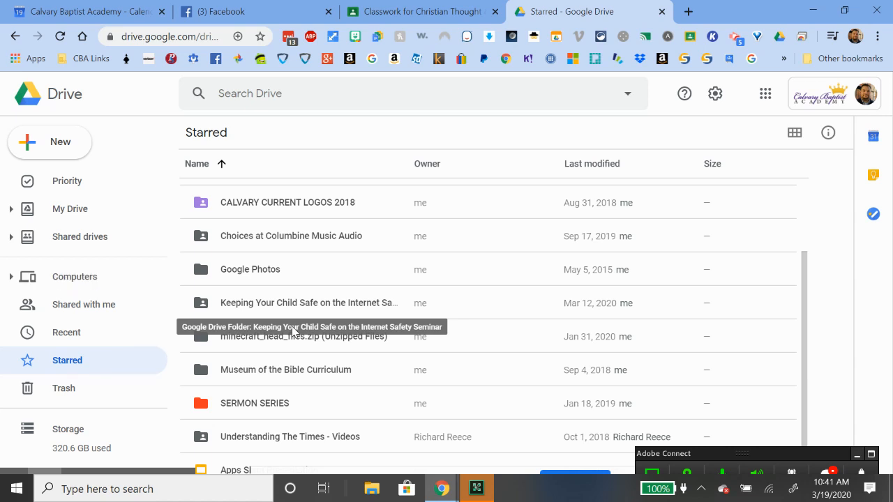
scroll(300, 311, "up", 1)
scroll(301, 311, "down", 1)
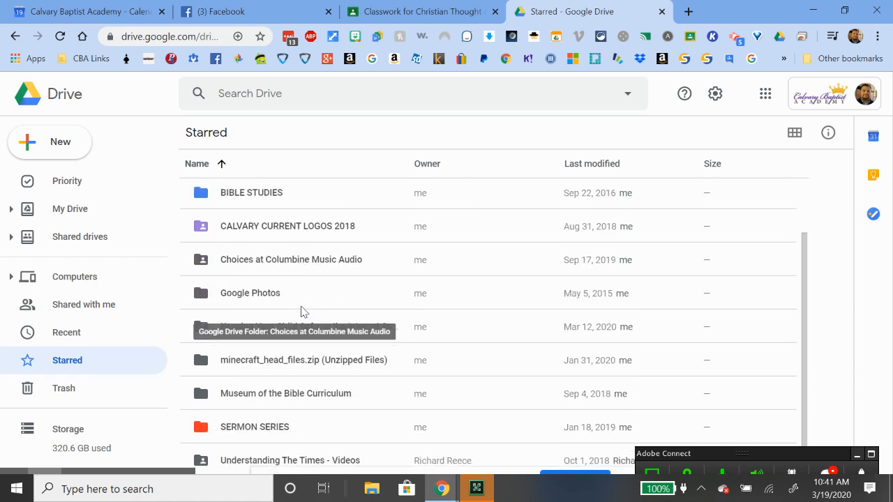
Search Drive for 'google classroom'
scroll(302, 311, "up", 1)
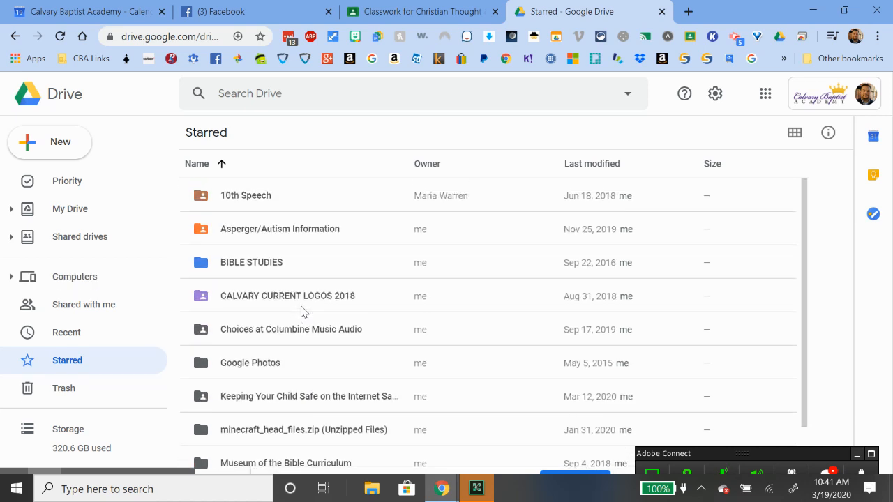
left_click(269, 94)
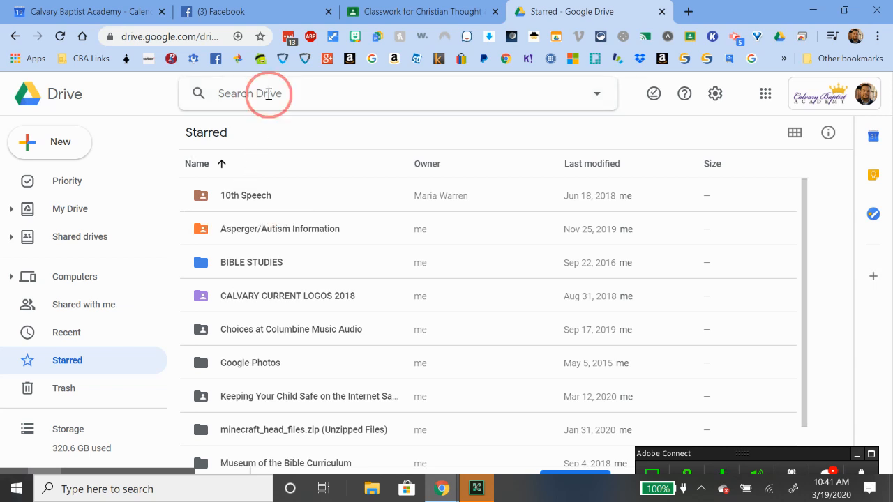
type("google cl")
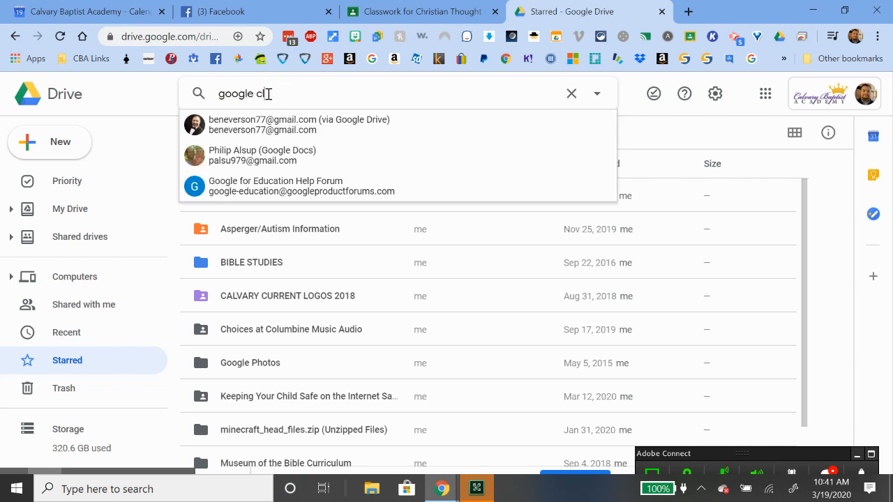
type("assroom")
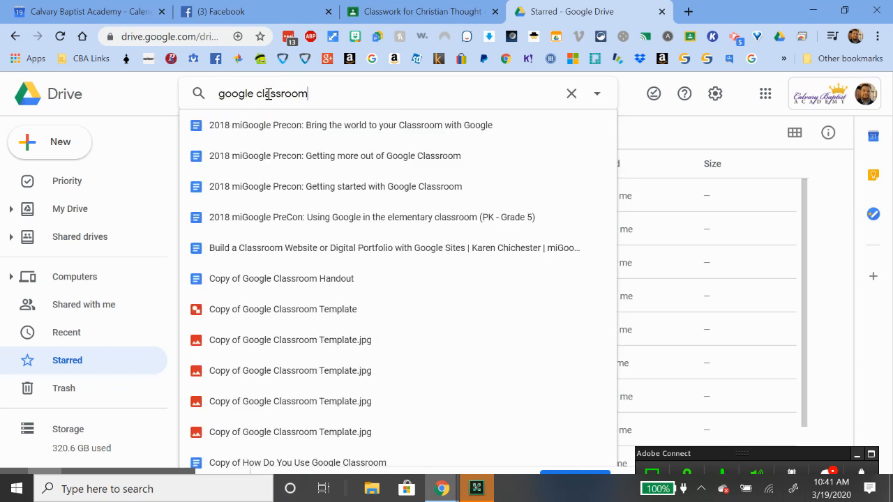
key("Return")
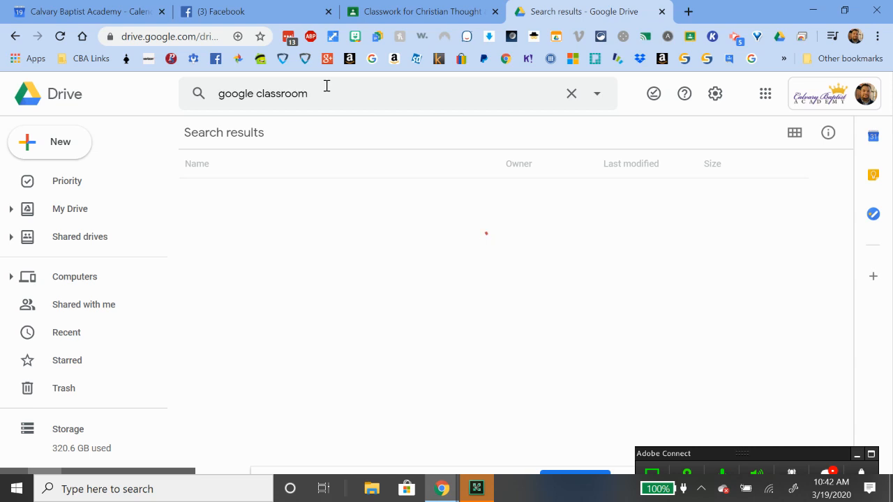
Search Drive for 'logic' and scroll through the matching lessons, tests and quizzes
left_click(198, 95)
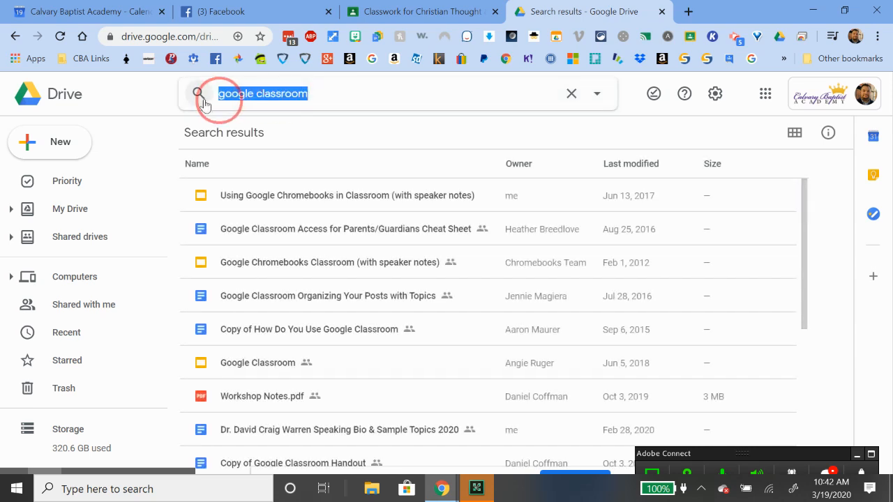
type("logi")
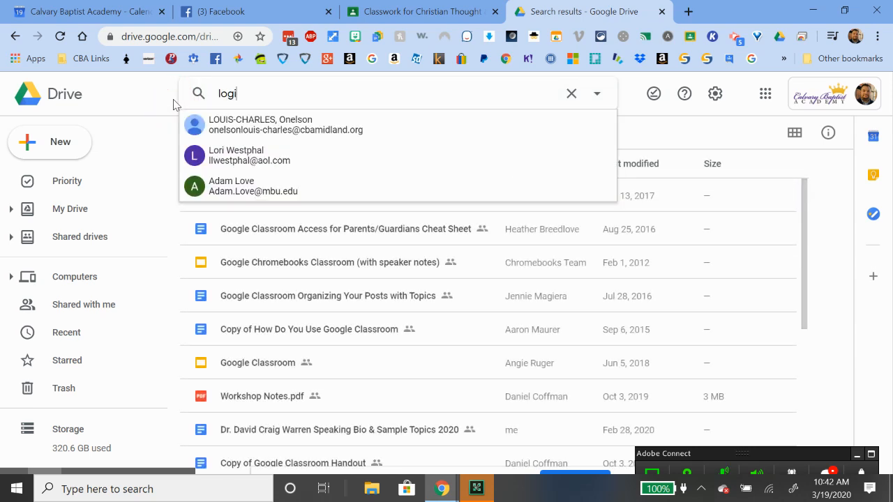
type("c\\")
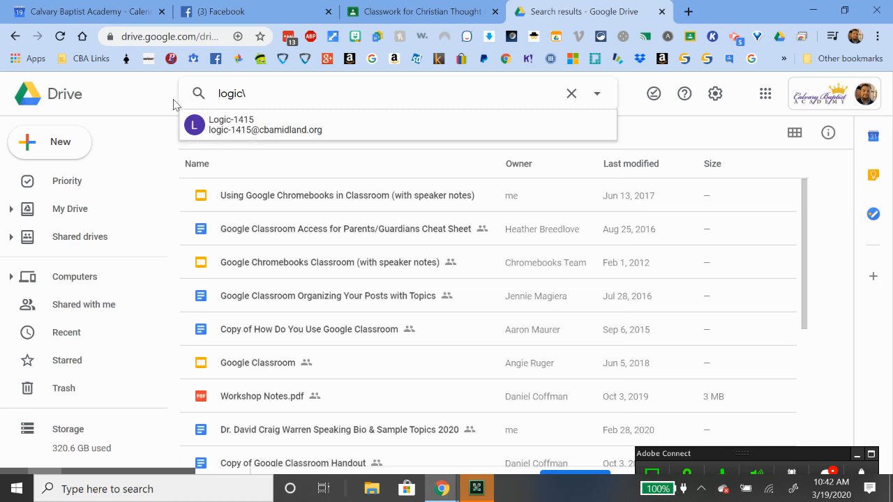
key("Return")
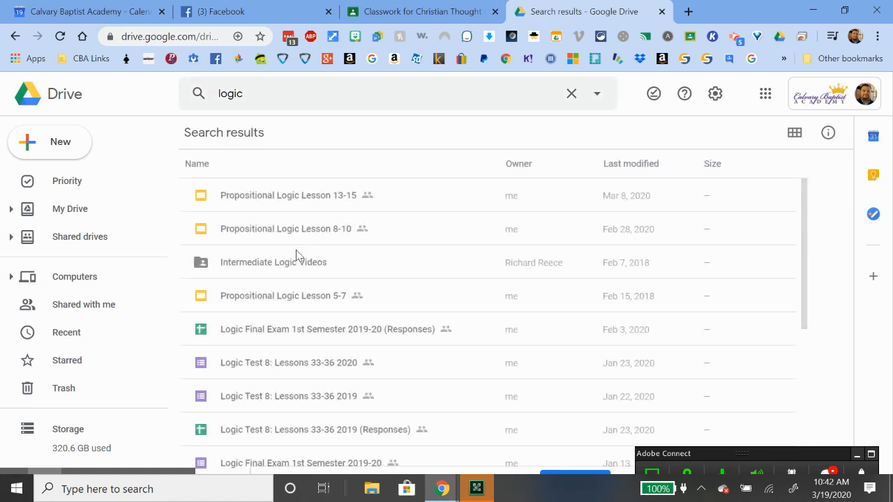
left_click(282, 261)
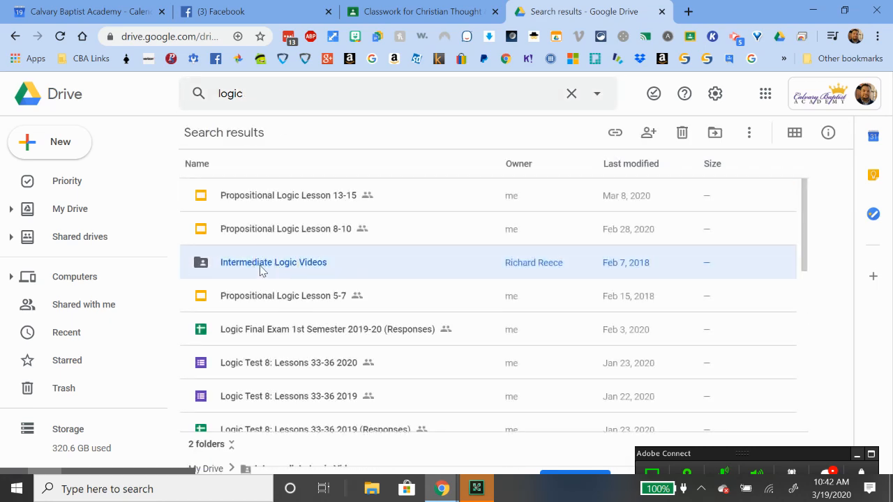
scroll(269, 267, "down", 2)
scroll(261, 270, "down", 5)
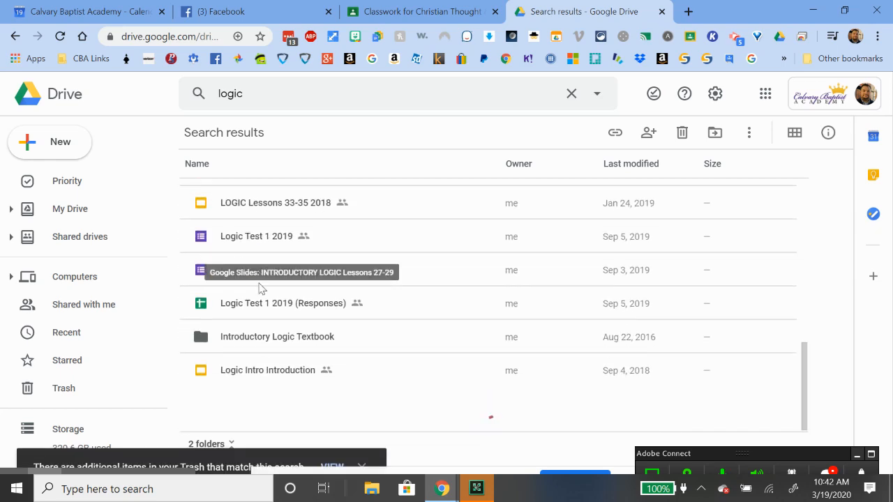
scroll(265, 310, "down", 5)
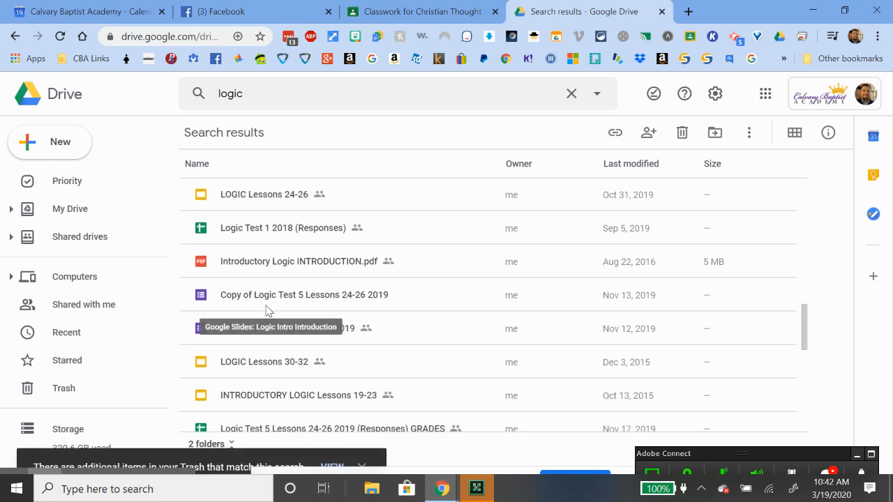
scroll(266, 311, "down", 5)
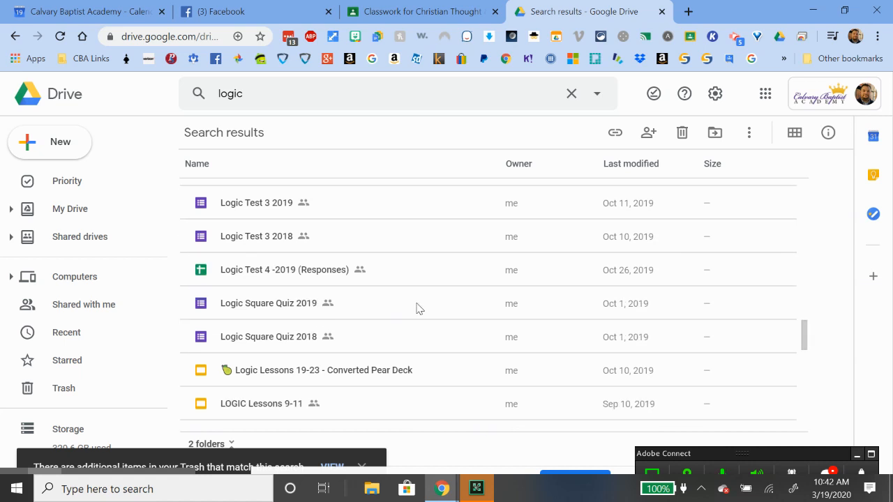
scroll(416, 306, "down", 6)
scroll(417, 307, "down", 6)
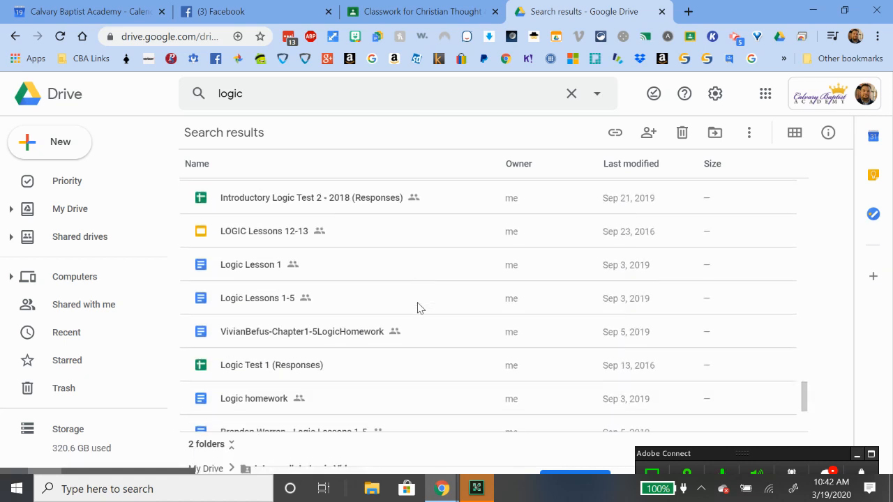
scroll(417, 307, "down", 1)
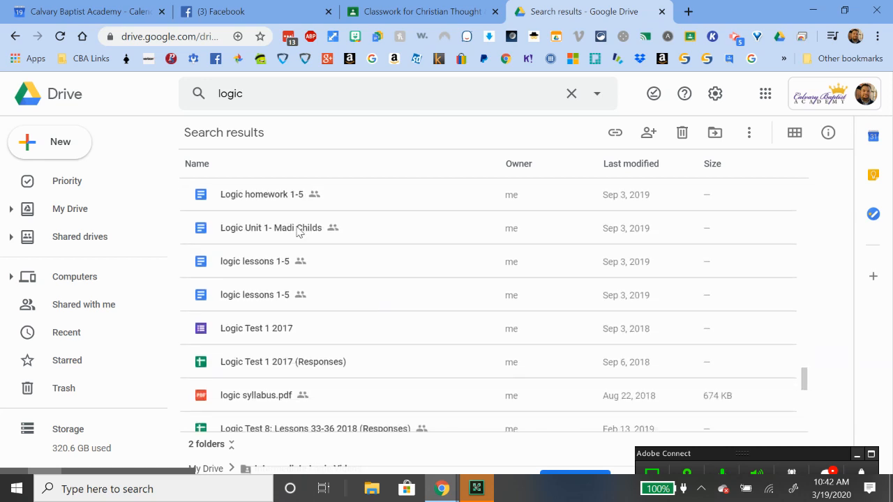
left_click(275, 95)
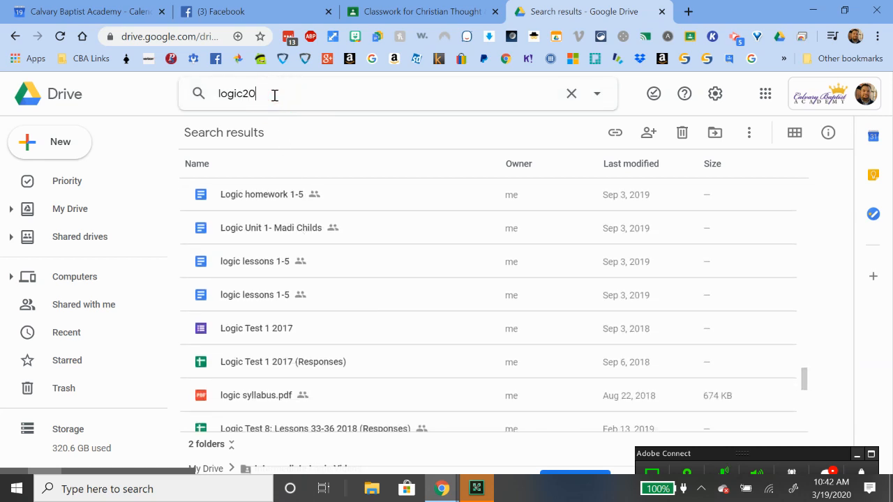
Narrow the search to 'logic 2019', closing the Logic Test 5 form opened by mistake
type("2019")
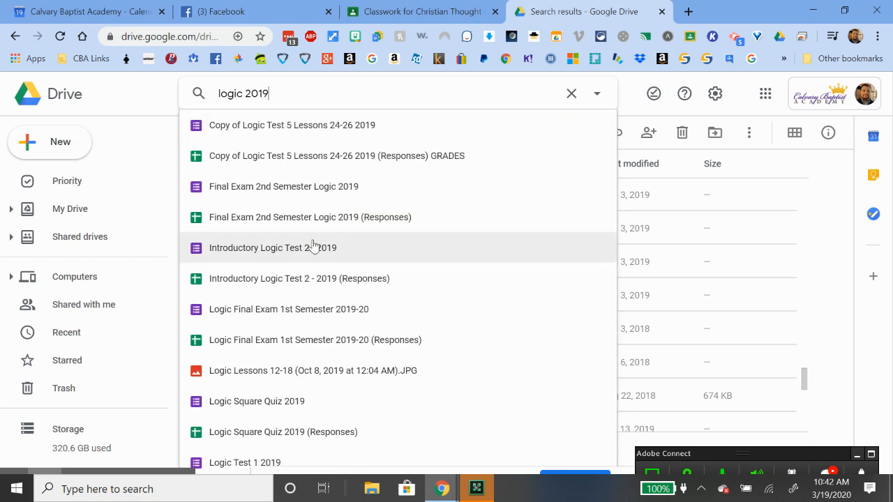
left_click(363, 125)
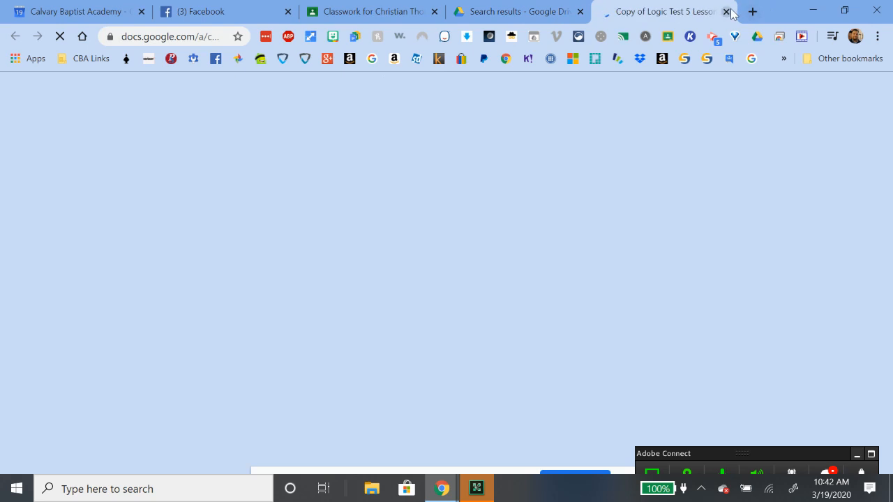
key("ctrl+w")
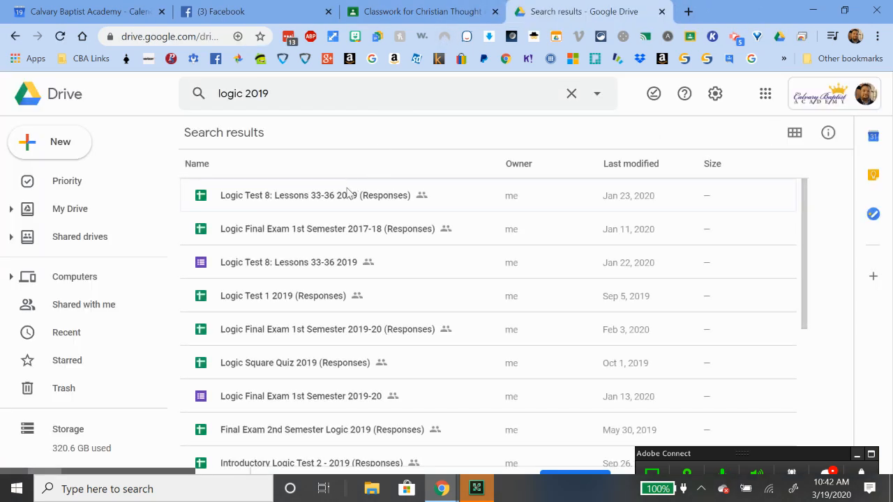
Scroll through the 'logic 2019' results, then return to the Christian Thought class's classwork
scroll(344, 206, "down", 2)
scroll(346, 209, "down", 1)
scroll(365, 245, "down", 2)
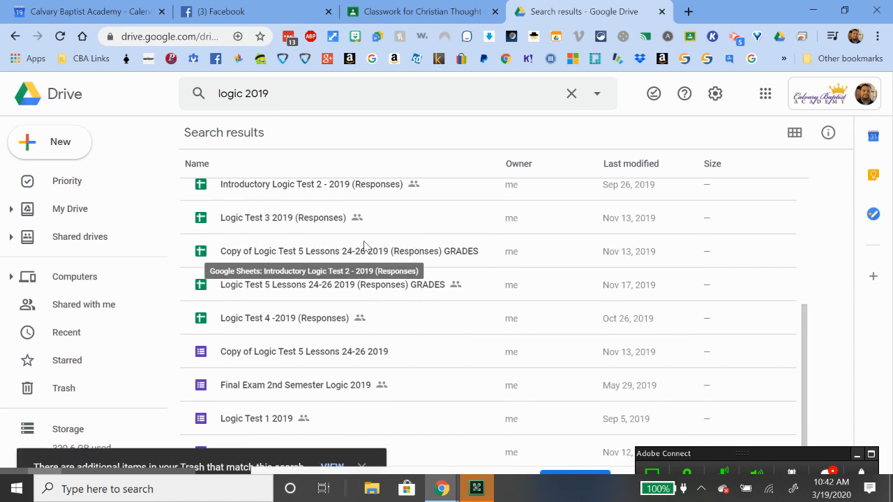
scroll(365, 245, "down", 1)
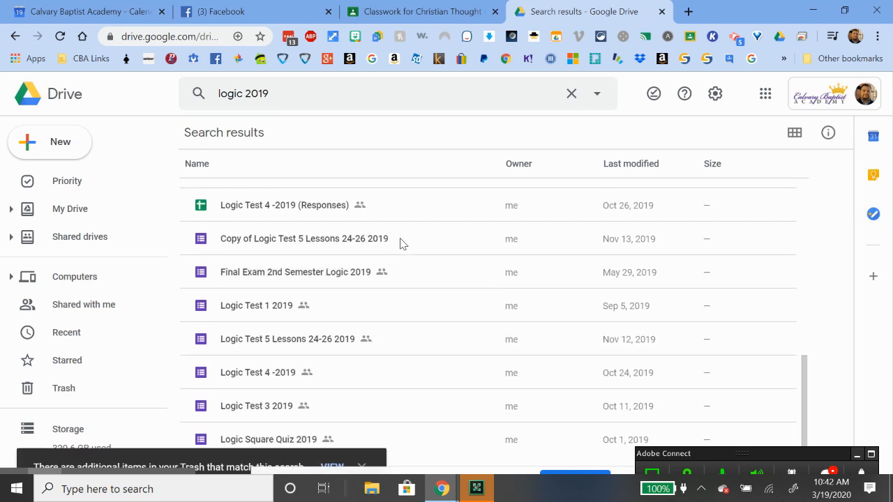
scroll(412, 351, "down", 5)
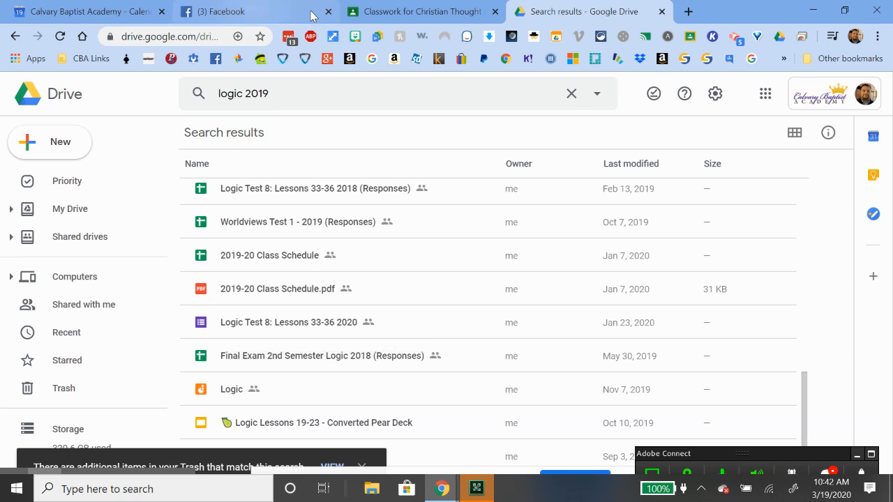
left_click(396, 13)
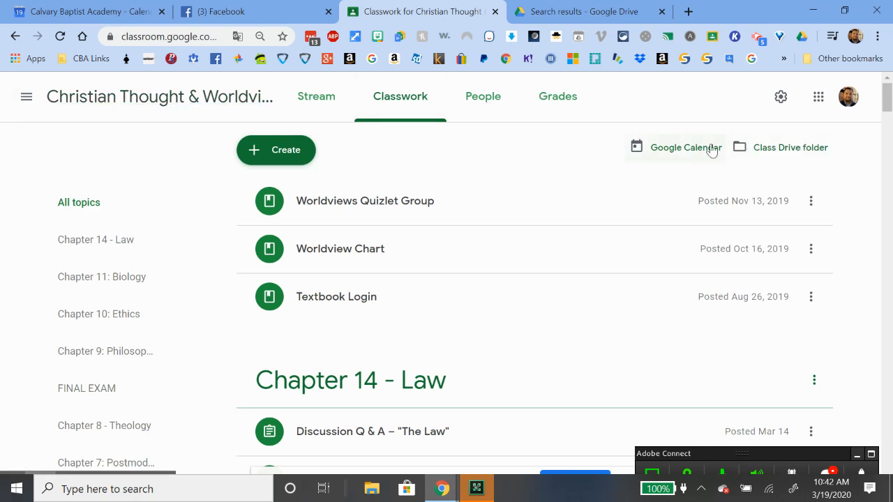
Open the class Drive folder and browse the Chapter 1 Questions submission files
left_click(789, 149)
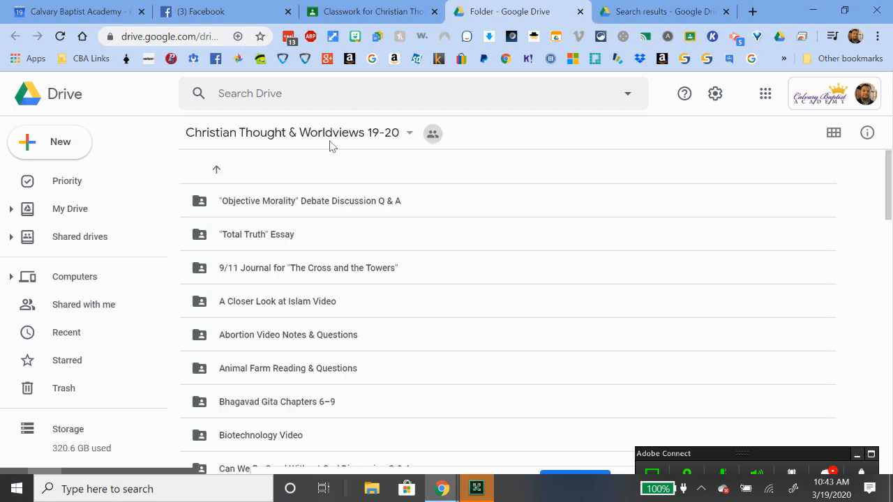
scroll(299, 223, "down", 12)
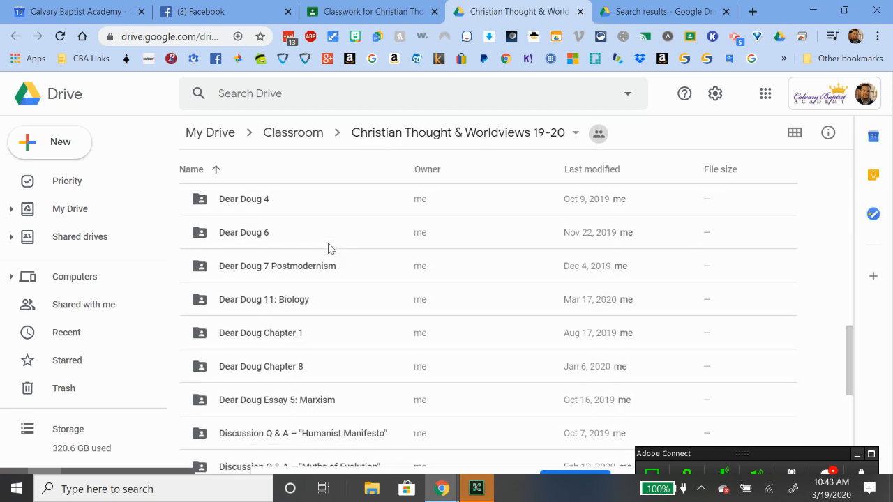
scroll(330, 248, "down", 5)
scroll(330, 248, "up", 15)
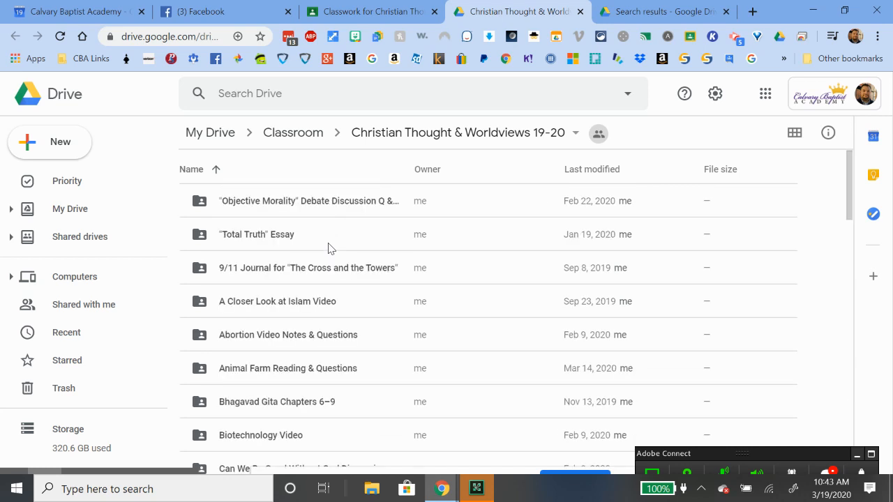
scroll(330, 248, "down", 1)
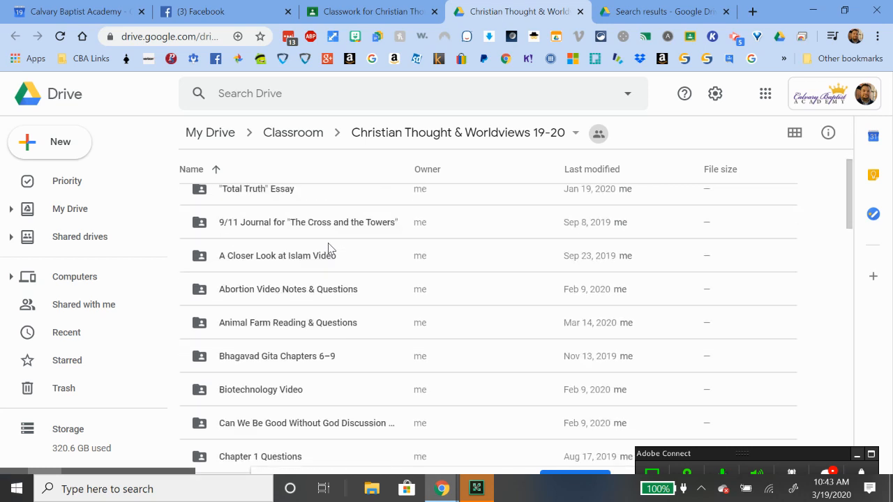
double_click(289, 457)
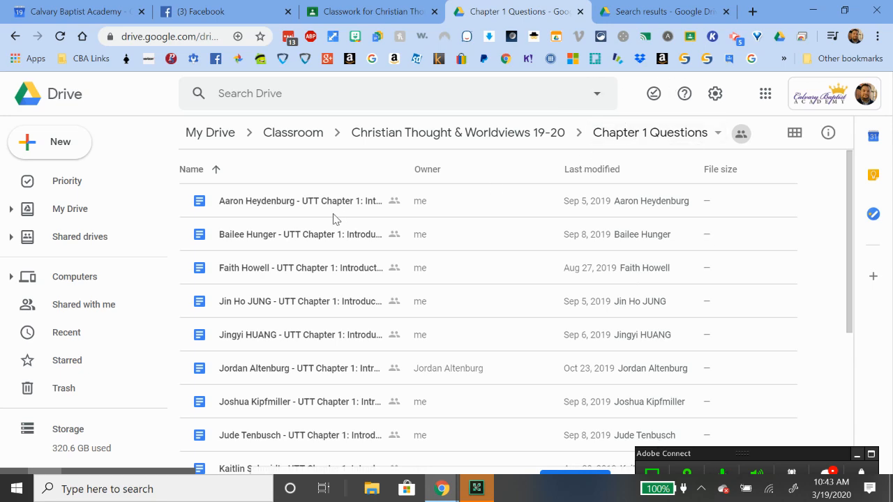
scroll(309, 300, "down", 5)
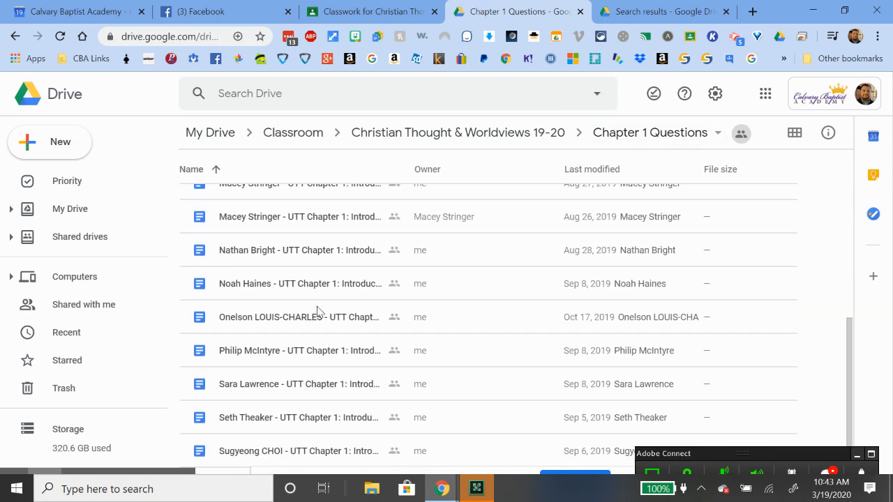
scroll(317, 312, "up", 5)
scroll(318, 314, "down", 5)
scroll(319, 315, "up", 5)
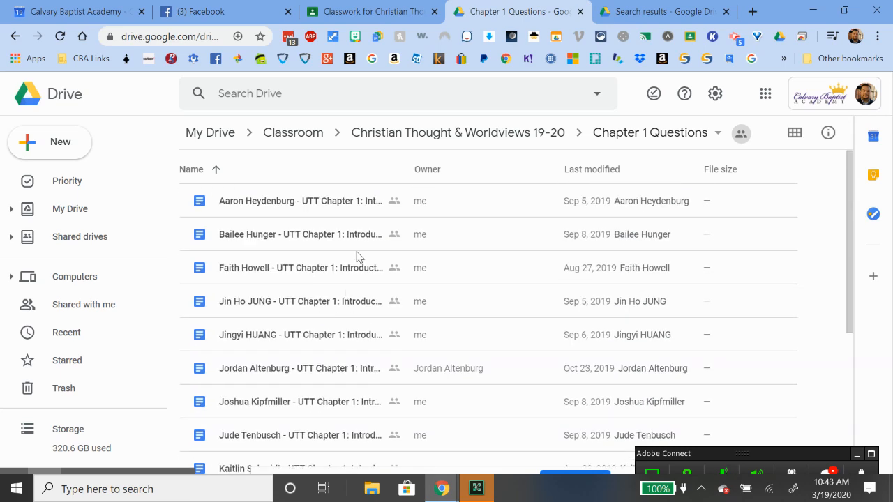
Return to the Christian Thought & Worldviews Classwork page and scroll through it
left_click(369, 12)
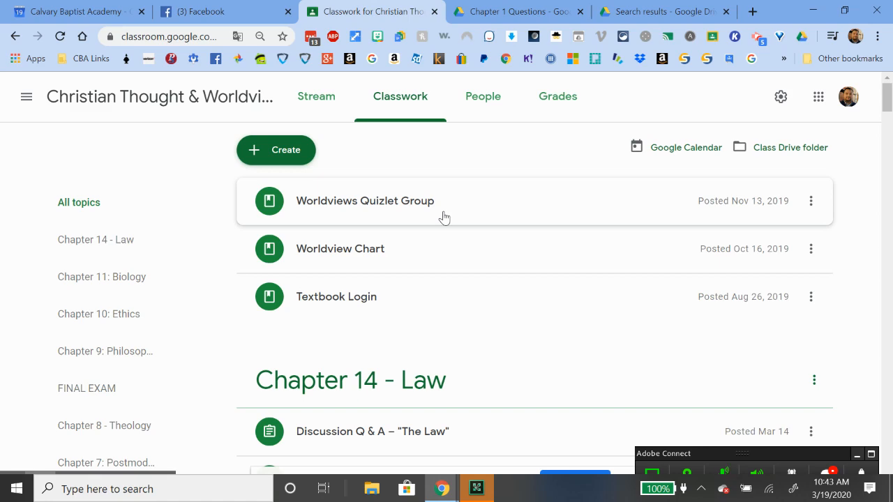
scroll(476, 319, "down", 3)
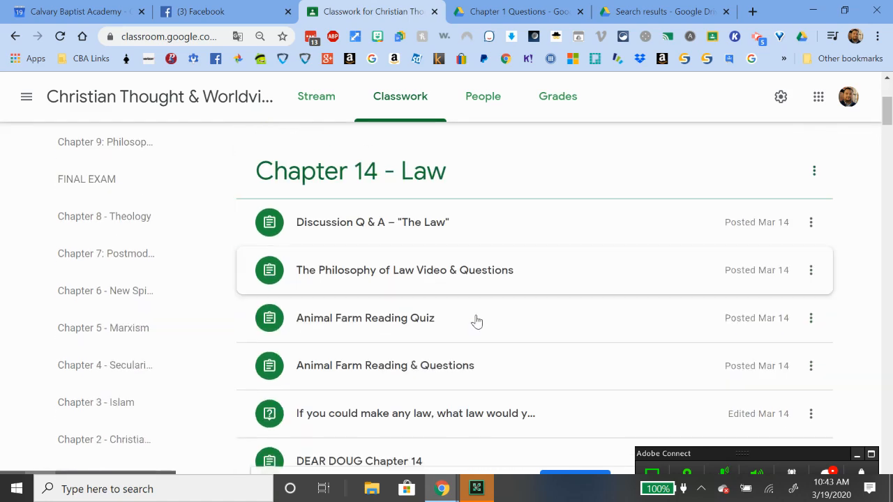
scroll(454, 319, "up", 3)
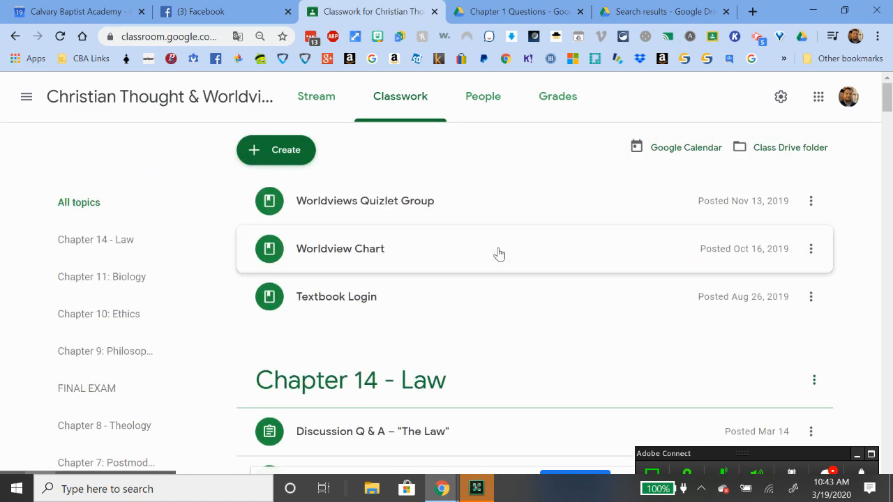
Glance at the class calendar's 16–22 March 2020 week, then switch to the BIBLE LESSON Drive window
left_click(675, 151)
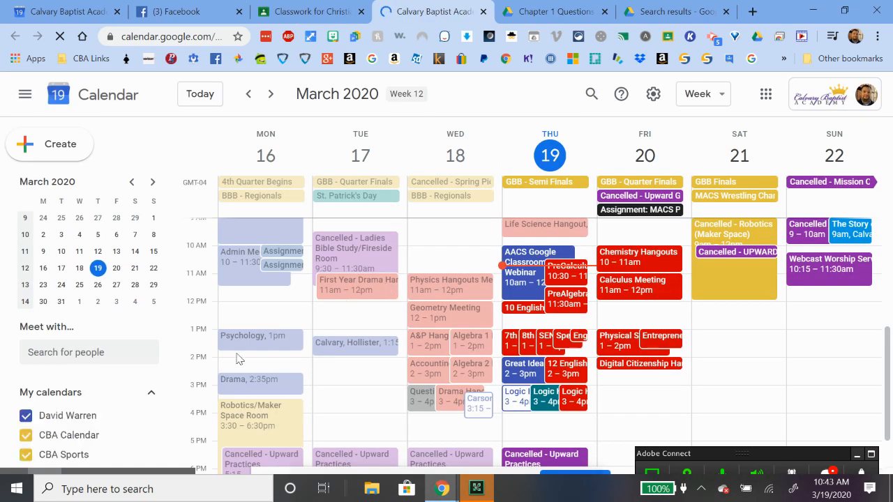
scroll(147, 357, "down", 4)
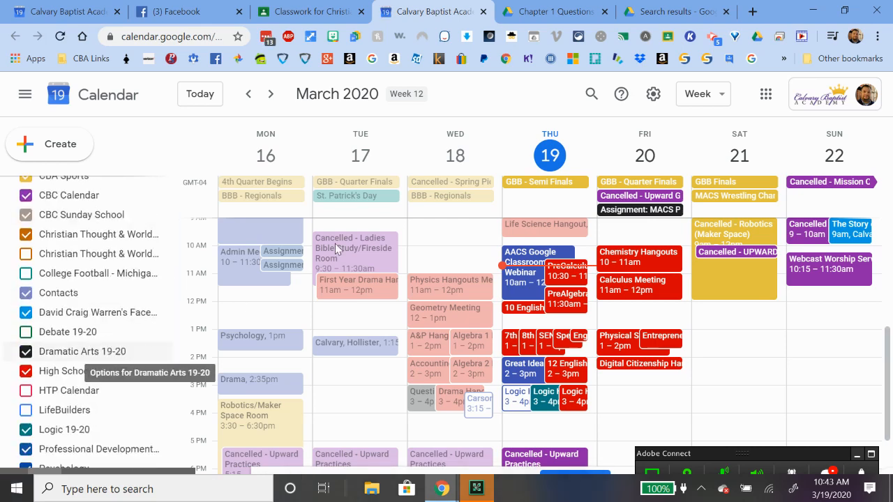
mouse_move(446, 490)
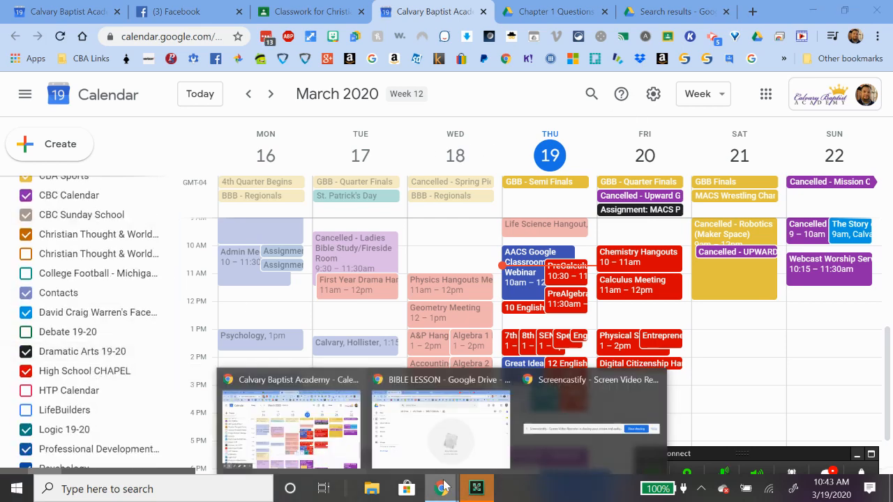
left_click(496, 412)
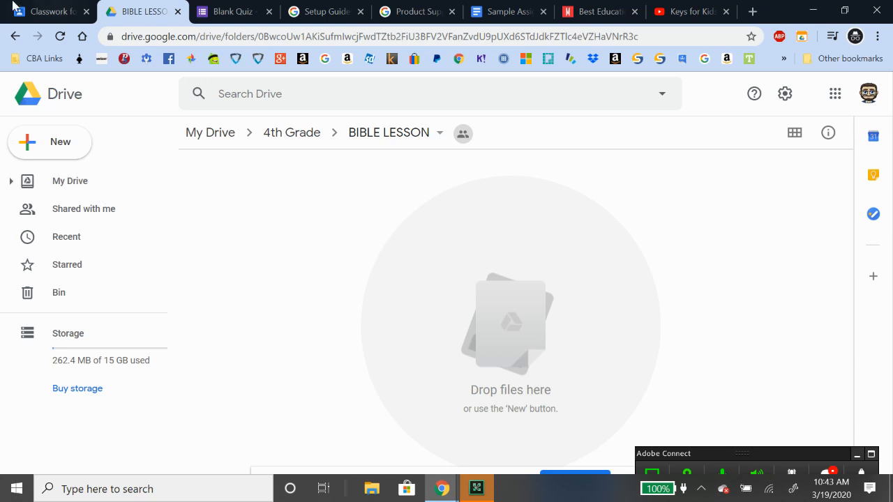
Open the 4th Grade class's Google Calendar and dismiss the notifications prompt
left_click(52, 11)
left_click(685, 152)
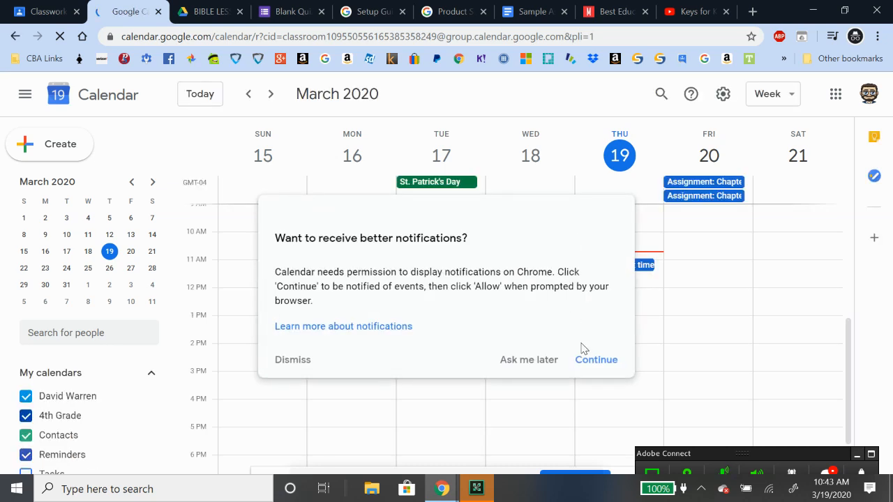
left_click(595, 360)
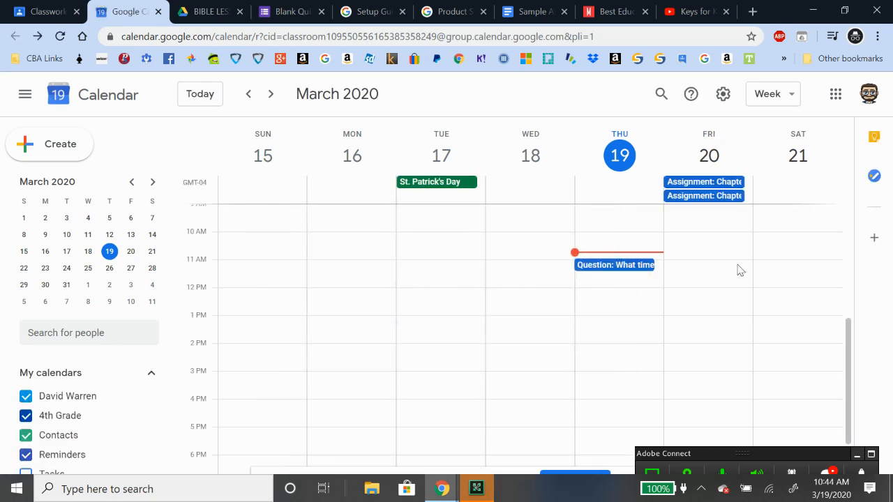
scroll(798, 296, "up", 2)
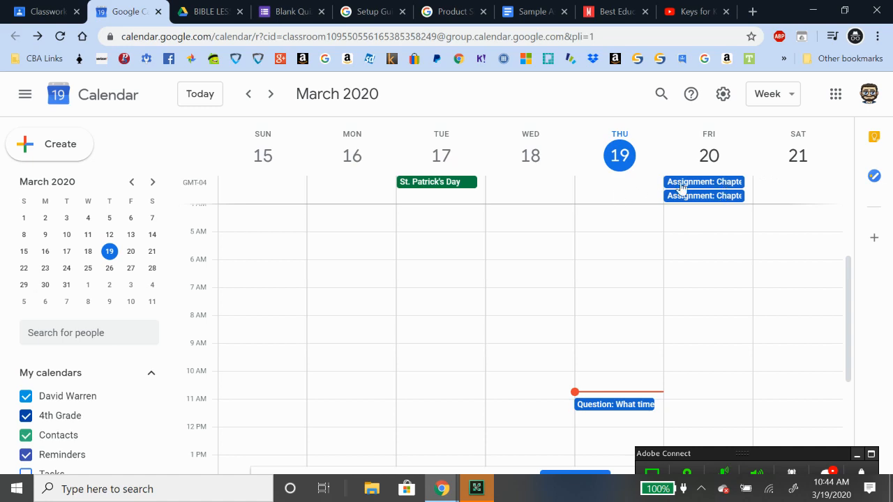
Show the details of Friday's Chapter 8 Review assignment instead of the Chapter 6 Worksheet
left_click(733, 197)
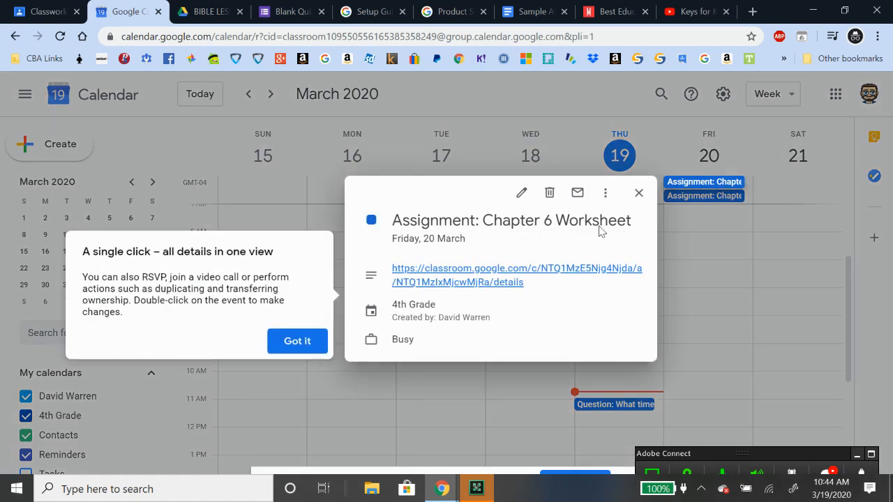
left_click(309, 341)
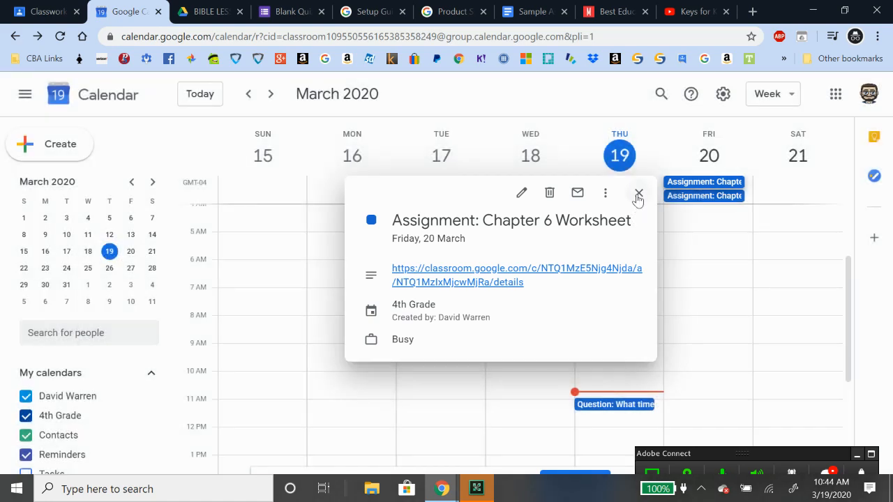
left_click(639, 194)
left_click(713, 198)
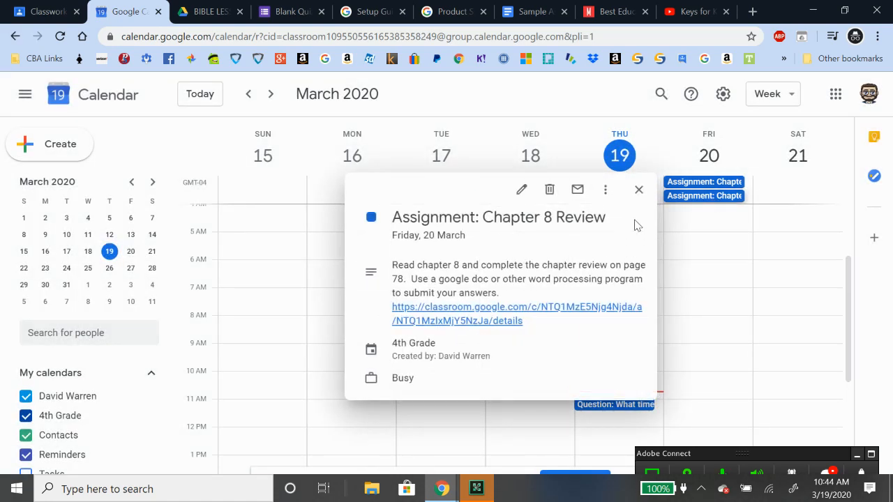
View the Chapter 8 Review assignment page in Classroom, then close it and the event details
left_click(480, 318)
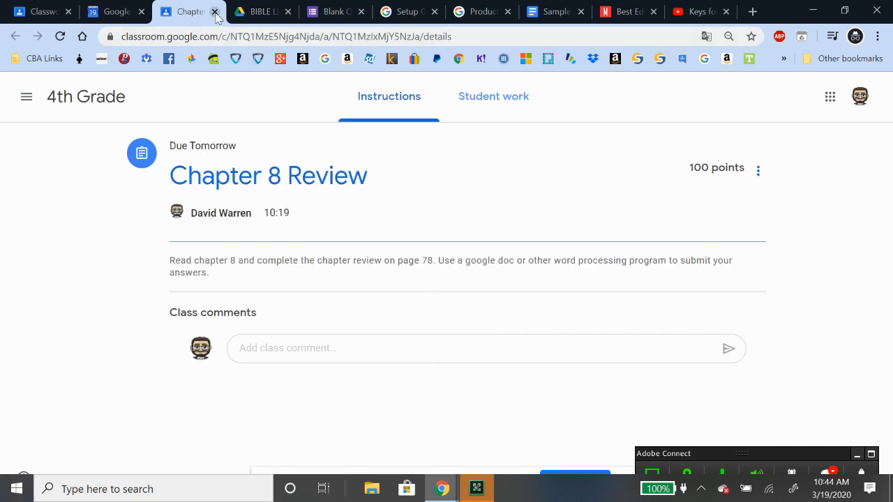
left_click(215, 12)
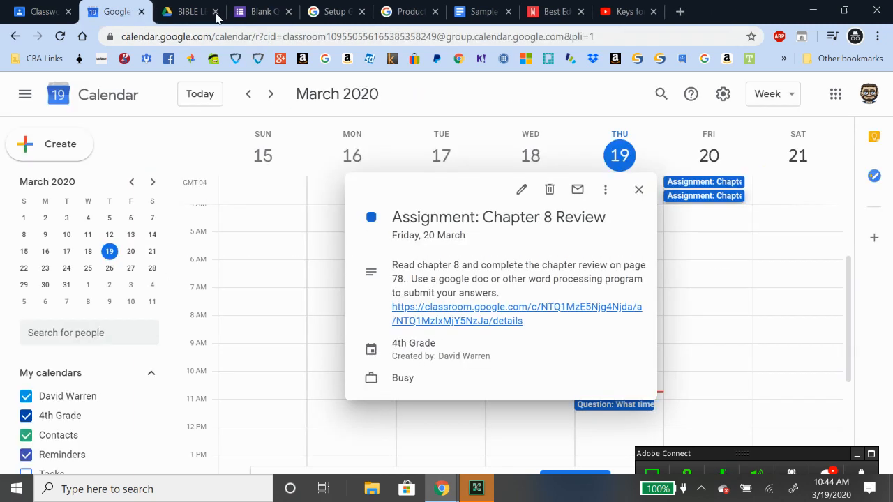
left_click(638, 189)
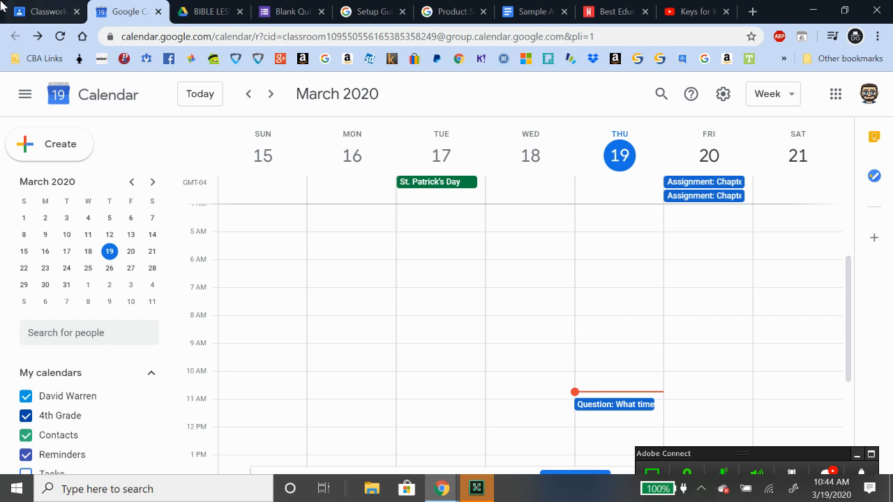
Return to the 4th Grade Classwork page and switch to the school calendar window
left_click(24, 16)
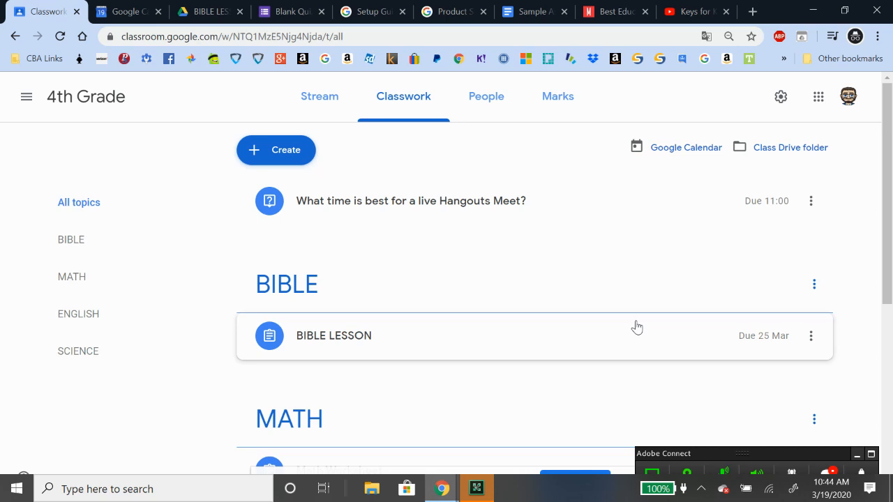
scroll(620, 342, "down", 5)
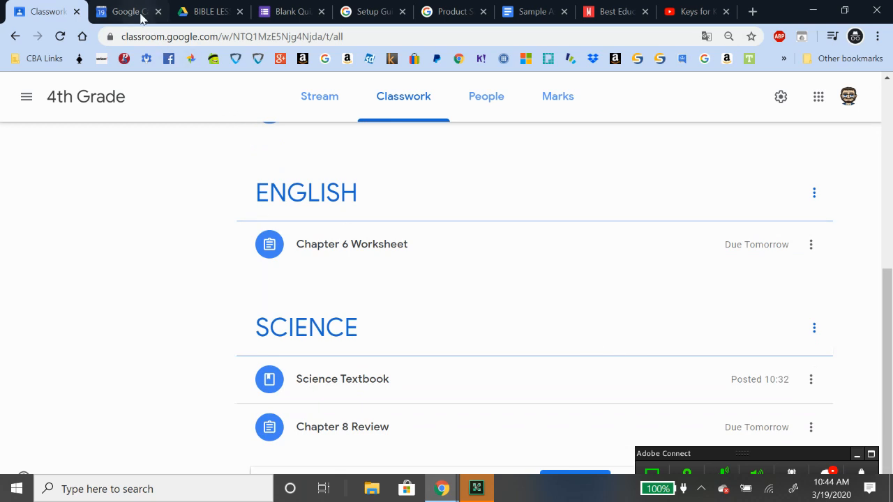
left_click(440, 486)
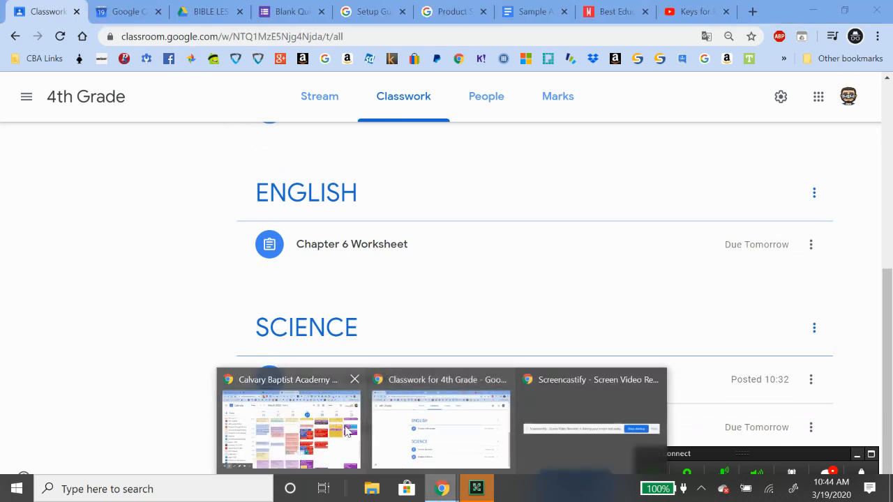
left_click(342, 427)
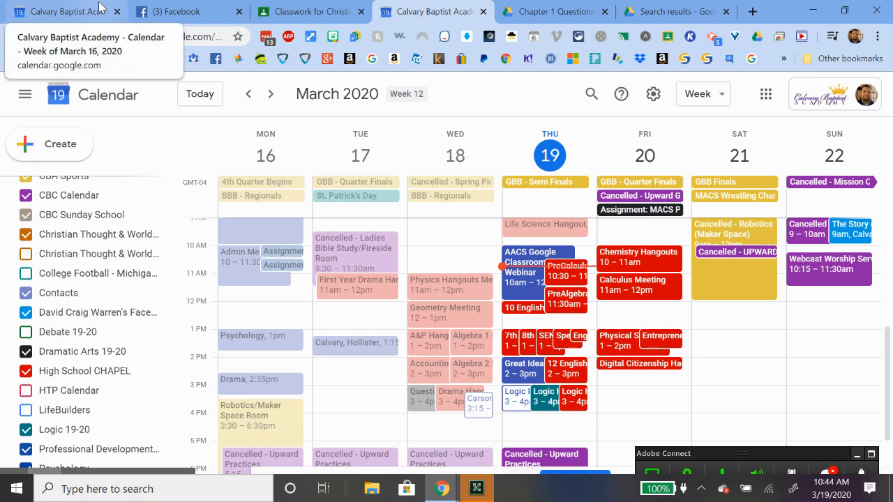
Bring up the Christian Thought & Worldviews Classwork page and scroll through its assignments
left_click(78, 8)
left_click(309, 12)
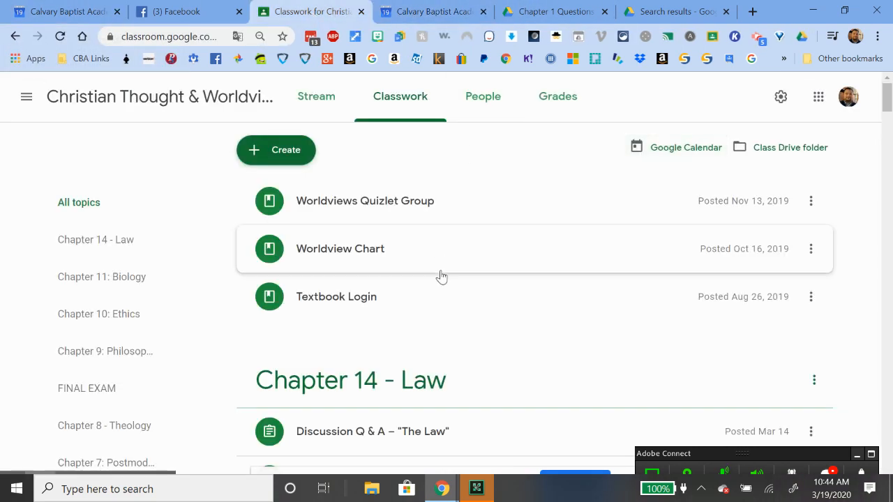
scroll(456, 297, "down", 4)
scroll(456, 299, "down", 4)
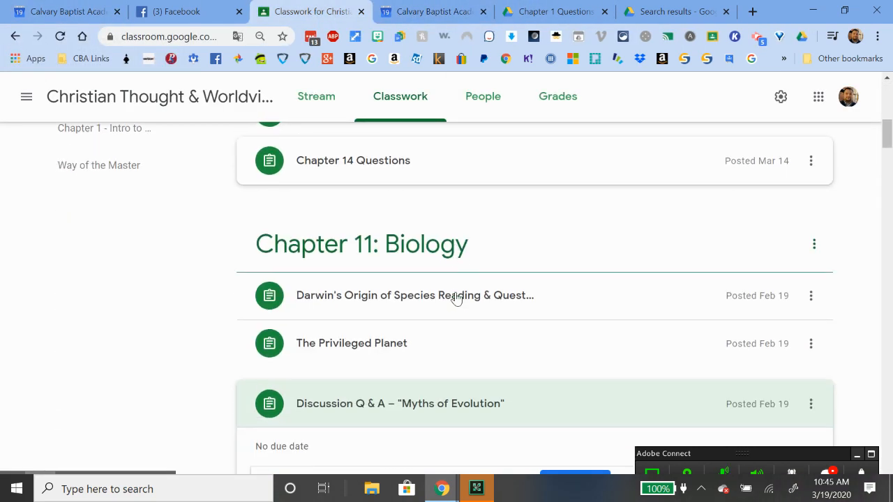
scroll(457, 298, "up", 2)
scroll(454, 299, "up", 3)
scroll(432, 304, "down", 3)
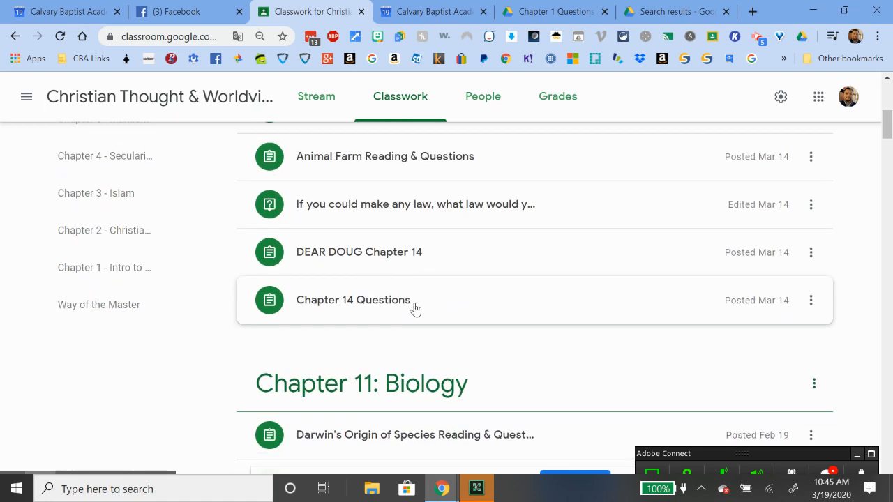
Open one of the 18 assigned students' Chapter 14 Questions documents
left_click(418, 307)
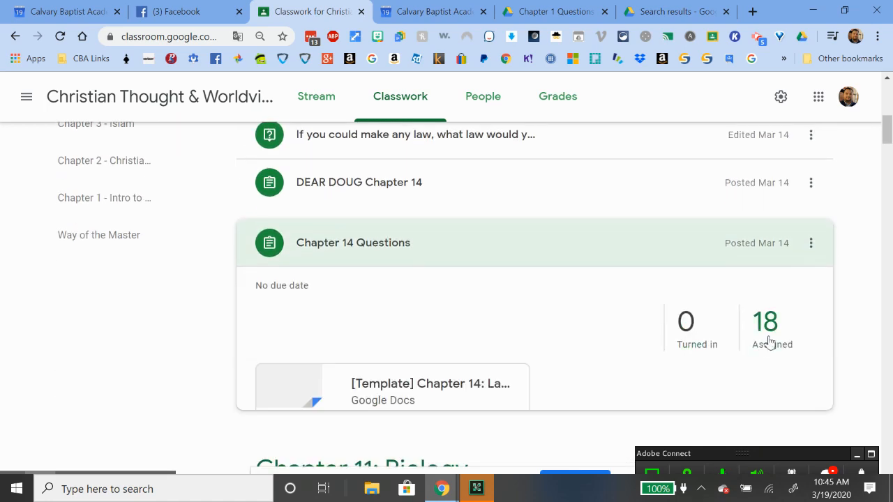
left_click(774, 326)
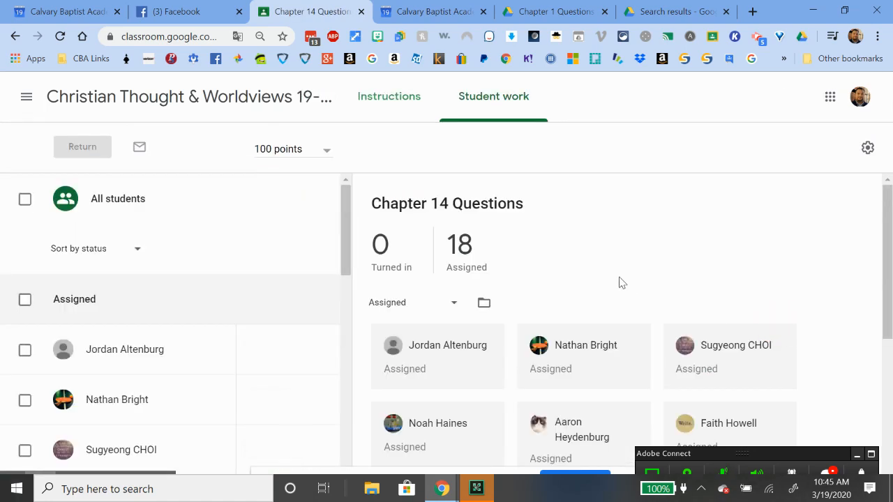
scroll(618, 282, "down", 2)
scroll(618, 296, "down", 1)
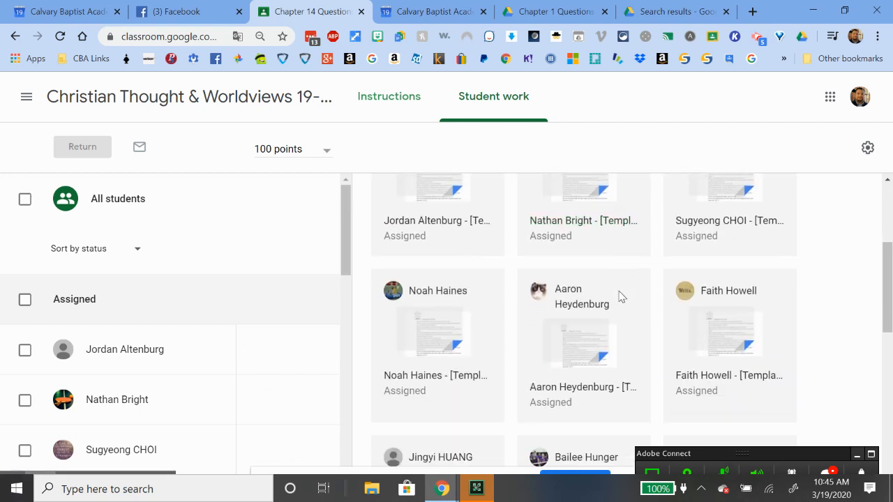
left_click(713, 328)
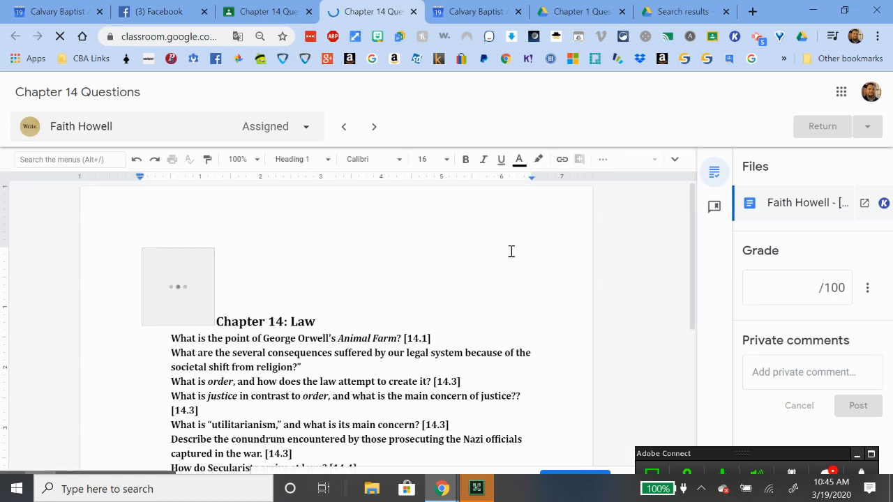
Select 'Orwell's Animal Farm' in the first question and start a comment on it
scroll(510, 251, "down", 2)
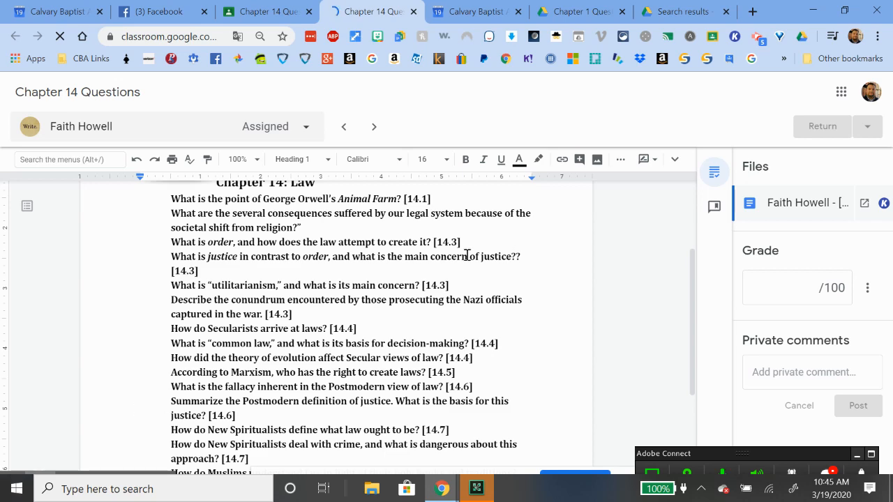
scroll(507, 275, "down", 2)
scroll(295, 263, "down", 1)
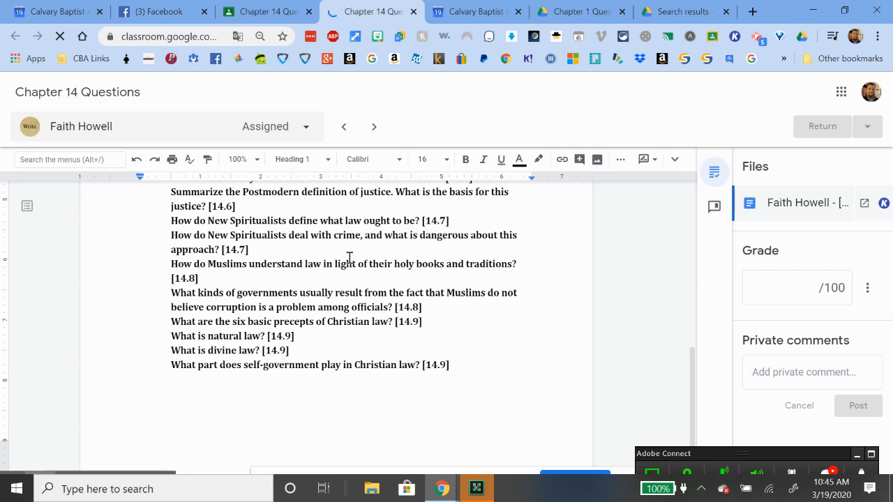
scroll(146, 251, "up", 4)
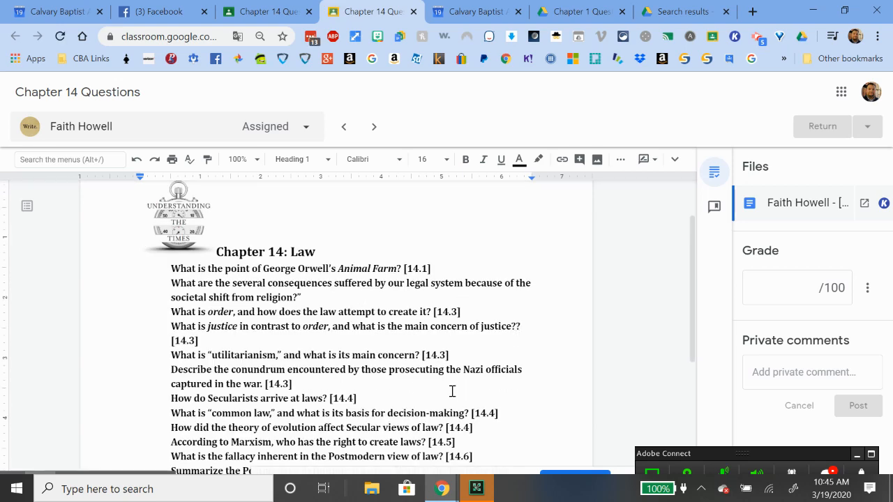
double_click(302, 267)
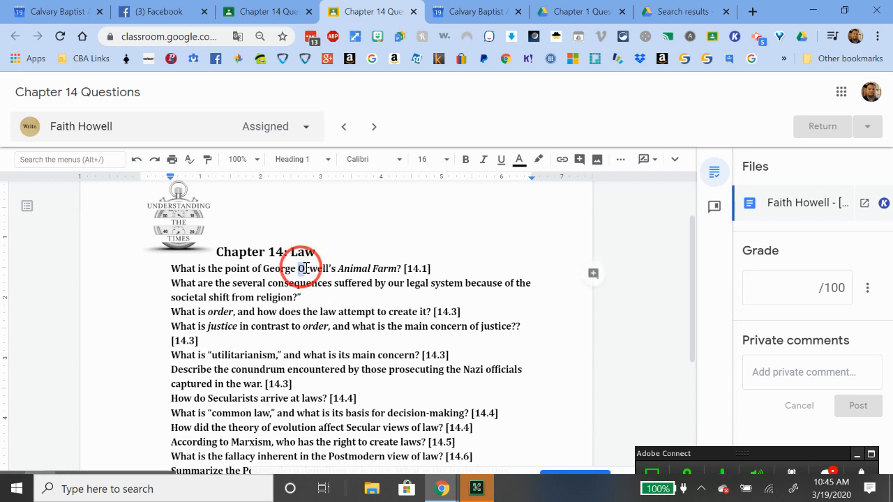
left_click_drag(334, 269, 401, 265)
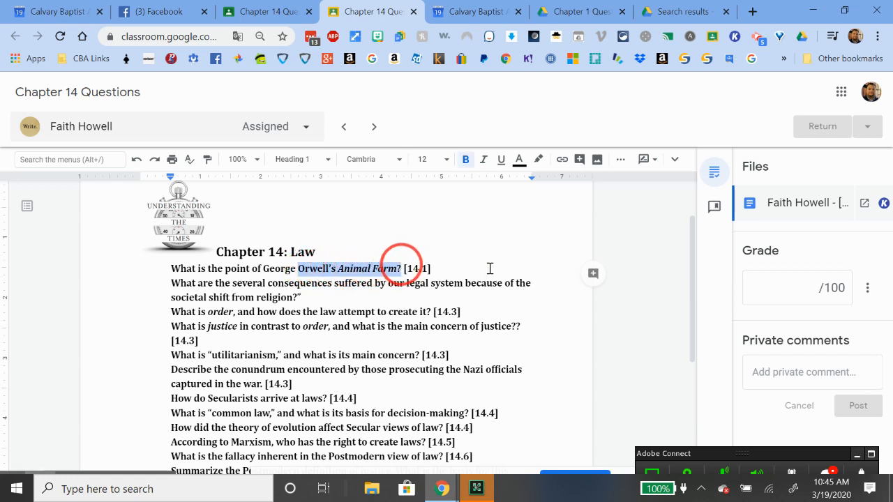
left_click(591, 276)
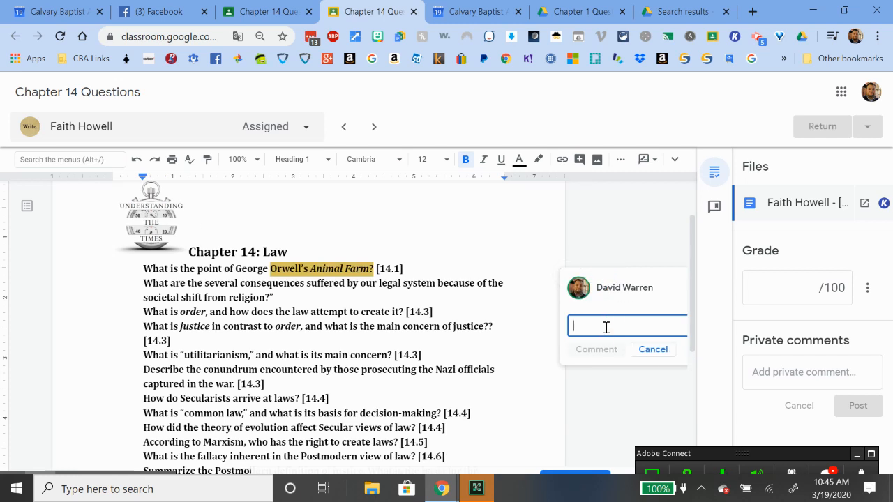
Post a comment greeting the student 'on Google Classroom', then scroll through the remaining questions
type("Hi GFato")
key("BackSpace")
type("Faith - Just doing a te")
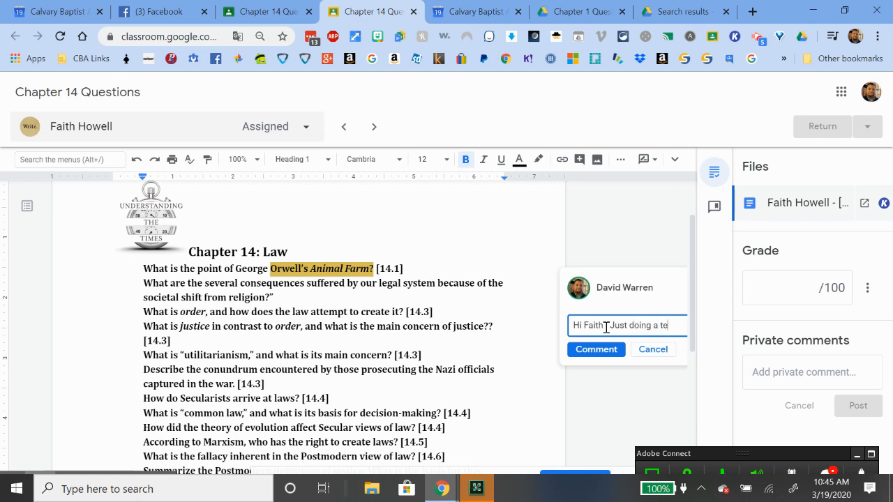
type("st on Go")
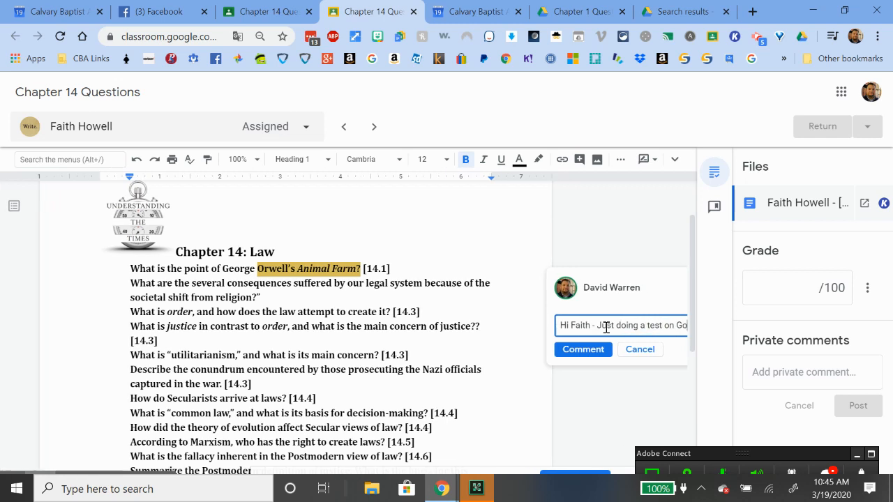
type("ogle Class")
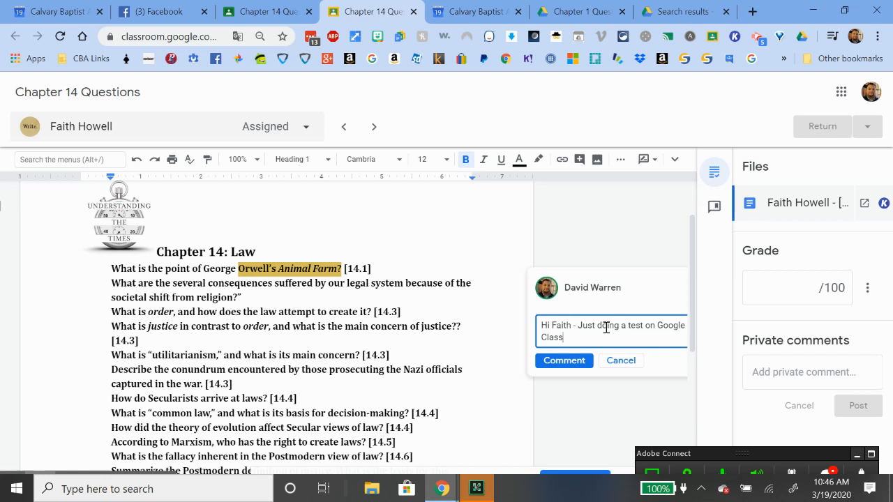
type("room")
left_click(566, 417)
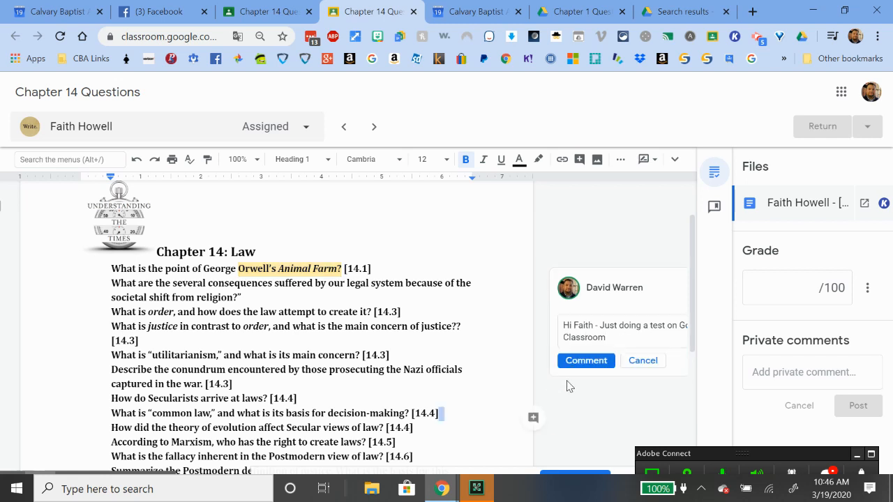
left_click(576, 361)
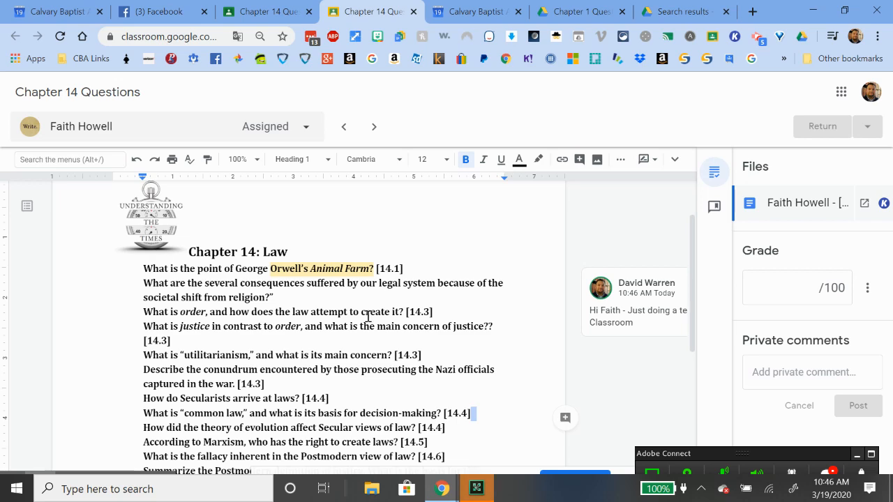
scroll(334, 388, "down", 2)
scroll(334, 388, "down", 3)
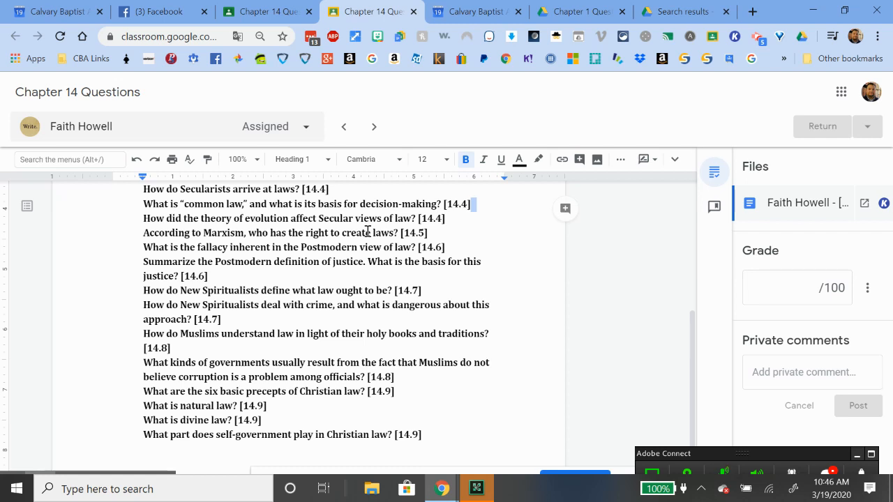
Close the Chapter 14 grading view and open a turned-in Chapter 10 Ethics Questions submission
left_click(414, 12)
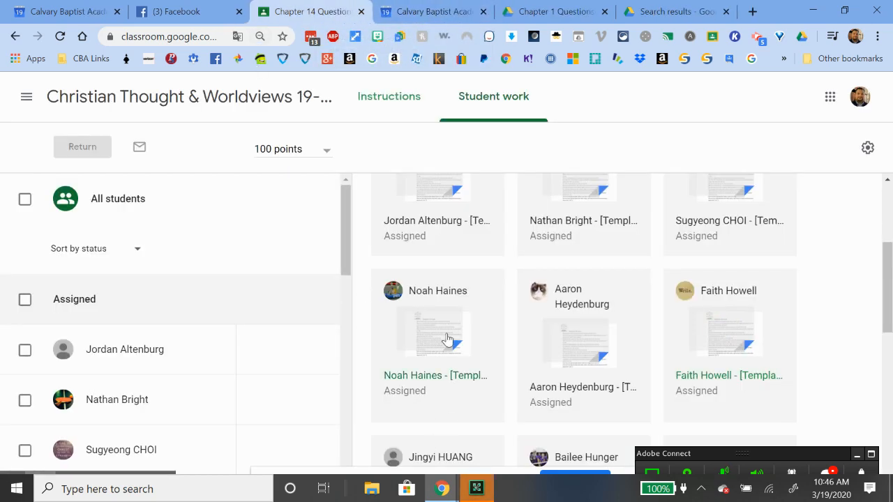
left_click(15, 36)
scroll(578, 333, "down", 15)
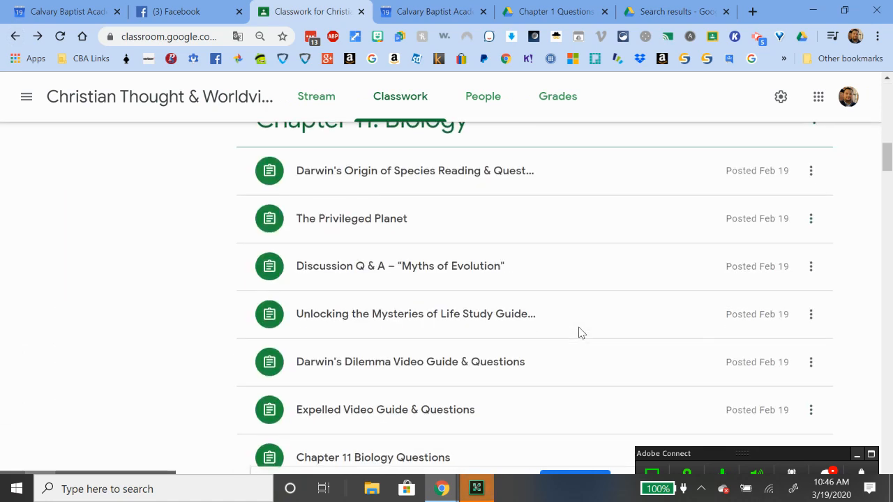
scroll(578, 333, "down", 4)
left_click(365, 193)
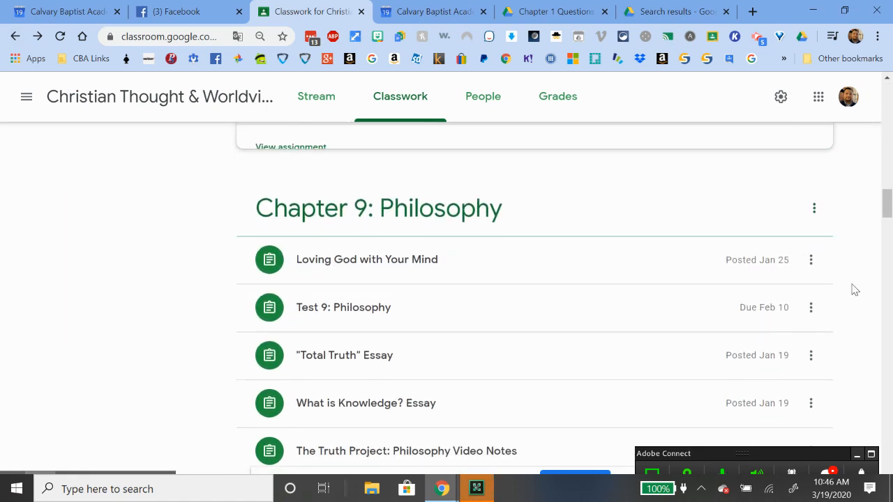
scroll(437, 304, "up", 2)
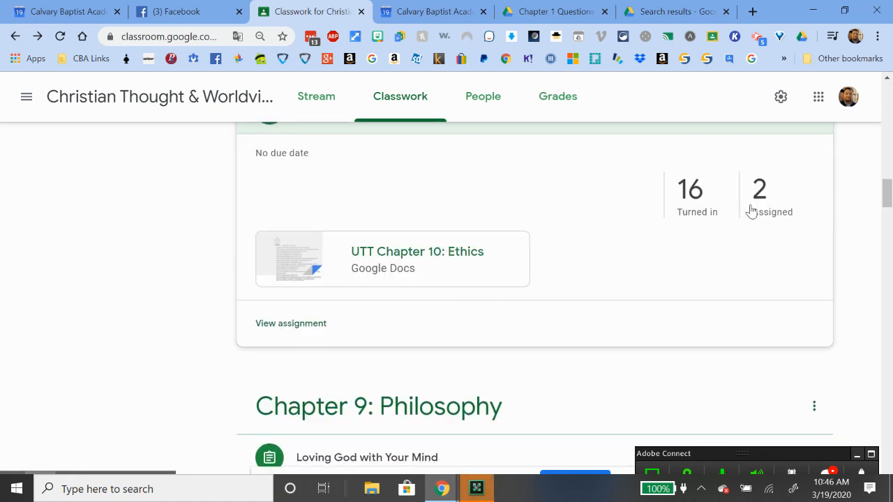
left_click(692, 198)
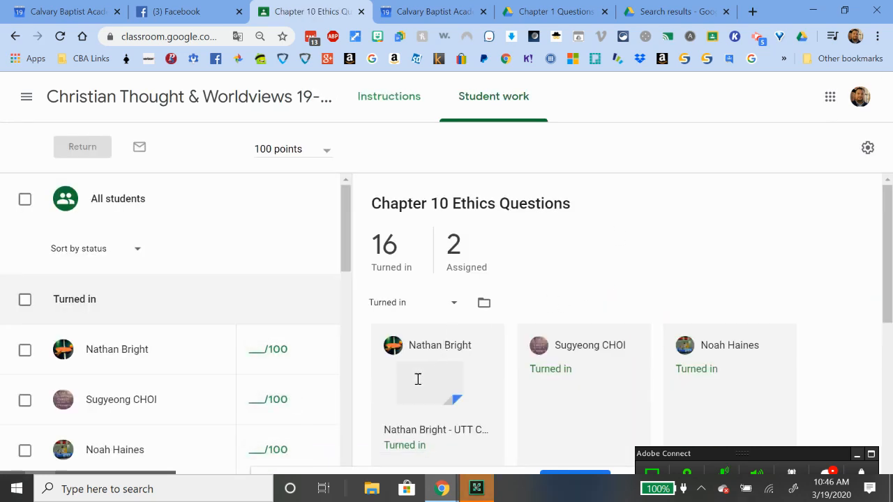
left_click(437, 380)
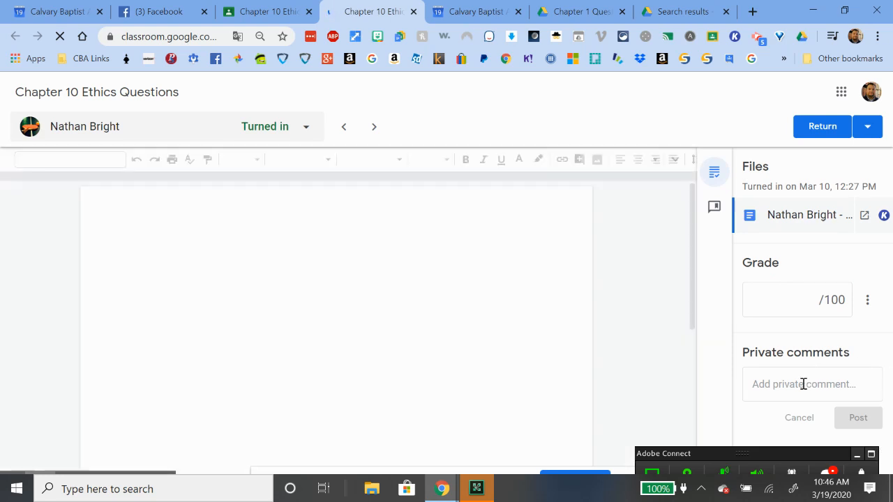
Select the first question's opening words, check the Return options, then close the Chapter 10 grading view
left_click_drag(251, 348, 353, 339)
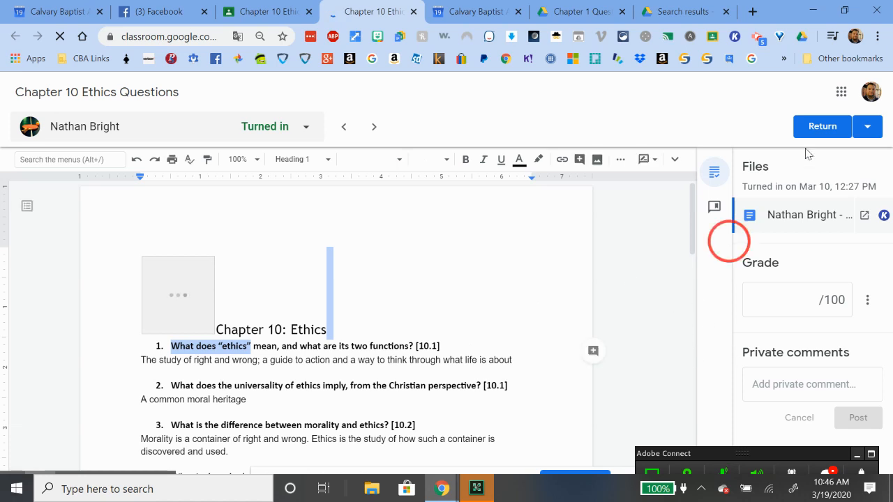
left_click(872, 130)
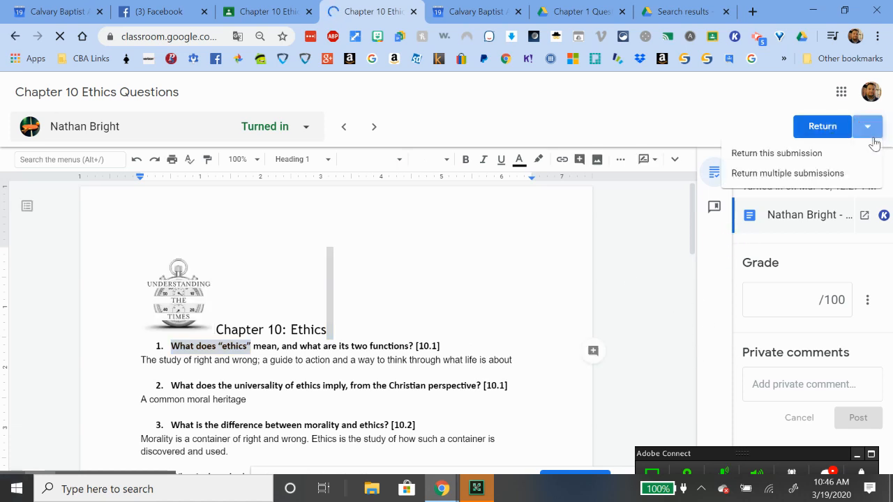
left_click(784, 89)
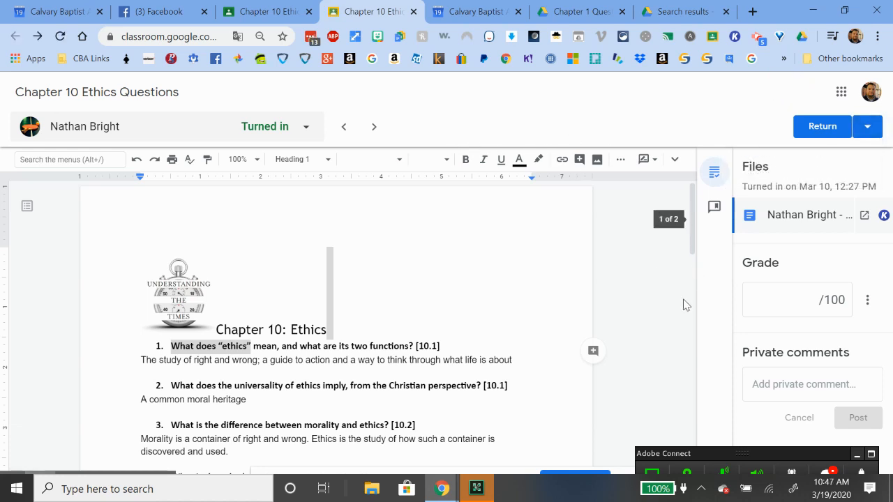
left_click(413, 12)
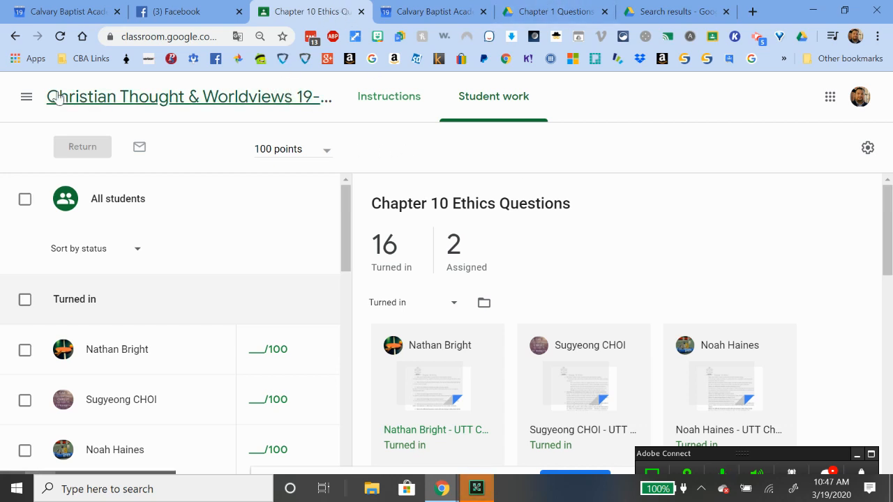
mouse_move(443, 488)
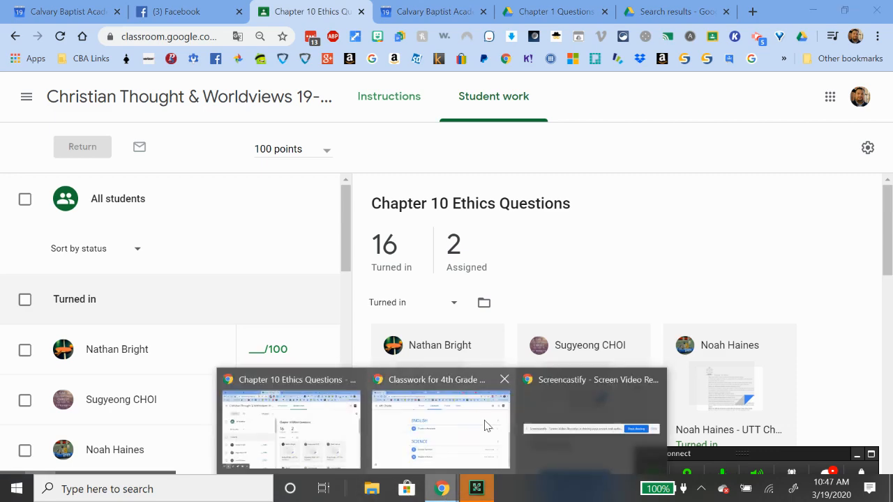
left_click(488, 427)
scroll(492, 269, "up", 5)
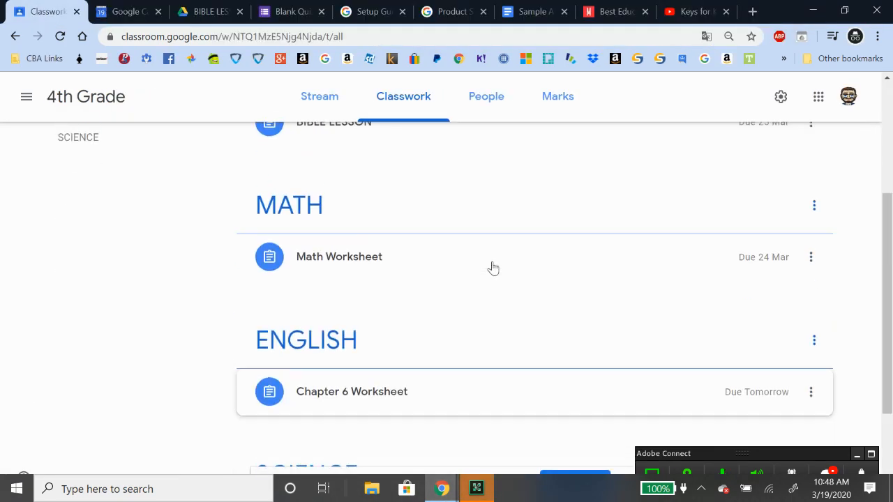
left_click(558, 108)
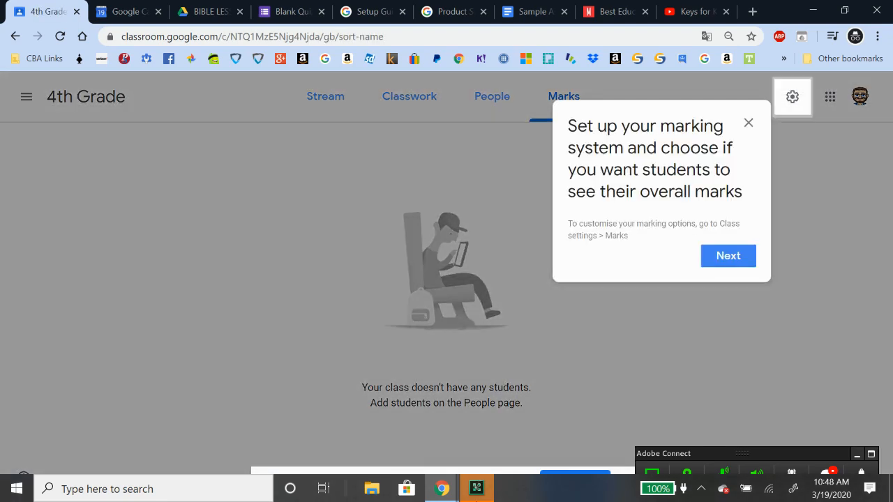
mouse_move(441, 488)
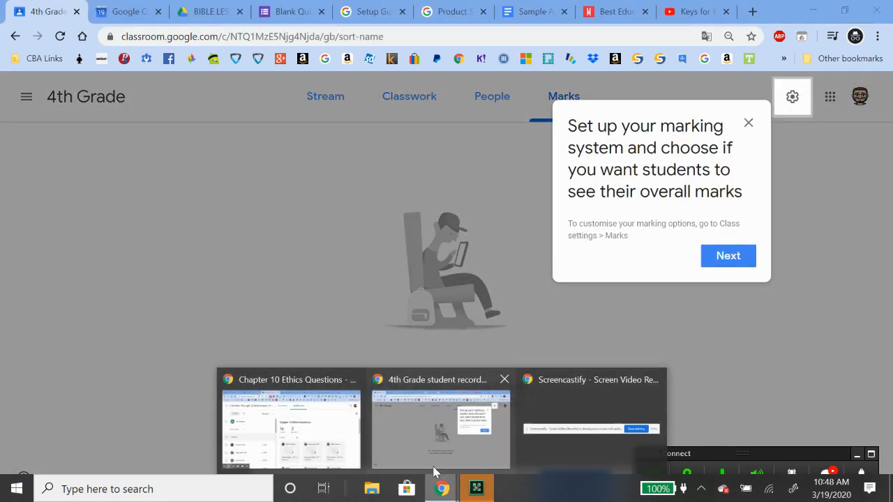
left_click(349, 434)
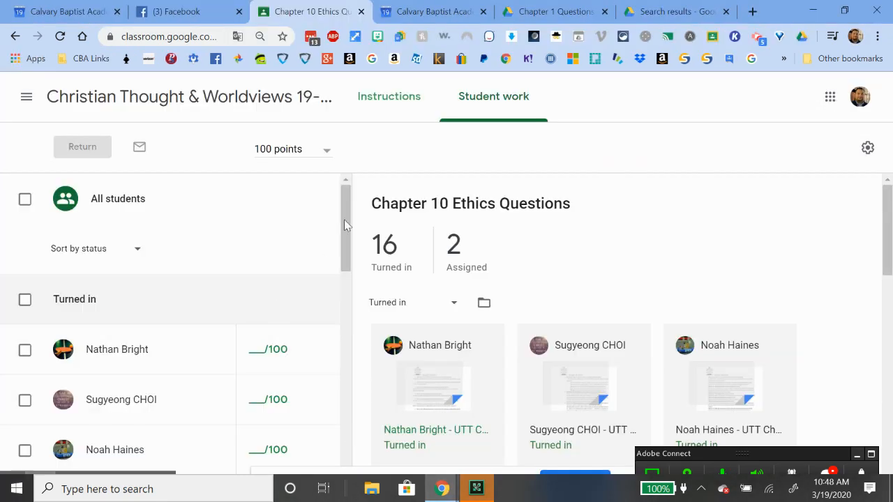
left_click(26, 97)
Open the Psychology class from the Classes overview and scroll through its Grades gradebook
left_click(61, 104)
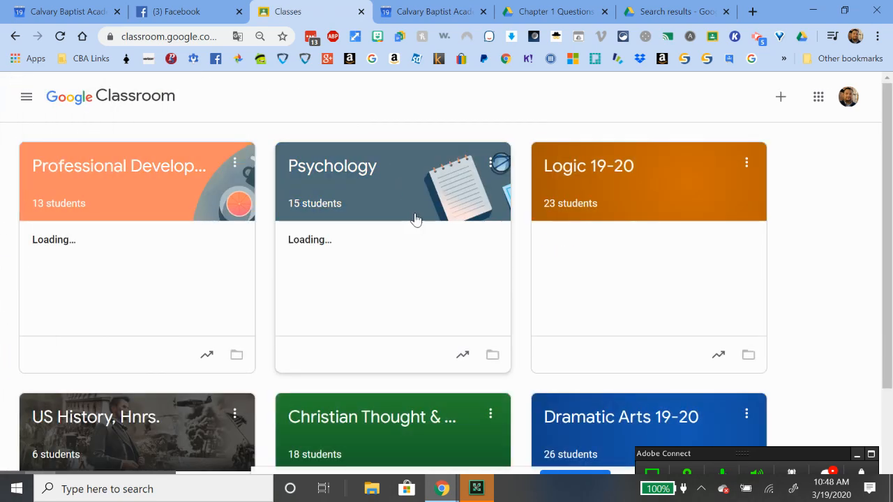
left_click(329, 172)
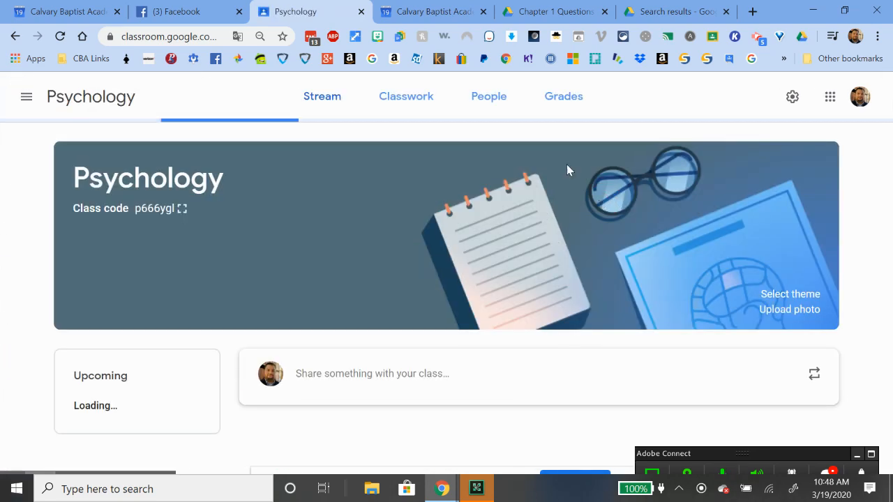
left_click(558, 99)
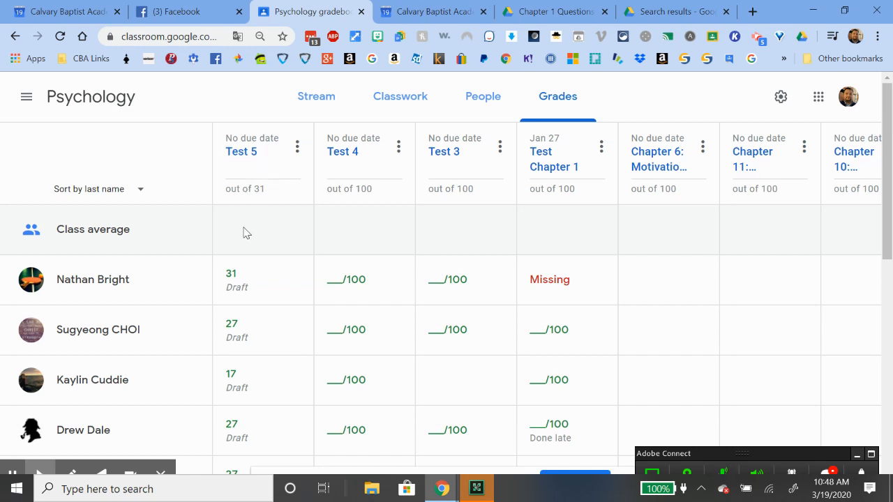
scroll(244, 233, "down", 8)
scroll(244, 233, "up", 8)
scroll(666, 301, "down", 10)
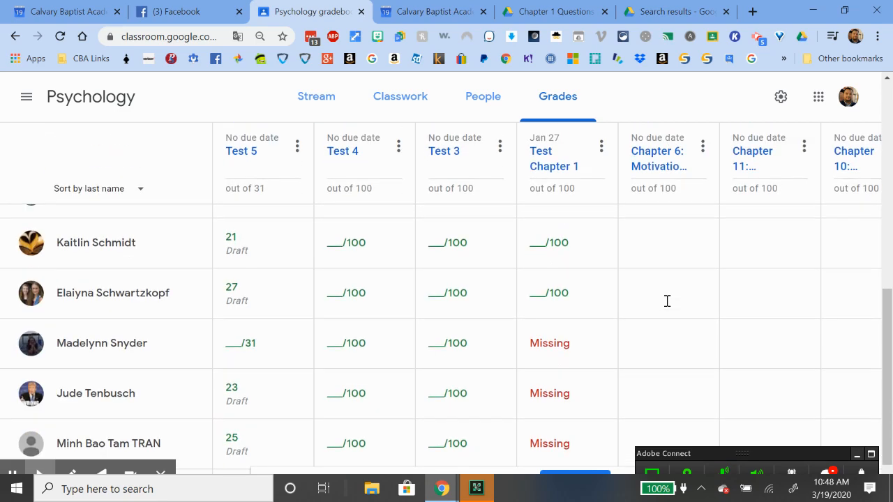
scroll(667, 301, "up", 10)
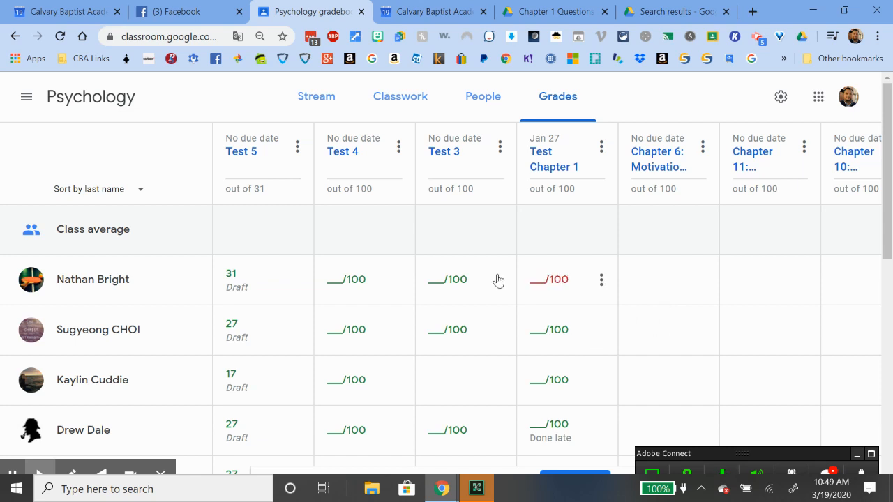
Look at the Psychology class members, then scroll through its Classwork list
left_click(482, 105)
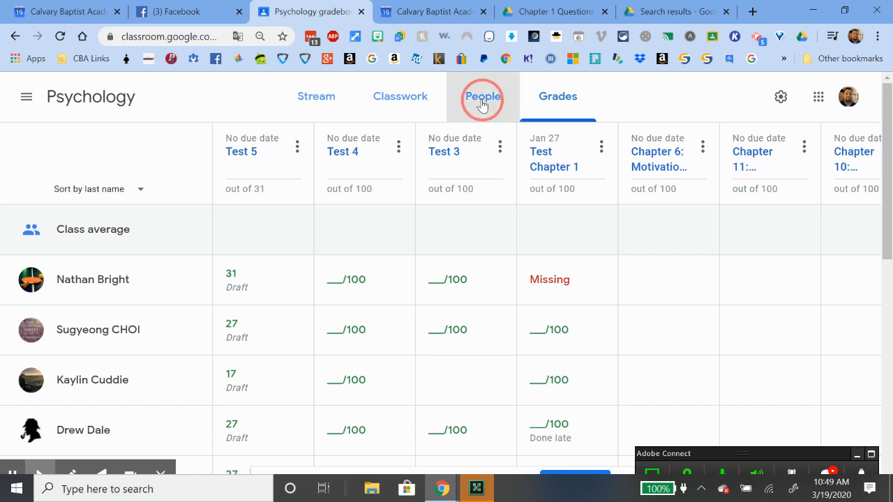
left_click(395, 104)
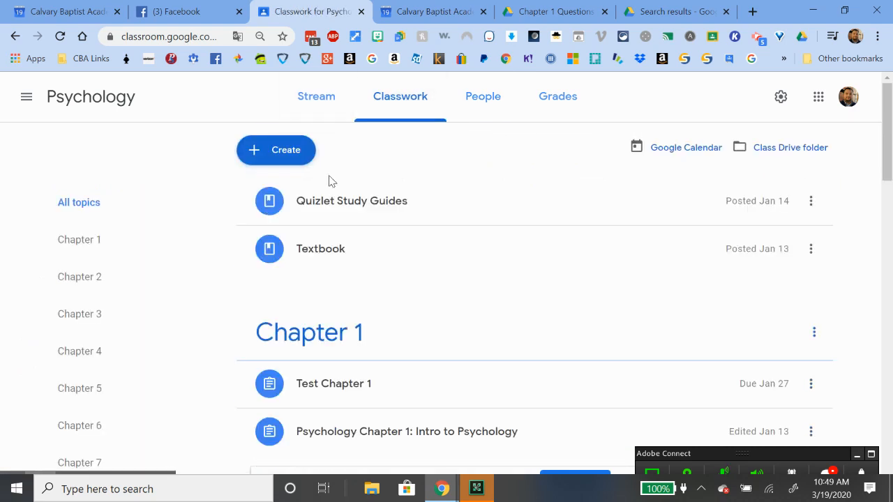
scroll(331, 183, "down", 1)
scroll(330, 186, "up", 1)
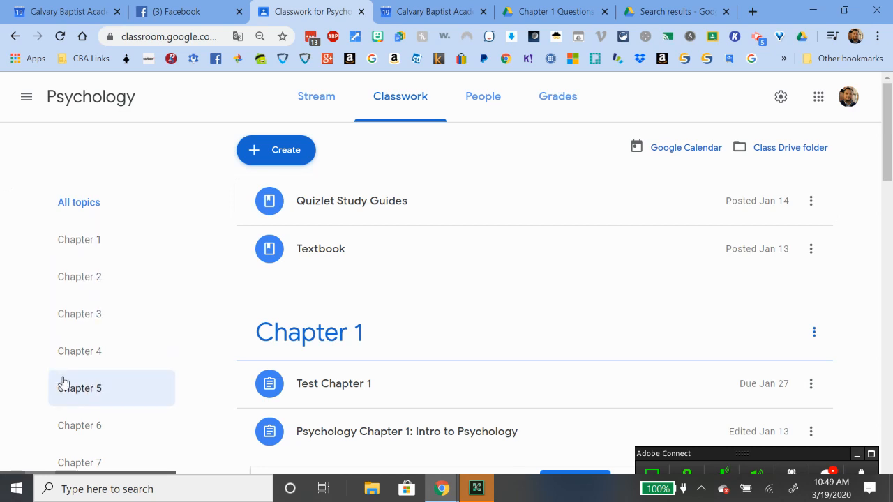
scroll(133, 299, "down", 3)
scroll(133, 299, "up", 3)
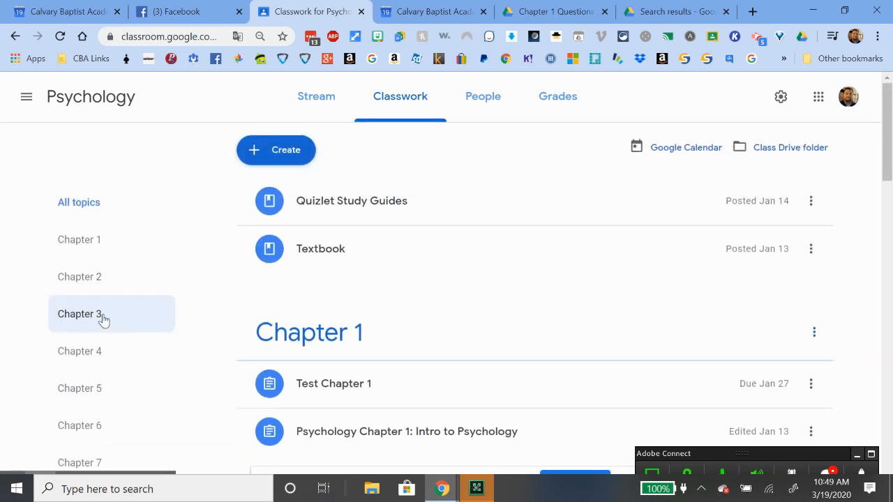
scroll(88, 409, "down", 1)
Filter the Psychology classwork to the Chapter 6 topic and scroll through its items
left_click(95, 358)
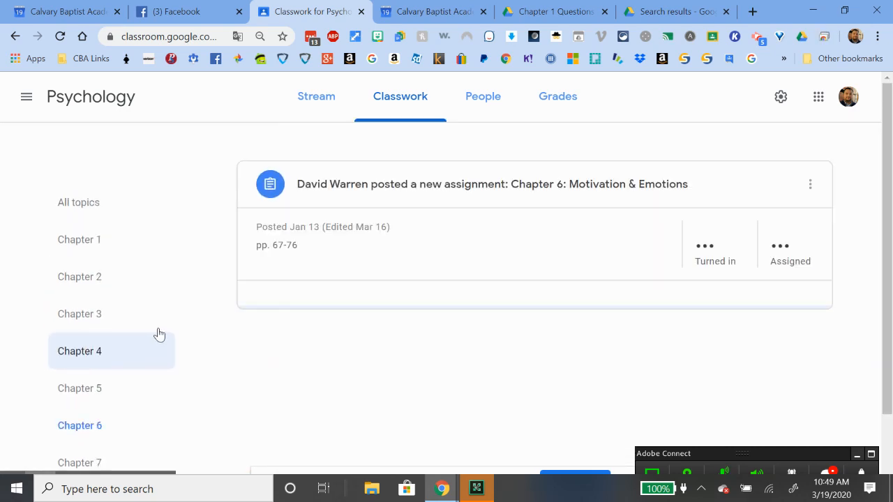
scroll(201, 307, "down", 5)
scroll(202, 306, "up", 5)
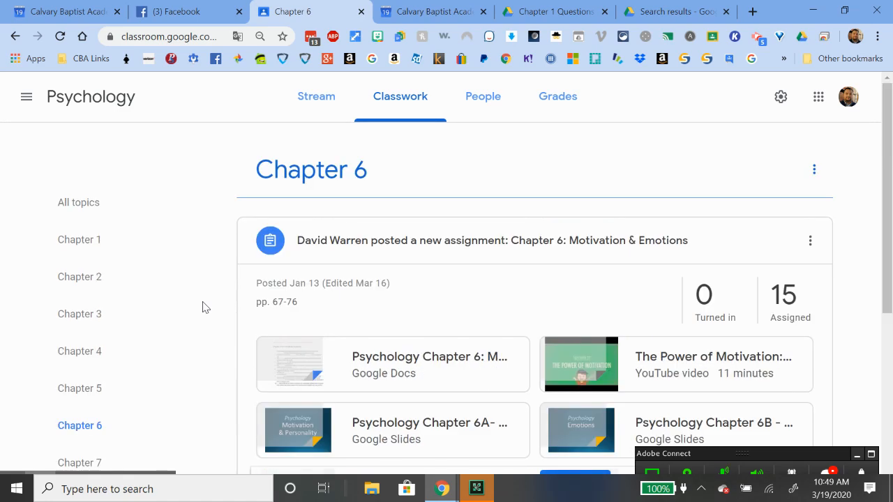
scroll(202, 307, "down", 2)
scroll(202, 307, "up", 2)
scroll(202, 306, "down", 1)
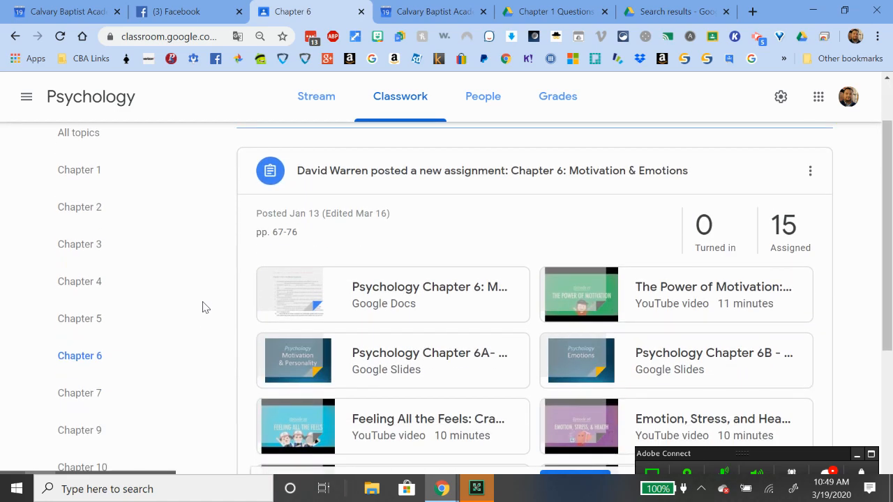
scroll(217, 275, "down", 4)
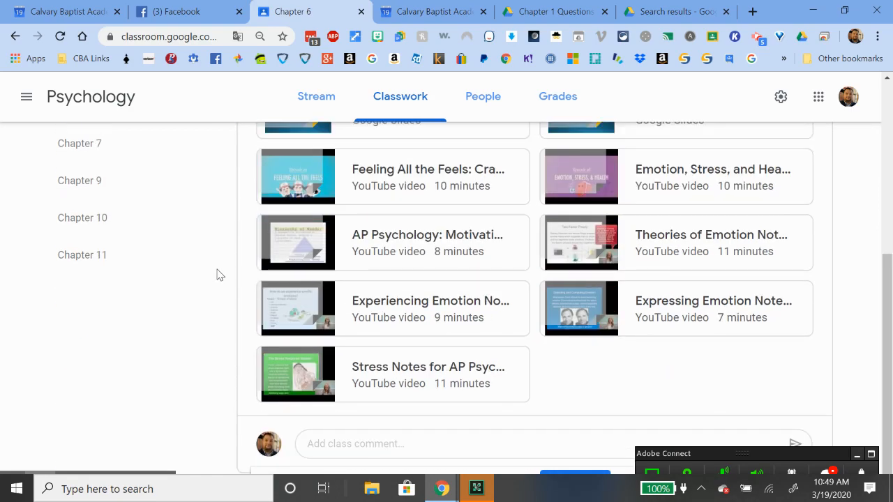
scroll(217, 275, "up", 5)
scroll(217, 276, "down", 5)
scroll(217, 276, "up", 5)
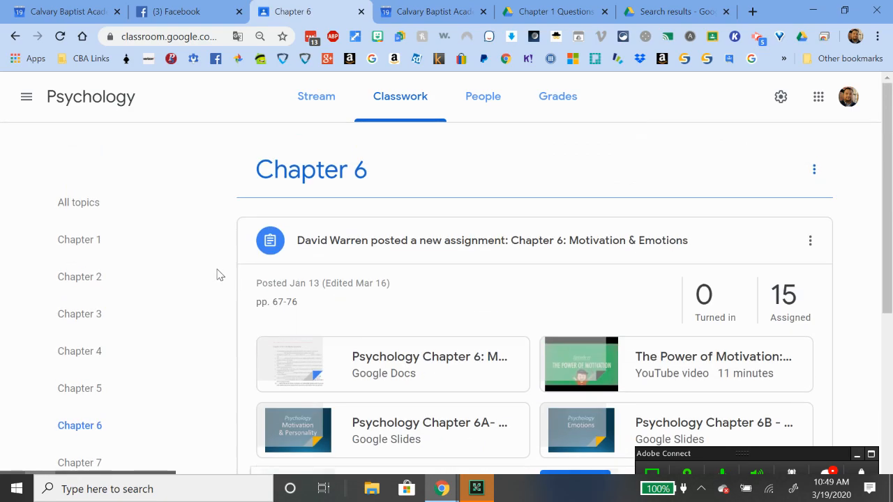
scroll(217, 275, "down", 4)
scroll(217, 276, "up", 4)
scroll(600, 331, "down", 4)
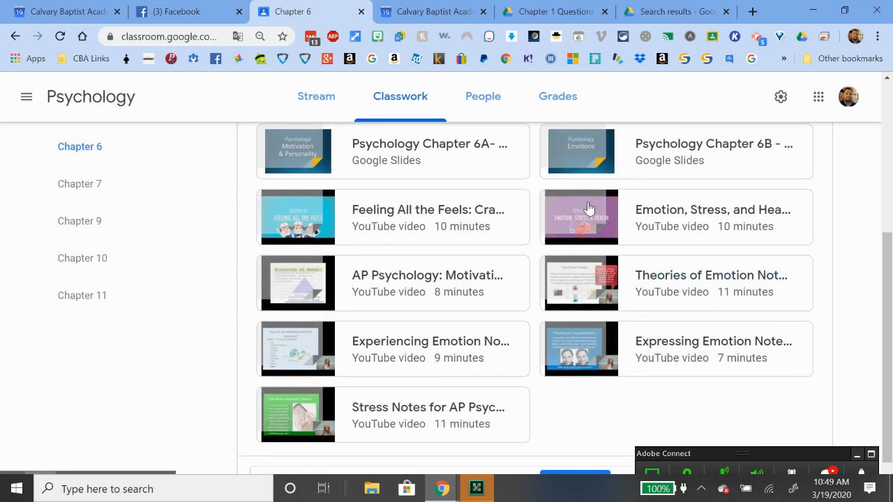
scroll(588, 208, "up", 3)
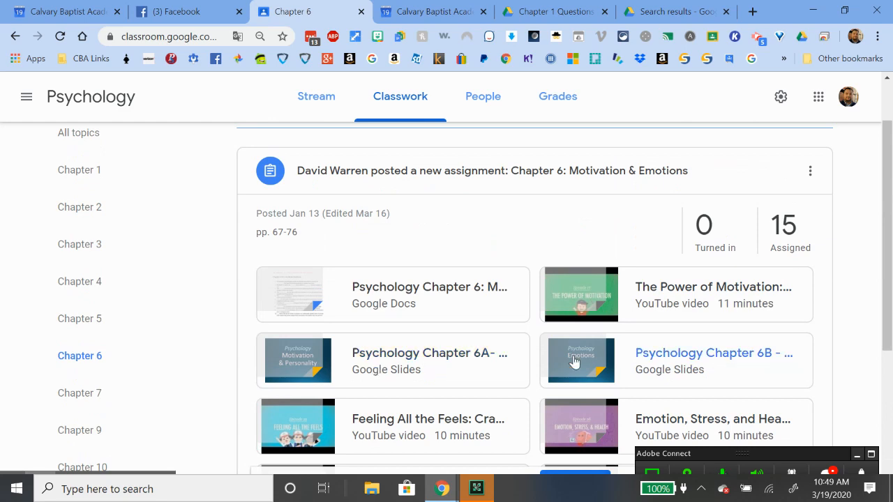
scroll(574, 361, "down", 4)
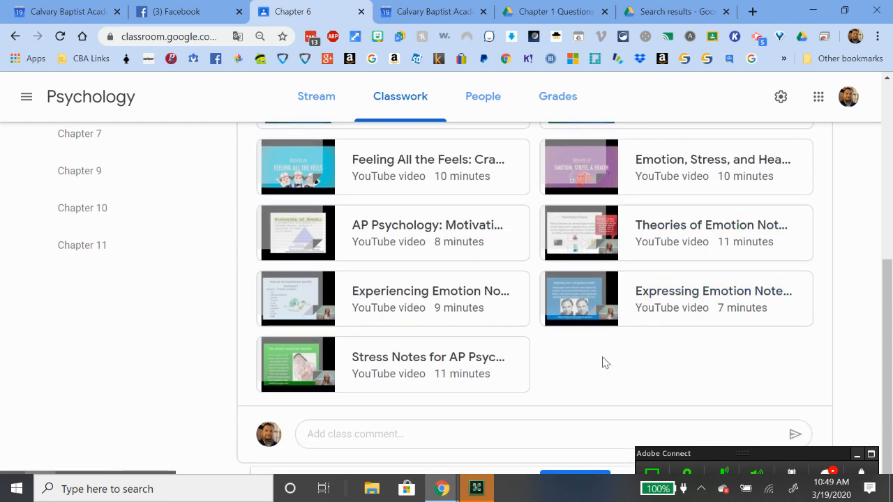
scroll(604, 362, "up", 5)
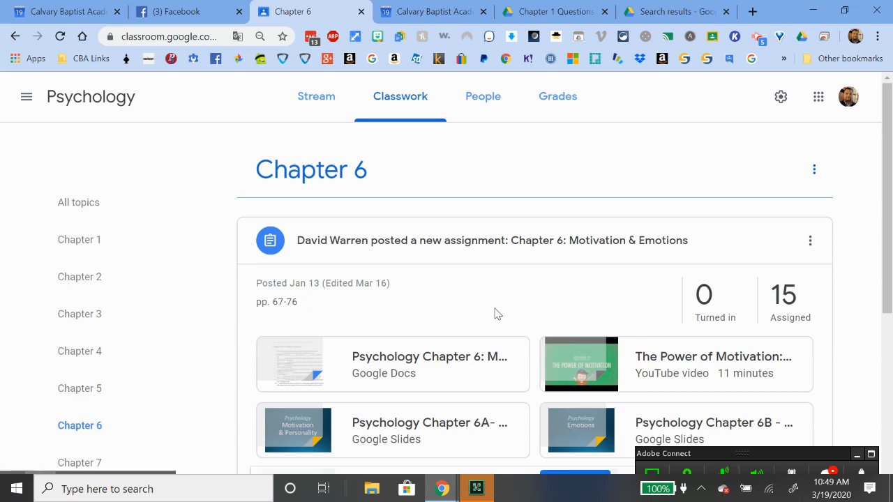
scroll(497, 313, "down", 5)
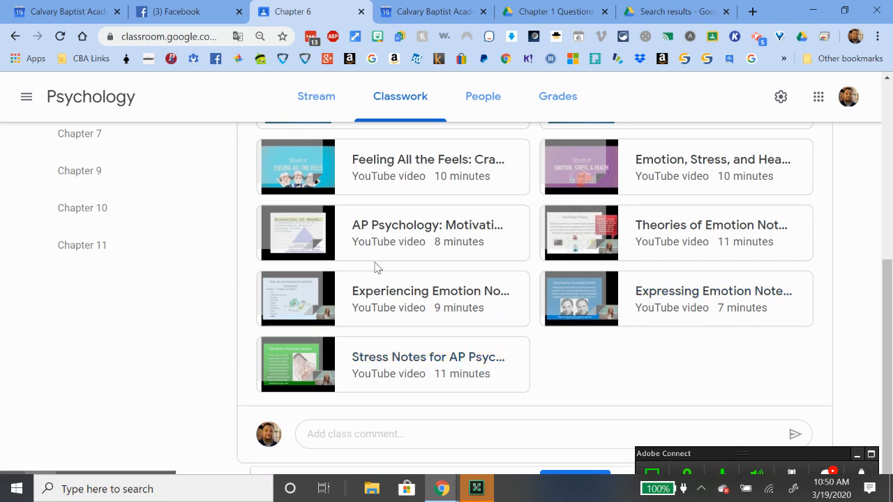
scroll(538, 291, "up", 6)
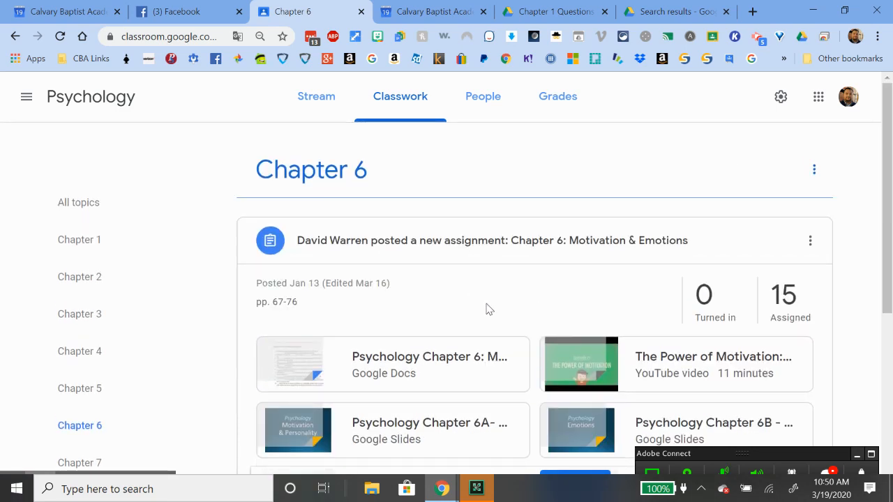
Show classwork from all topics and expand the Quizlet Study Guides material
left_click(104, 214)
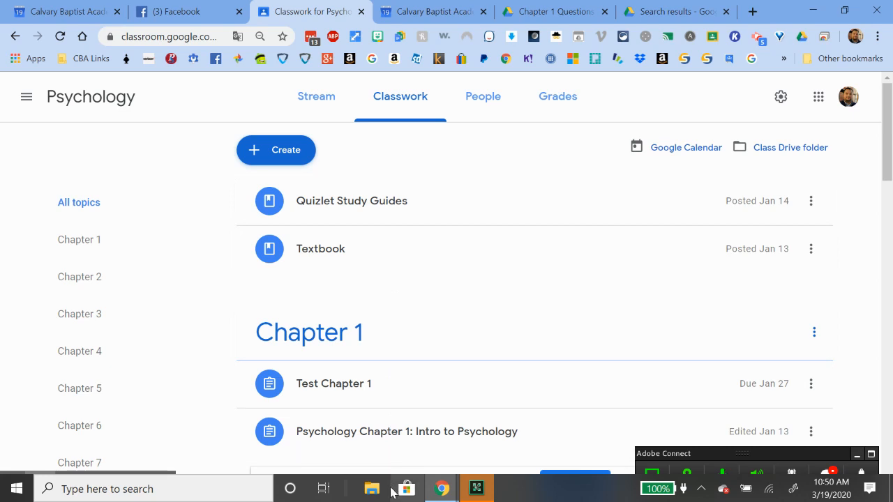
scroll(395, 414, "down", 1)
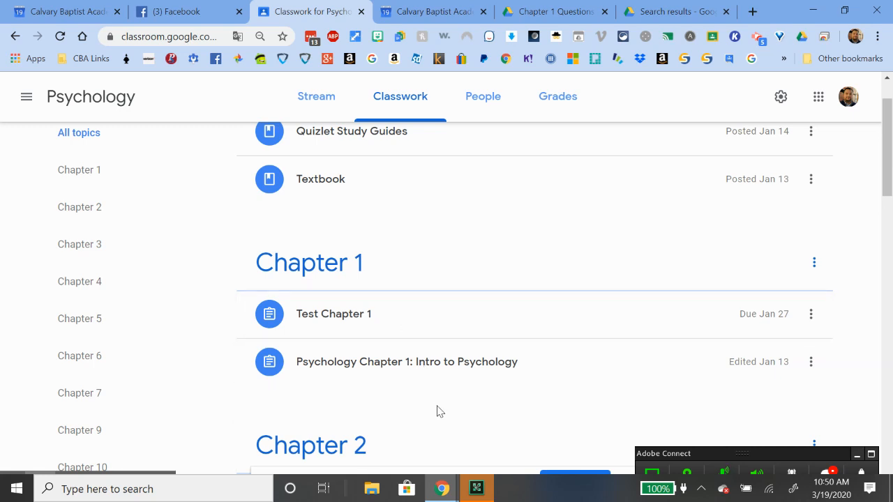
scroll(425, 327, "up", 1)
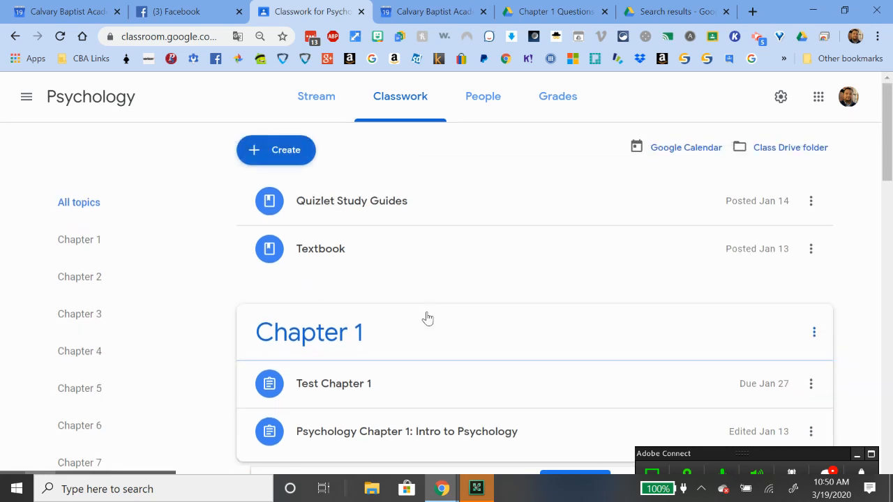
left_click(393, 199)
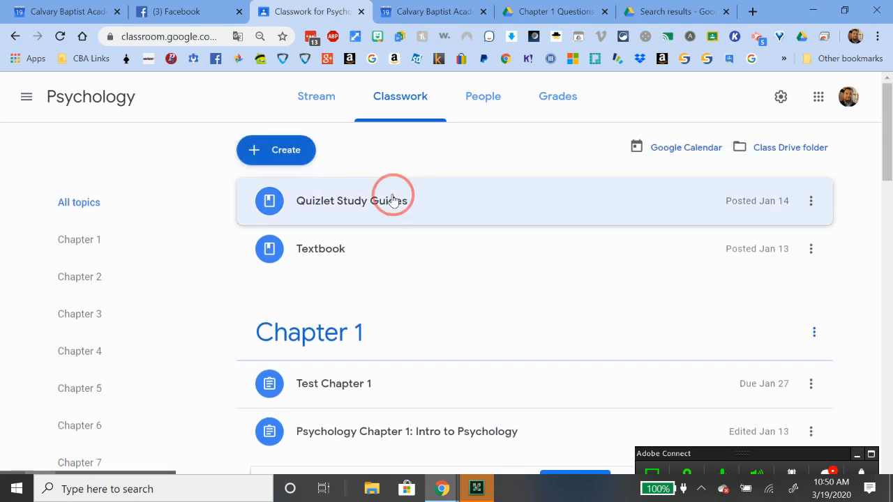
Browse the Psychology class's Quizlet study sets, then return to the Classroom classwork page
left_click(430, 281)
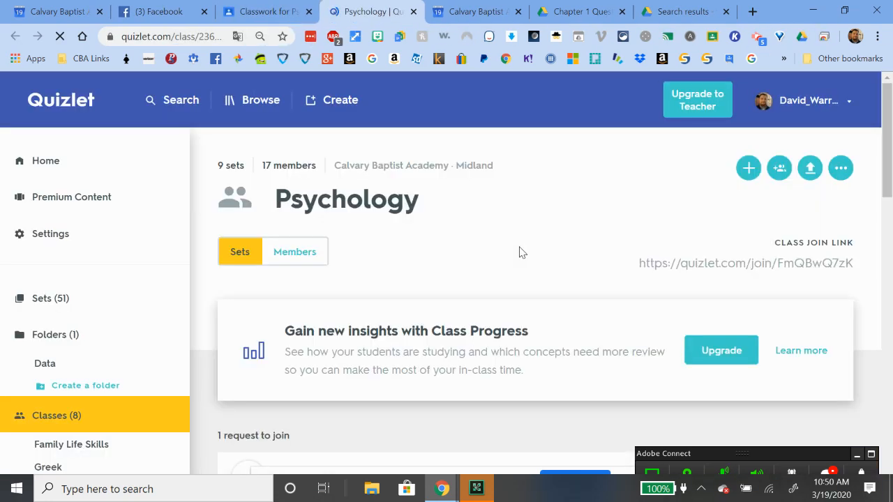
scroll(520, 252, "down", 15)
scroll(520, 253, "up", 10)
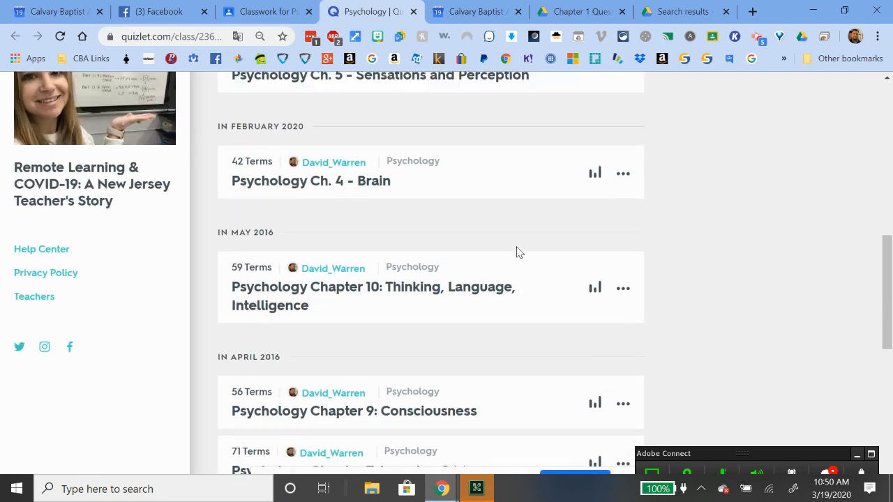
scroll(518, 252, "down", 2)
scroll(518, 252, "up", 5)
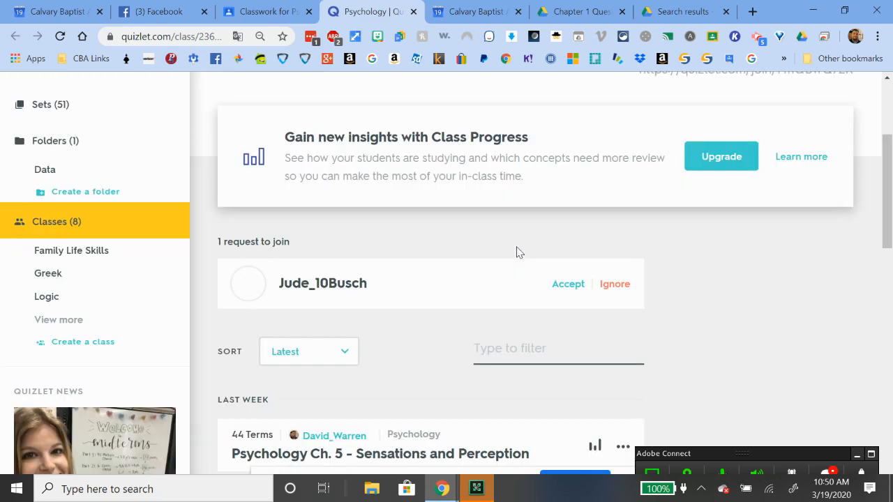
left_click(281, 15)
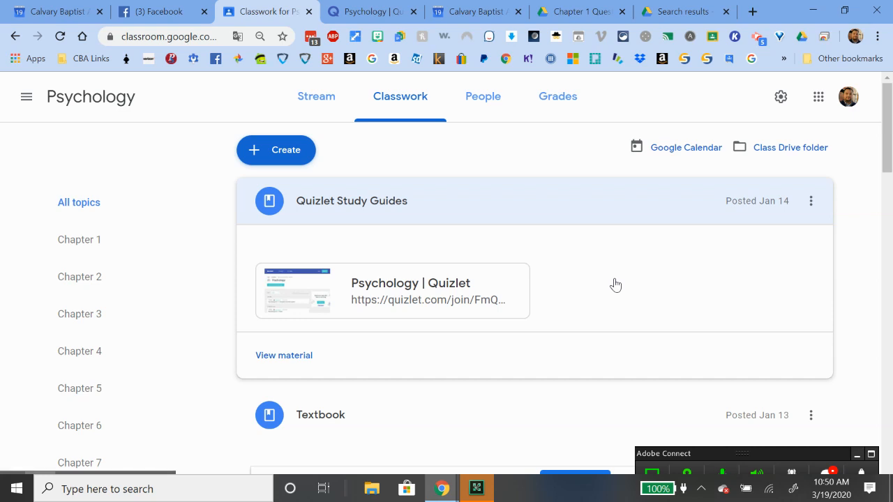
Expand the Psychology Textbook material to show its attached Psychology Student Text PDF
scroll(618, 282, "down", 3)
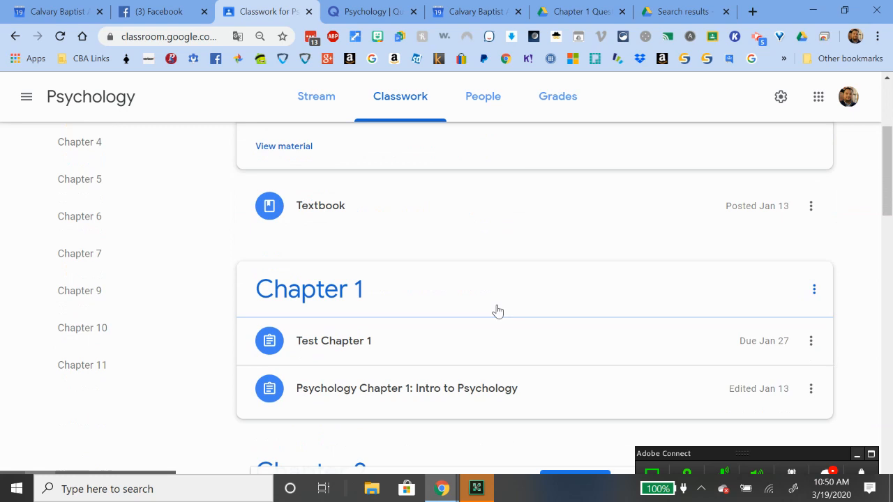
left_click(321, 200)
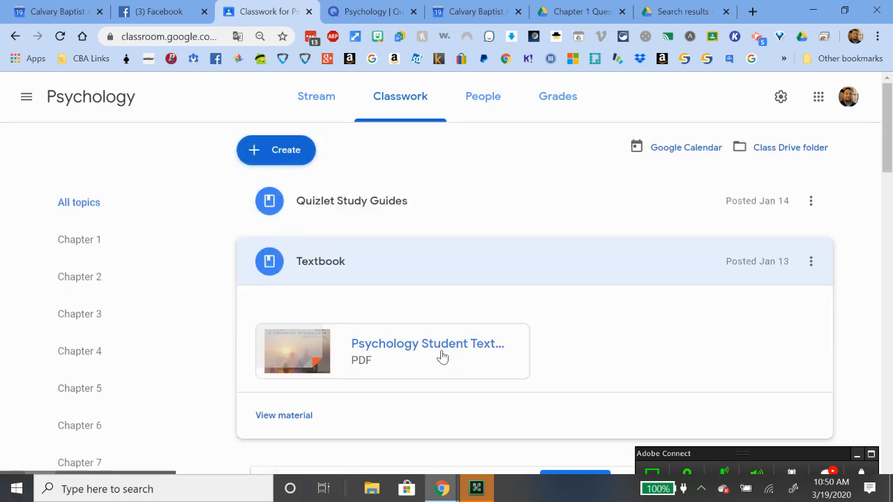
scroll(524, 335, "down", 2)
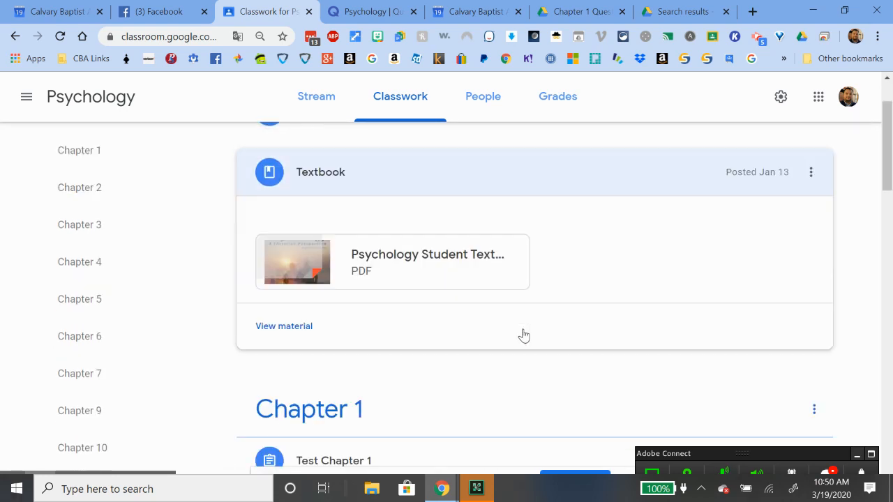
scroll(524, 335, "up", 1)
scroll(524, 334, "down", 2)
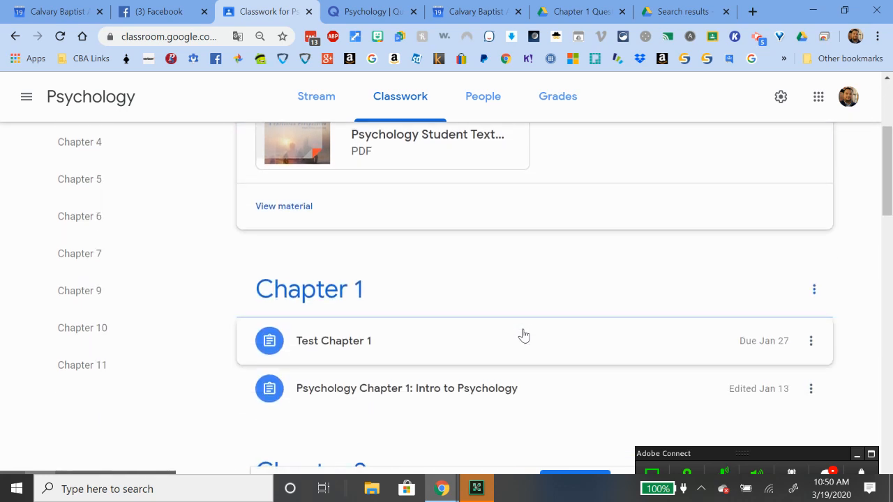
scroll(524, 335, "up", 2)
scroll(516, 347, "down", 3)
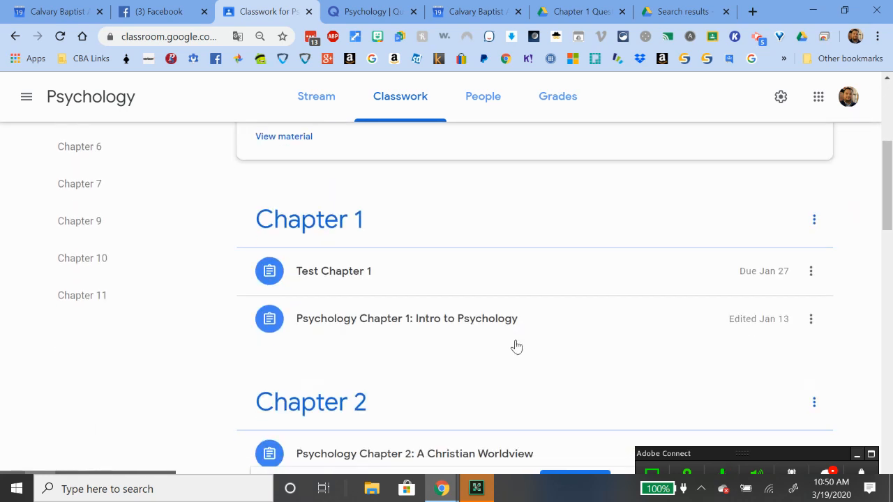
scroll(537, 359, "up", 3)
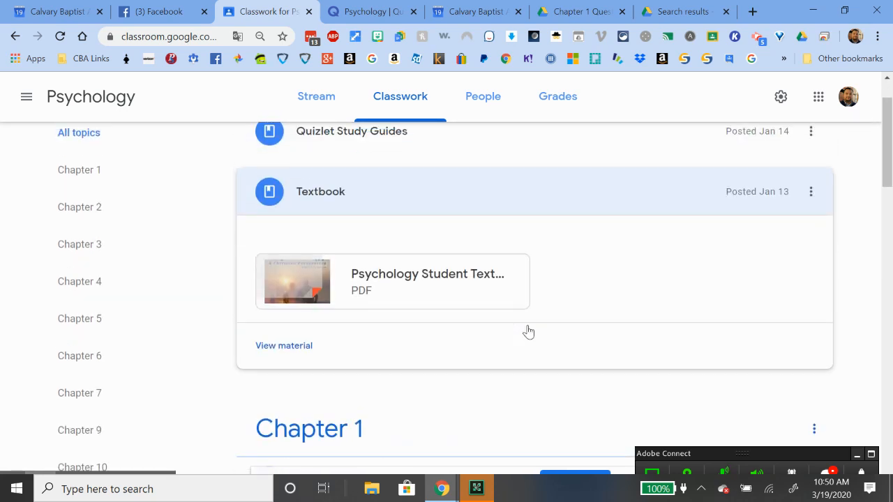
scroll(817, 252, "up", 1)
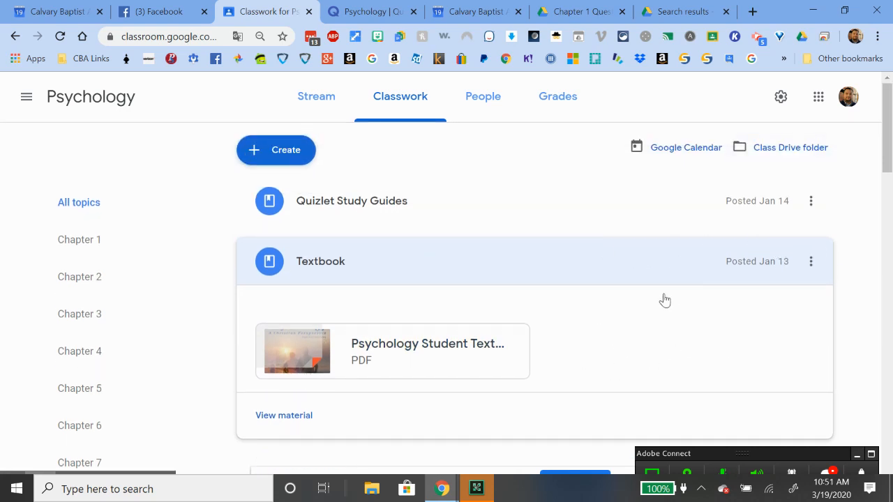
scroll(534, 311, "down", 1)
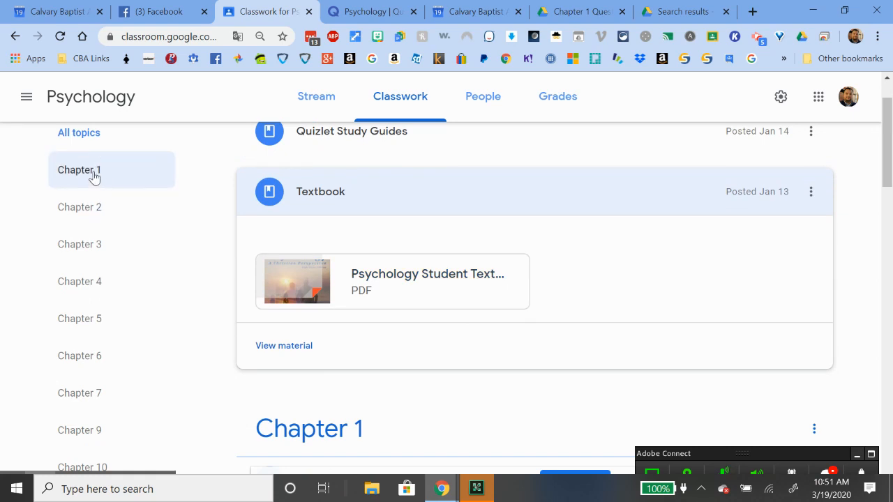
scroll(142, 369, "down", 2)
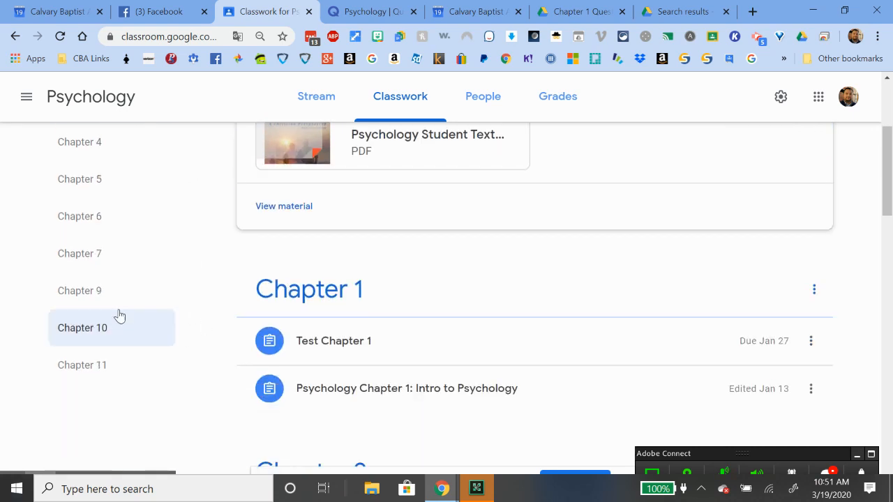
scroll(311, 257, "up", 3)
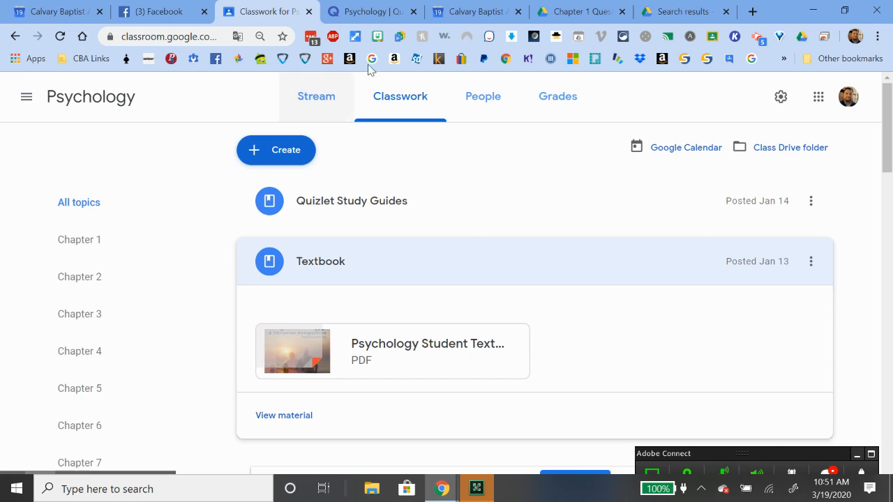
left_click(582, 12)
Switch to the other Chrome window, dismiss the marking tip, and bring up the Blank Quiz form
left_click(678, 13)
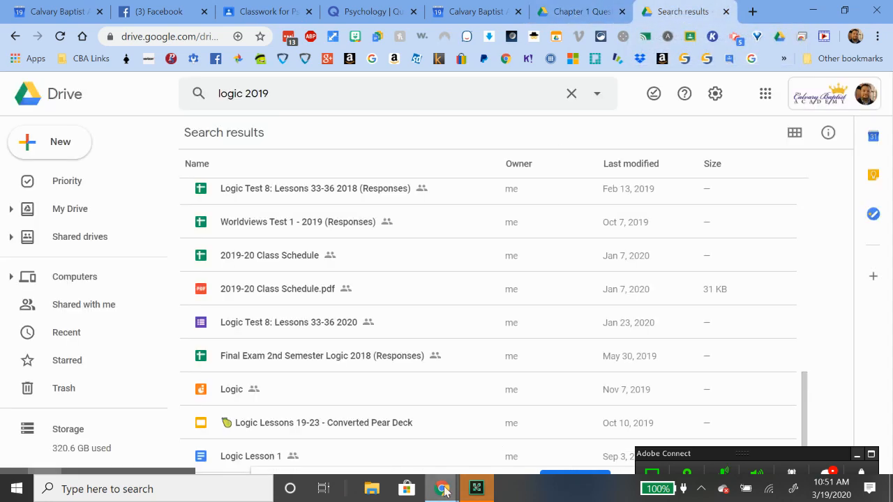
mouse_move(442, 488)
left_click(459, 445)
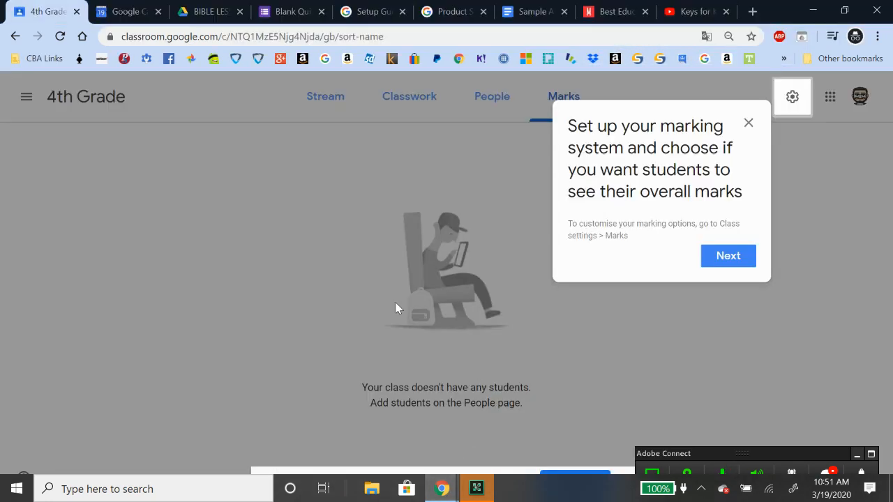
left_click(748, 124)
left_click(296, 7)
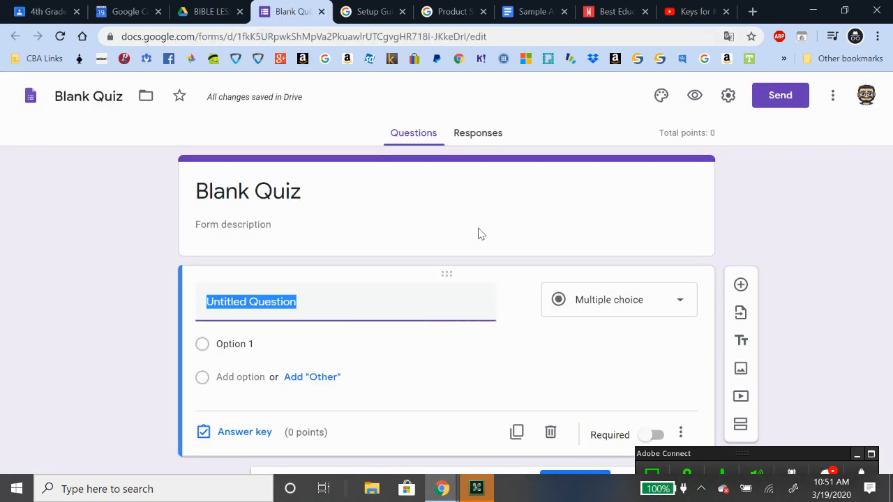
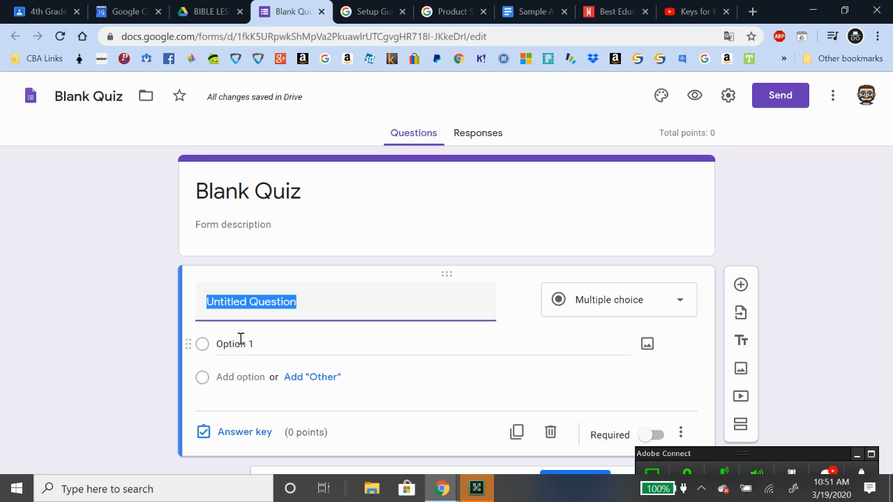
Give the first multiple-choice question four answer options, Options 1 through 4
left_click(240, 376)
left_click(240, 410)
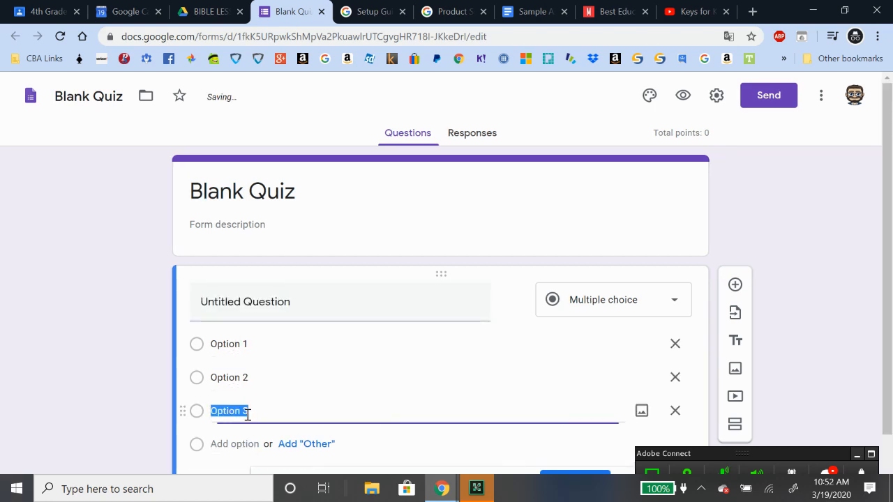
left_click(240, 444)
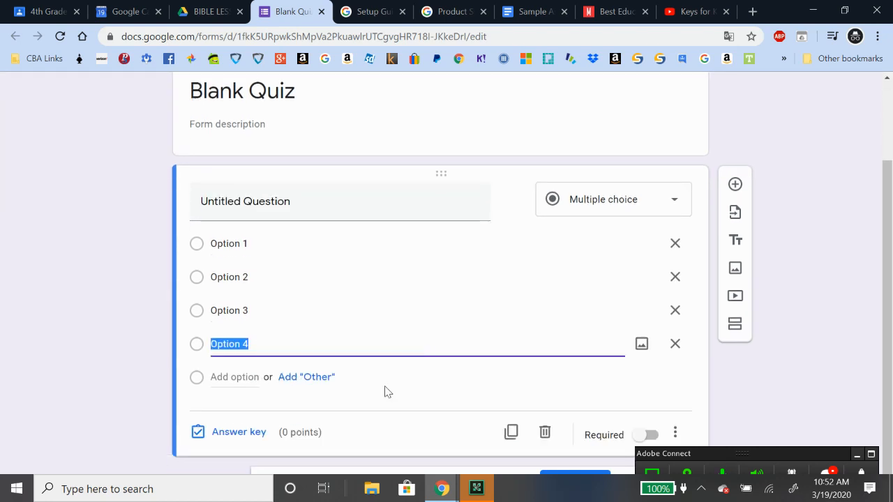
Duplicate the four-option question twice, then return to the top of the form
left_click(510, 432)
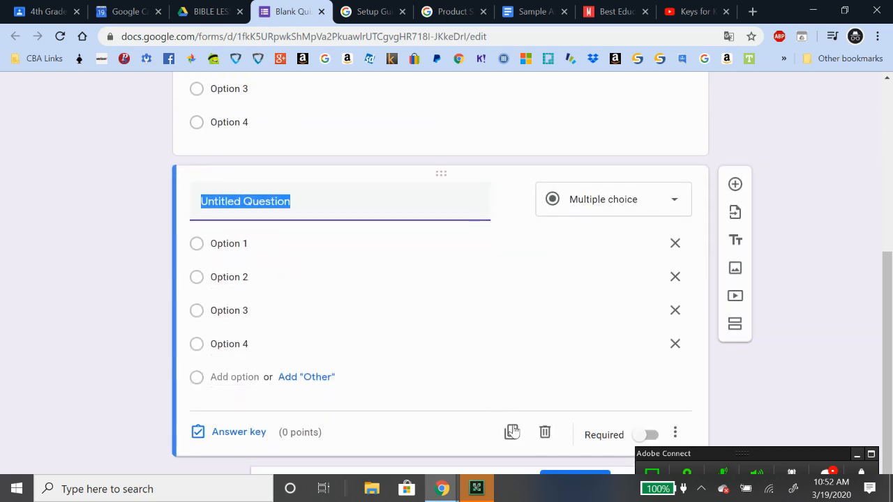
left_click(510, 431)
scroll(513, 325, "up", 7)
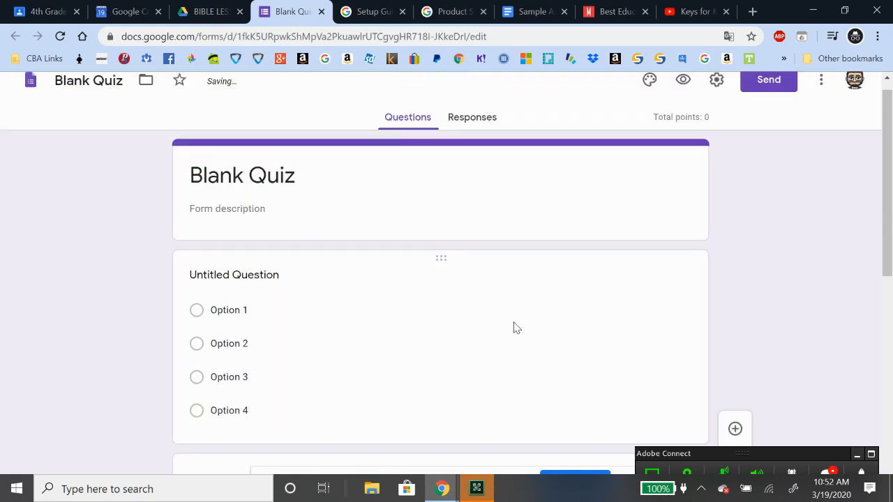
scroll(445, 318, "down", 3)
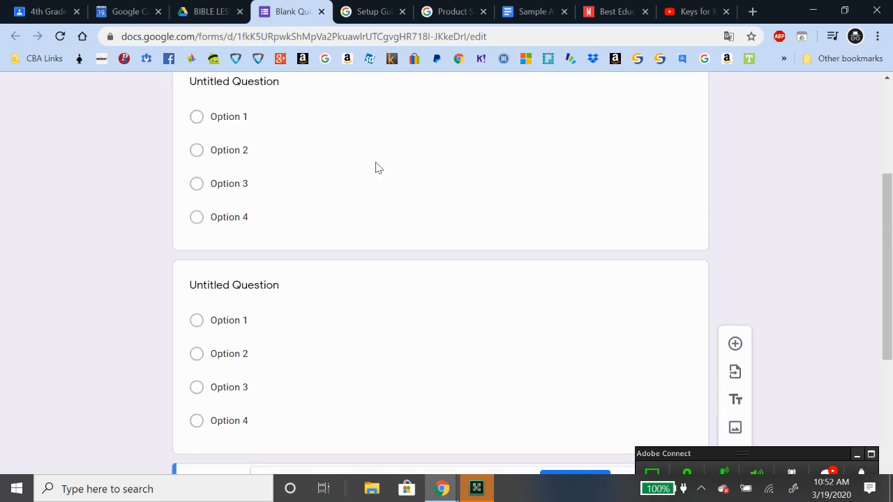
scroll(375, 168, "down", 4)
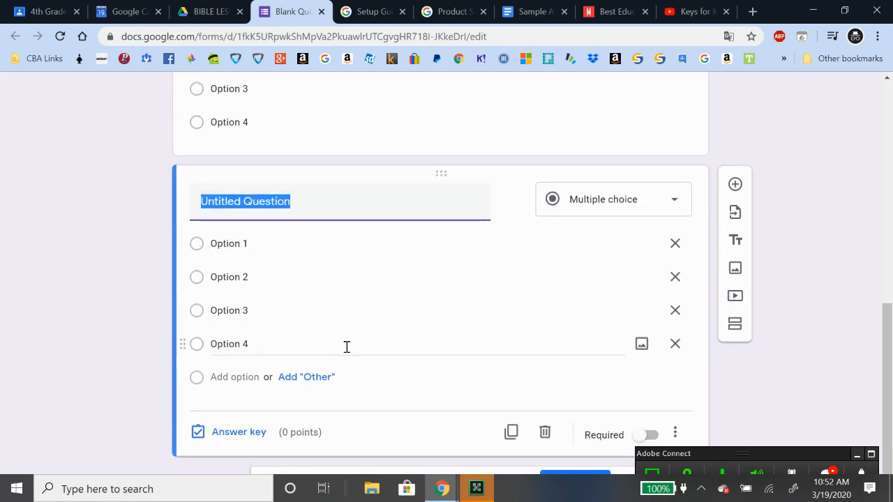
scroll(830, 230, "up", 2)
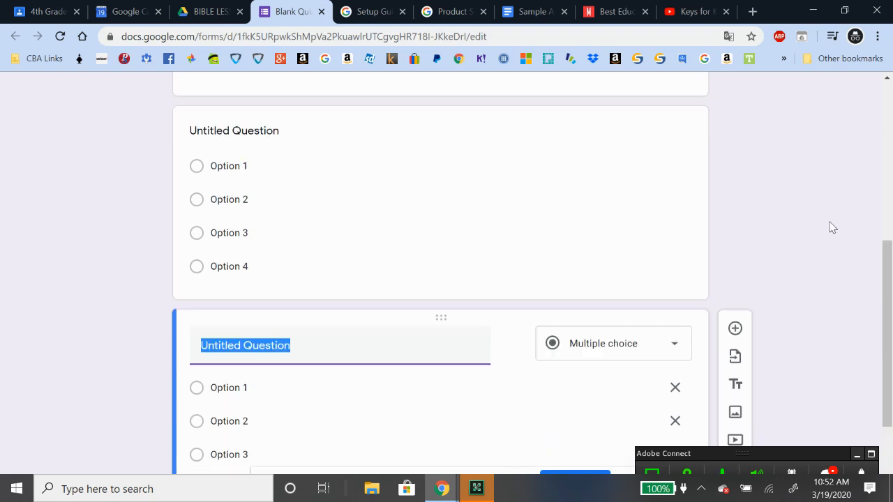
scroll(817, 225, "up", 2)
scroll(669, 227, "down", 2)
scroll(671, 223, "up", 2)
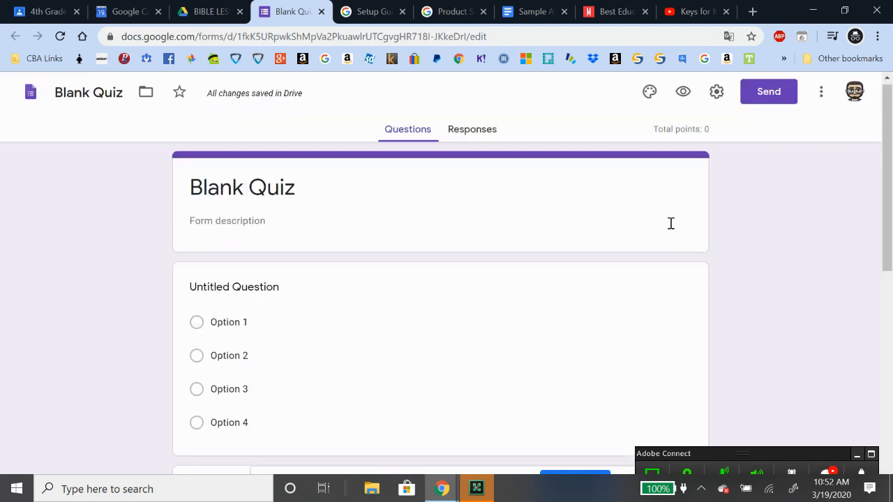
Add questions titled 'Name' and 'Email Address' below the multiple-choice ones, plus another blank question
left_click(739, 347)
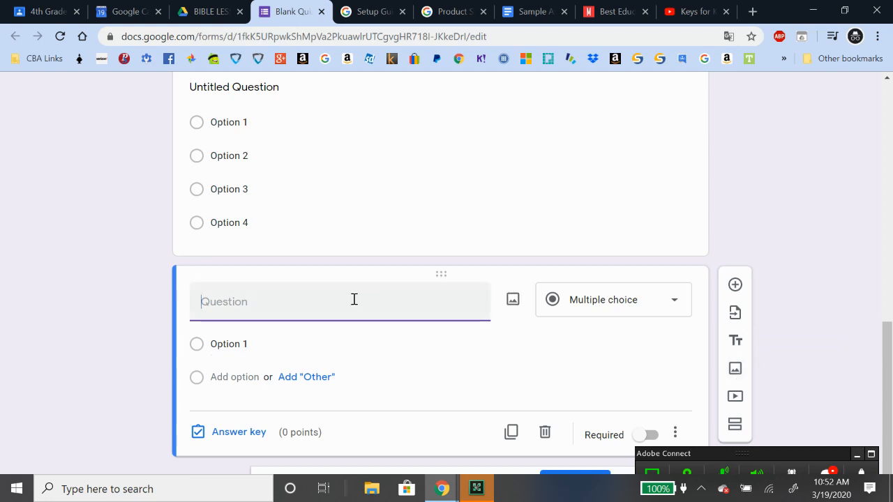
type("Name")
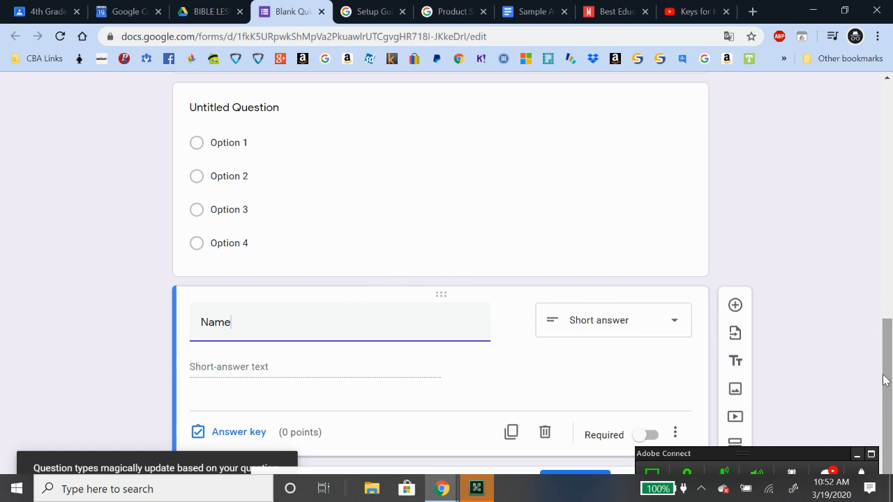
left_click(735, 305)
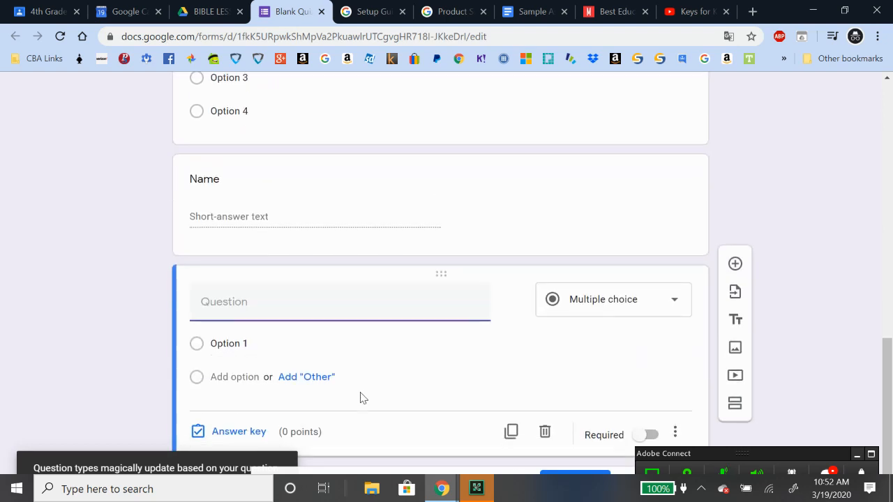
type("EMai")
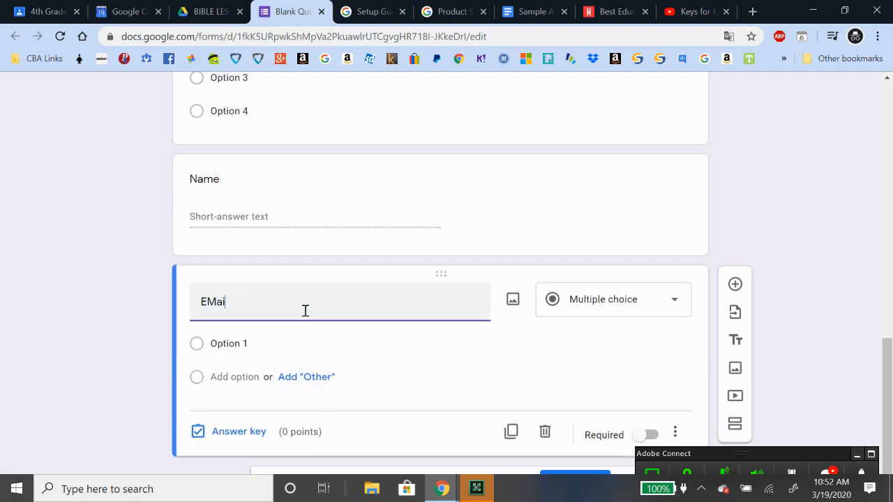
key("BackSpace")
key("BackSpace")
key("BackSpace")
type("mail Address")
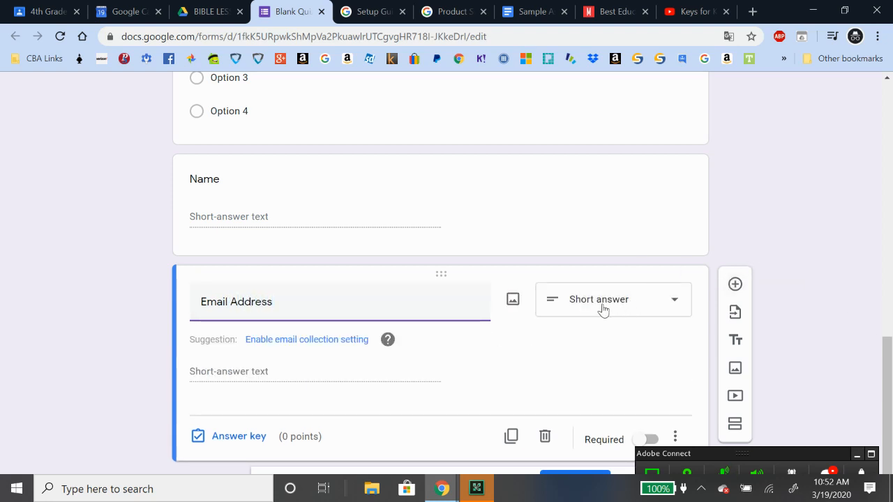
left_click(734, 281)
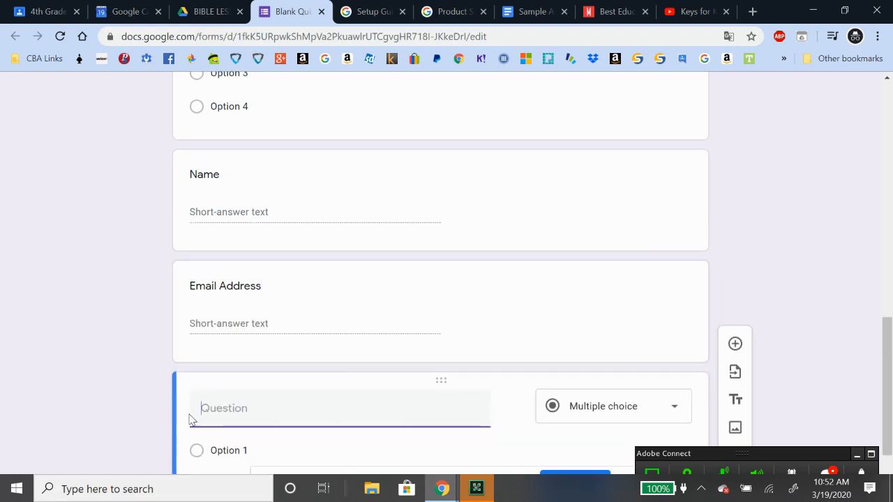
Title the new question 'Test Key', make it short answer, and mark it required
type("Test Key")
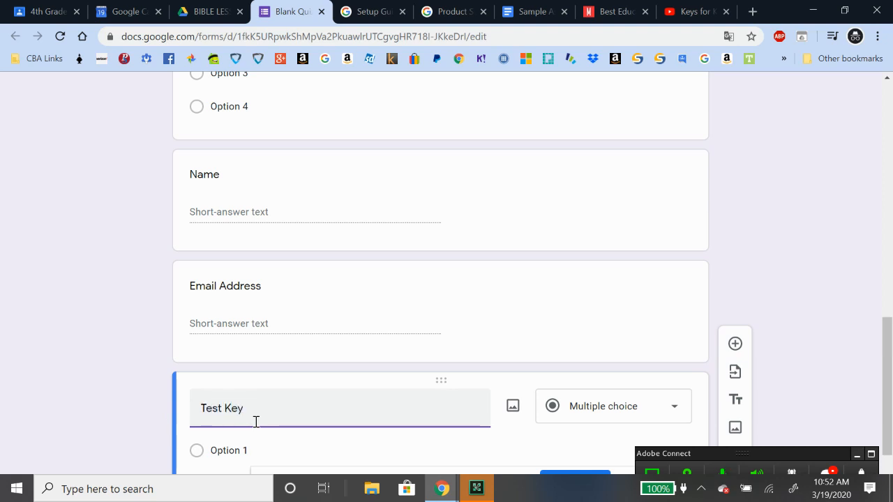
left_click(581, 417)
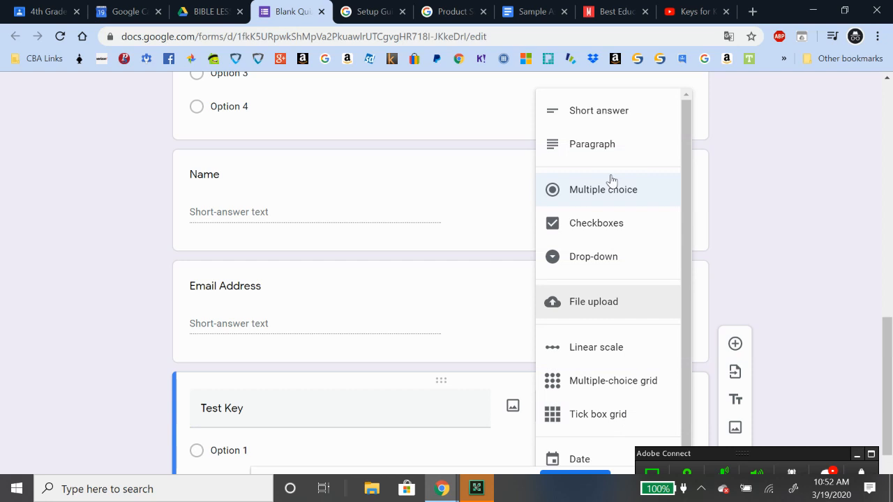
left_click(588, 113)
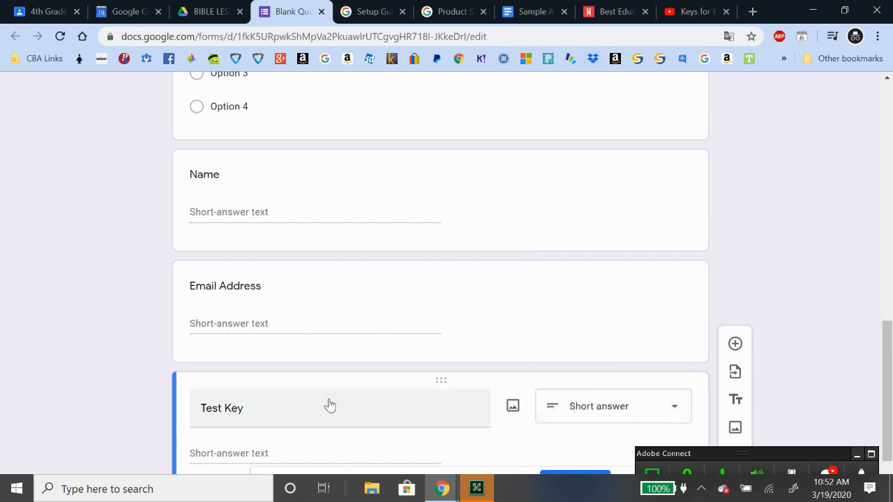
scroll(880, 283, "down", 1)
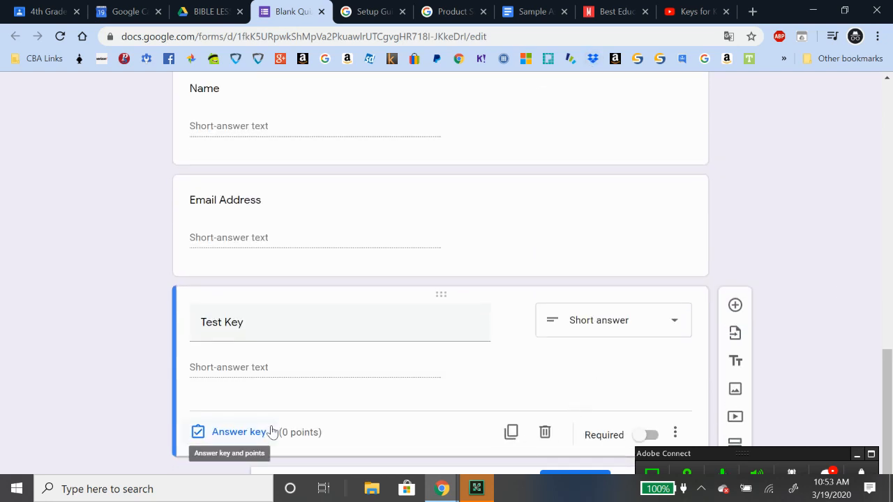
left_click(656, 437)
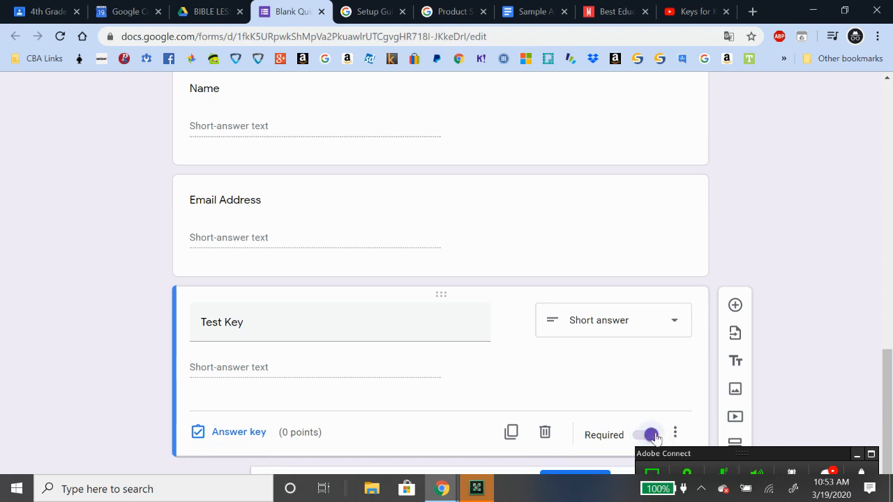
Zoom Chrome to 80%, minimize the Adobe Connect window, and show Test Key's extra options
left_click(676, 434)
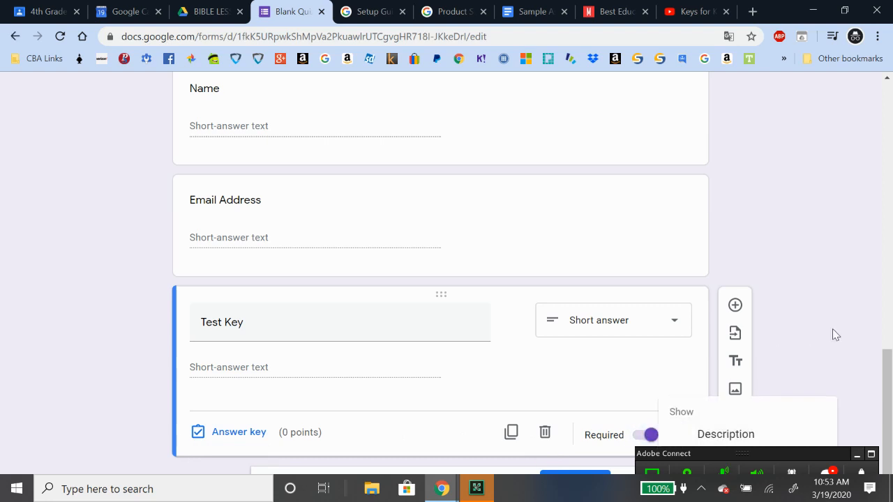
left_click(883, 394)
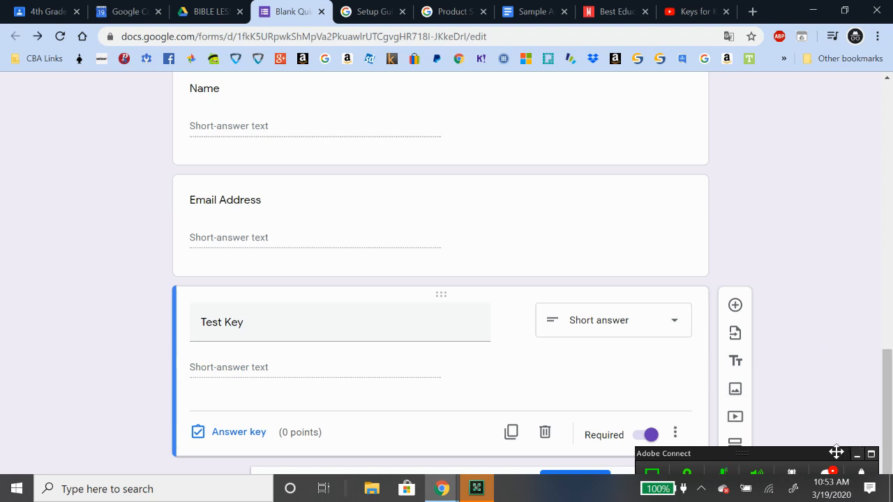
left_click(878, 36)
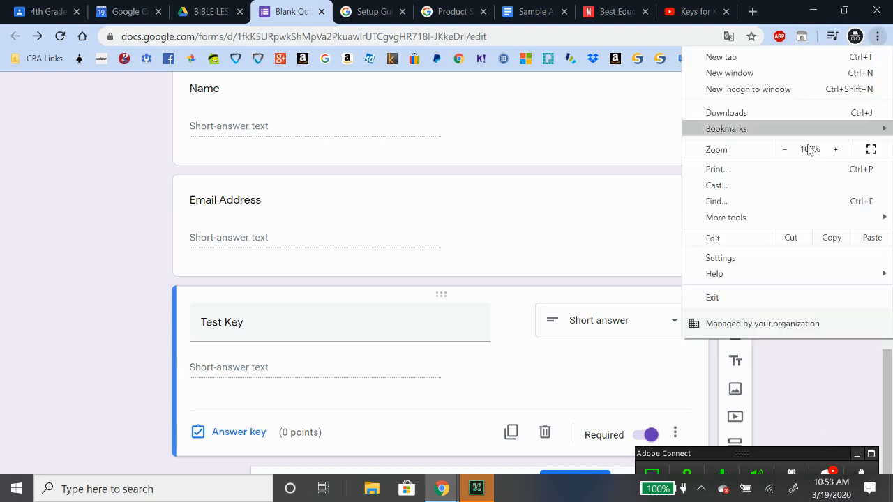
left_click(784, 149)
left_click(783, 150)
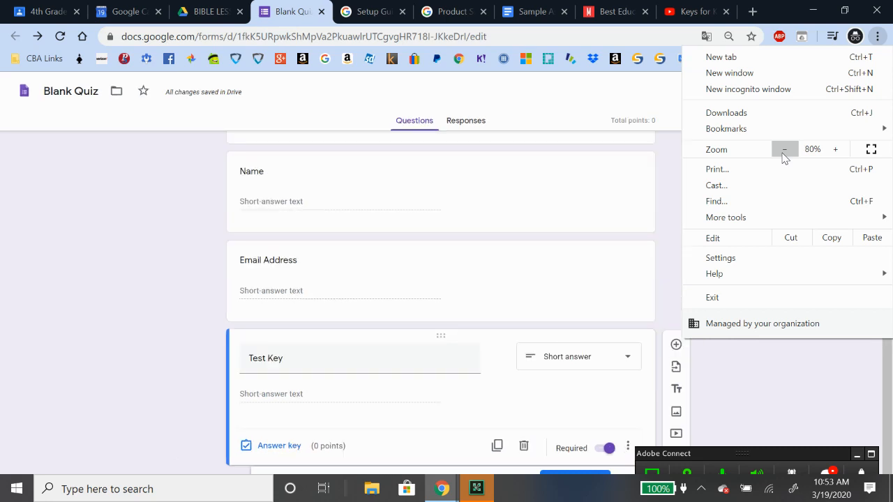
left_click(627, 449)
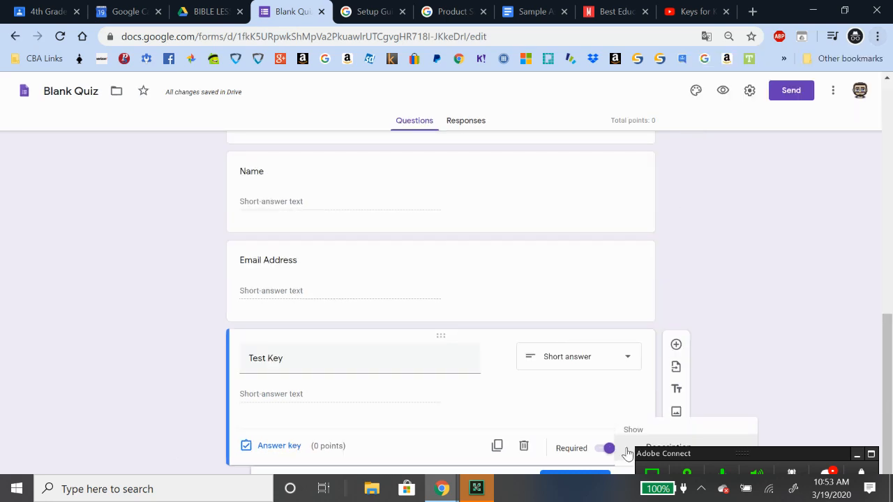
left_click(857, 454)
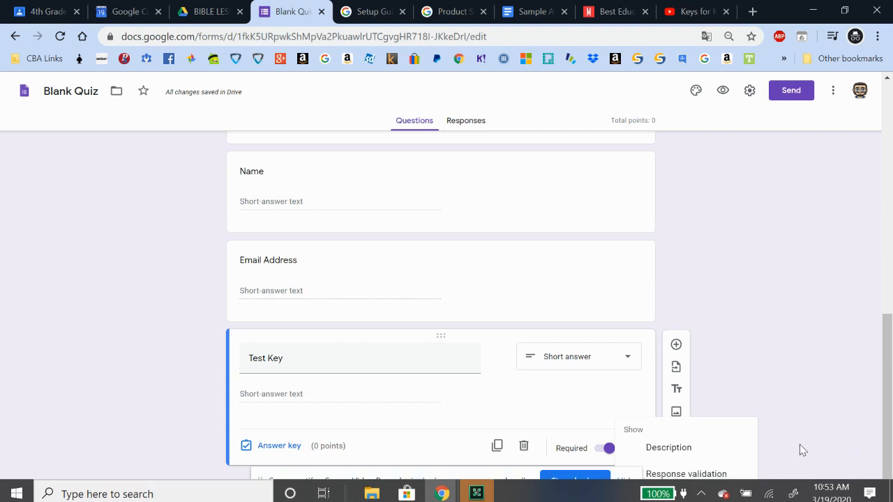
Turn on response validation for Test Key and reset the Chrome zoom to 100%
left_click(697, 474)
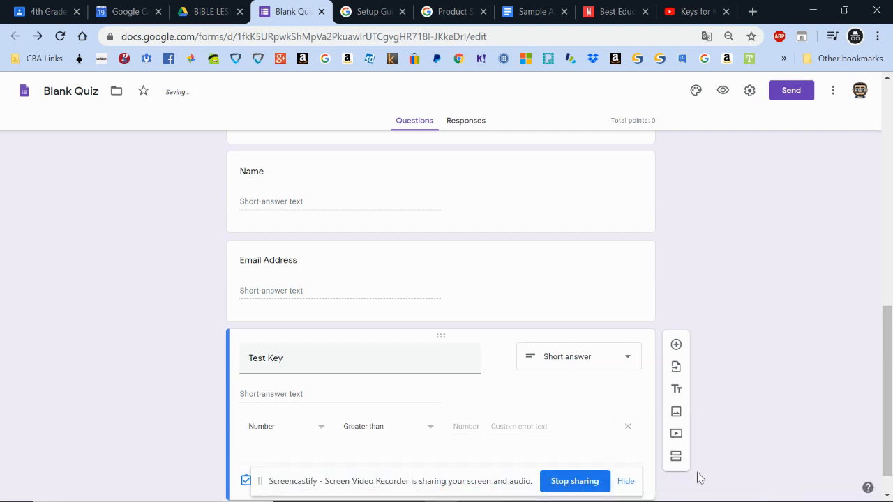
left_click(878, 36)
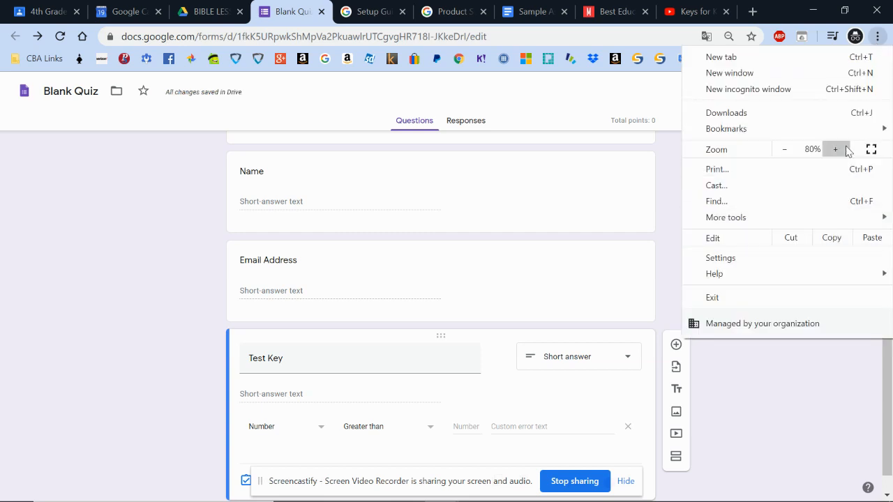
left_click(835, 150)
left_click(835, 150)
left_click(880, 399)
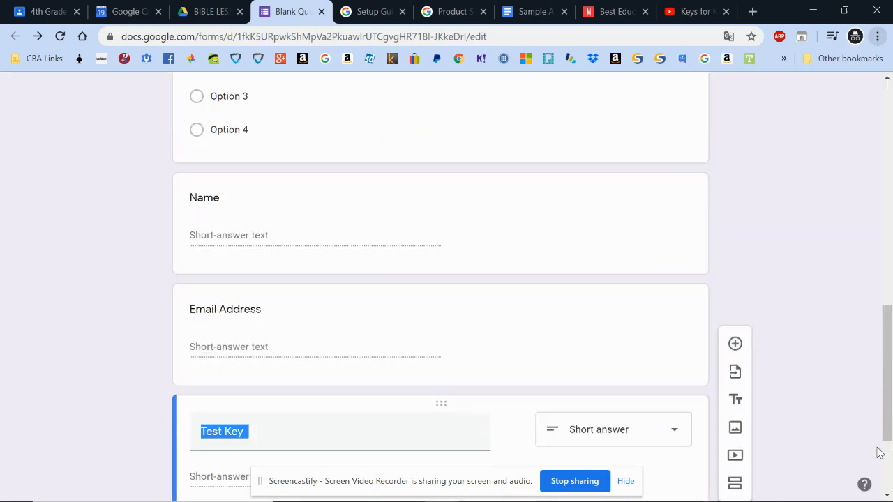
left_click(676, 468)
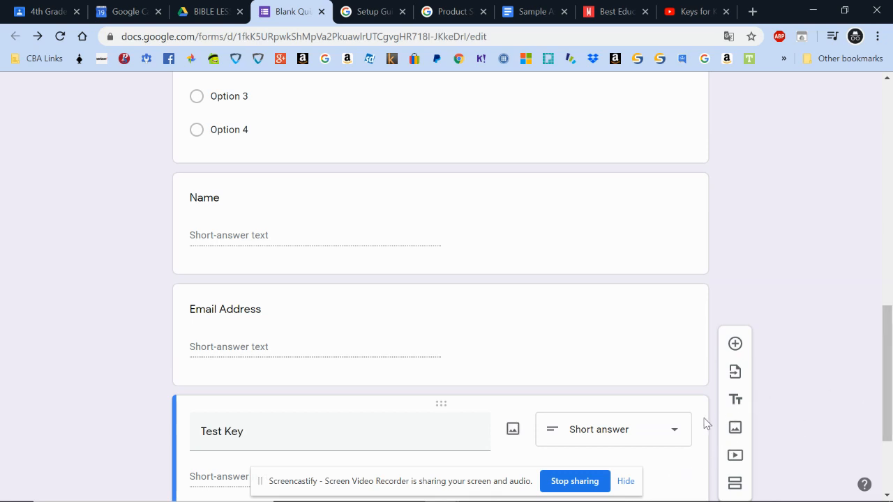
left_click_drag(880, 349, 865, 439)
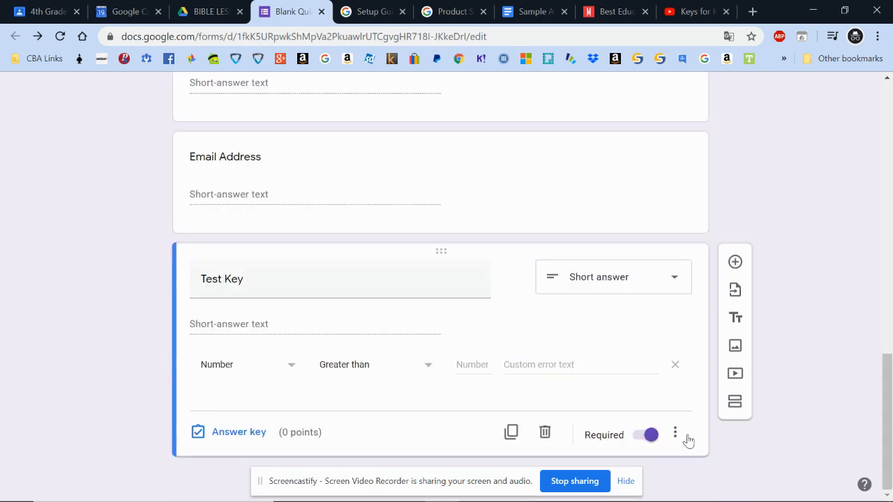
Re-enable Test Key's response validation, set it to Text contains, and select the text field
left_click(674, 434)
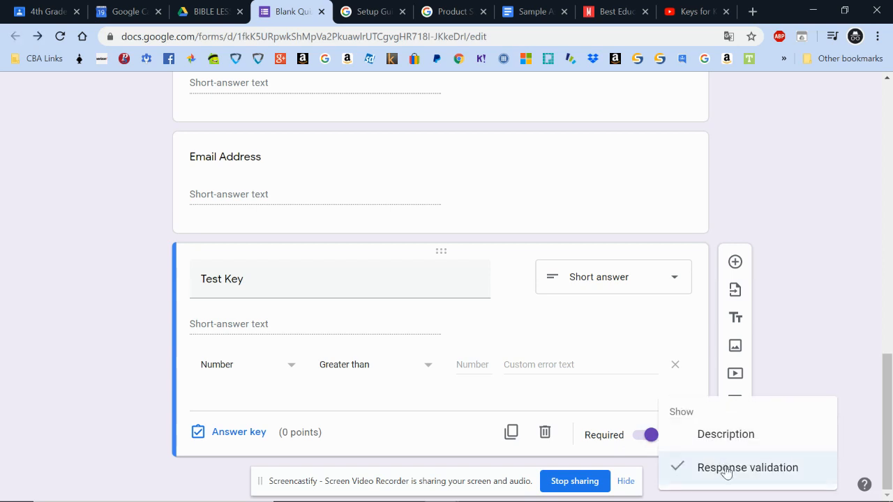
left_click(725, 468)
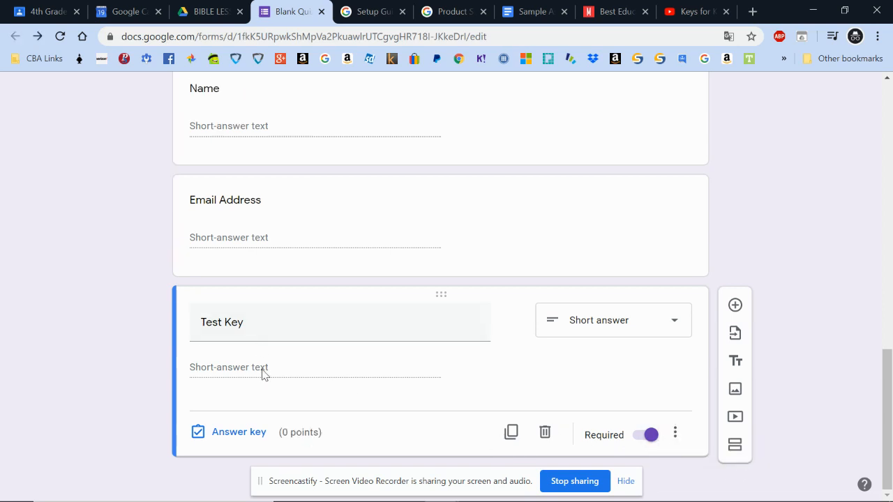
left_click(674, 433)
left_click(703, 483)
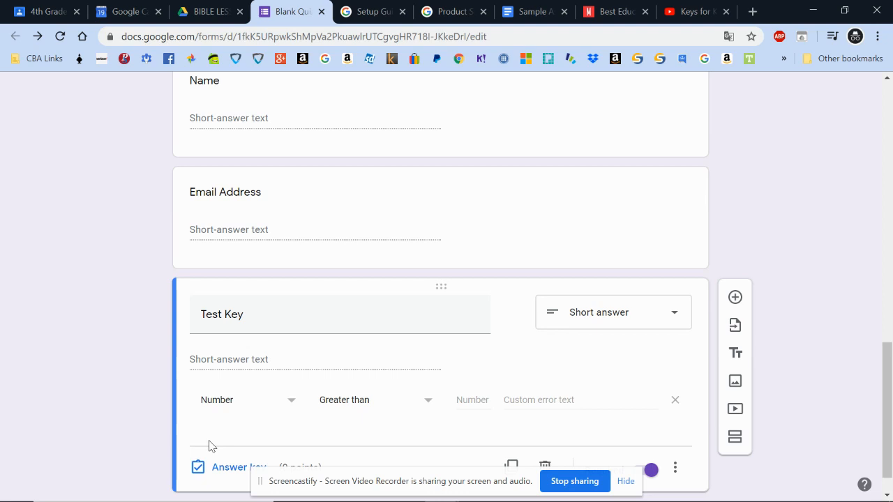
left_click(291, 406)
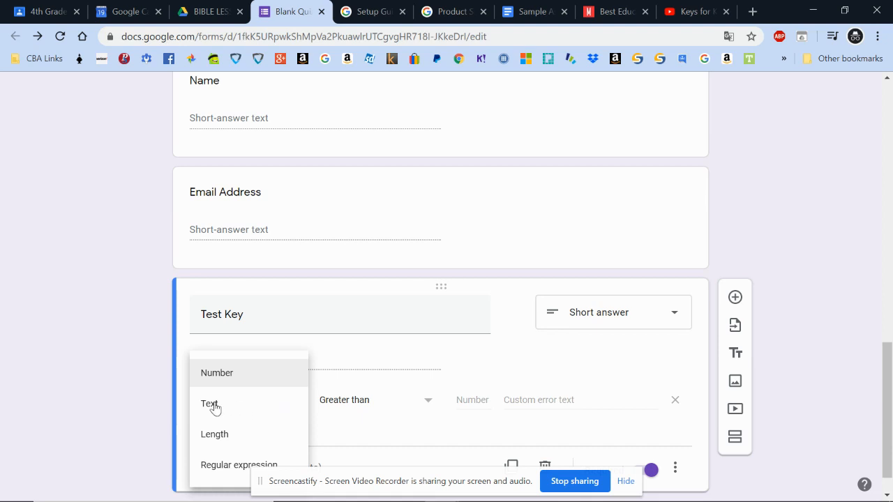
left_click(211, 404)
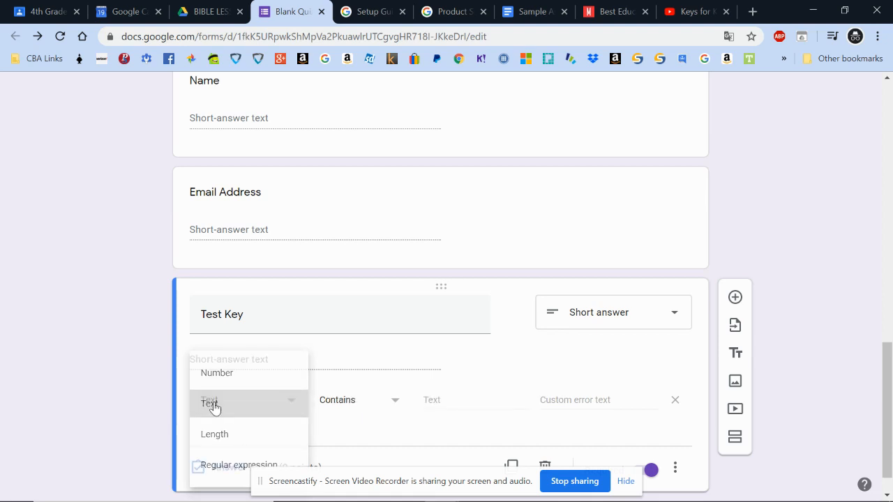
left_click(453, 398)
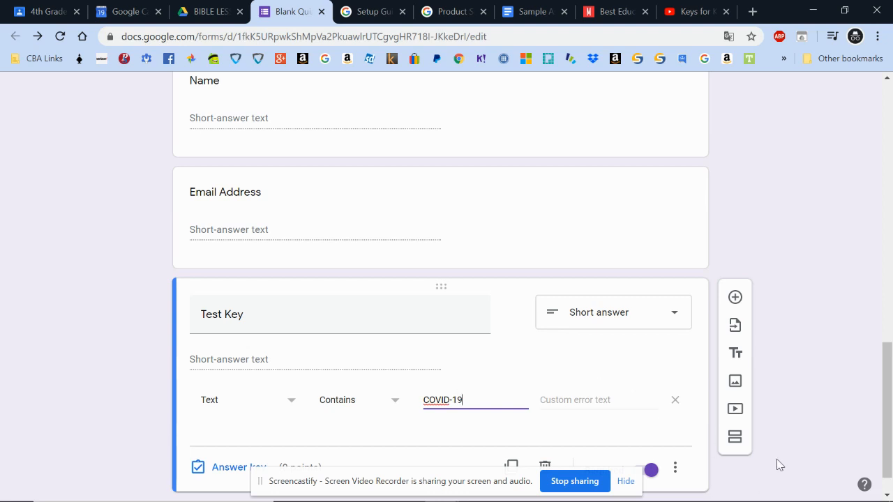
Confirm the COVID-19 rule, then drag Email Address, Name and Test Key above the multiple-choice questions
left_click(823, 322)
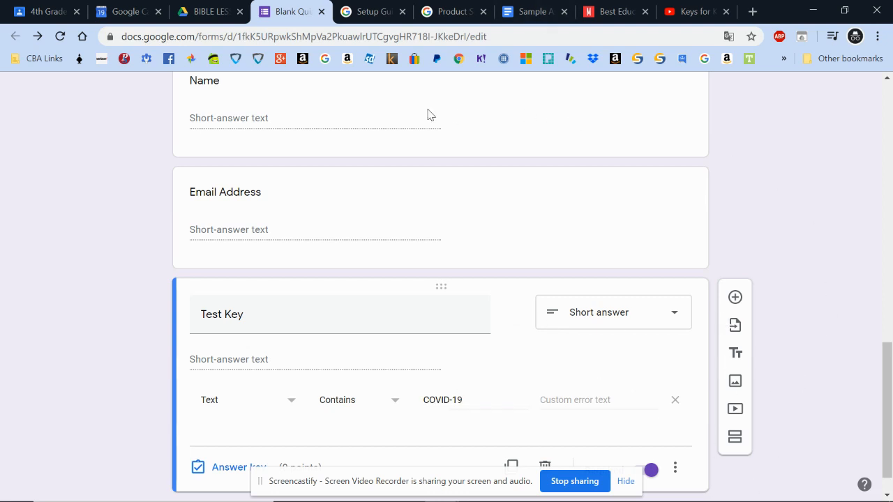
scroll(415, 188, "up", 2)
scroll(412, 189, "down", 2)
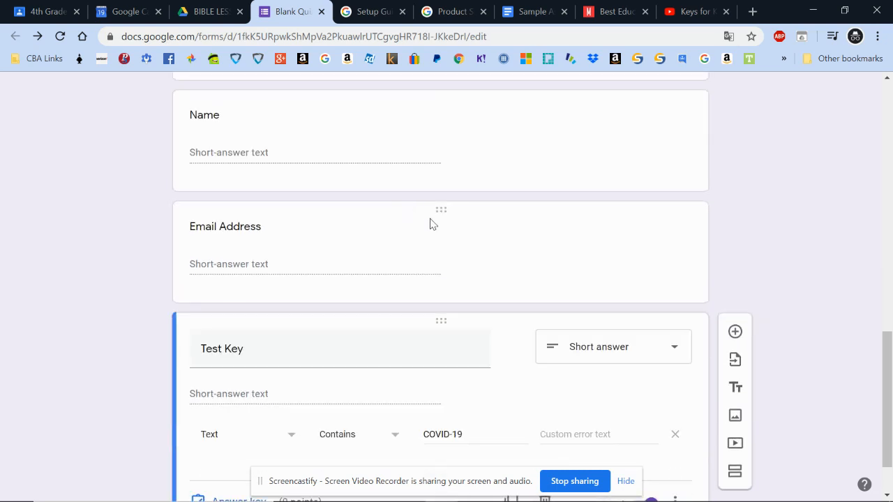
left_click_drag(439, 207, 411, 276)
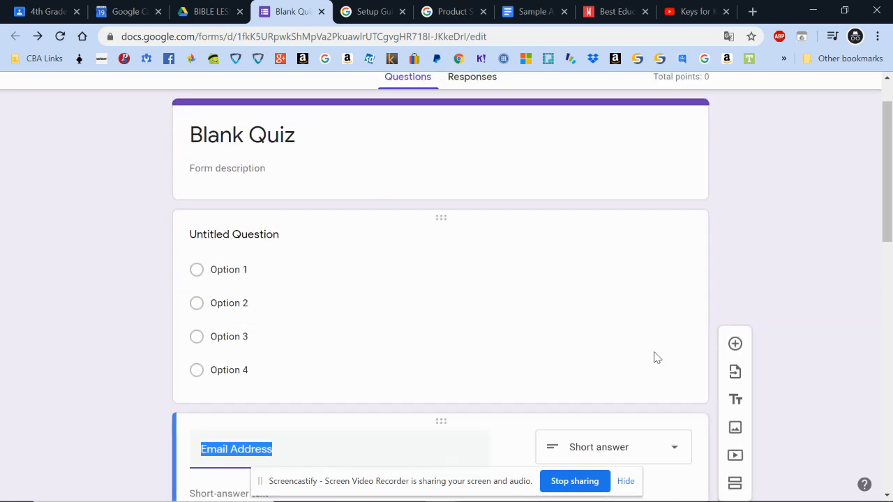
left_click_drag(450, 418, 454, 183)
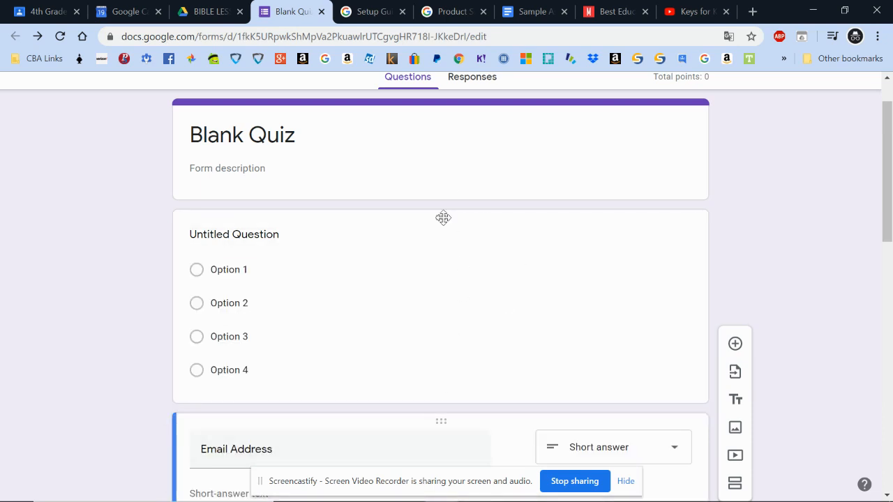
left_click_drag(442, 217, 416, 376)
scroll(752, 333, "down", 5)
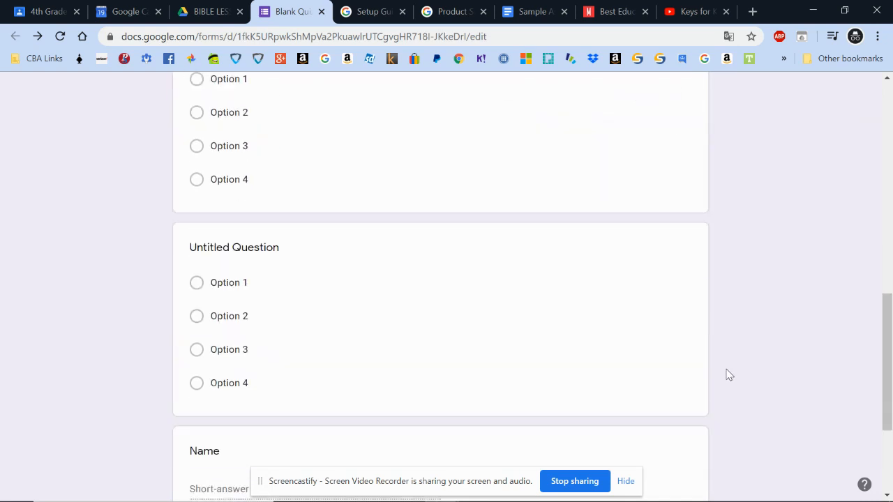
left_click_drag(427, 253, 370, 282)
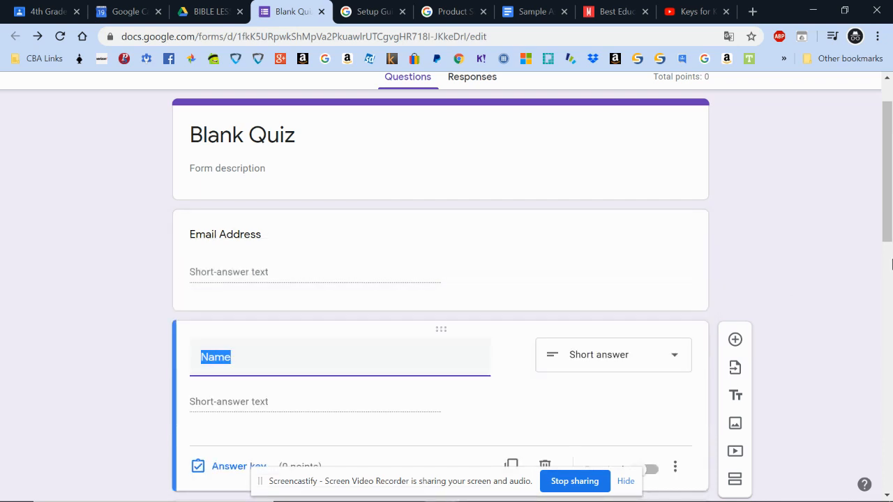
scroll(863, 281, "down", 10)
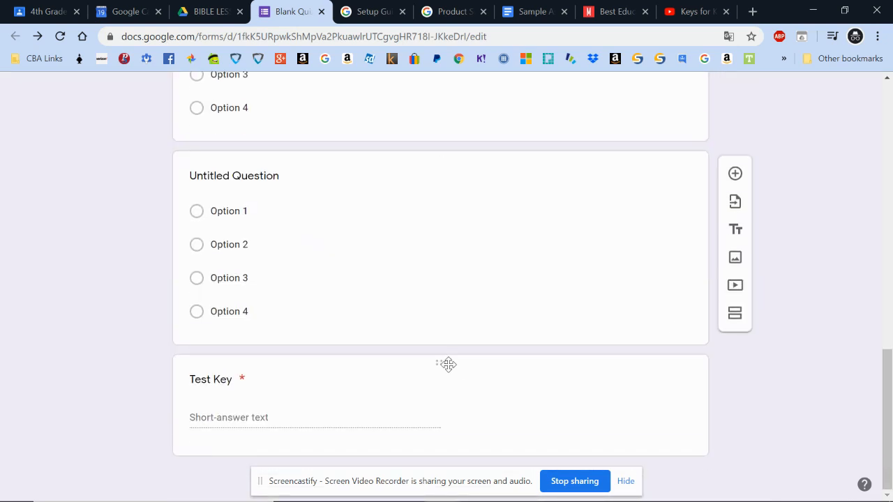
left_click_drag(446, 363, 429, 382)
scroll(880, 347, "down", 3)
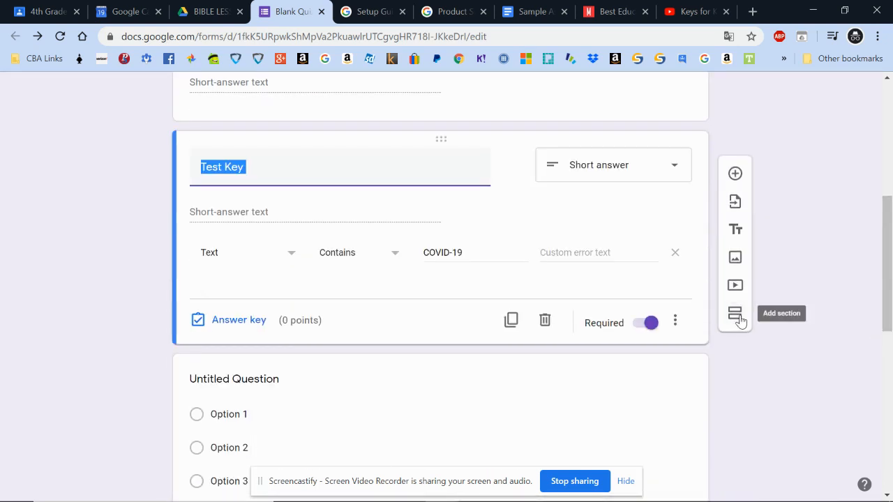
Insert a new section after Test Key, then open the quiz in respondent preview
left_click(740, 320)
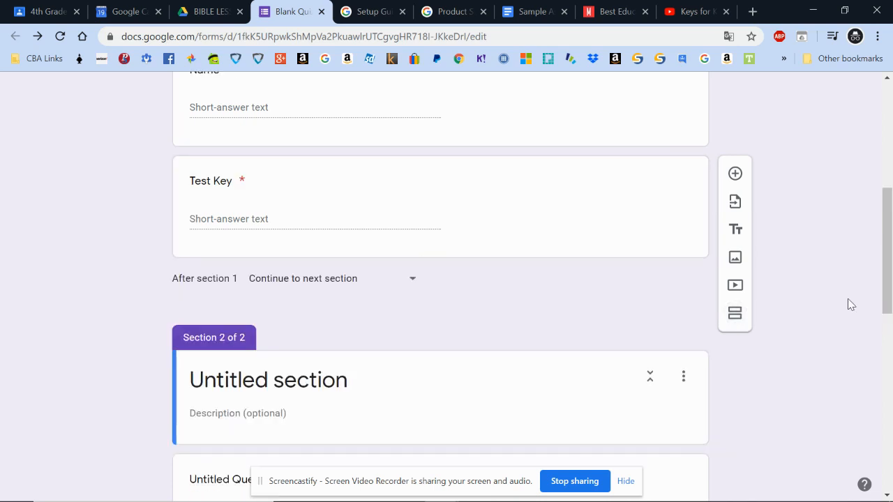
scroll(847, 300, "up", 4)
scroll(848, 300, "up", 3)
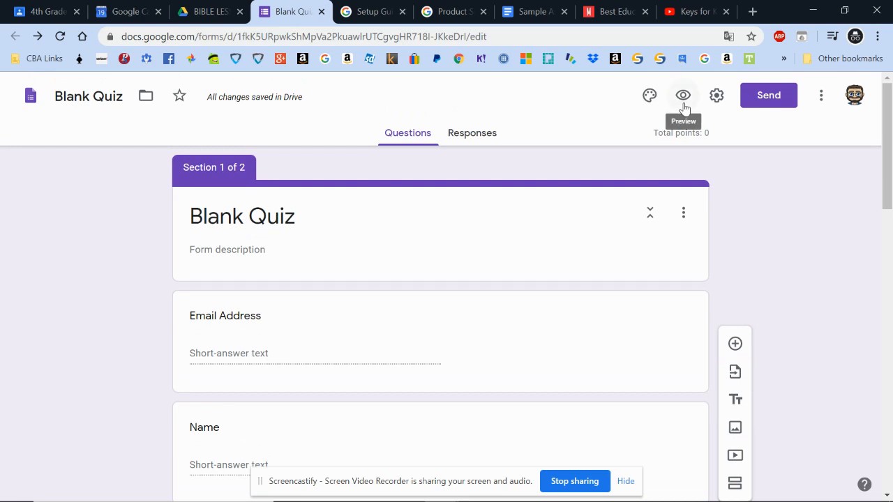
left_click(684, 105)
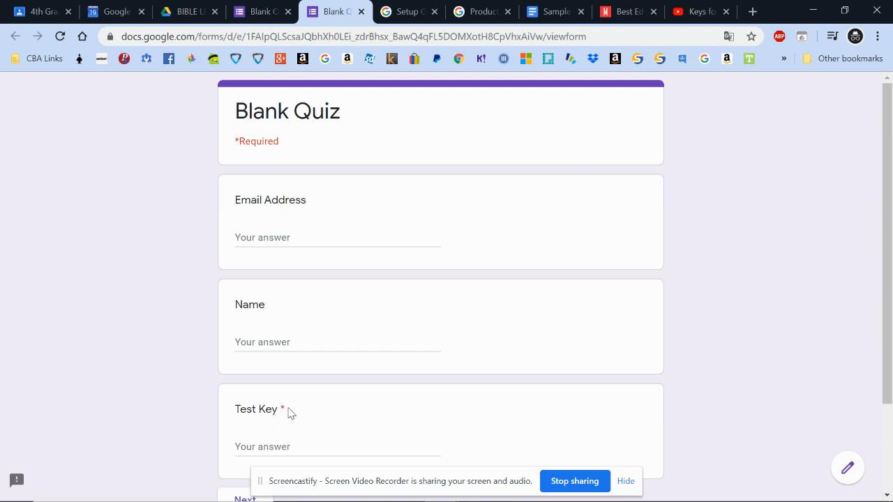
In the preview, autofill email and name, answer Test Key with 'wring', and get the 'Must contain COVID-19' error
left_click(324, 231)
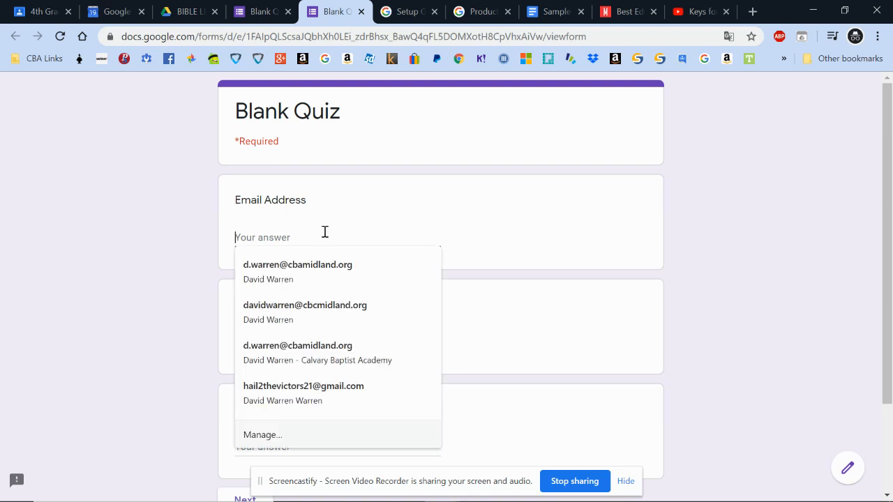
left_click(313, 275)
scroll(469, 361, "down", 1)
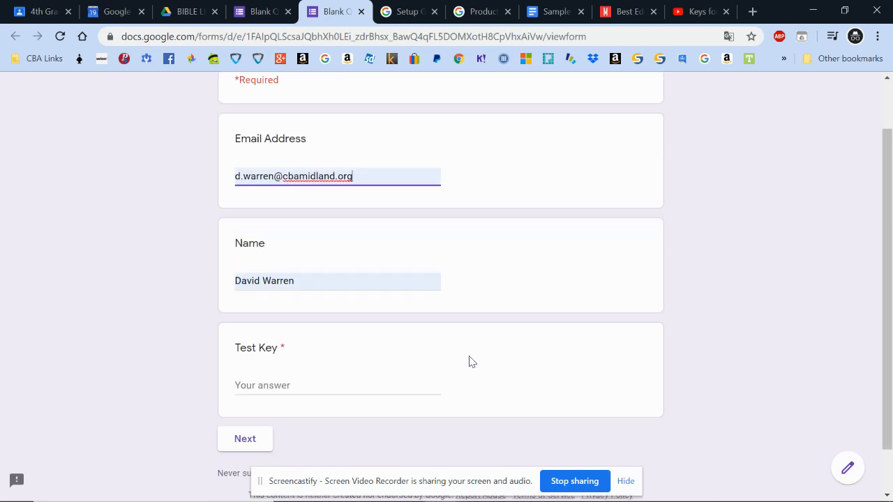
scroll(469, 362, "down", 1)
left_click(339, 329)
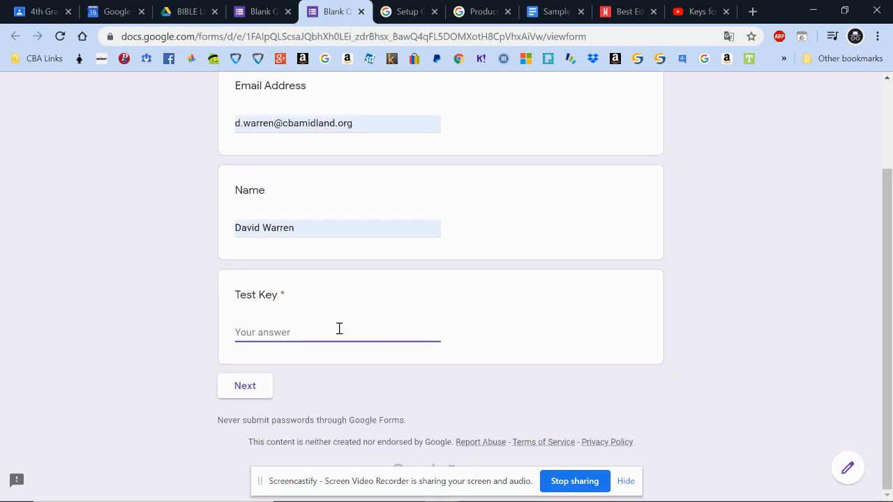
type("wring")
left_click(250, 391)
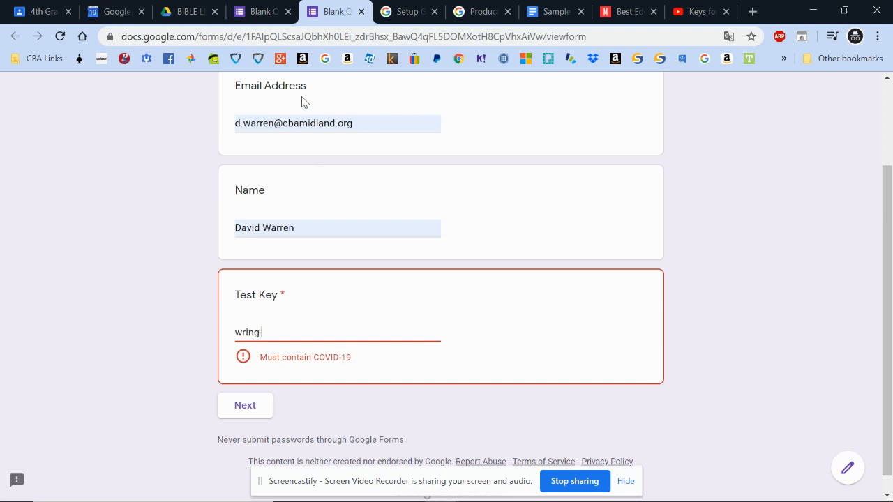
Back in the editor, re-enable response validation on the Test Key question
left_click(257, 12)
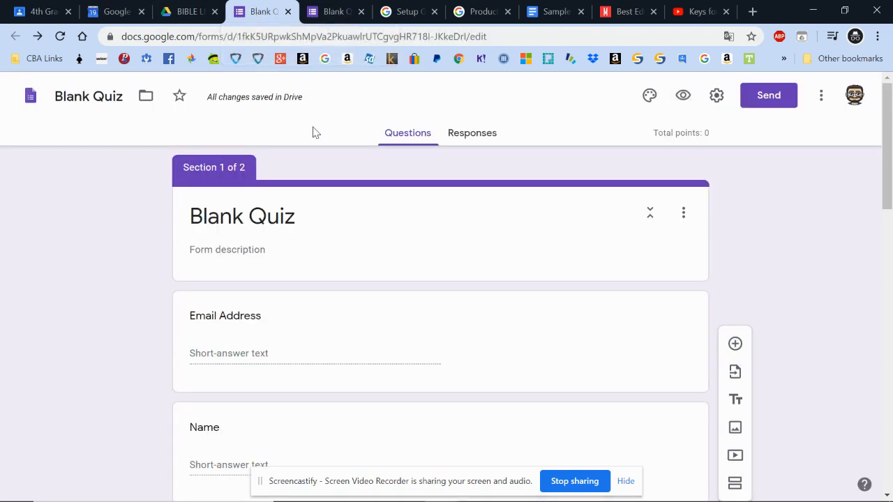
scroll(540, 335, "down", 6)
left_click(523, 151)
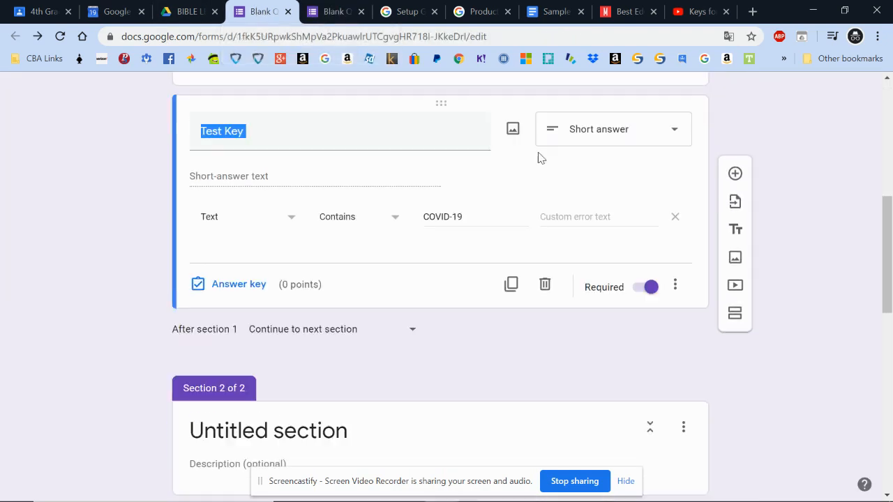
left_click(679, 289)
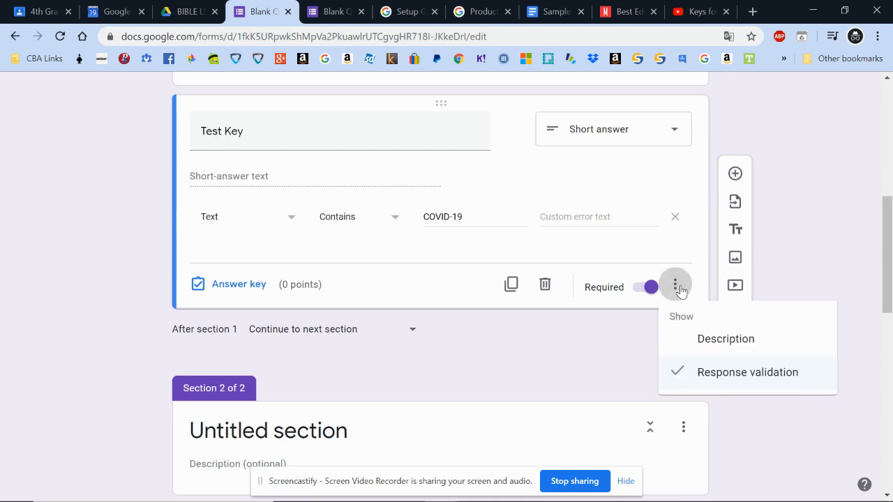
left_click(721, 380)
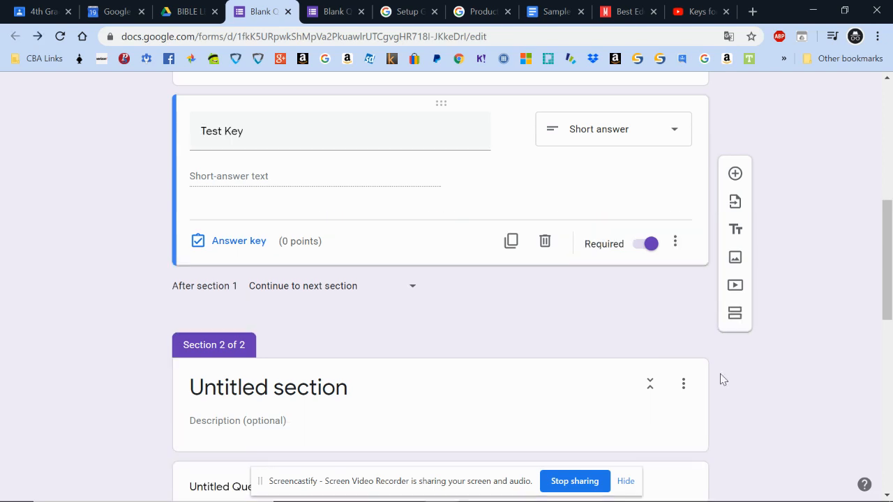
left_click(677, 244)
left_click(699, 342)
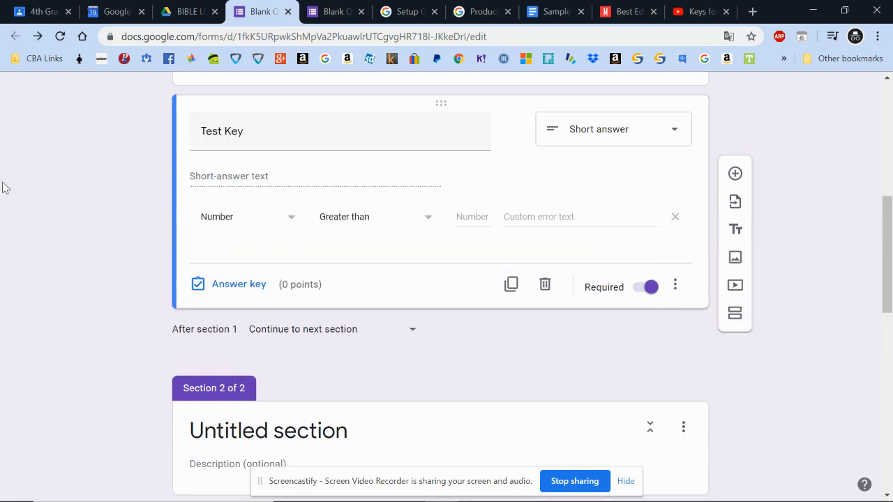
left_click(682, 287)
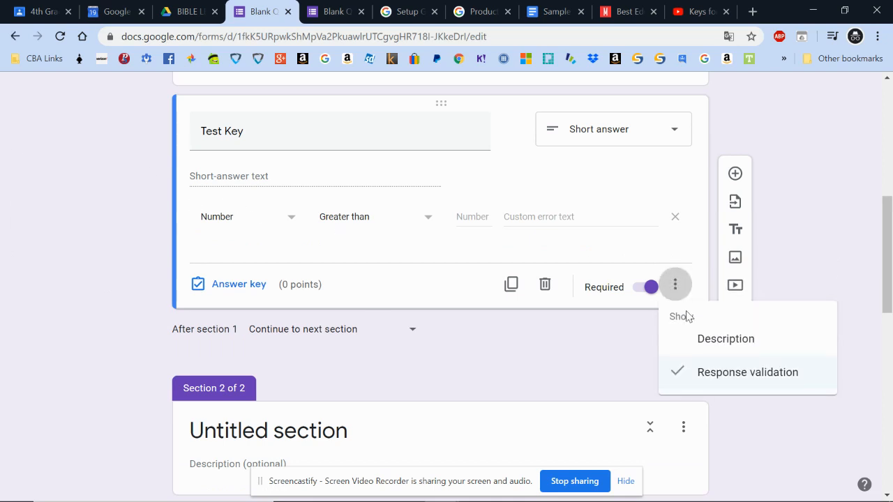
left_click(695, 374)
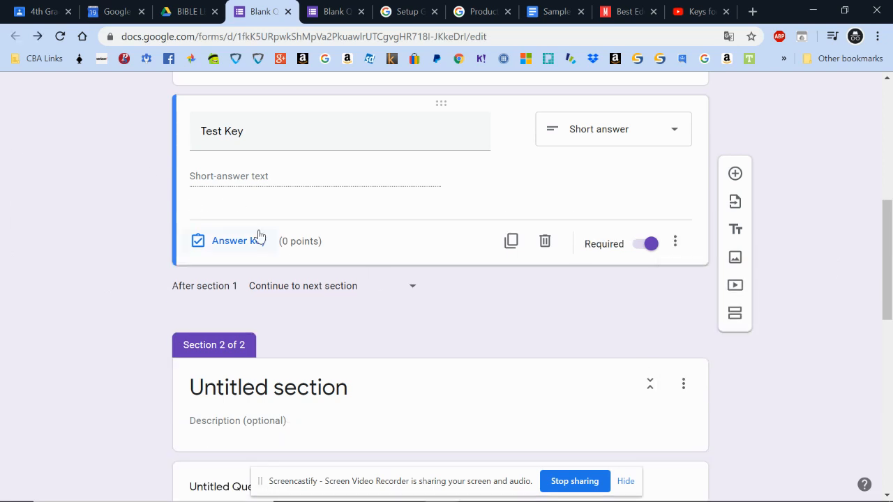
left_click(676, 241)
left_click(690, 329)
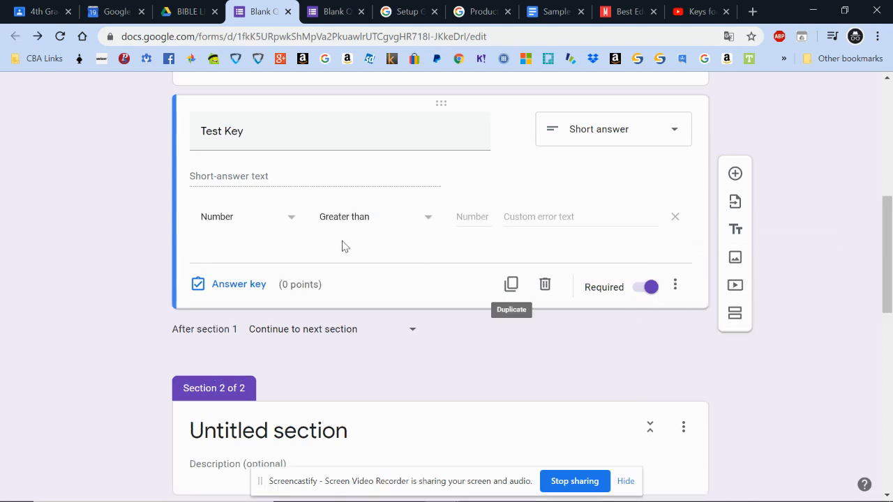
Set the validation to Text contains 'COVID-19' with custom error text 'Wrong Answer'
left_click(261, 230)
left_click(256, 245)
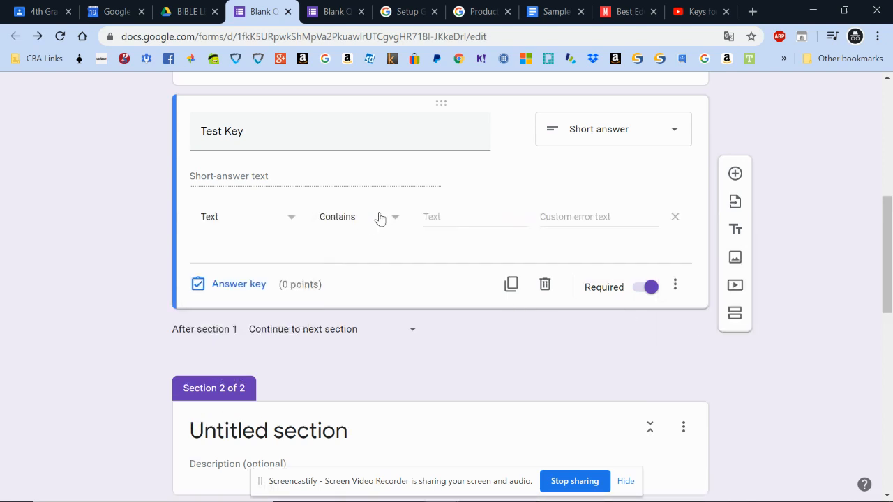
left_click(483, 216)
type("COVID-19")
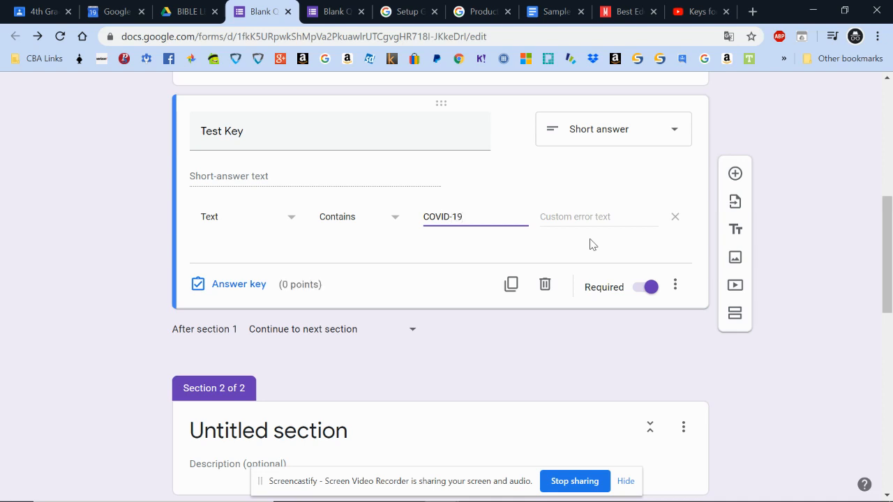
left_click(593, 216)
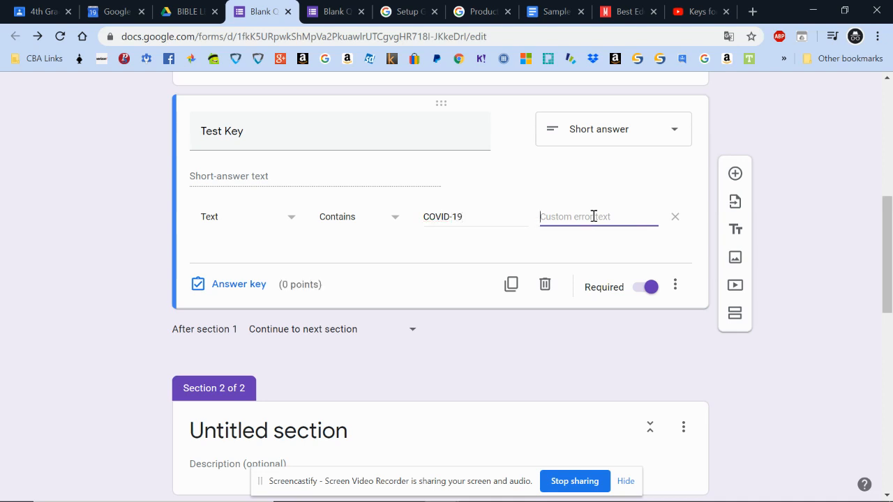
type("Wring")
key("BackSpace")
key("BackSpace")
key("BackSpace")
type("ong Amswe")
key("BackSpace")
key("BackSpace")
key("BackSpace")
type("swer")
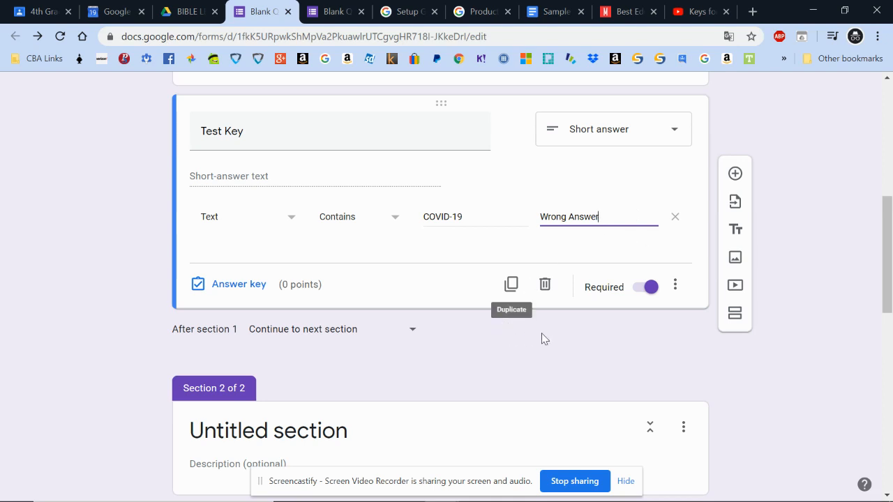
left_click(524, 339)
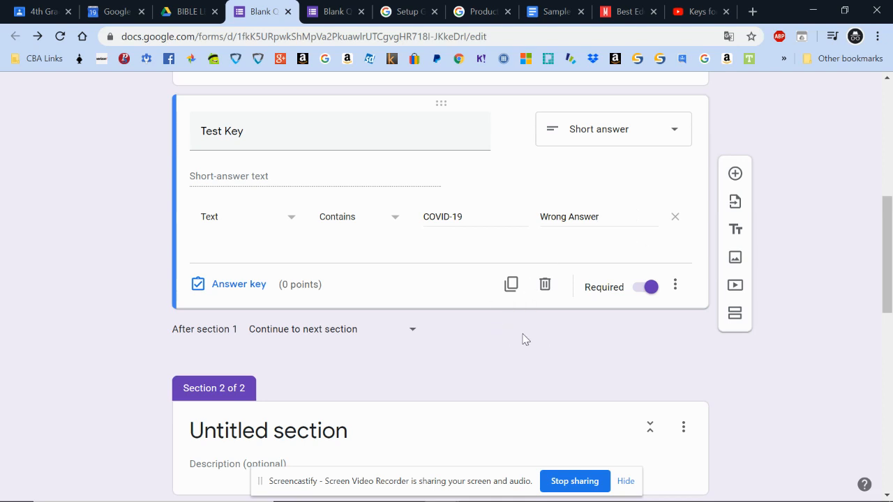
Reload the live form, answer Test Key with 'COVID-1', and see the 'Wrong Answer' error on Next
left_click(321, 15)
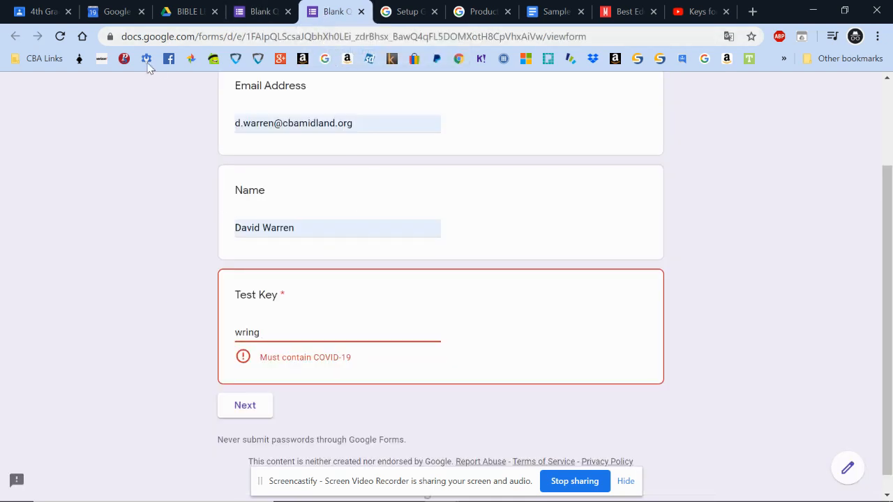
left_click(60, 37)
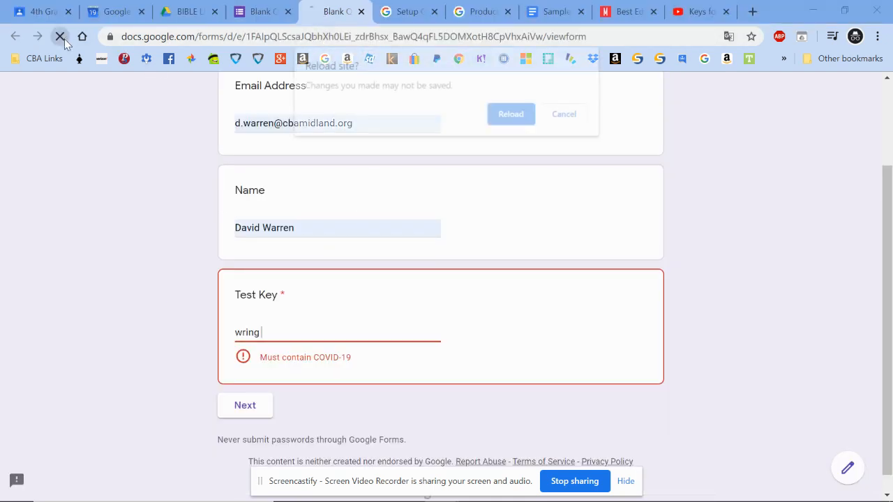
left_click(511, 116)
left_click(300, 326)
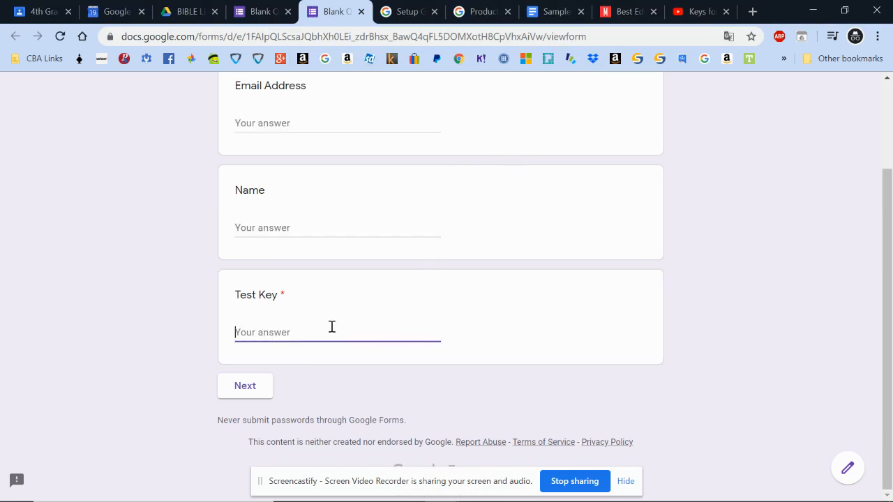
type("COVID-19")
left_click(225, 392)
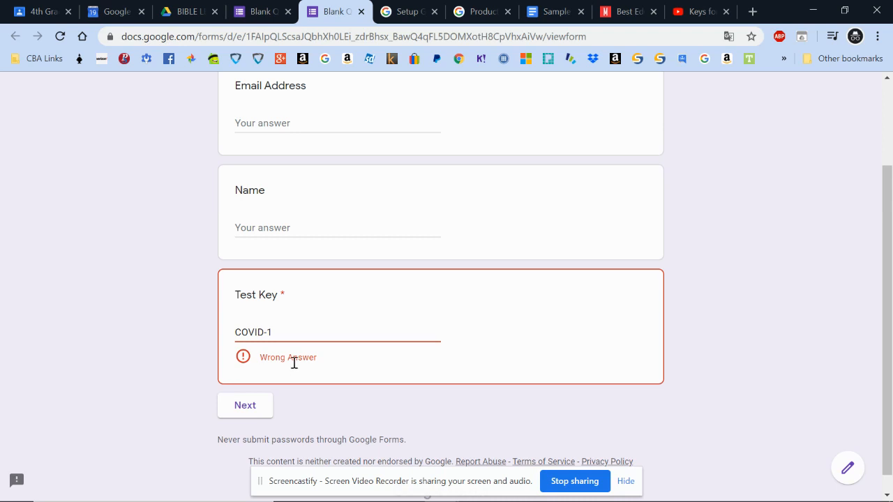
Complete the answer to 'COVID-19' and advance to the next section
left_click(304, 333)
type("9")
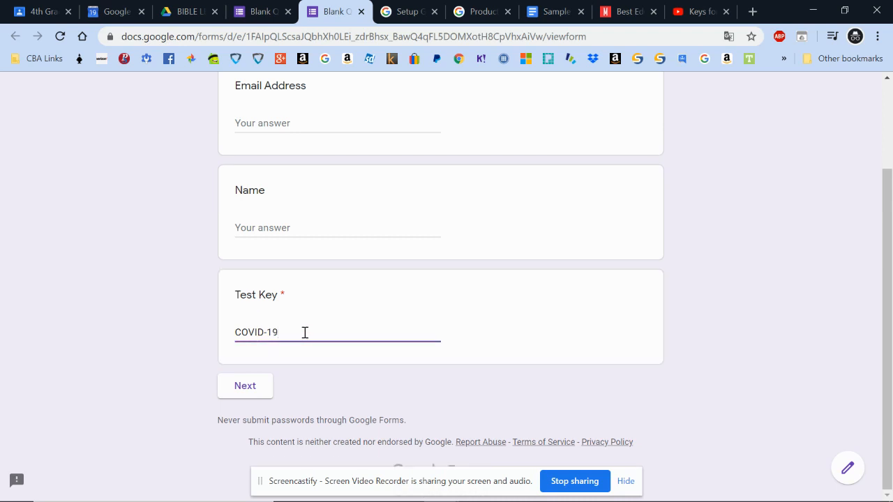
left_click(249, 388)
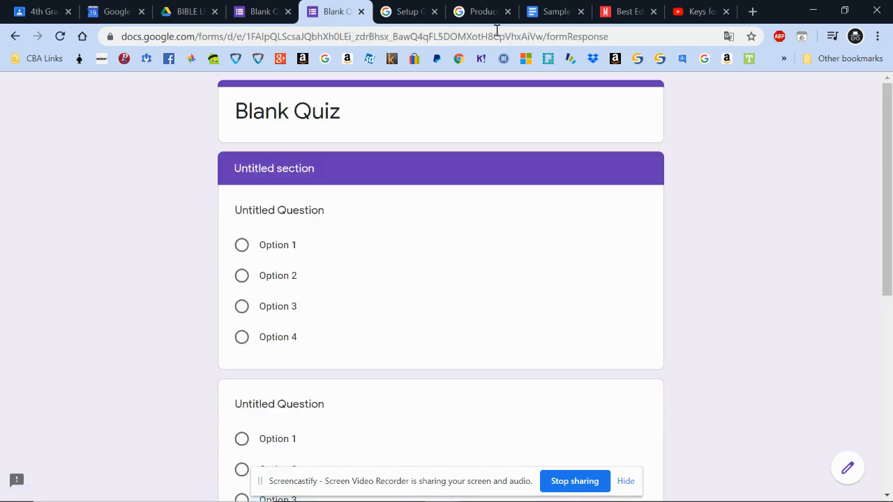
Close the live form tab and scroll the editor back up to Section 1 of 2
left_click(361, 11)
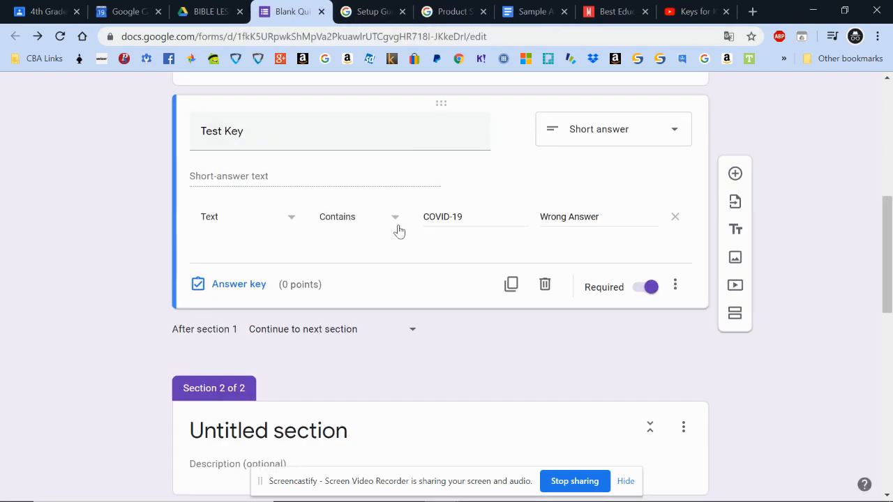
scroll(422, 361, "up", 10)
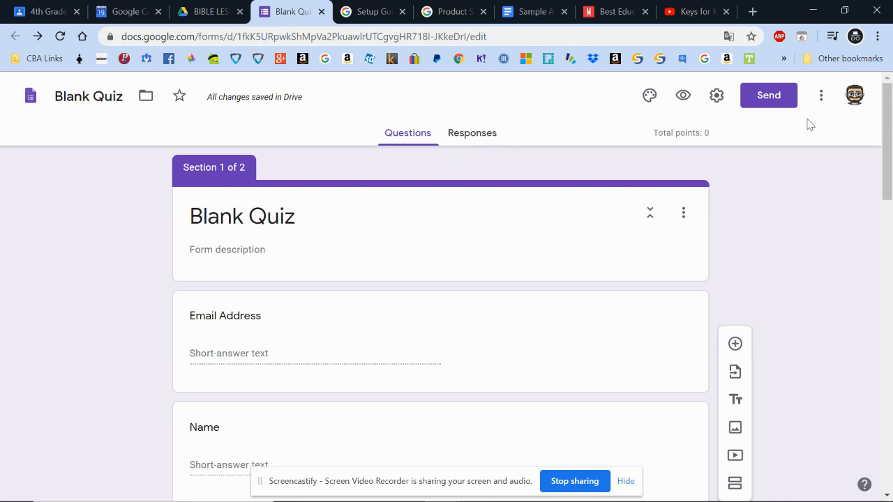
In the quiz settings, set Release mark to 'Later, after manual review' and save
mouse_move(816, 490)
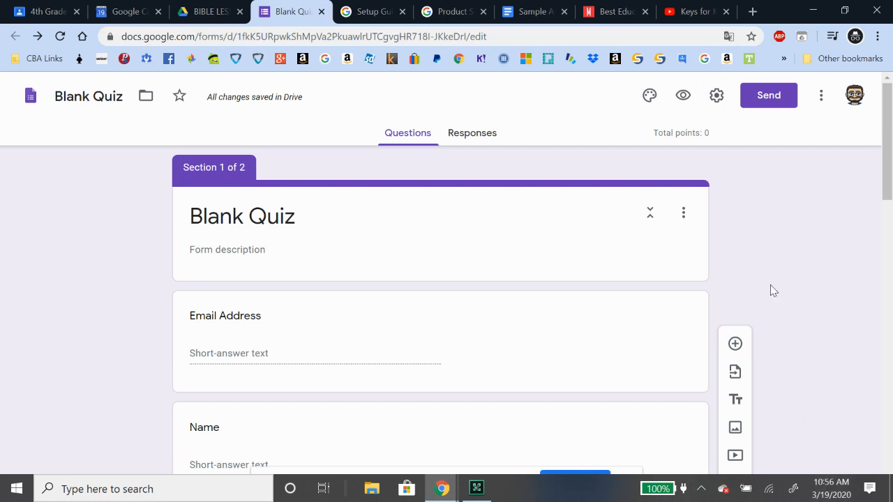
left_click(716, 97)
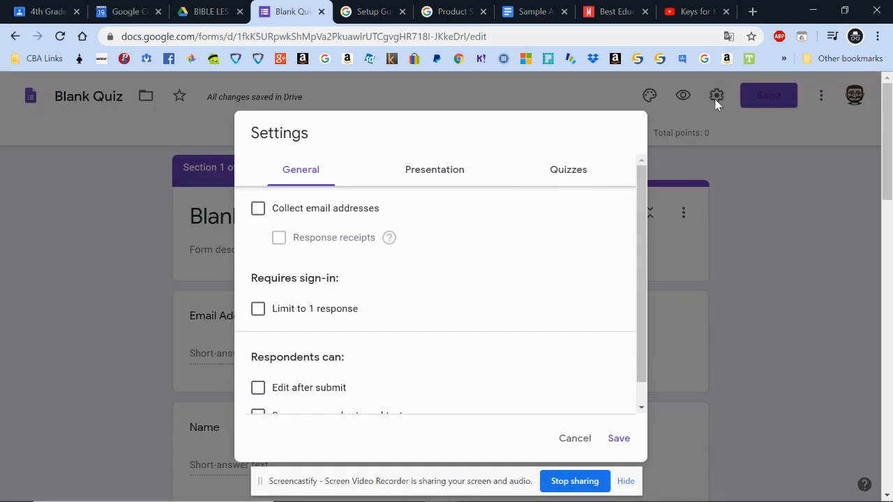
left_click(548, 175)
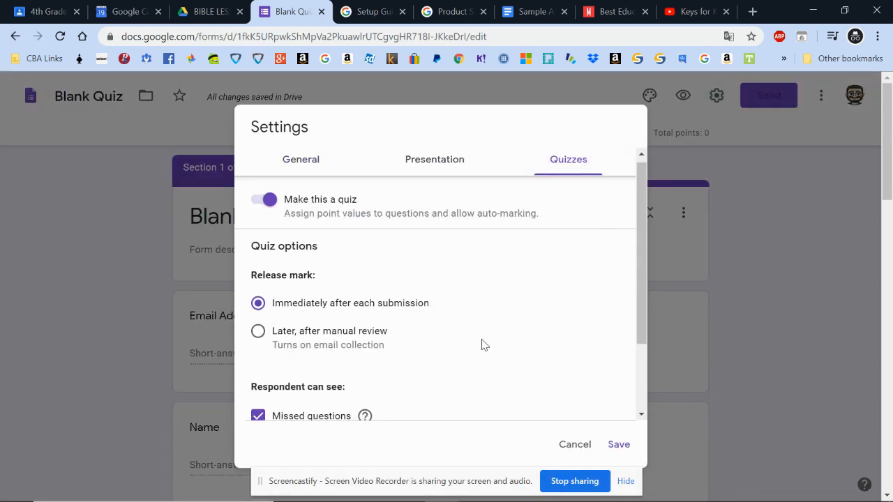
scroll(483, 344, "down", 3)
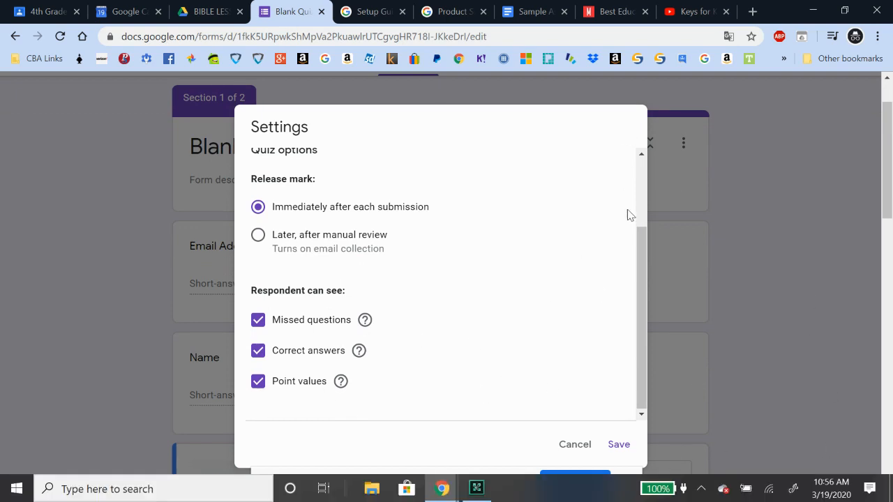
left_click(309, 241)
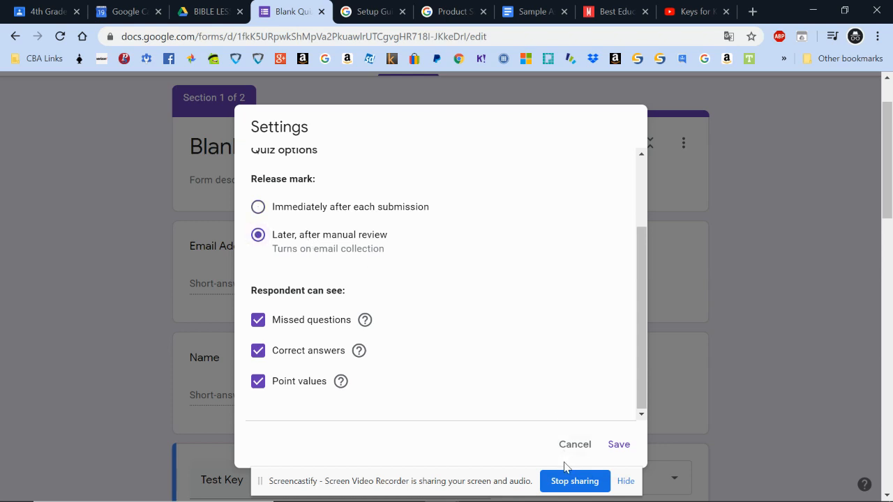
left_click(620, 448)
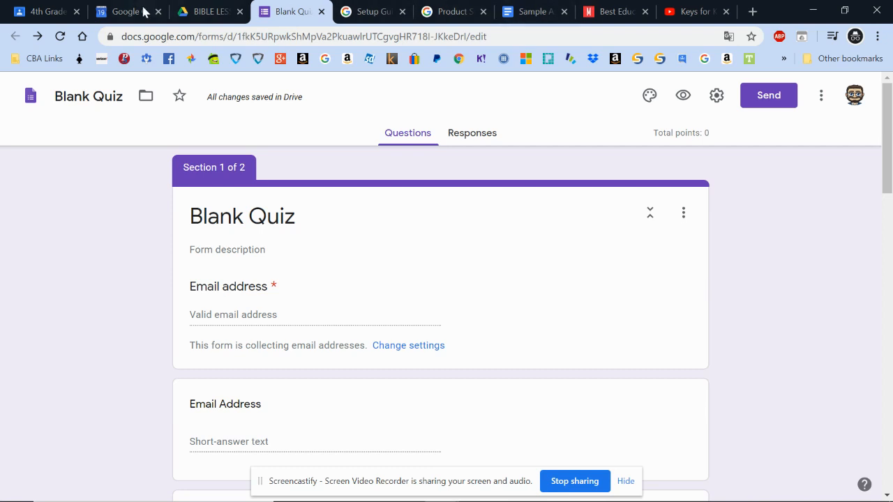
Open the 4th Grade Classwork page showing the BIBLE, MATH, ENGLISH and SCIENCE topics
left_click(33, 19)
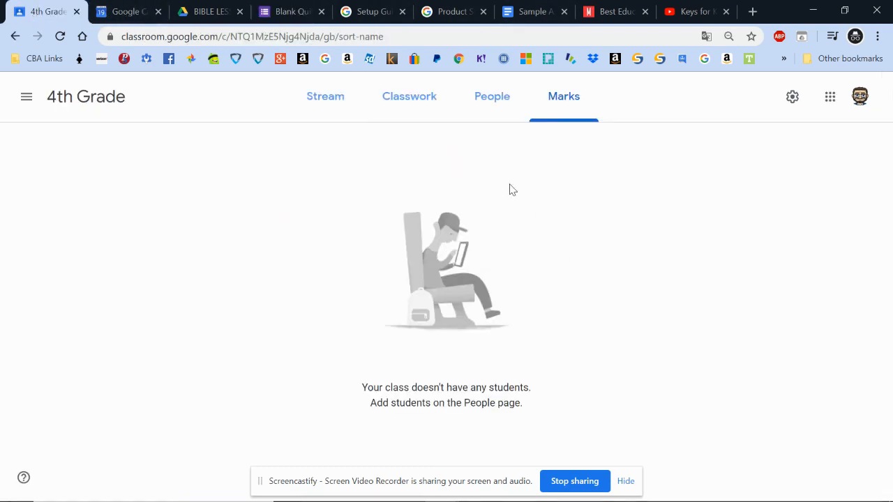
left_click(419, 104)
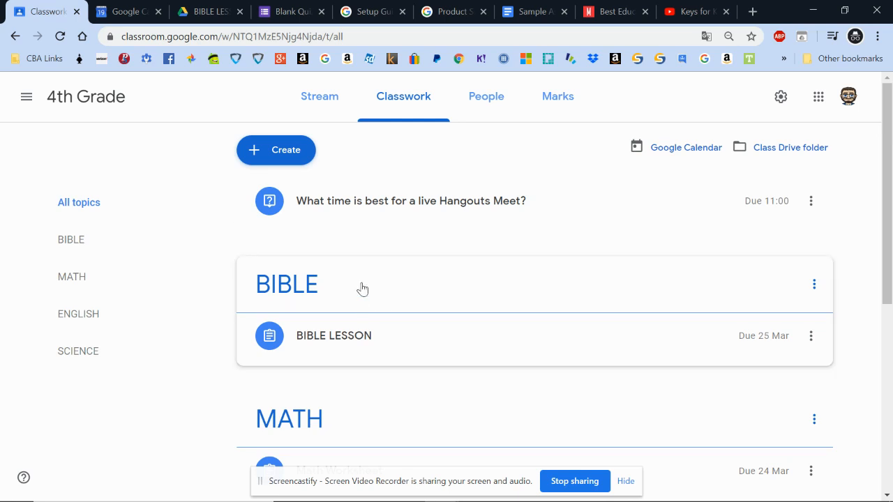
left_click(25, 101)
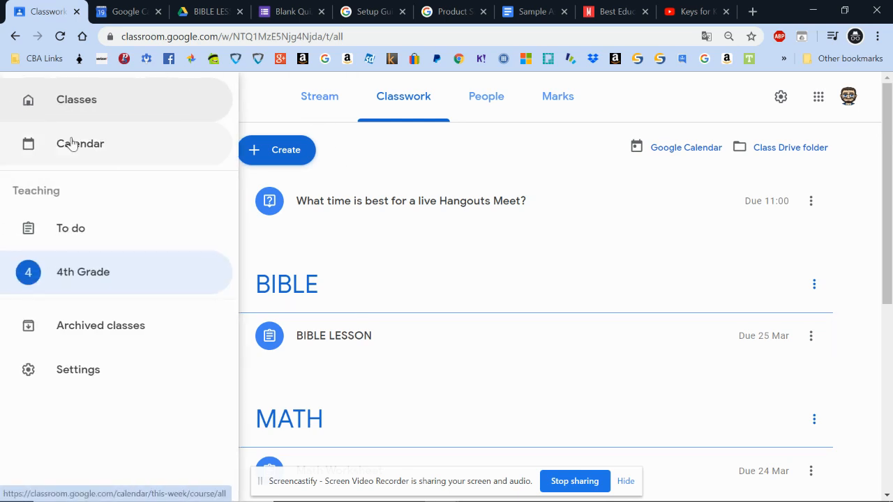
left_click(566, 144)
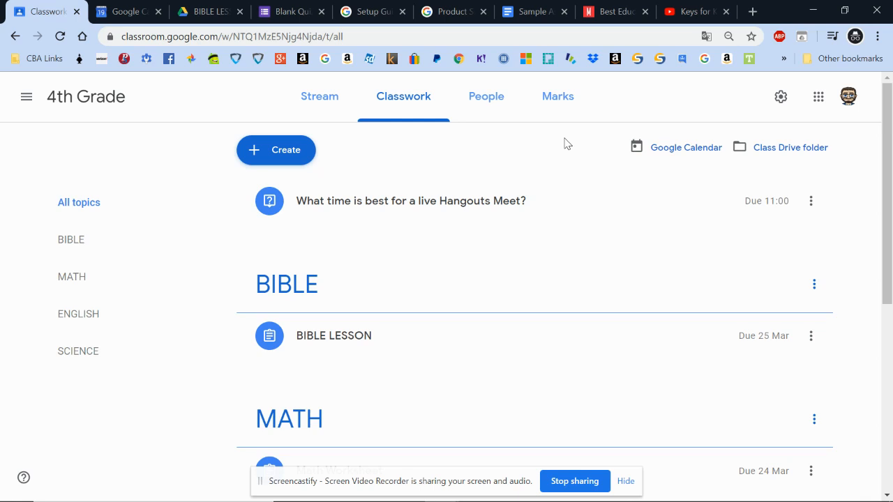
Minimize the Classroom and Drive Chrome windows and restore the Adobe Connect meeting from the taskbar
left_click(811, 12)
left_click(813, 14)
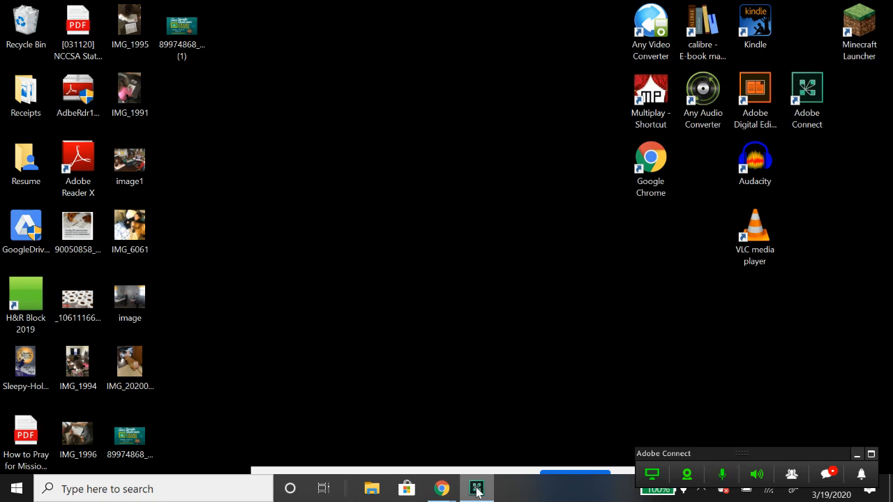
right_click(477, 491)
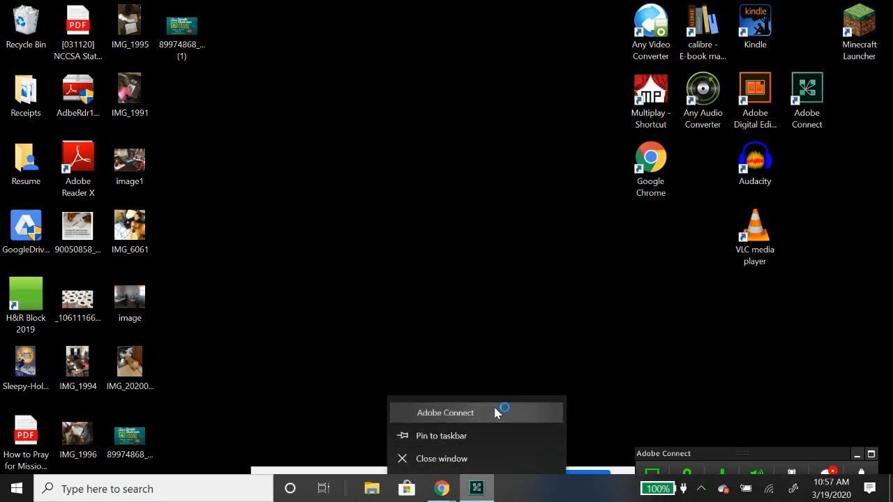
left_click(658, 475)
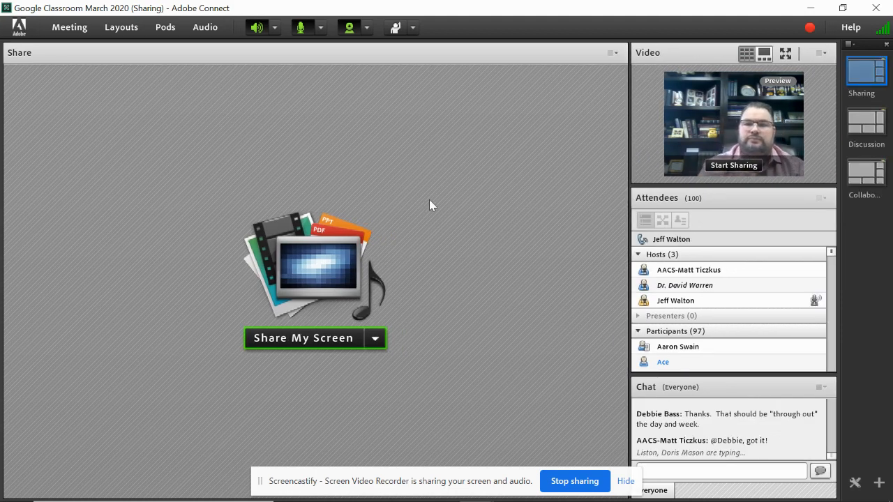
Share the webcam in the meeting, later returning to the 'Classroom for 4th Grade' browser window
left_click(736, 165)
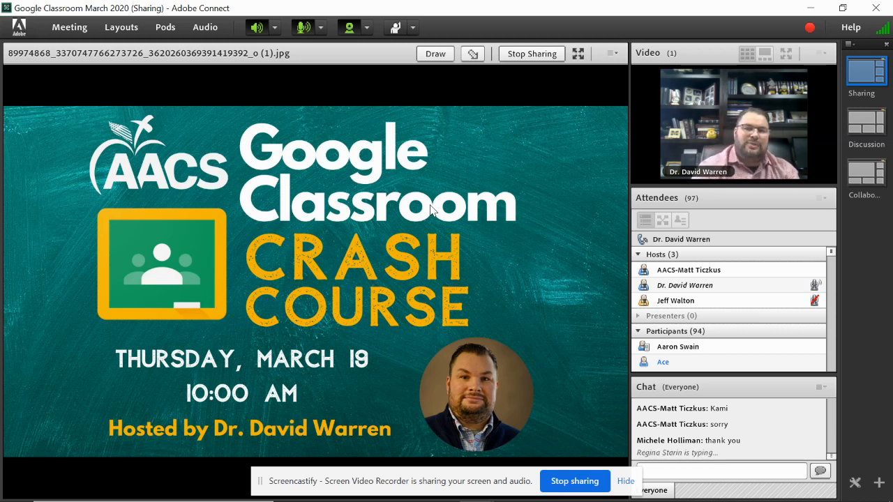
mouse_move(463, 496)
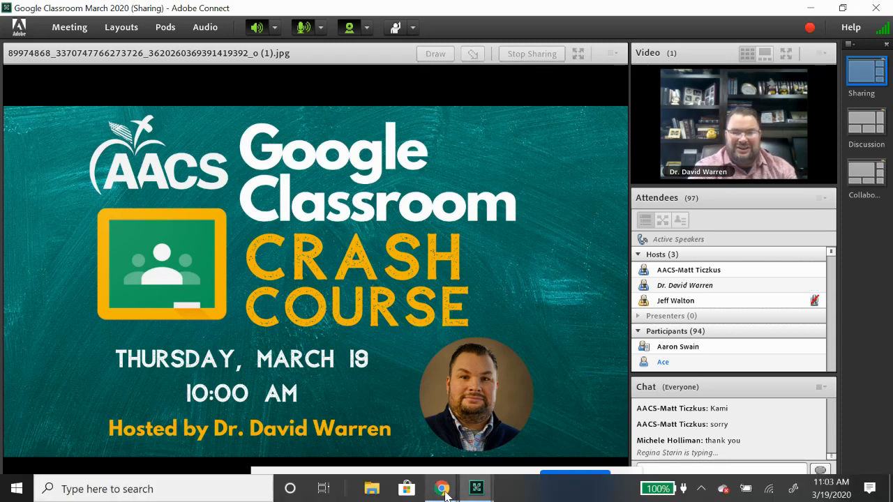
left_click(457, 424)
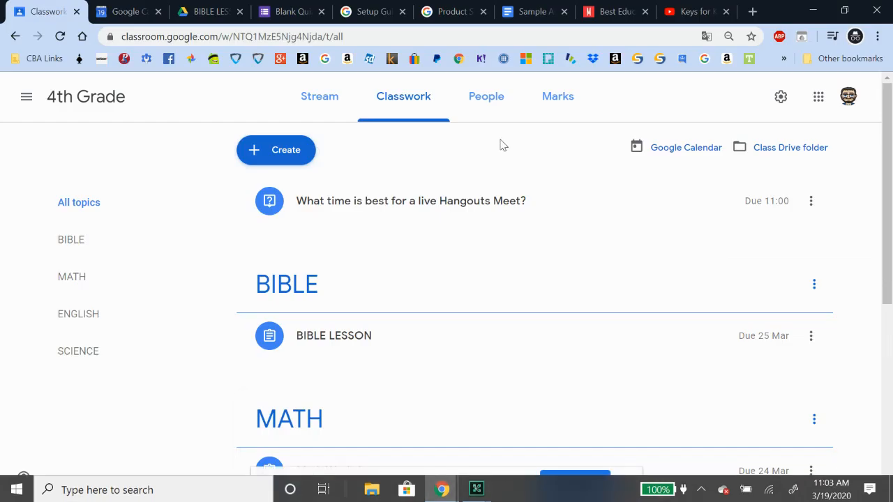
Show the 4th Grade People page, cancel the teacher invite, and minimize the browser
left_click(503, 100)
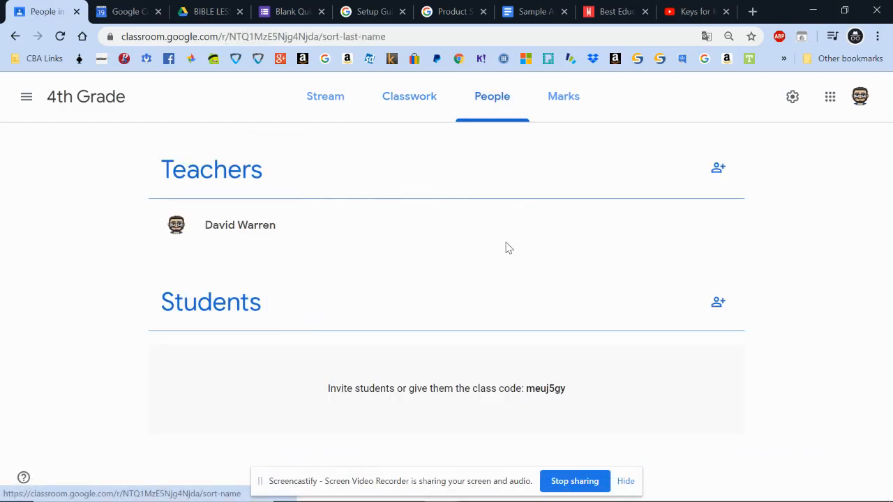
left_click(719, 169)
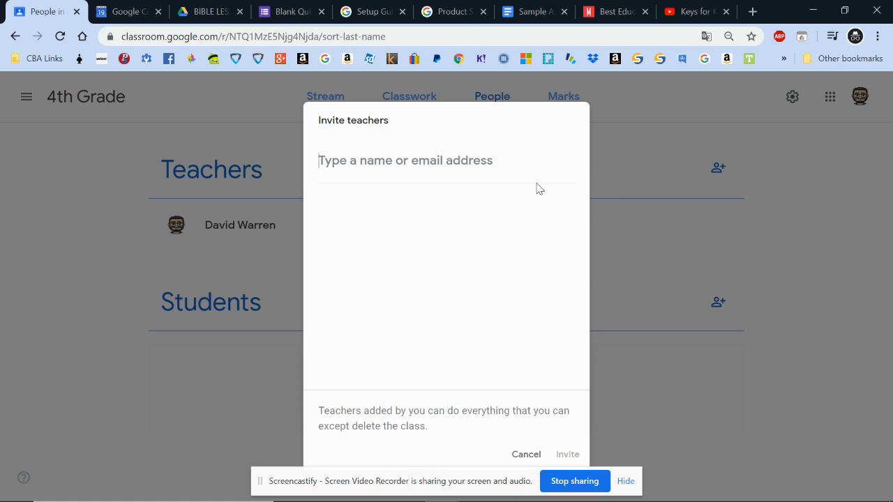
left_click(524, 454)
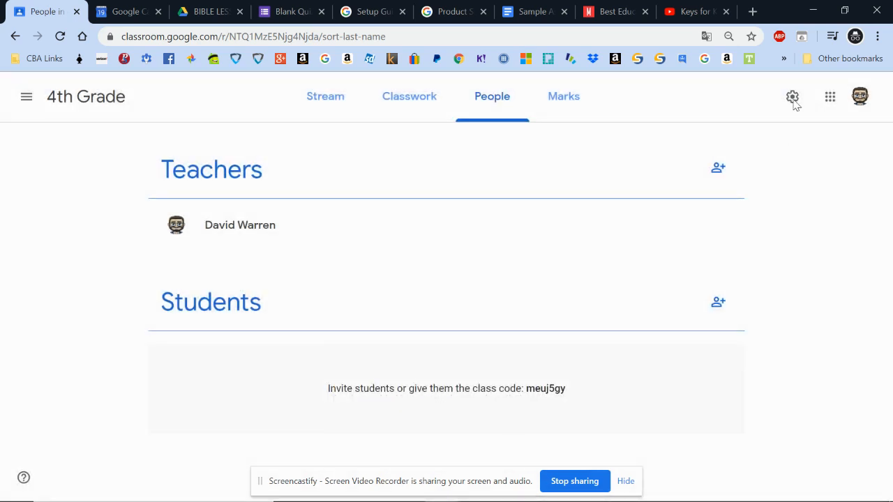
left_click(812, 13)
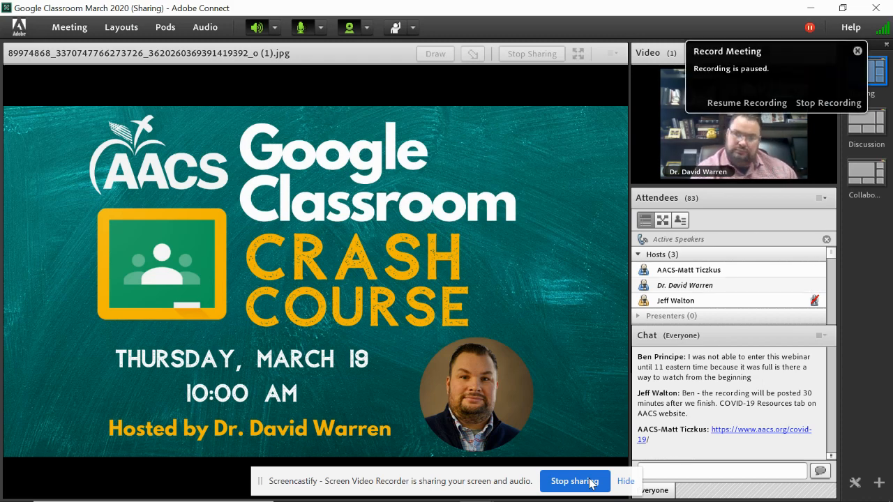
Send the presenter's e-mail address to everyone in chat, fixing a typo, then stop screen sharing
left_click(705, 471)
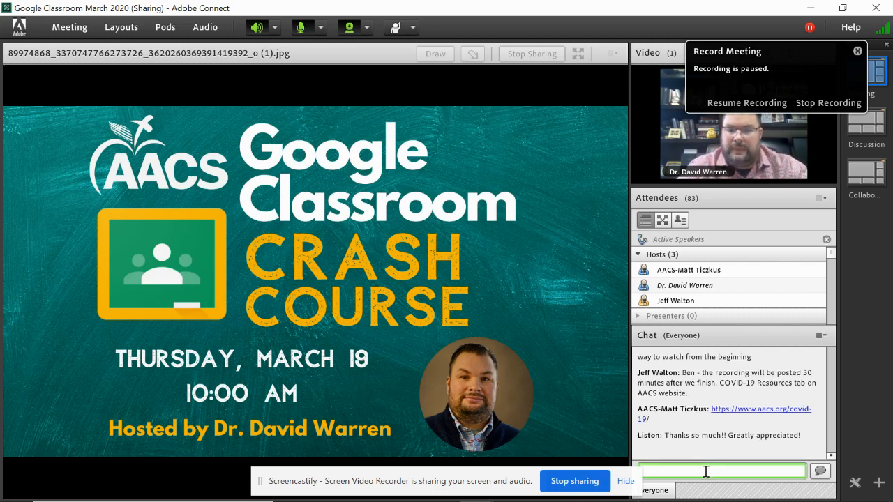
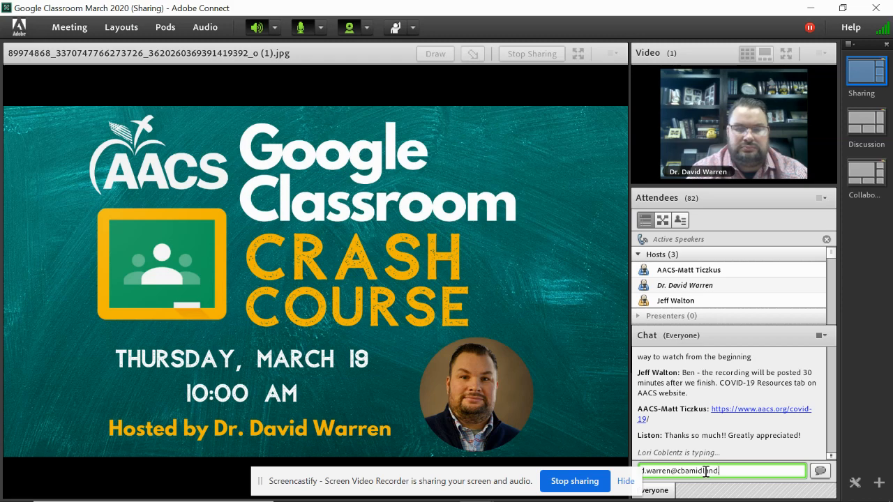
key("Return")
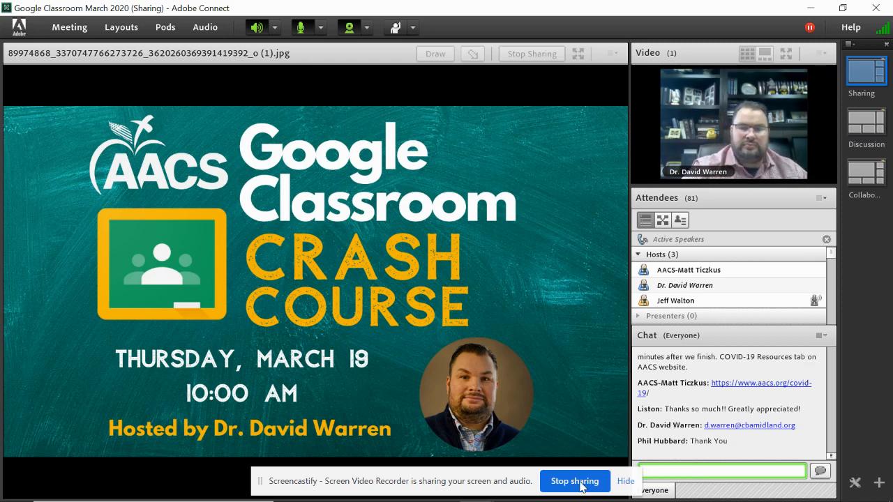
left_click(558, 485)
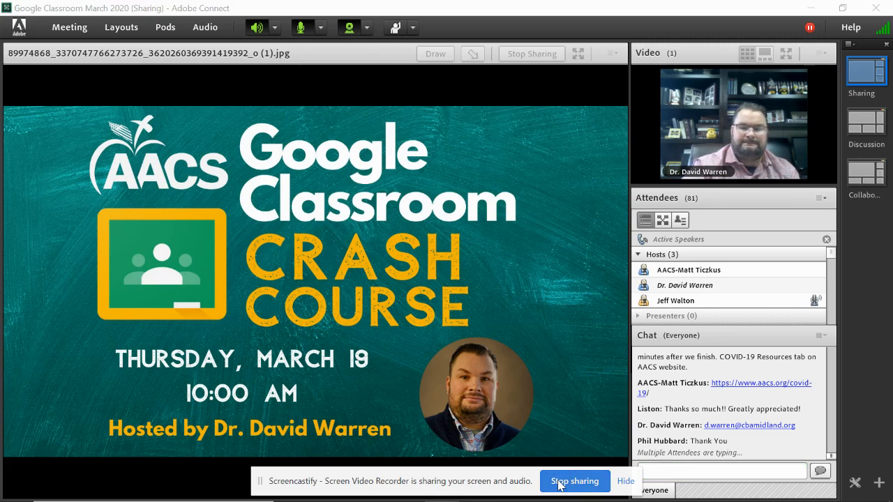